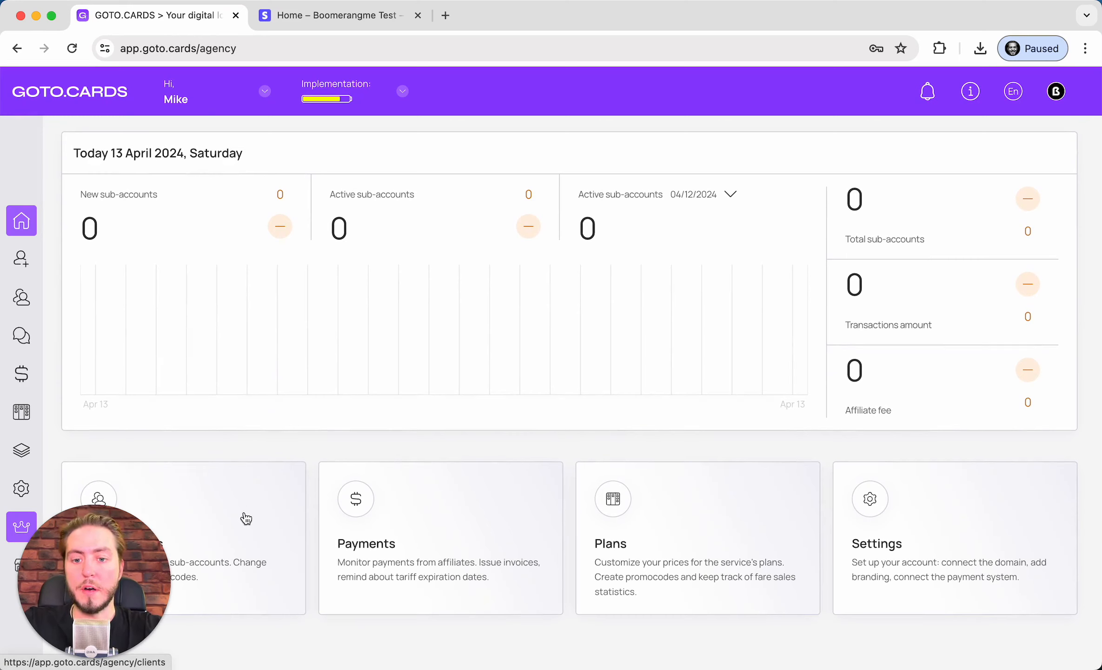
# Look over the Prospecting page, then open Sub-accounts showing 1,088 total, 4 paid, 10 on trial
pyautogui.scroll(2, 265, 383)
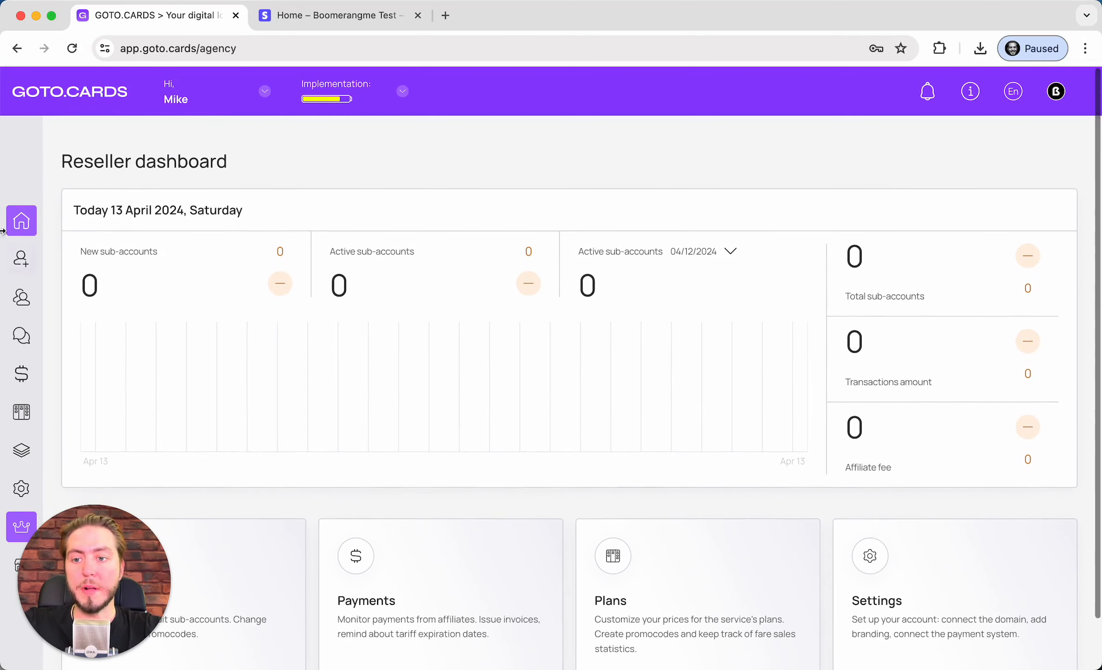
pyautogui.click(21, 257)
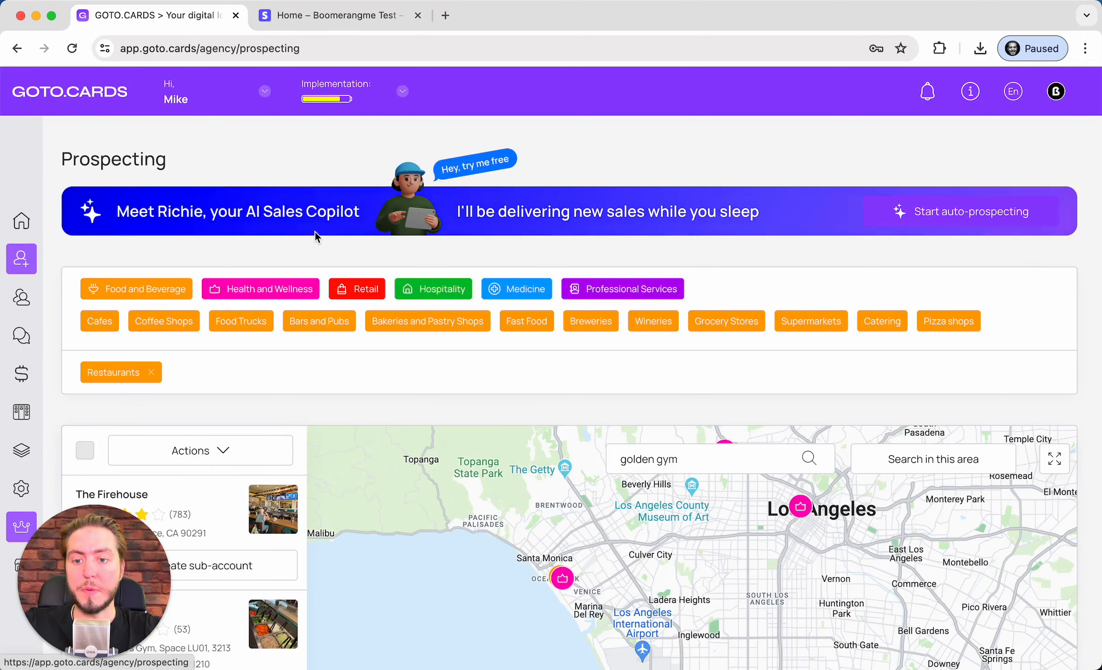
pyautogui.scroll(-3, 315, 231)
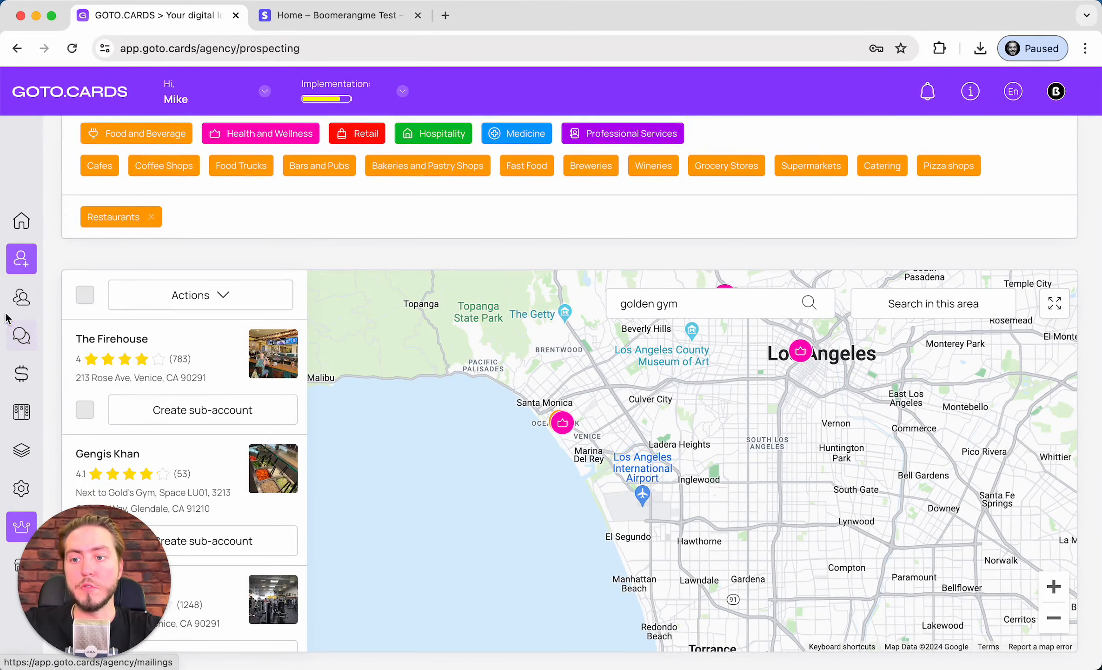
pyautogui.scroll(2, 191, 248)
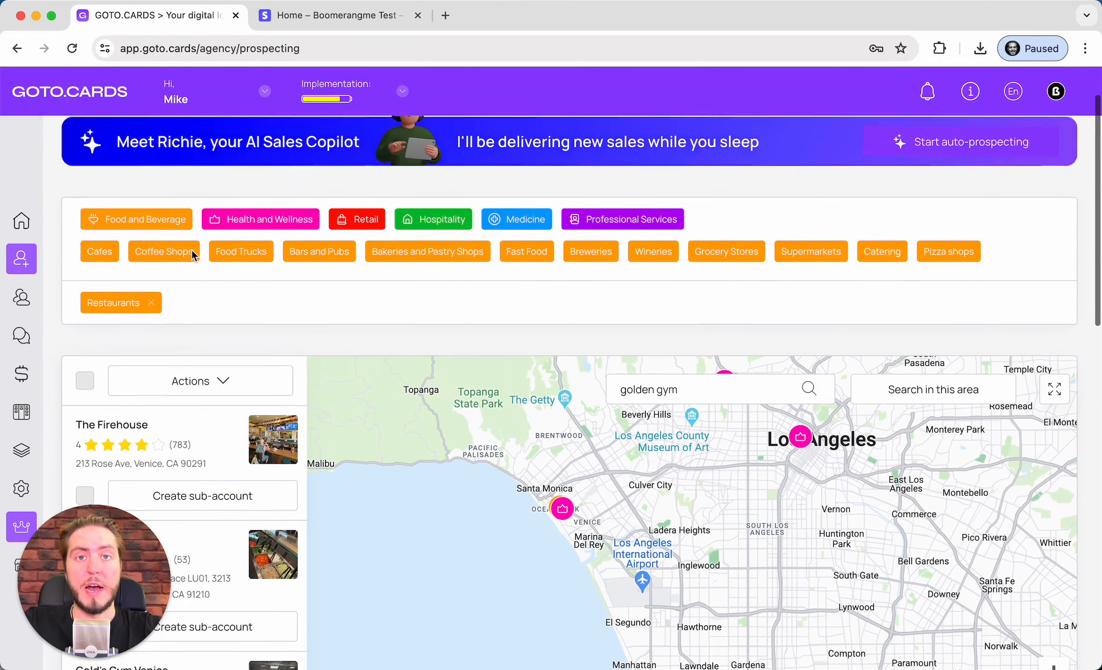
pyautogui.scroll(2, 192, 249)
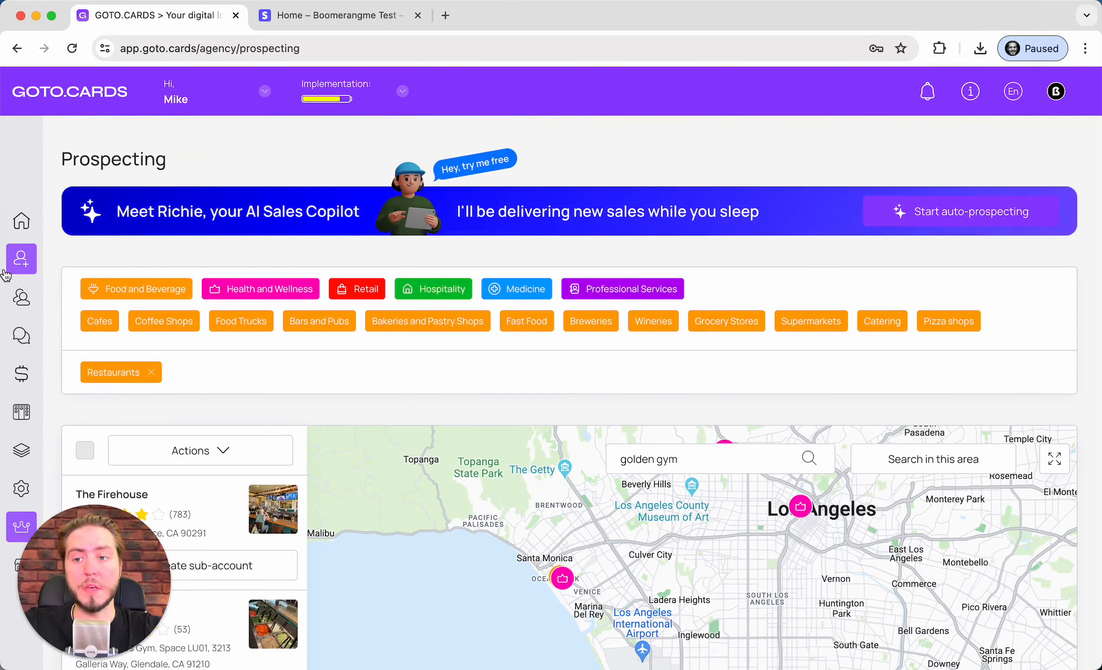
pyautogui.click(21, 296)
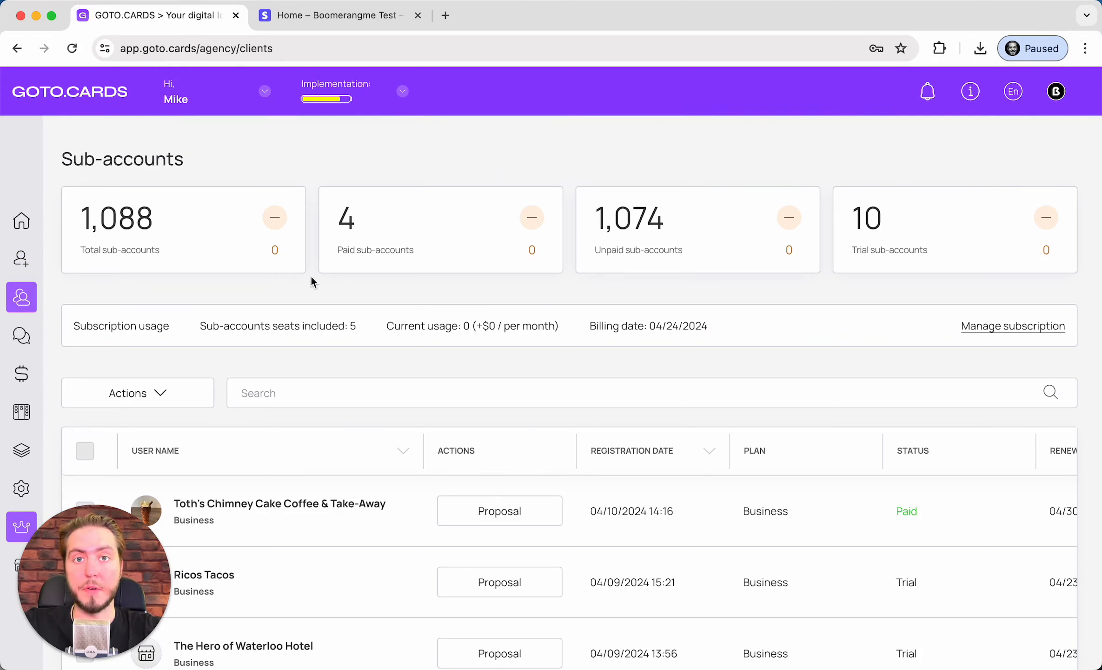
pyautogui.scroll(-3, 312, 279)
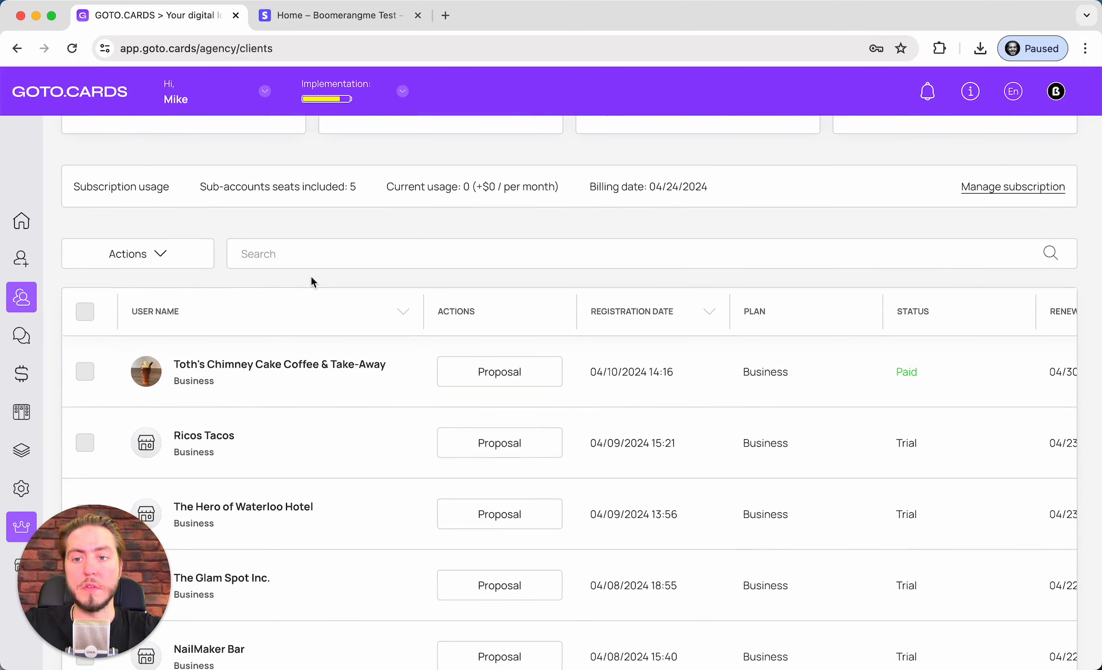
pyautogui.scroll(3, 312, 277)
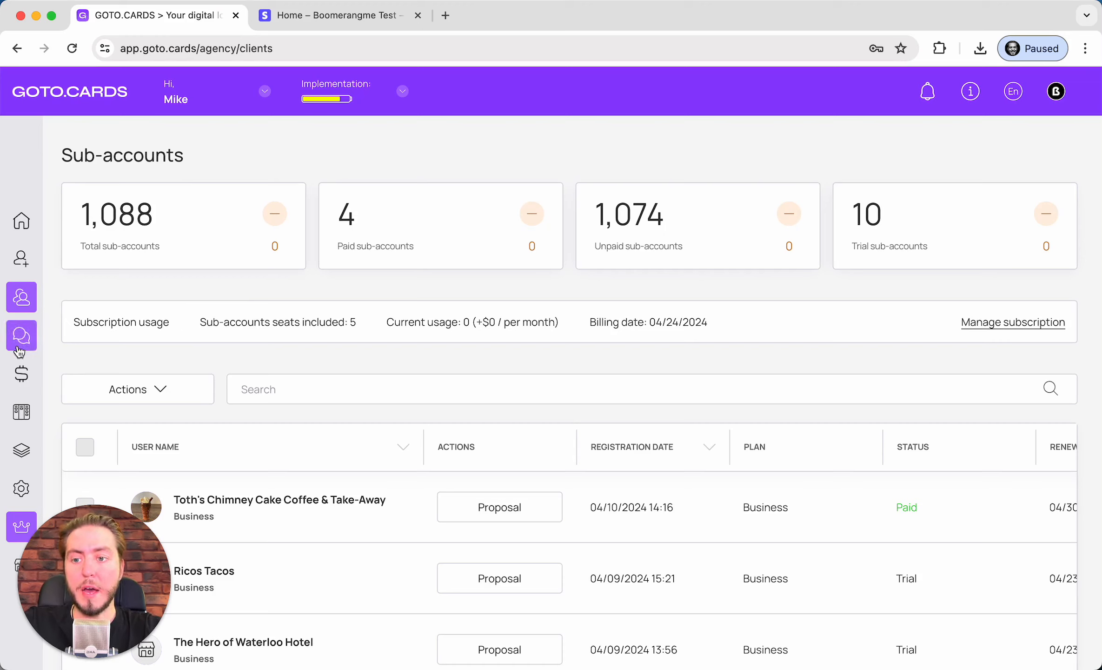
# Start a new sub-account with company Gold's Gym and the contact's first and last name
pyautogui.click(191, 398)
pyautogui.click(191, 435)
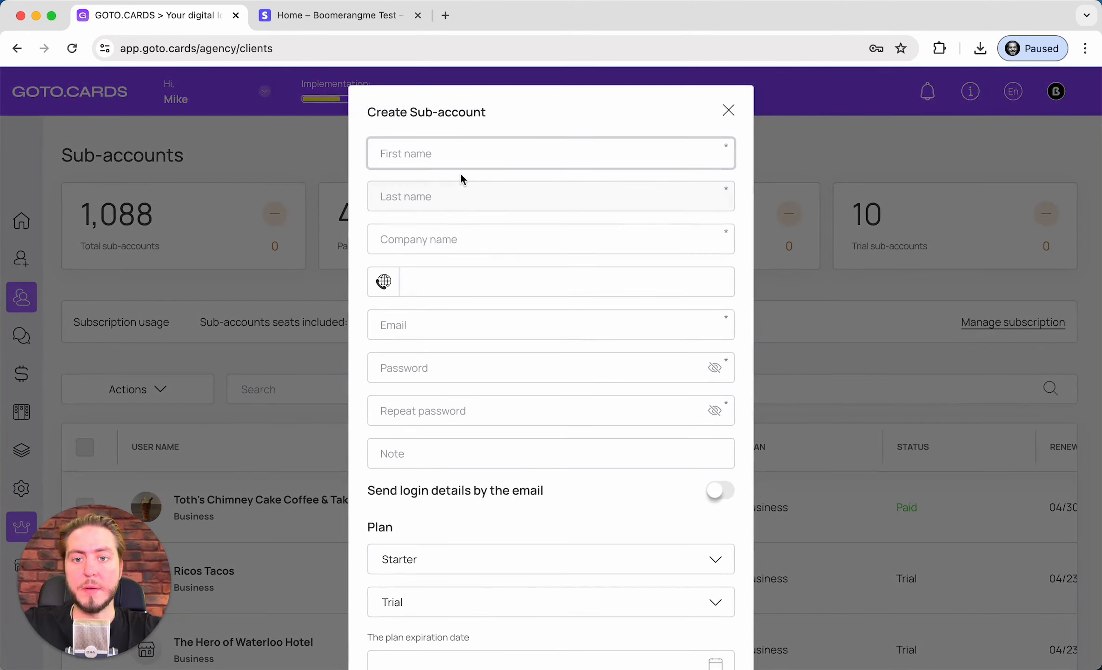
pyautogui.write("Gol'd")
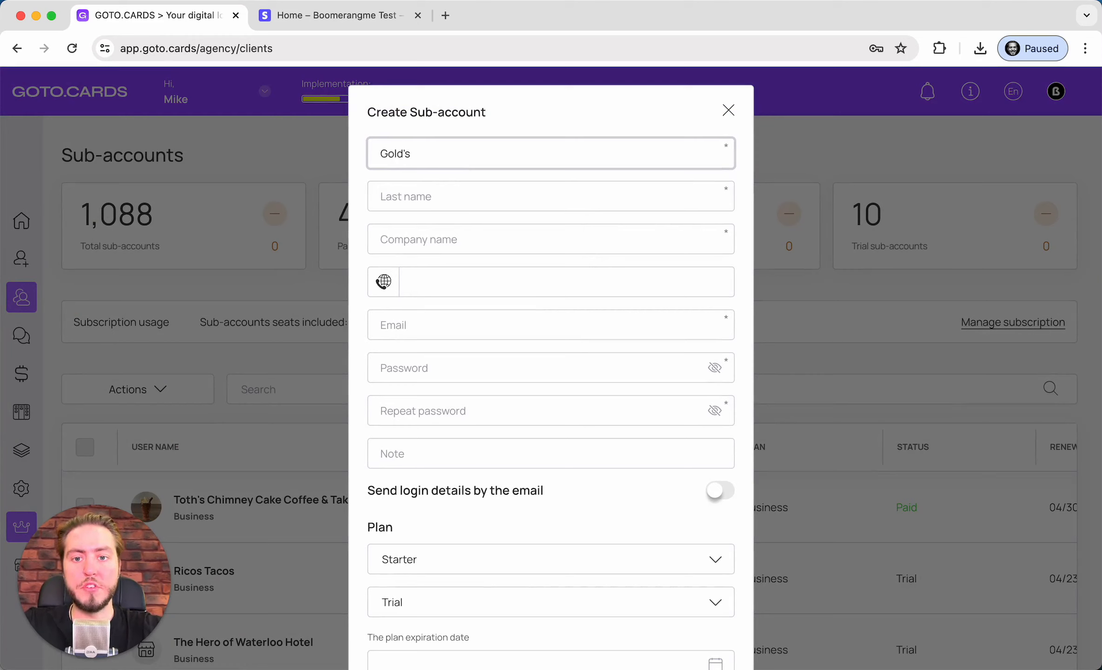
pyautogui.press('super+a')
pyautogui.press('super+c')
pyautogui.click(463, 239)
pyautogui.press('super+v')
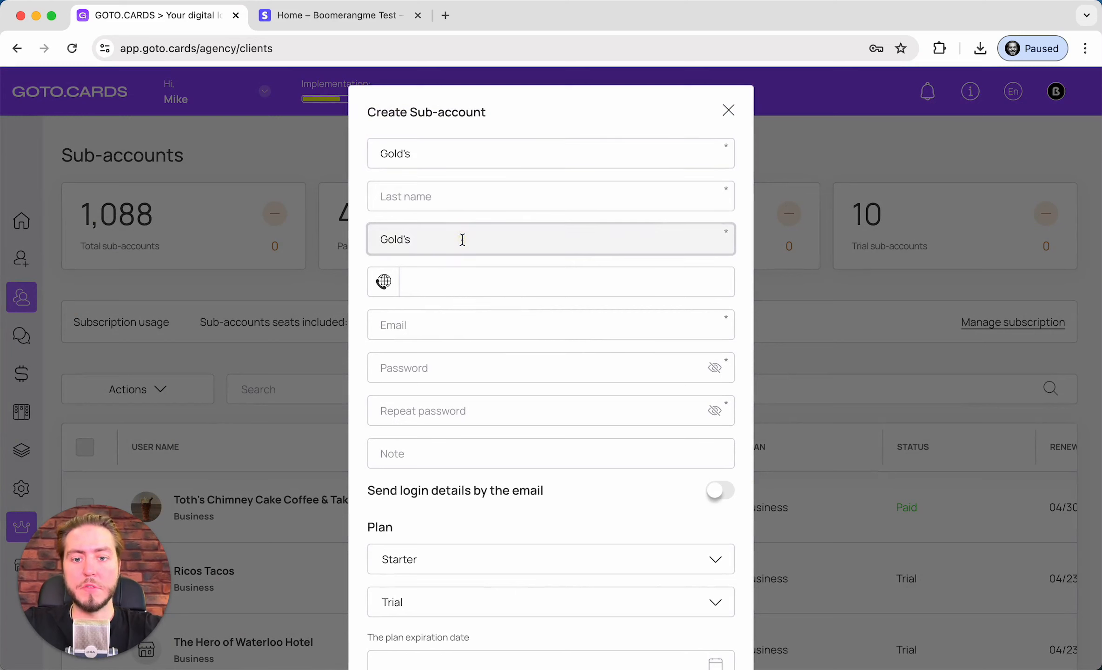
pyautogui.write('Gym')
pyautogui.click(413, 157)
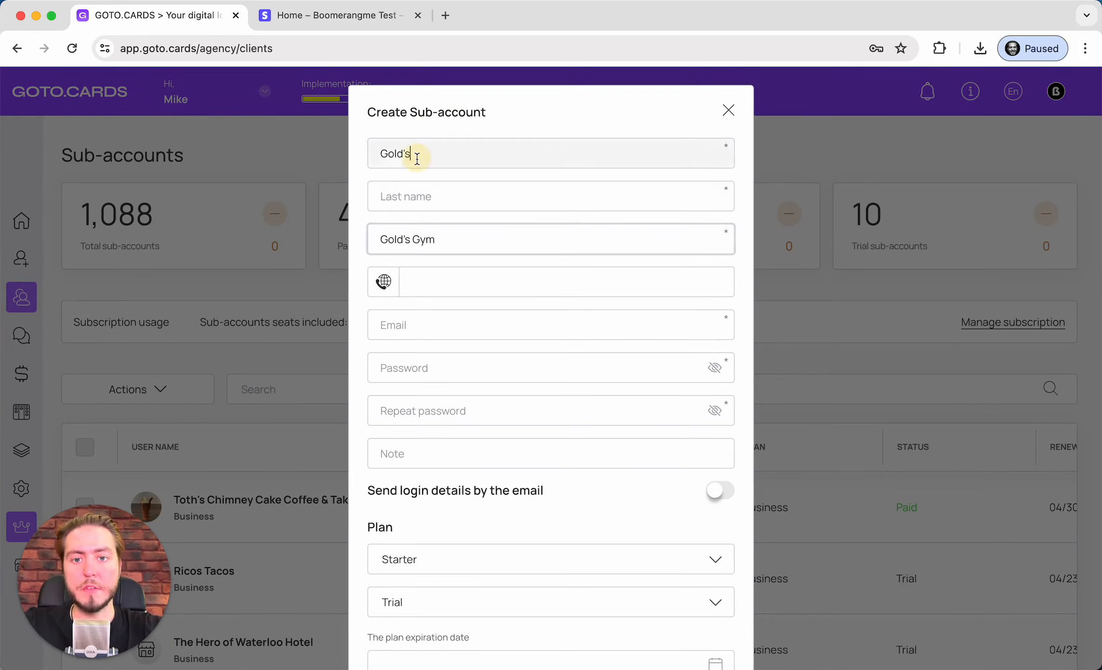
pyautogui.press('super+a')
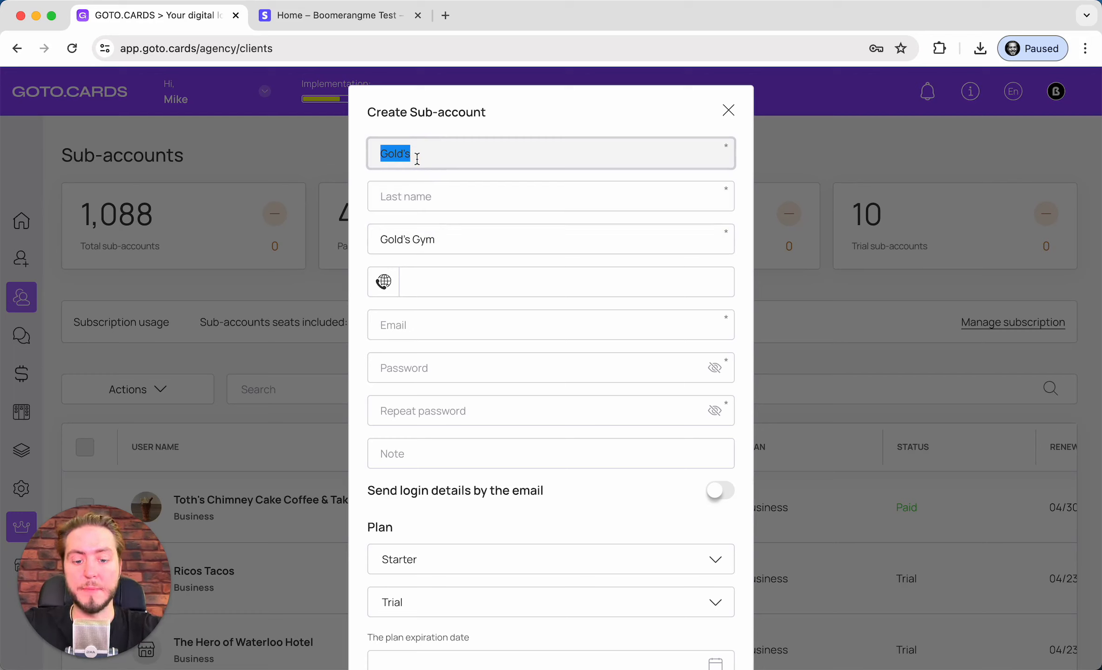
pyautogui.write('Client')
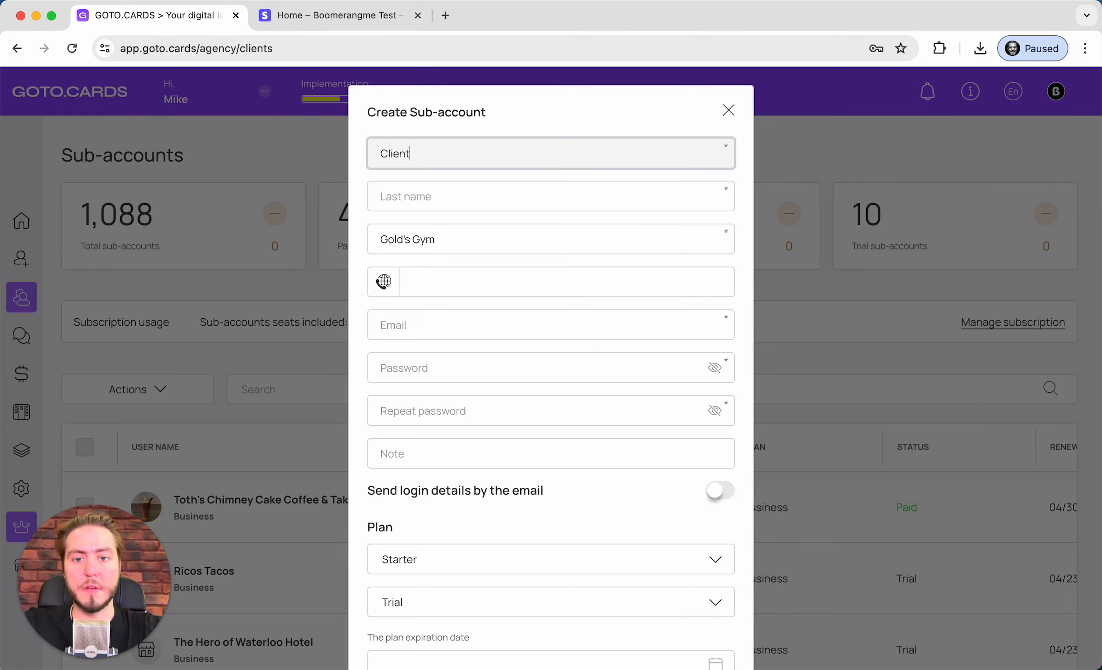
pyautogui.press('Tab')
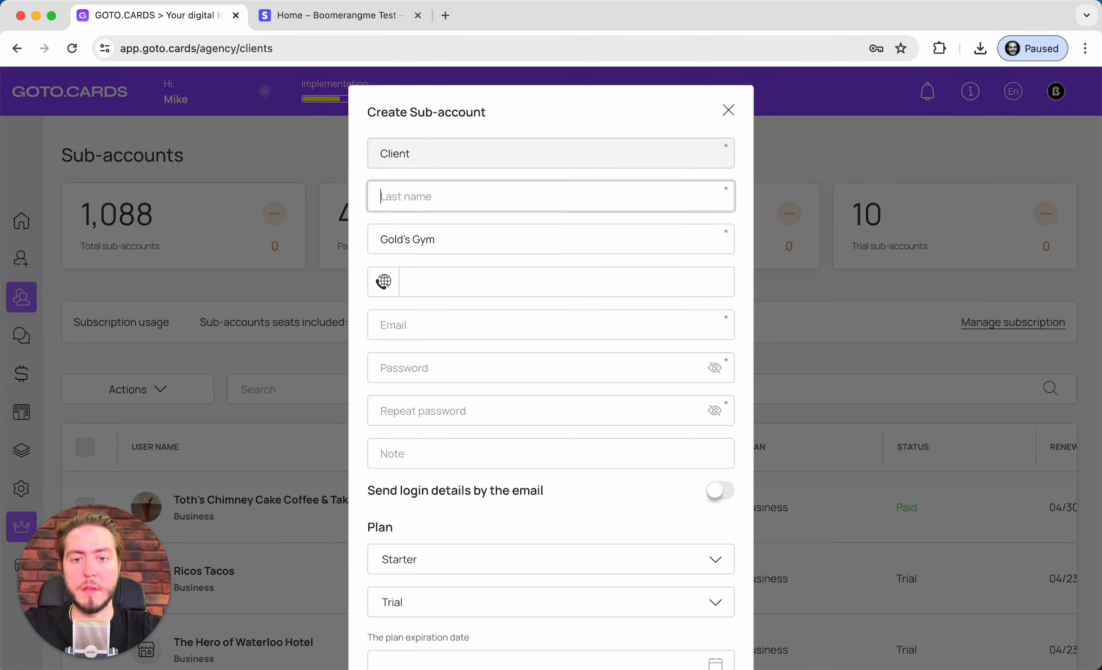
pyautogui.write('Name')
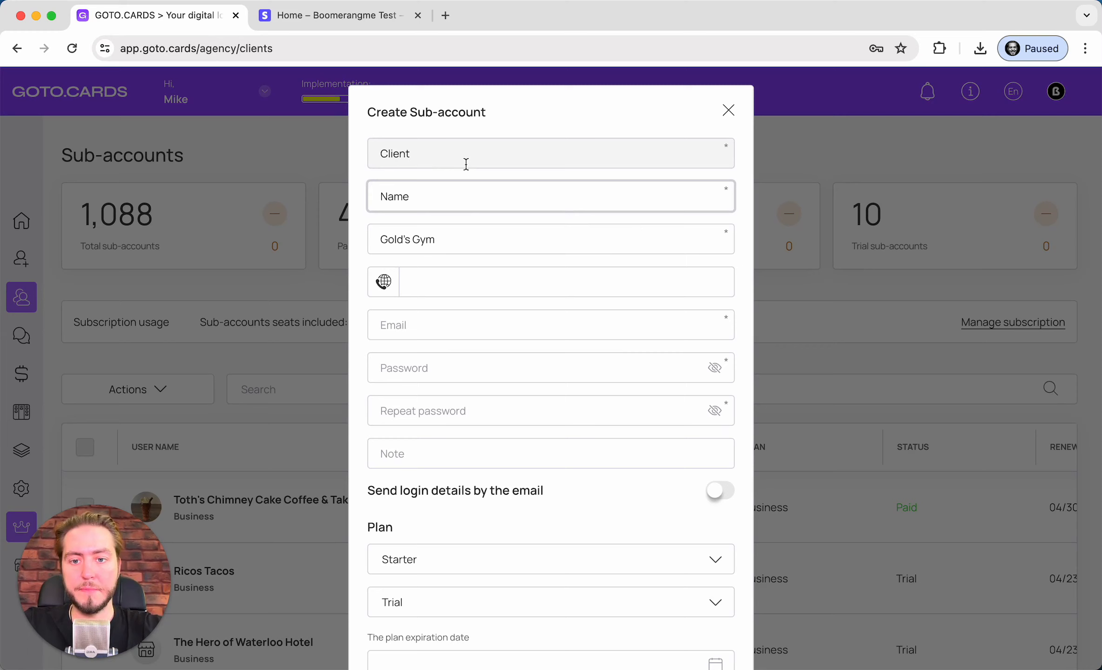
# Enter the contact's phone number and e-mail address
pyautogui.click(455, 283)
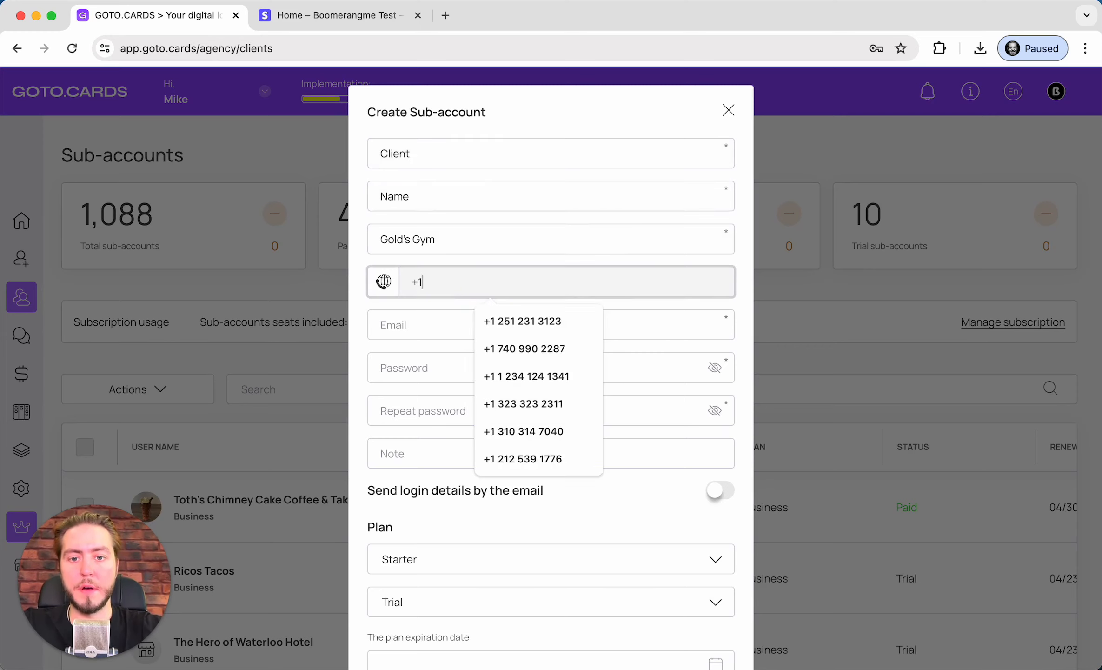
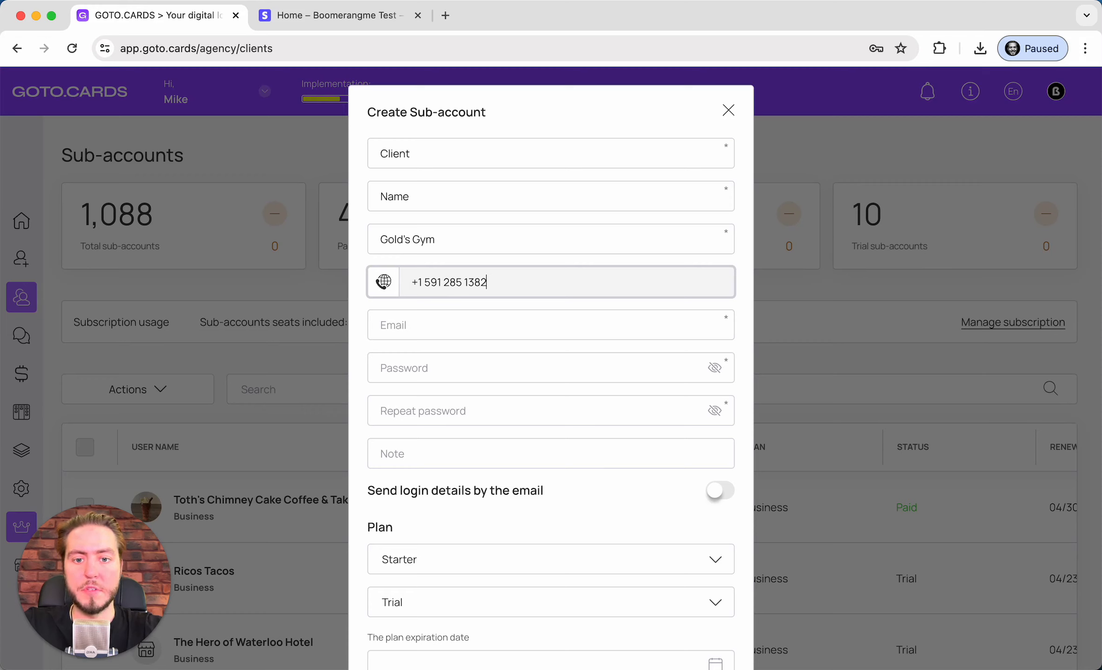
pyautogui.press('Tab')
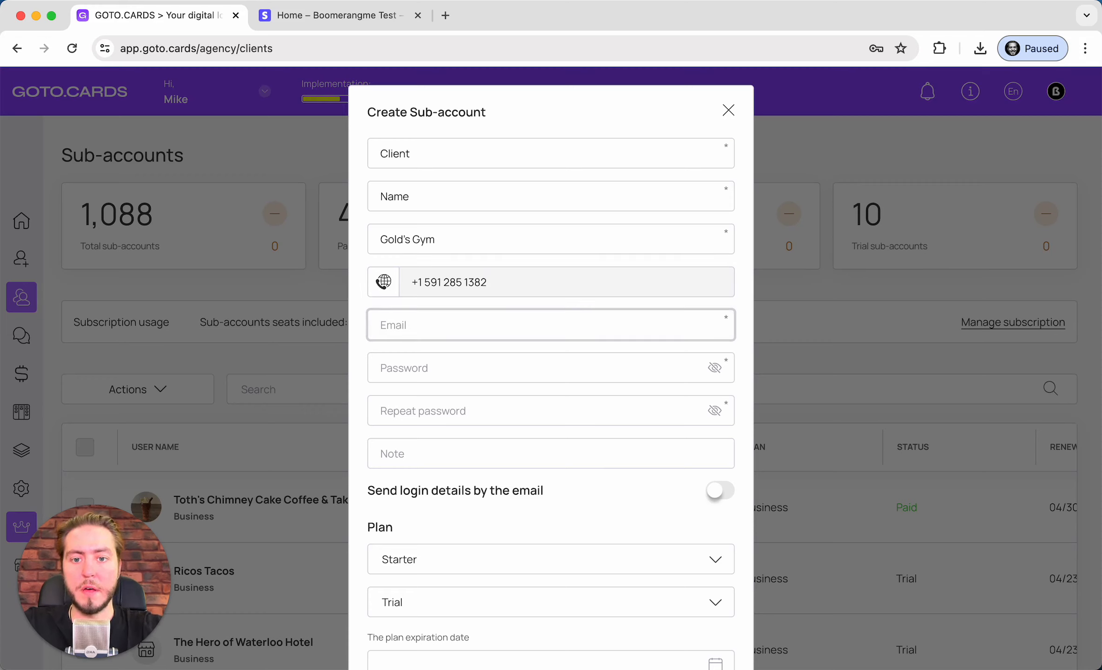
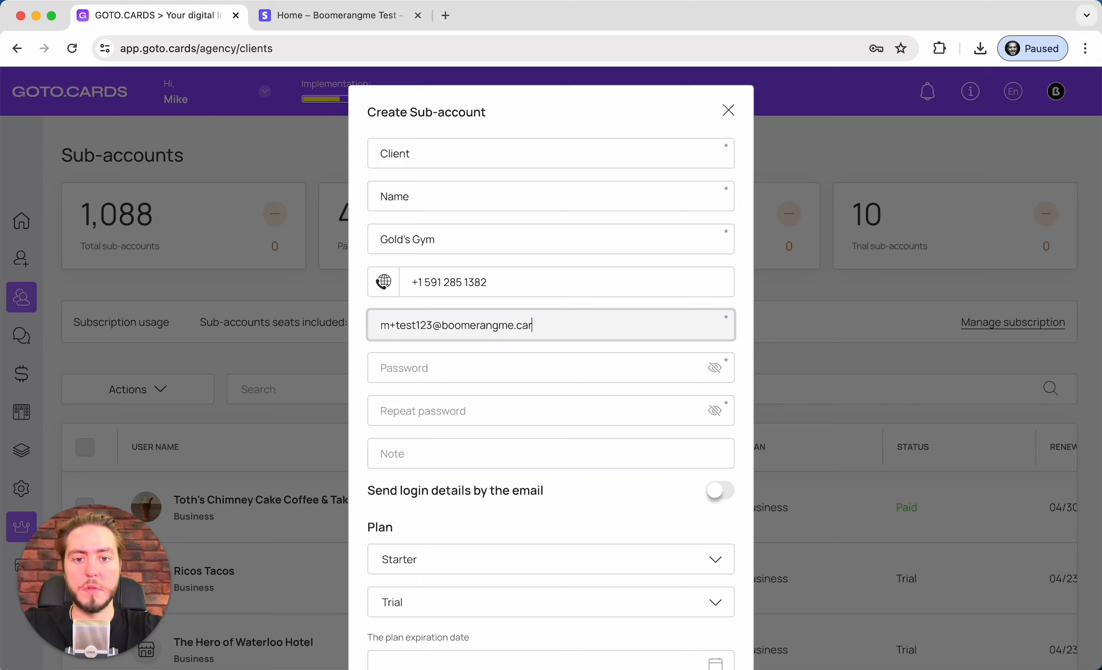
pyautogui.press('Tab')
# Enter and repeat the account password, choose the Business plan, and add the sub-account
pyautogui.write('te')
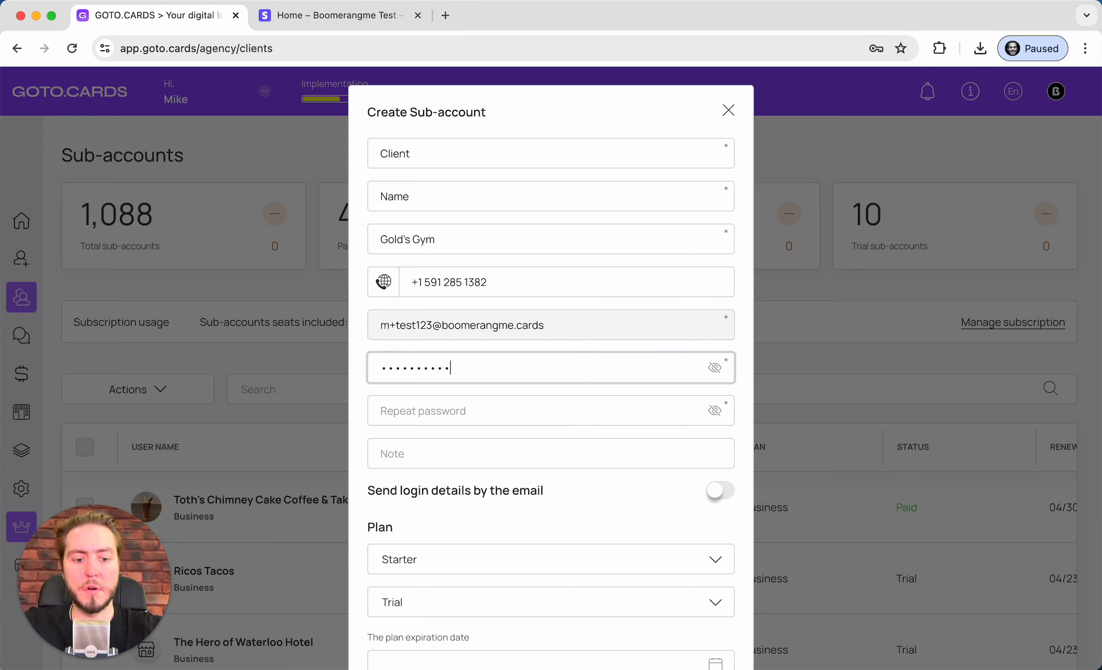
pyautogui.press('Tab')
pyautogui.press('Tab')
pyautogui.press('super+v')
pyautogui.press('Tab')
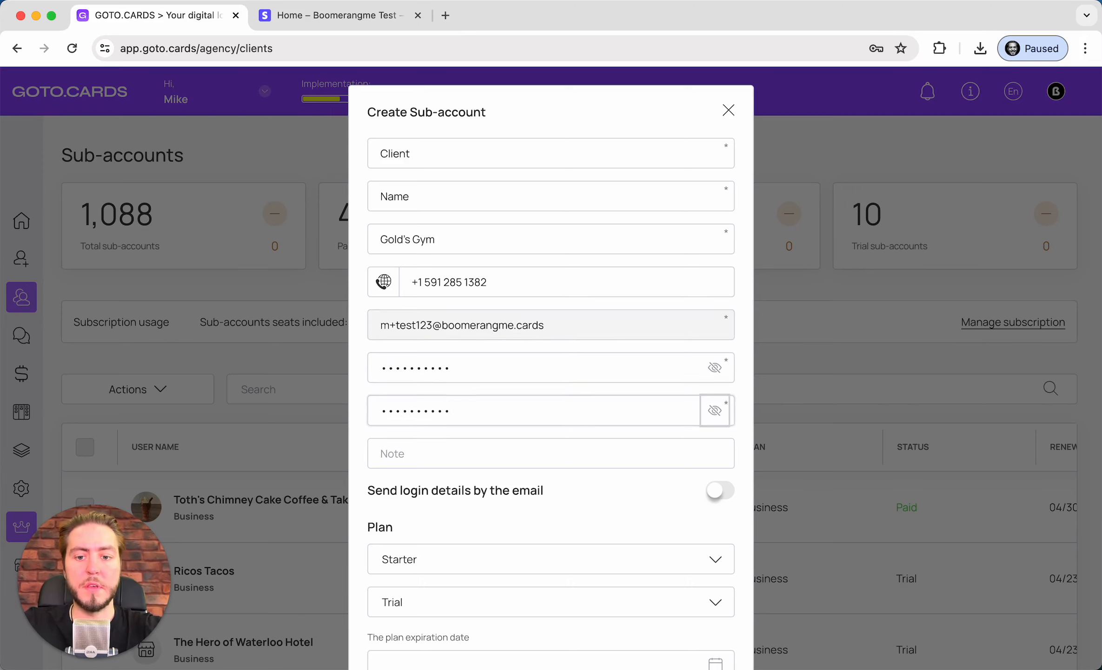
pyautogui.press('Tab')
pyautogui.scroll(-3, 551, 372)
pyautogui.click(407, 412)
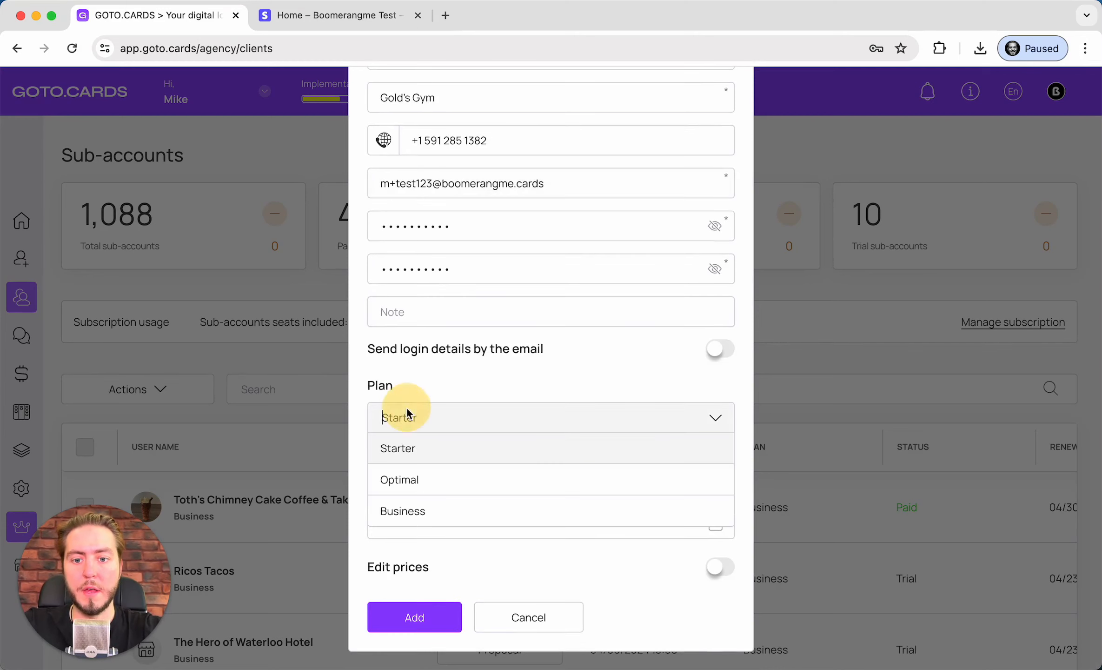
pyautogui.click(419, 514)
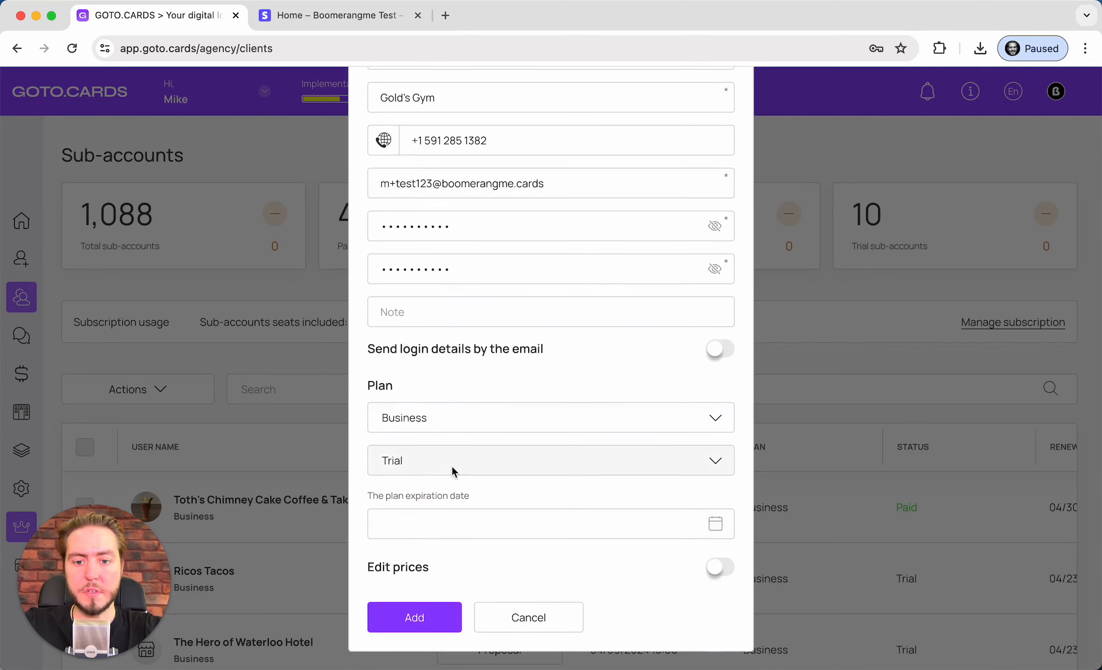
pyautogui.click(407, 623)
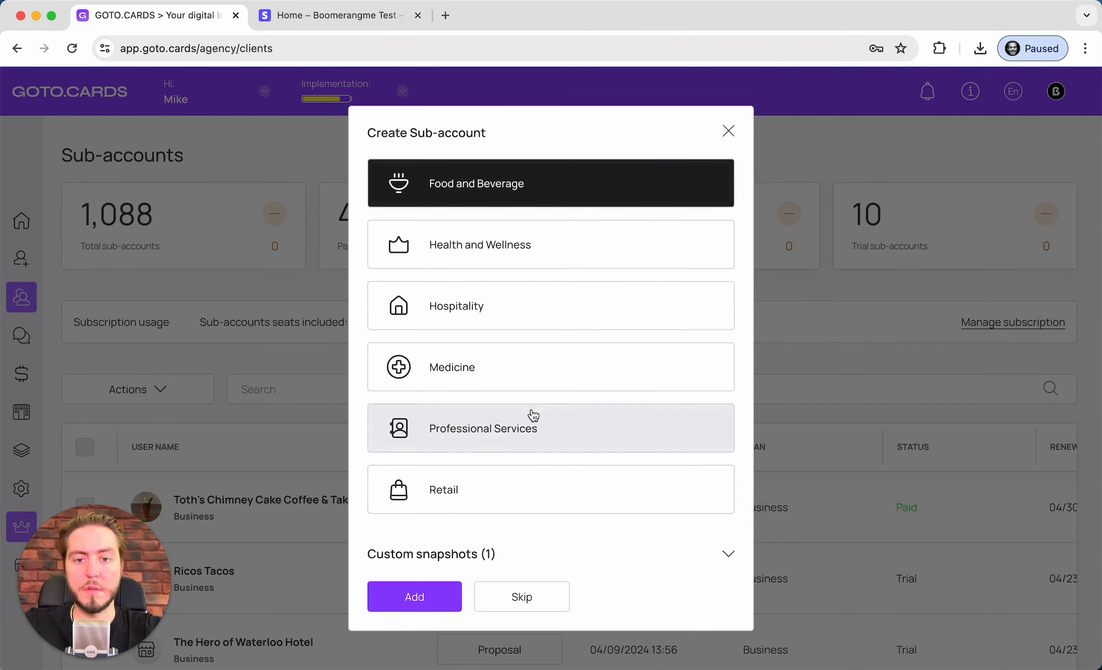
# Skip the category template and find Gold's Gym listed as a Business trial
pyautogui.click(503, 605)
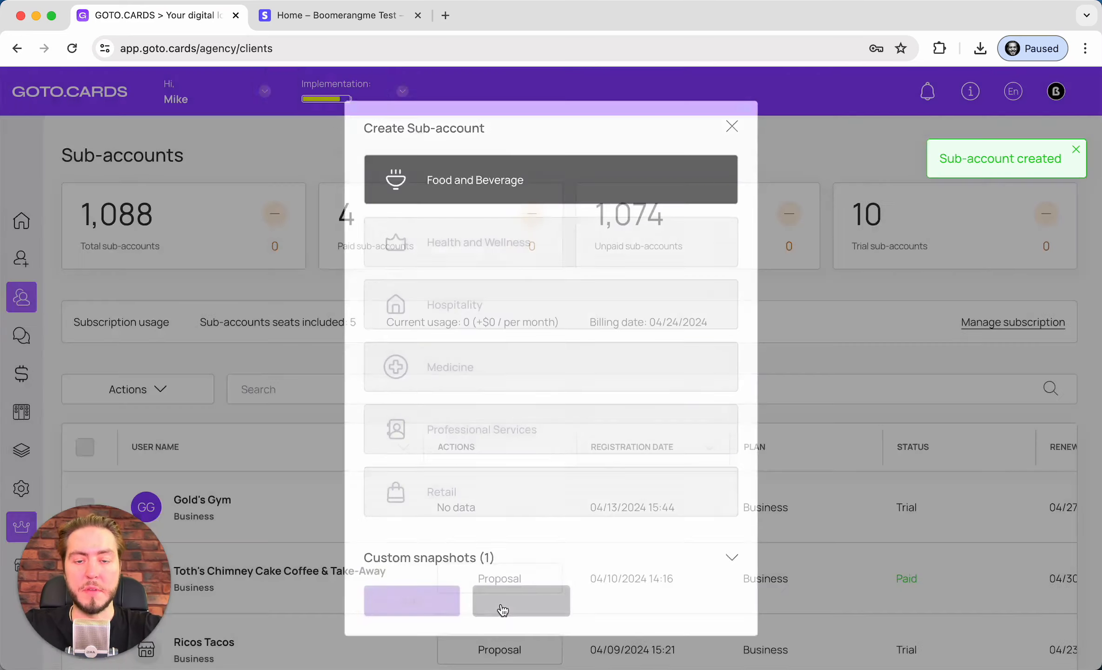
pyautogui.scroll(-3, 482, 549)
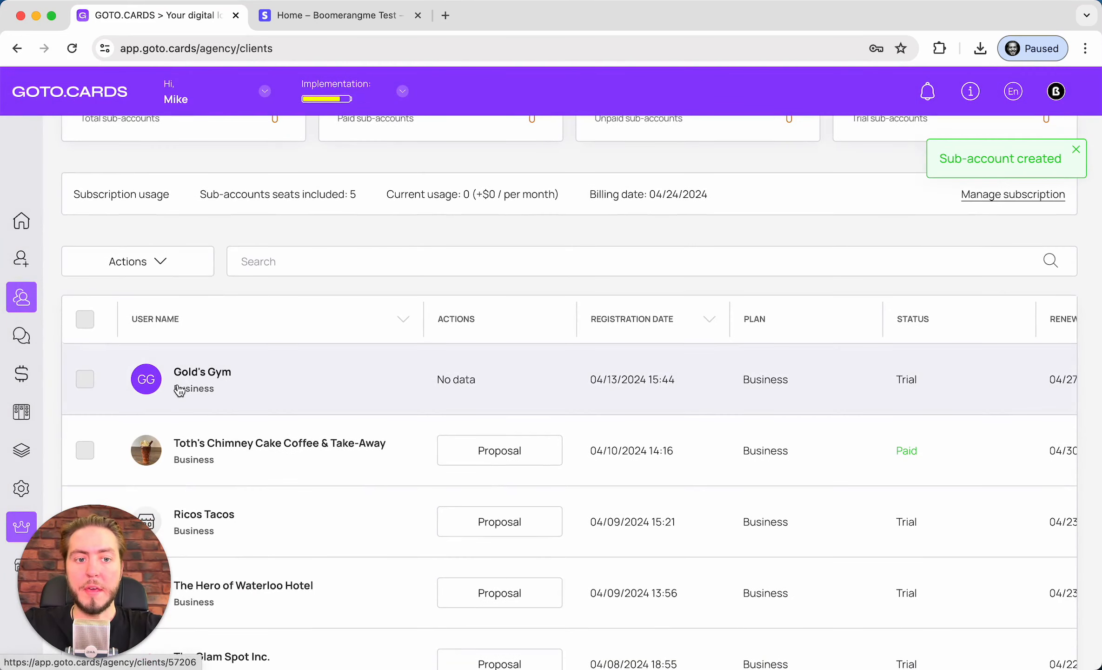
# Open the Gold's Gym sub-account profile and sign in to it
pyautogui.click(216, 389)
pyautogui.scroll(-3, 312, 302)
pyautogui.scroll(3, 311, 302)
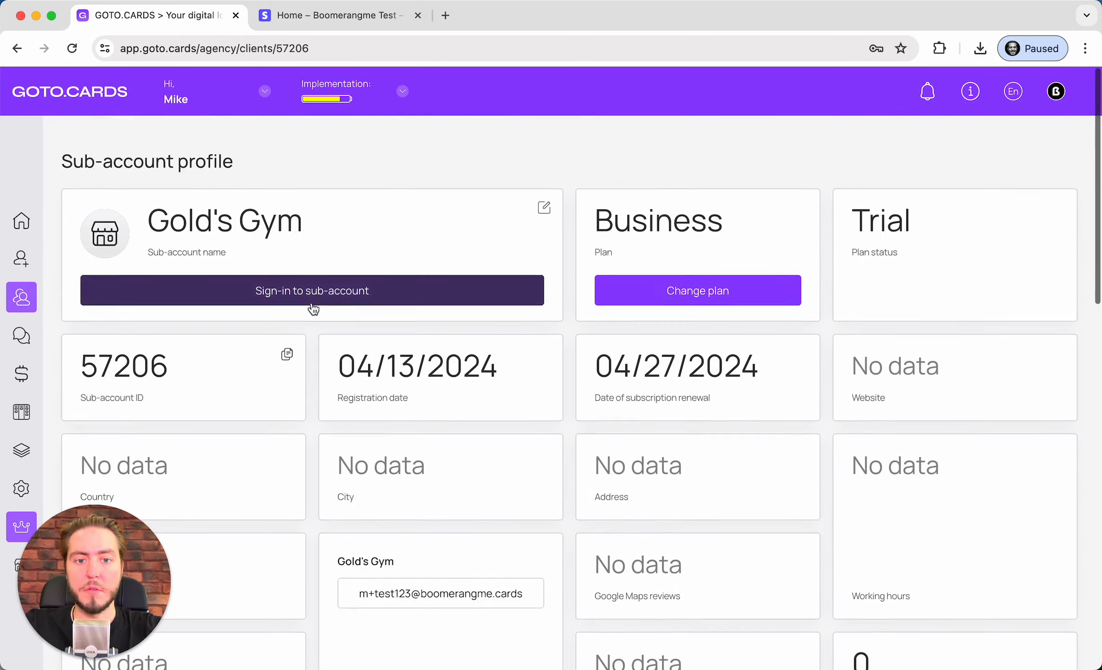
pyautogui.scroll(-7, 697, 297)
pyautogui.scroll(-14, 379, 322)
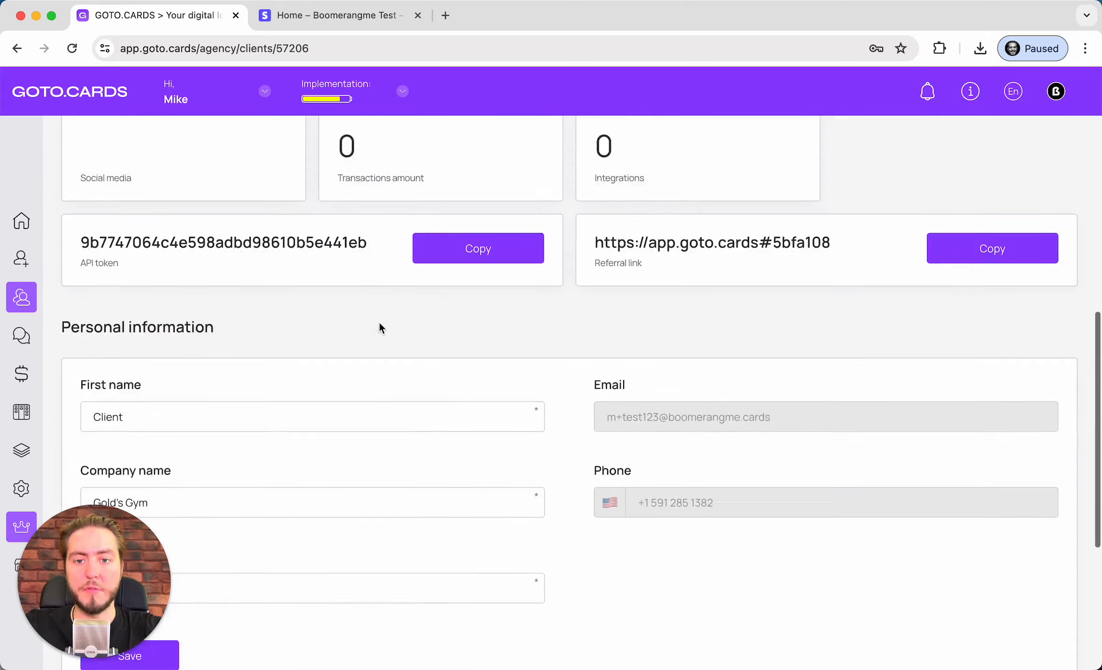
pyautogui.scroll(20, 379, 321)
pyautogui.click(370, 297)
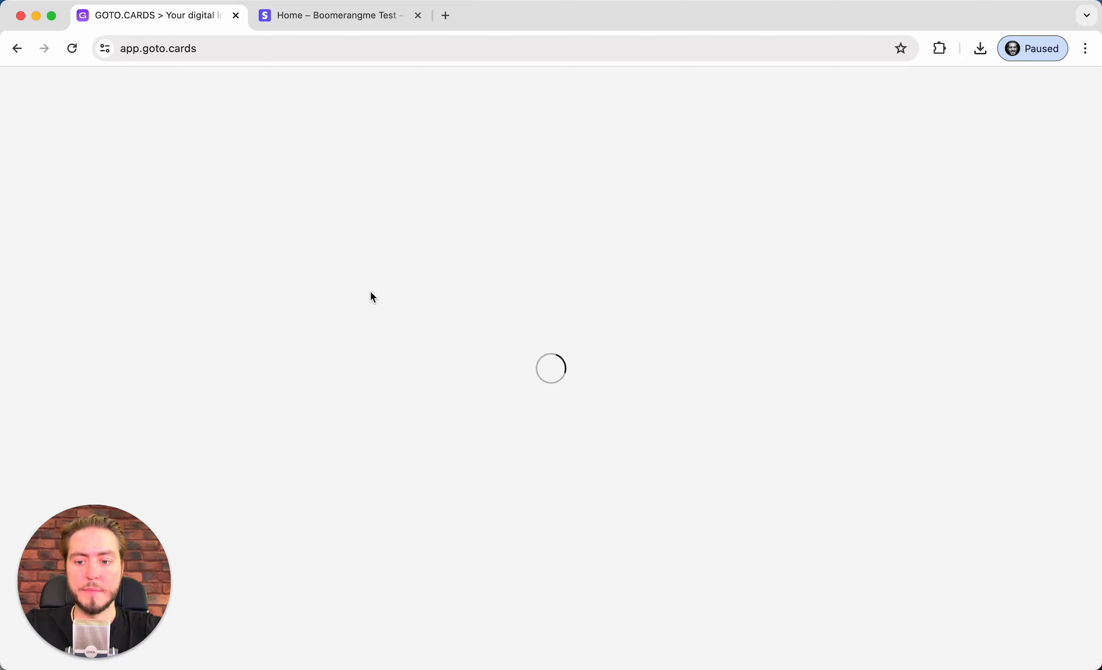
# Inspect the Total cost of loyalty program figure, then open the Cards templates gallery
pyautogui.scroll(-10, 371, 296)
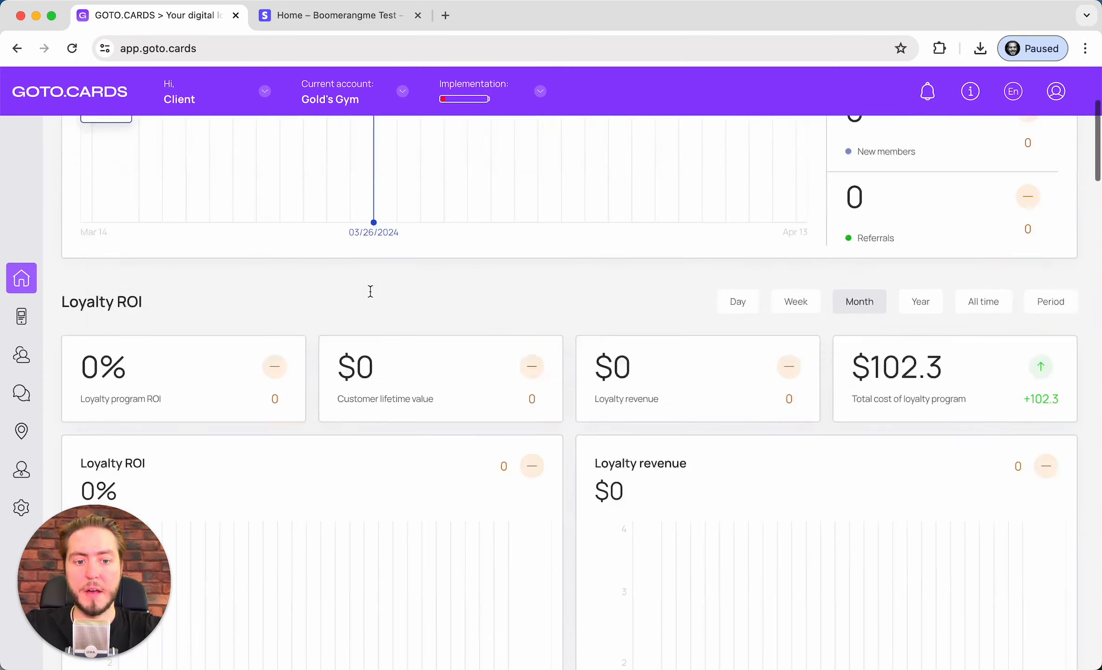
pyautogui.scroll(8, 371, 296)
pyautogui.scroll(2, 371, 296)
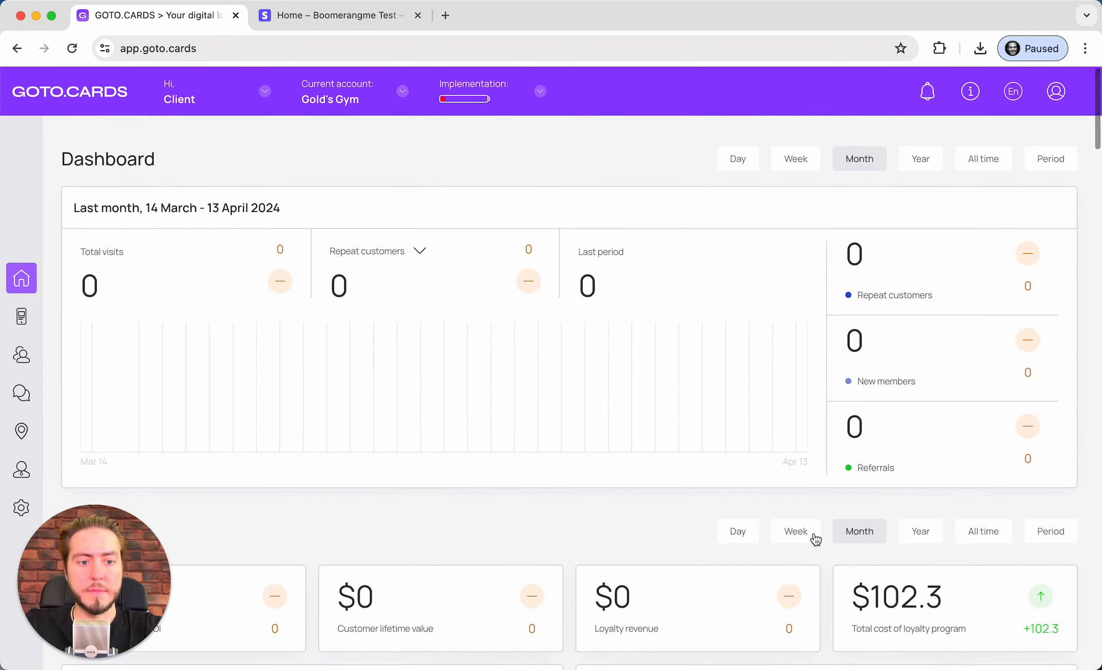
pyautogui.moveTo(869, 597); pyautogui.dragTo(995, 602)
pyautogui.click(995, 602)
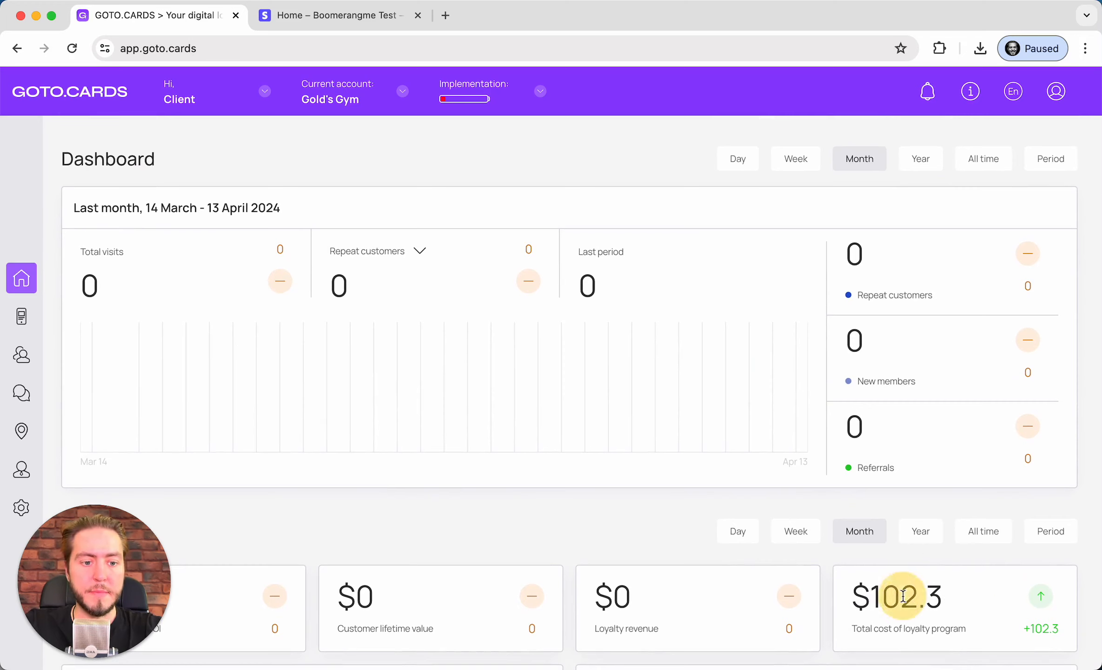
pyautogui.doubleClick(904, 596)
pyautogui.moveTo(861, 622); pyautogui.dragTo(1028, 620)
pyautogui.click(1028, 620)
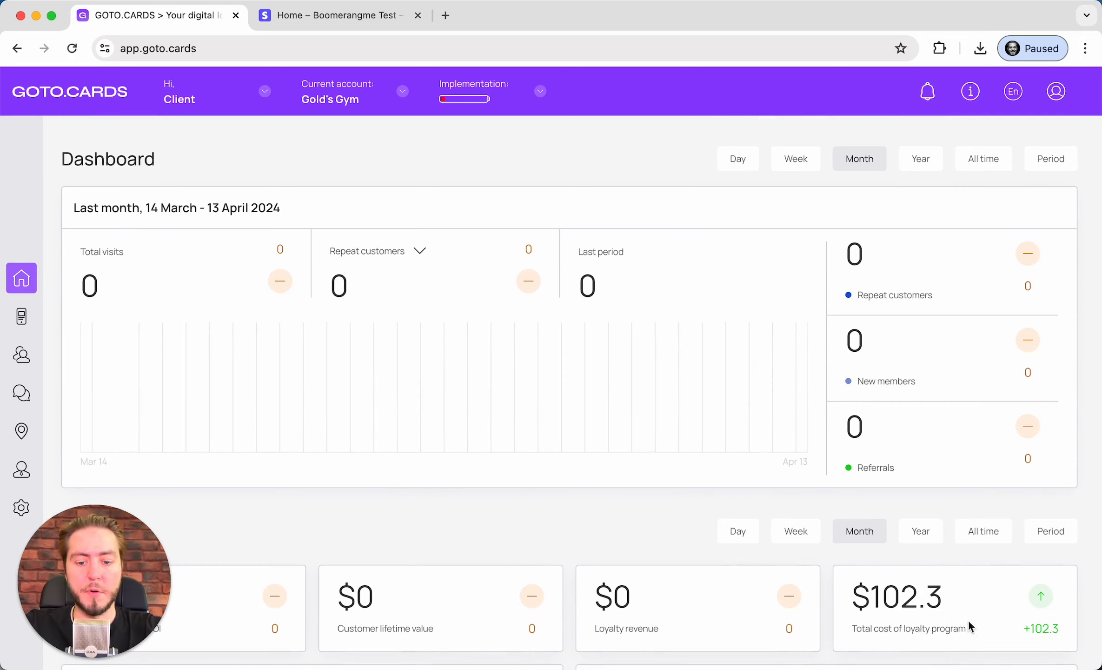
pyautogui.click(969, 620)
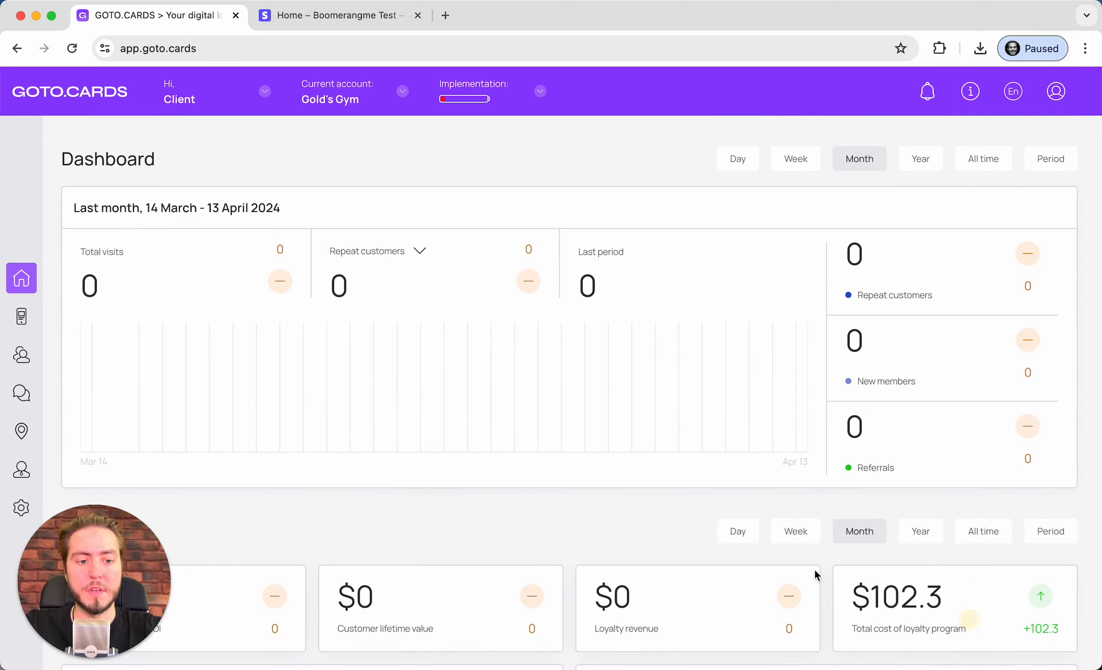
pyautogui.click(26, 326)
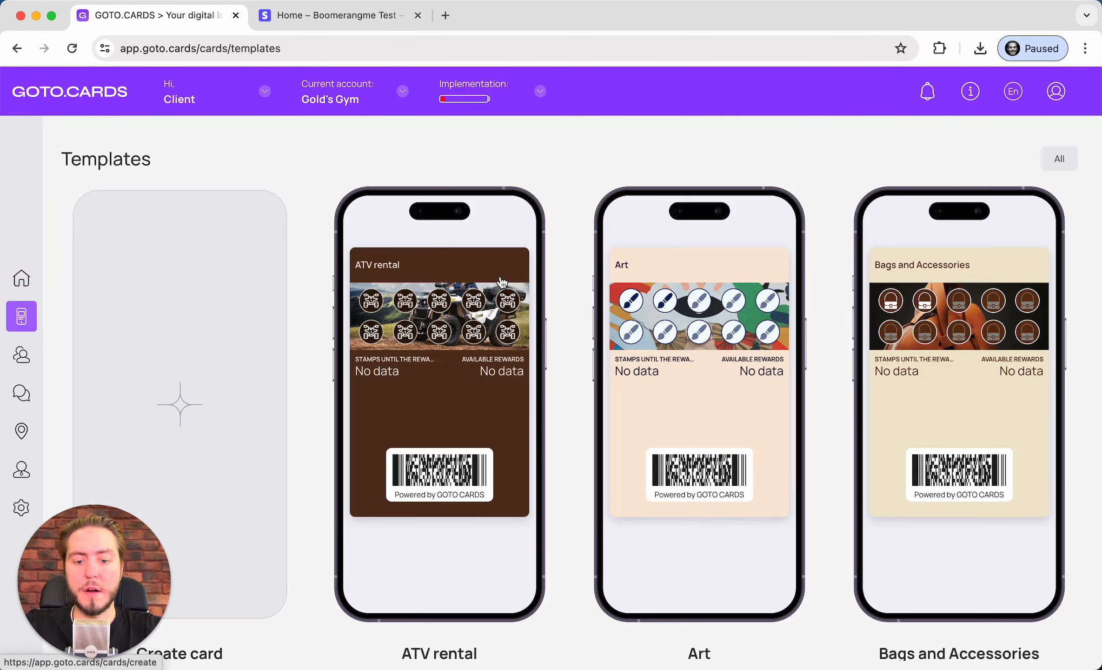
# Search the templates page for 'gym' to locate the Gym template
pyautogui.press('super+f')
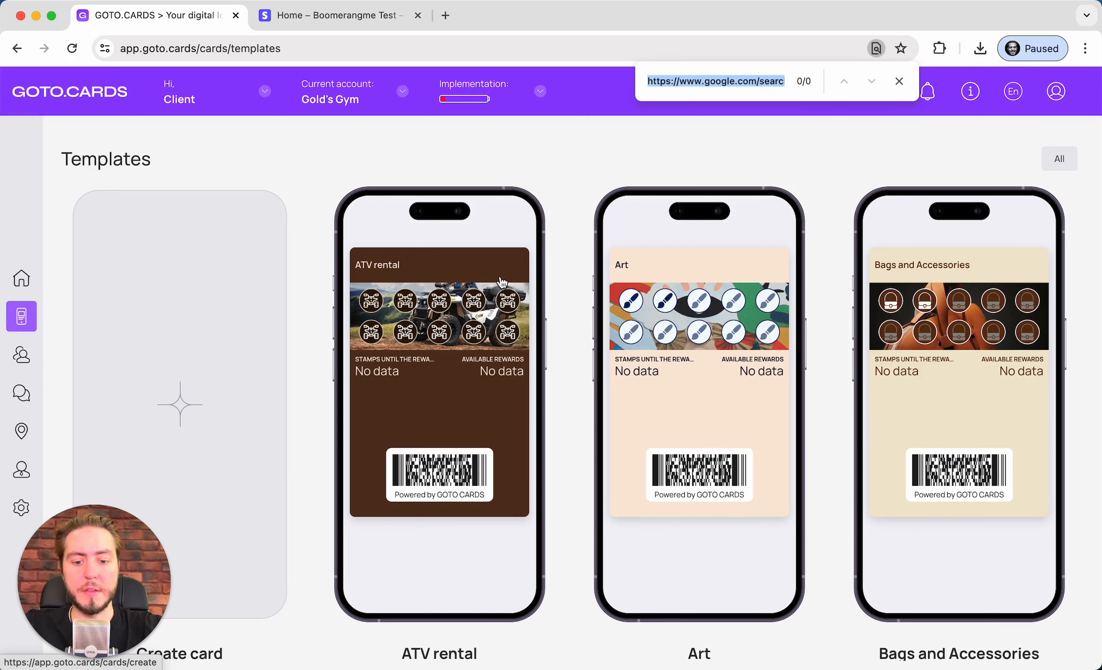
pyautogui.write('gy,')
pyautogui.press('BackSpace')
pyautogui.write('m')
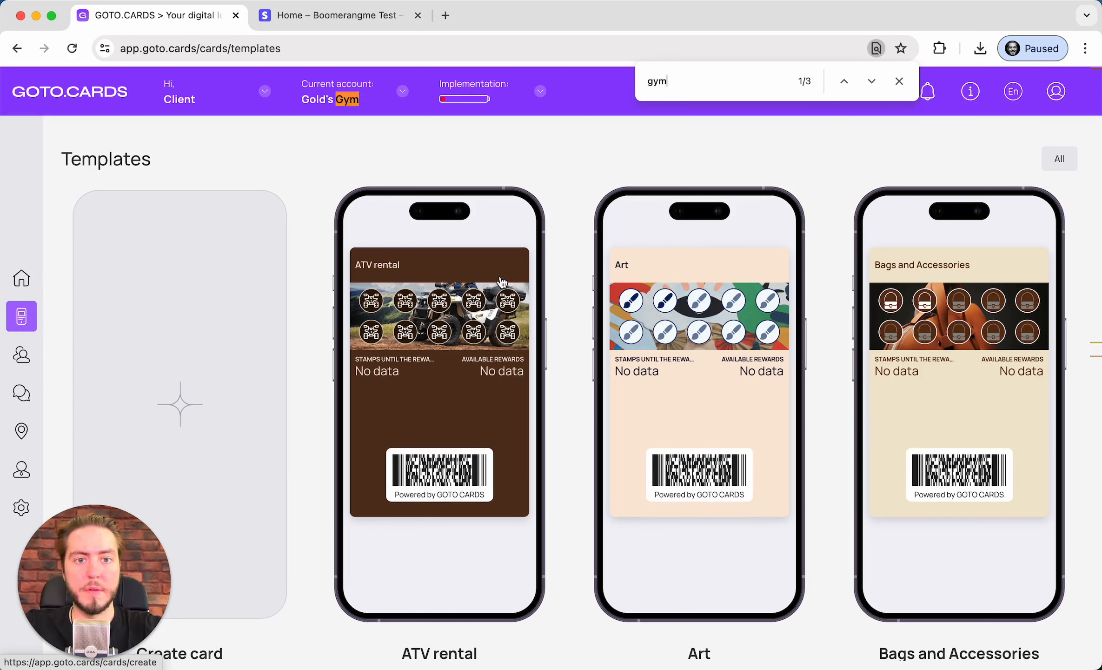
pyautogui.click(869, 90)
pyautogui.scroll(-4, 451, 406)
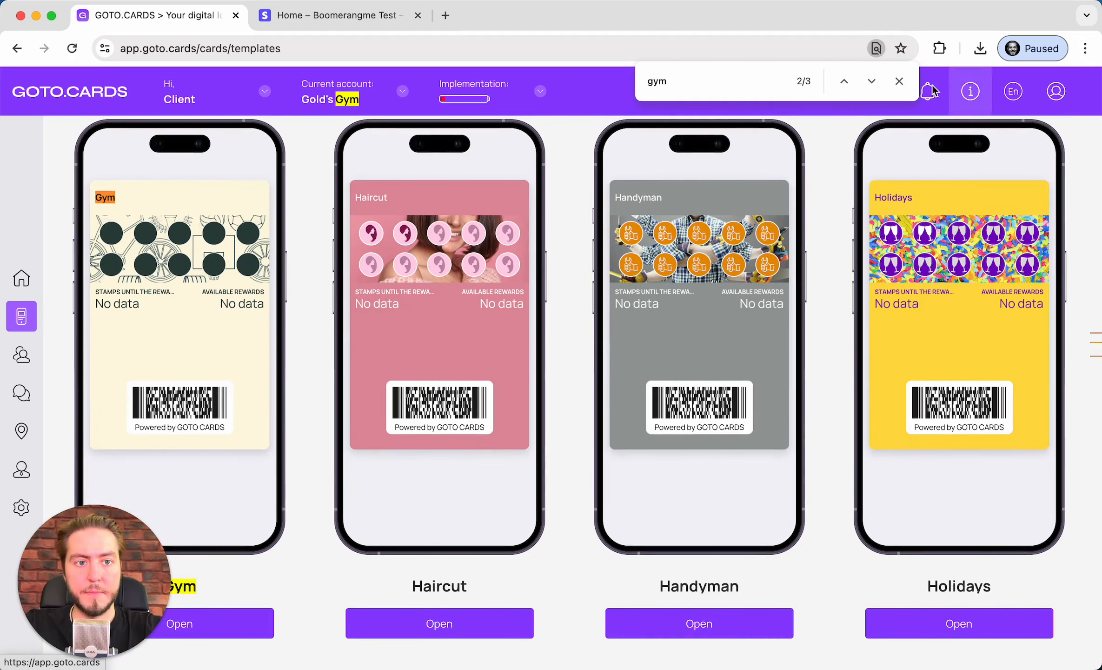
pyautogui.click(872, 82)
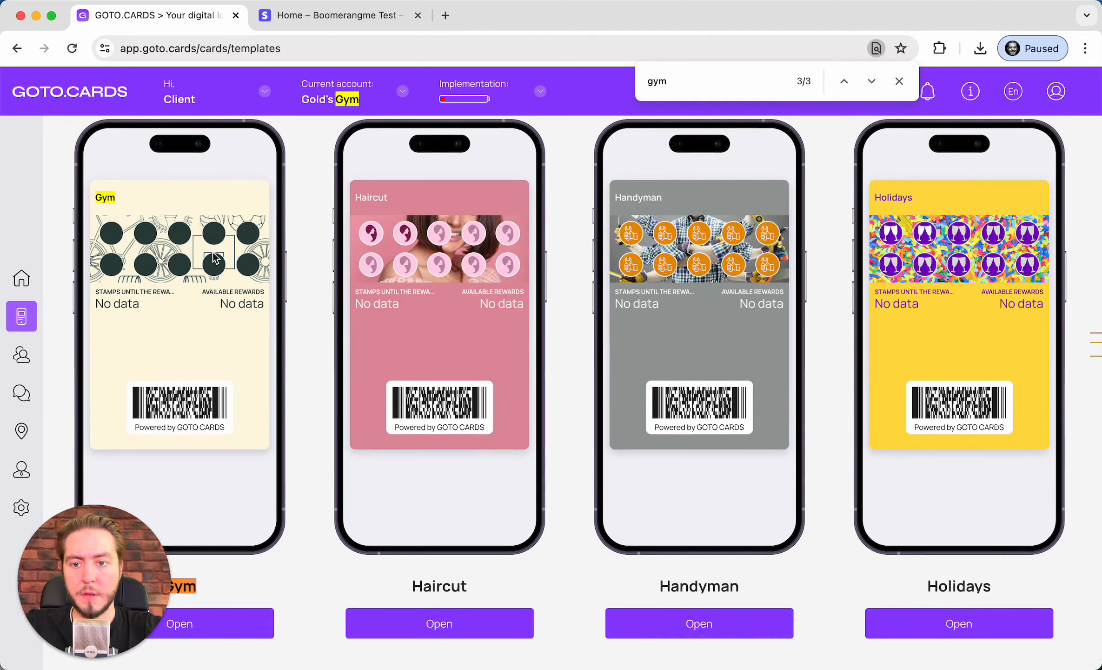
# Start a card from the Gym template with card type Membership and continue
pyautogui.click(178, 212)
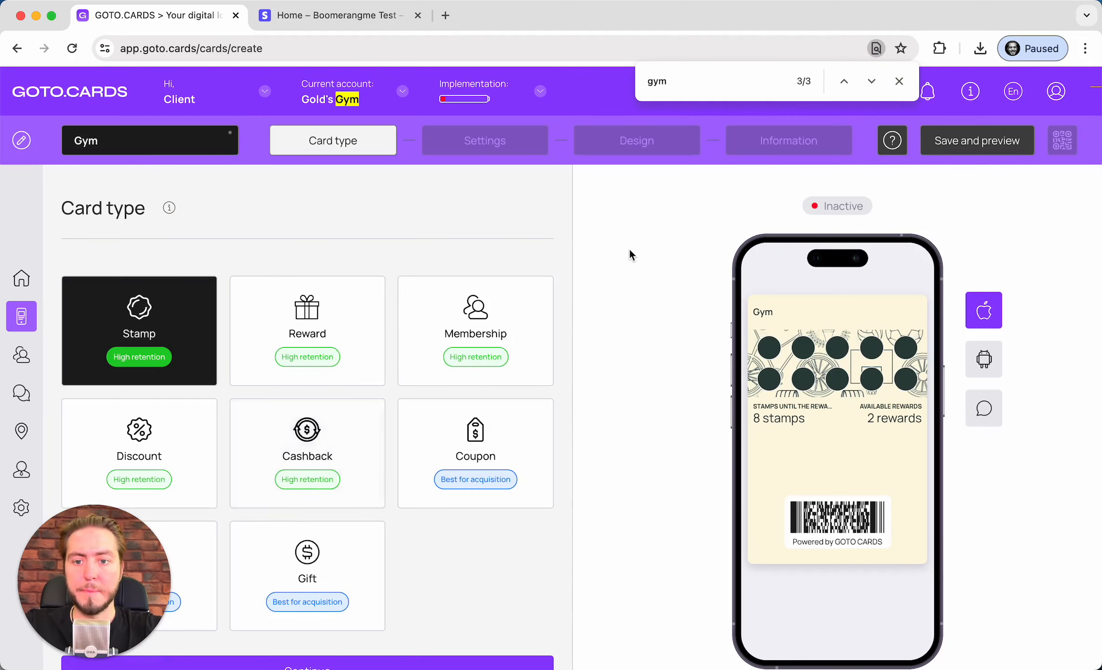
pyautogui.scroll(-3, 558, 255)
pyautogui.click(543, 255)
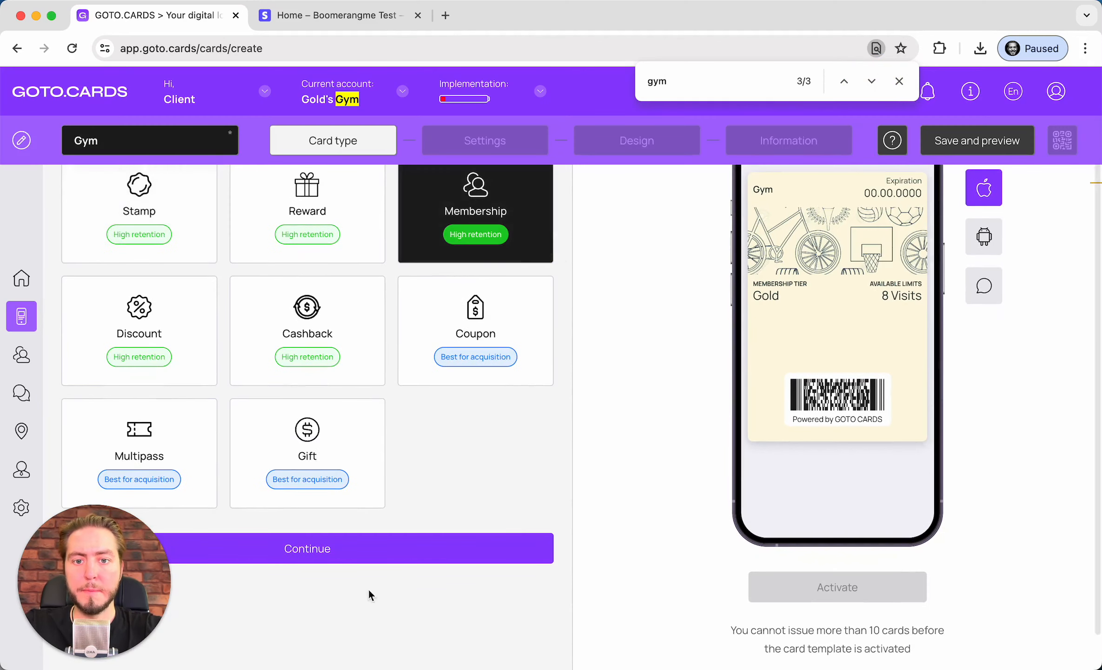
pyautogui.click(429, 553)
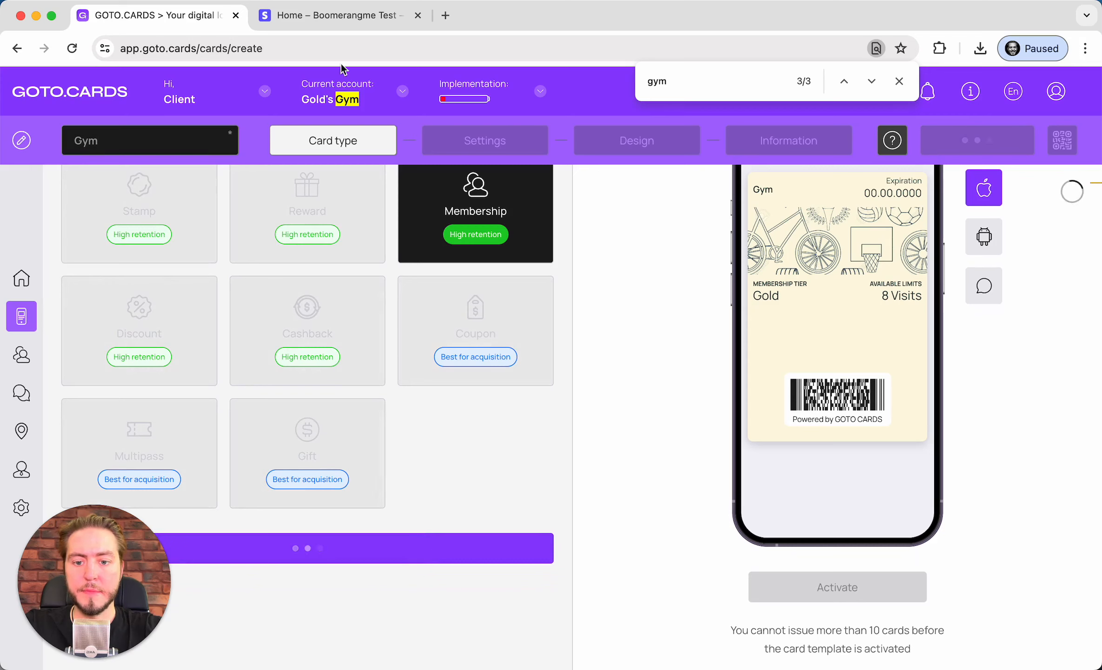
pyautogui.click(899, 82)
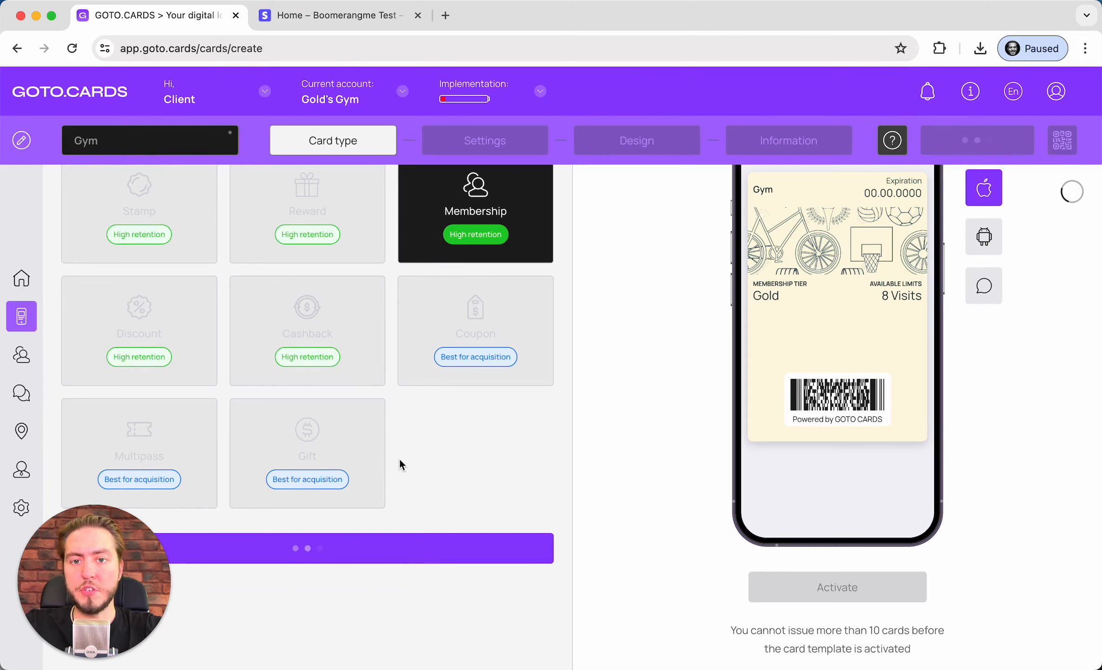
pyautogui.scroll(3, 399, 457)
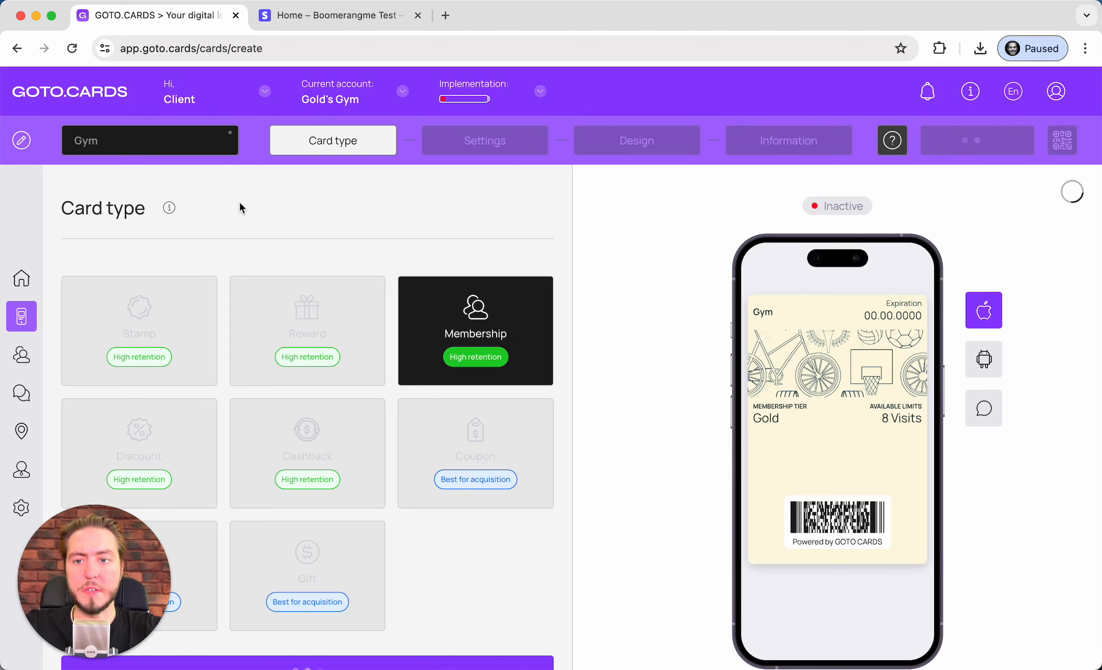
# Change the card name from 'Gym' to 'Gold's Gym Membership card'
pyautogui.click(121, 141)
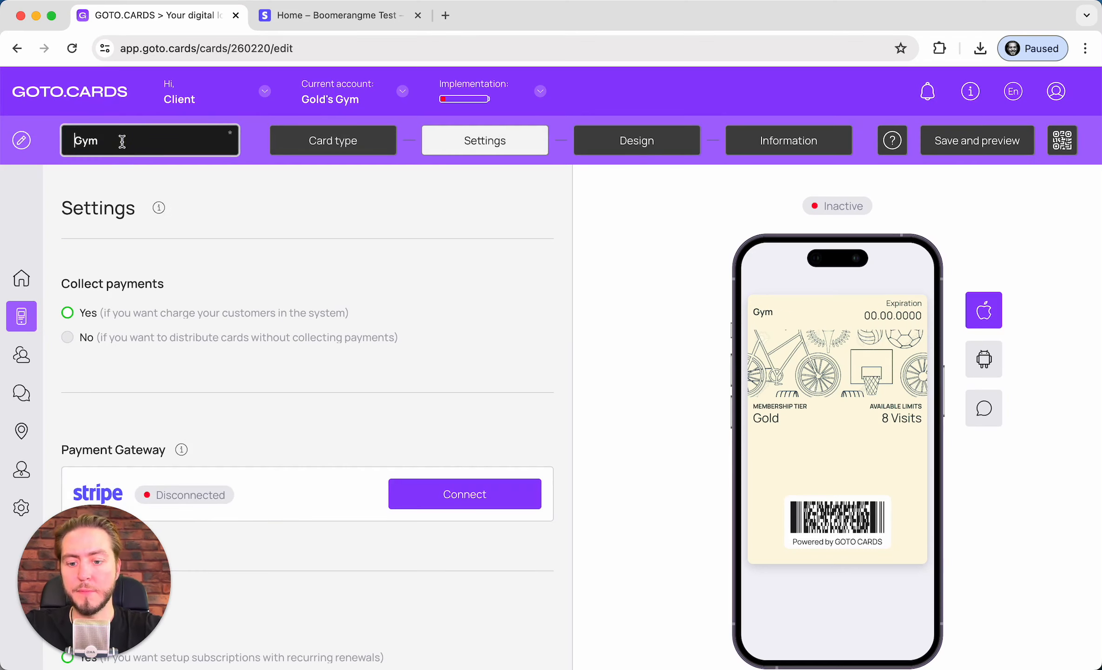
pyautogui.write('Fal')
pyautogui.press('BackSpace')
pyautogui.press('BackSpace')
pyautogui.press('BackSpace')
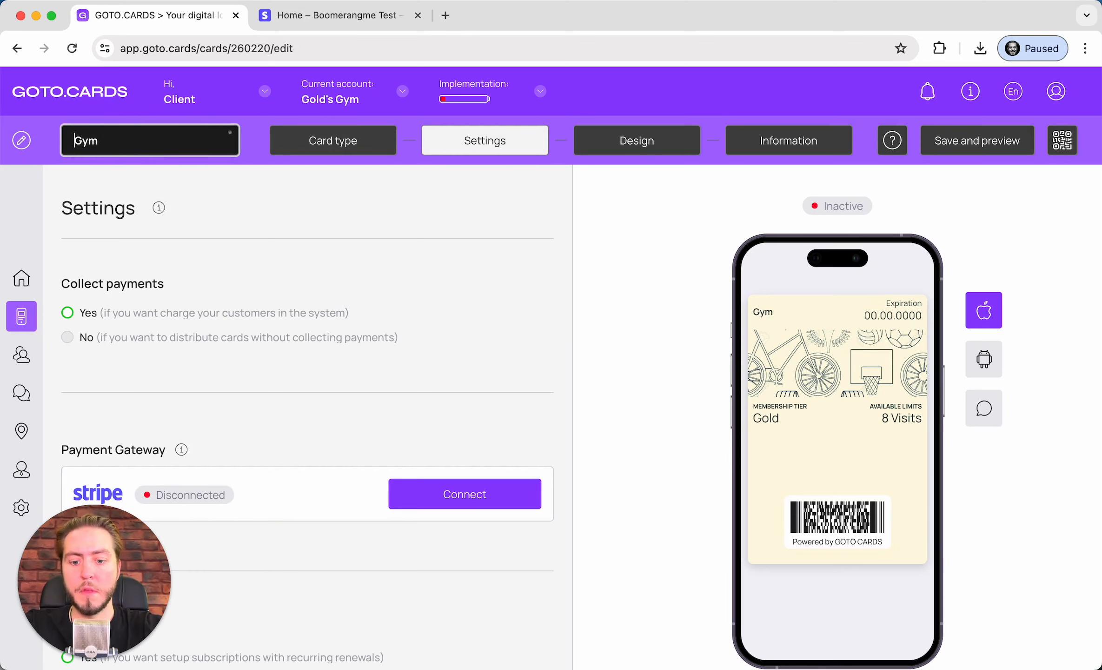
pyautogui.write("Gold's ")
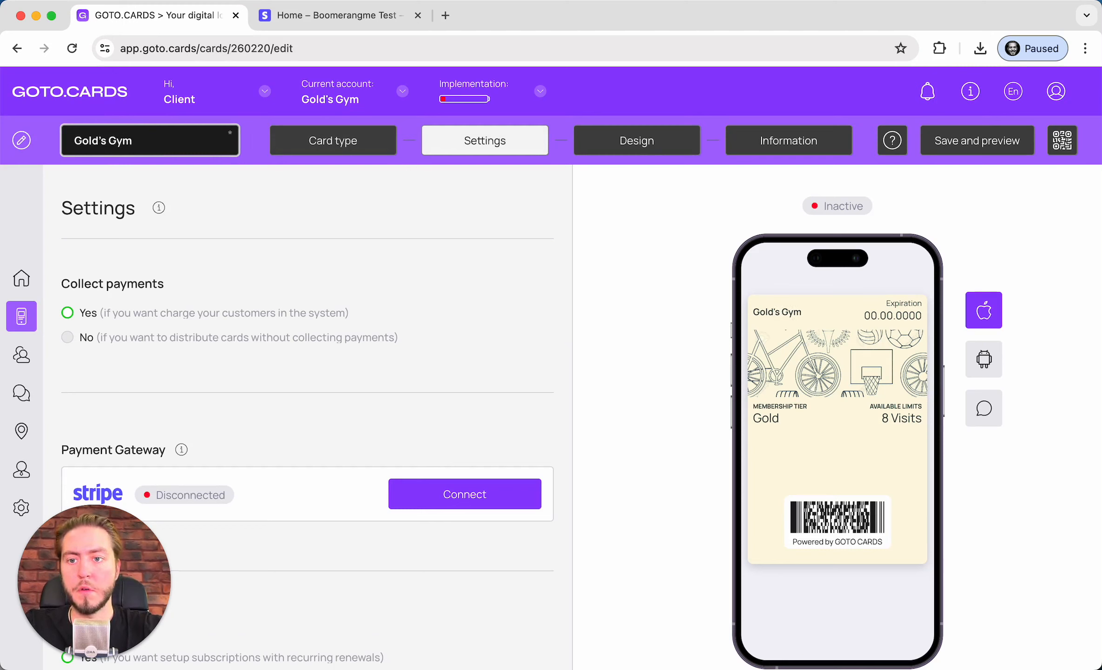
pyautogui.write('ЬУ')
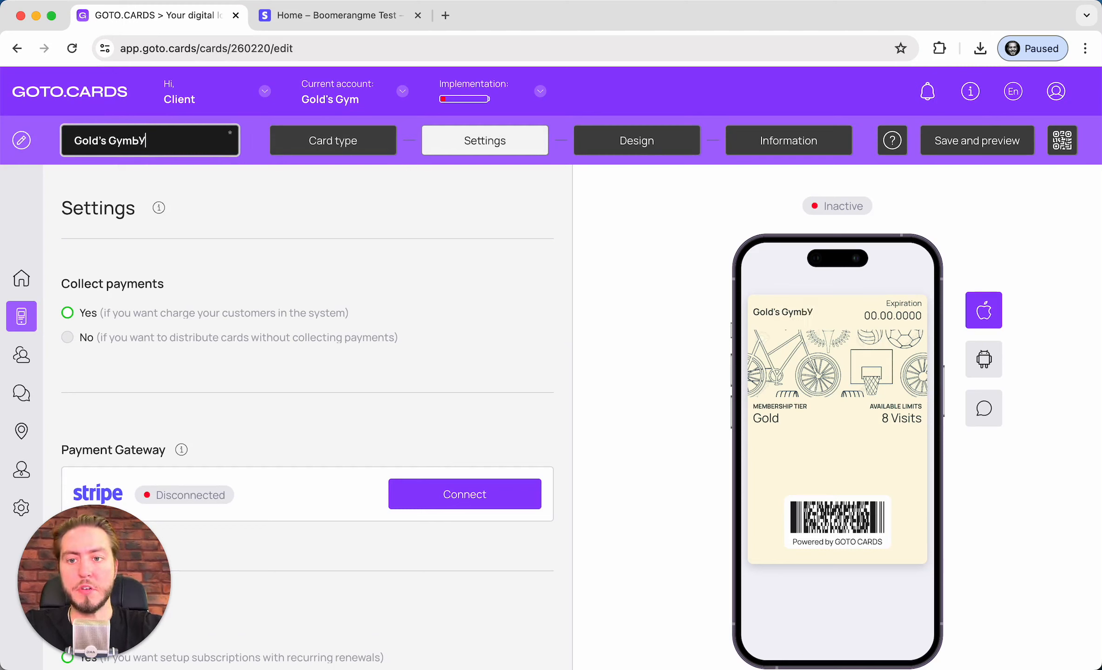
pyautogui.press('BackSpace')
pyautogui.press('BackSpace')
pyautogui.write('Ь')
pyautogui.press('BackSpace')
pyautogui.write('Mem')
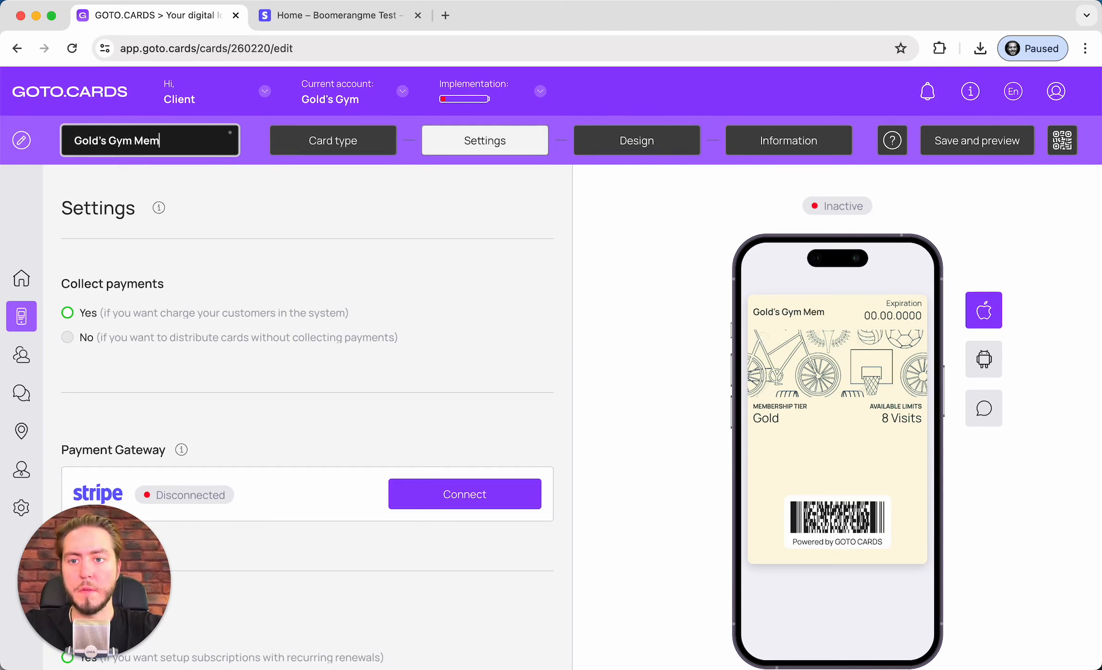
pyautogui.write('bership cards')
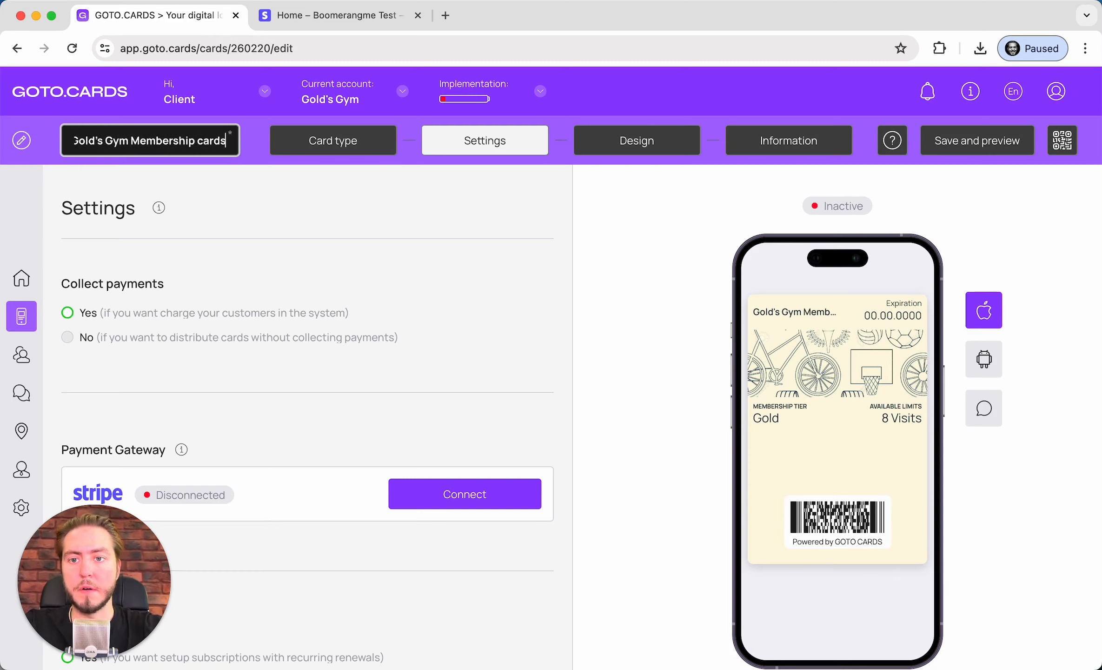
pyautogui.press('BackSpace')
pyautogui.click(270, 271)
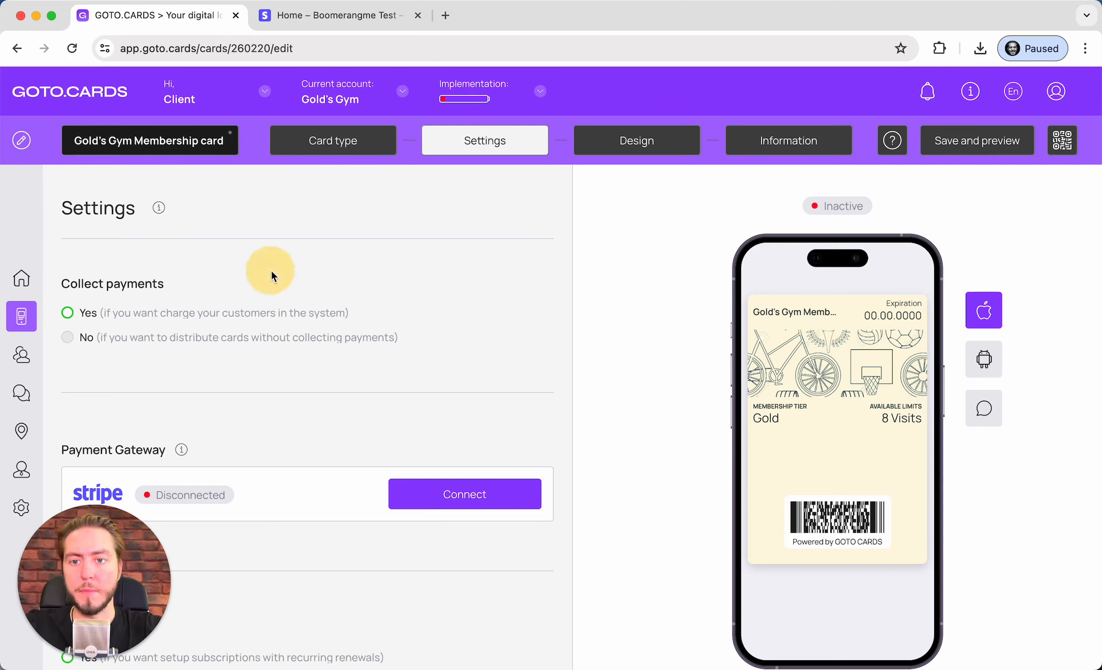
# Set Collect payments to Yes for the membership card
pyautogui.scroll(-5, 473, 228)
pyautogui.scroll(5, 318, 320)
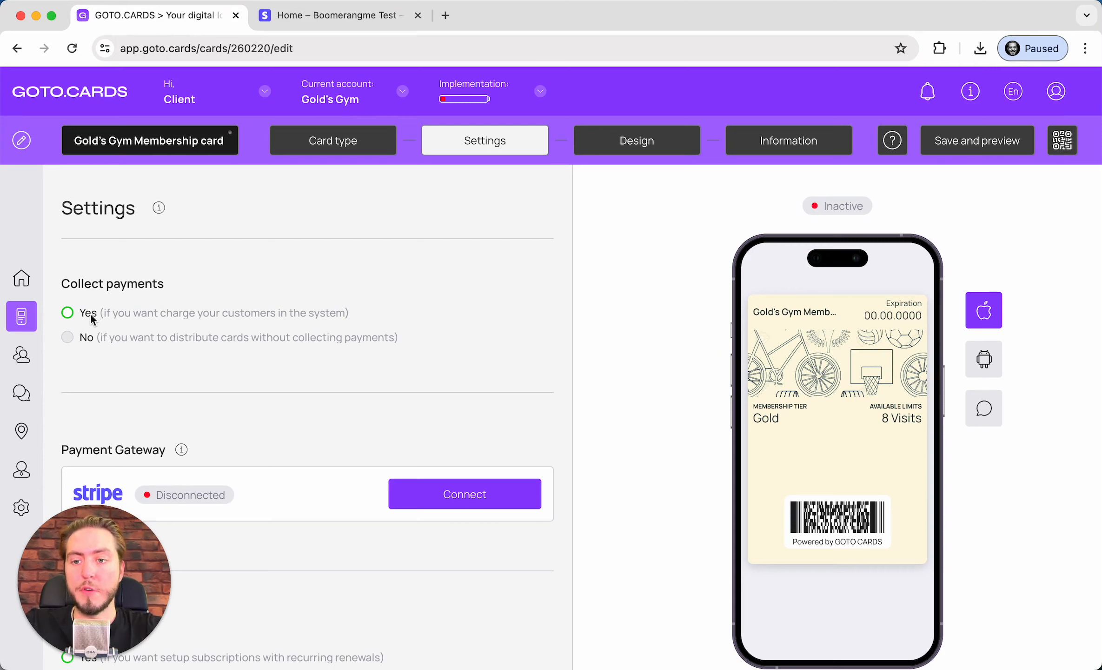
pyautogui.click(183, 306)
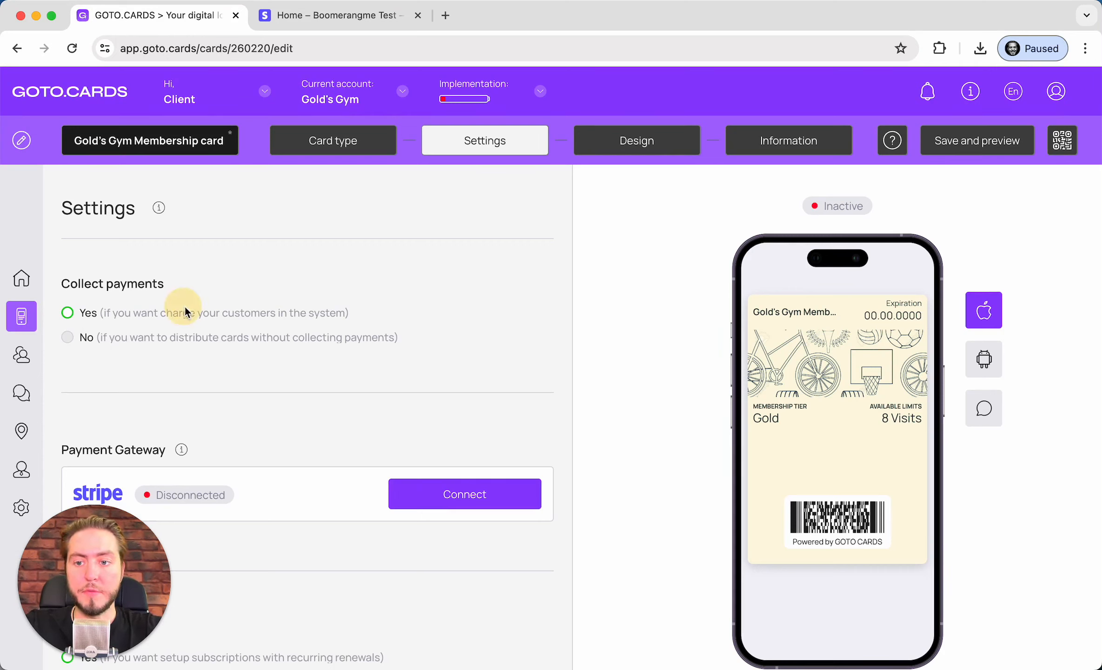
pyautogui.click(90, 336)
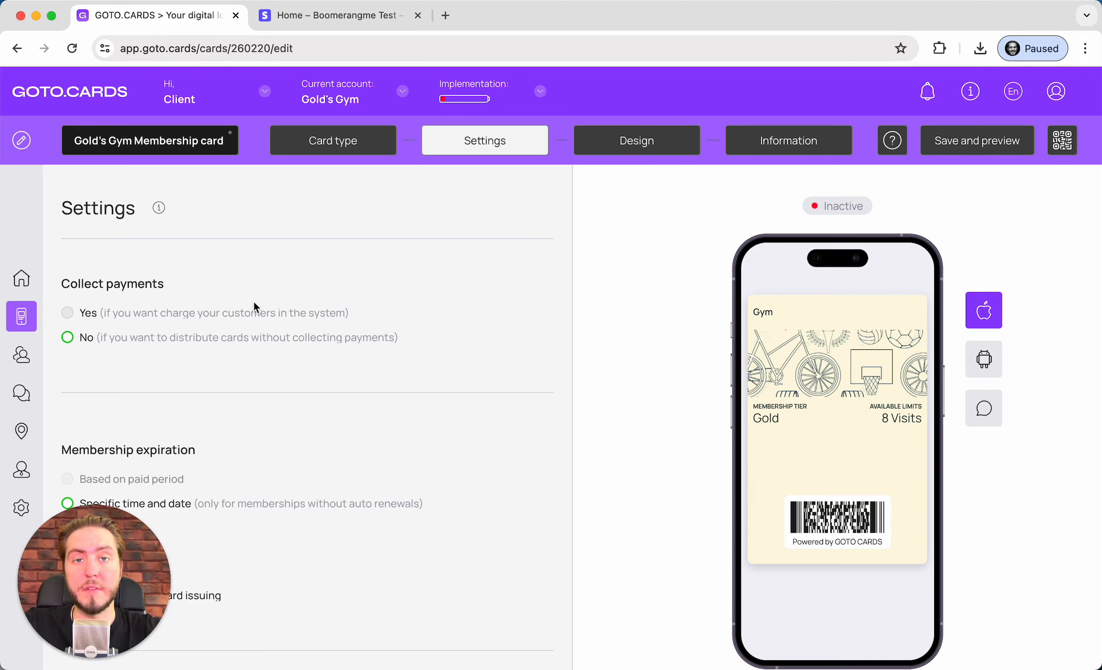
pyautogui.click(91, 314)
# Open the Stripe account connection form, then switch to the Stripe dashboard
pyautogui.scroll(-2, 191, 302)
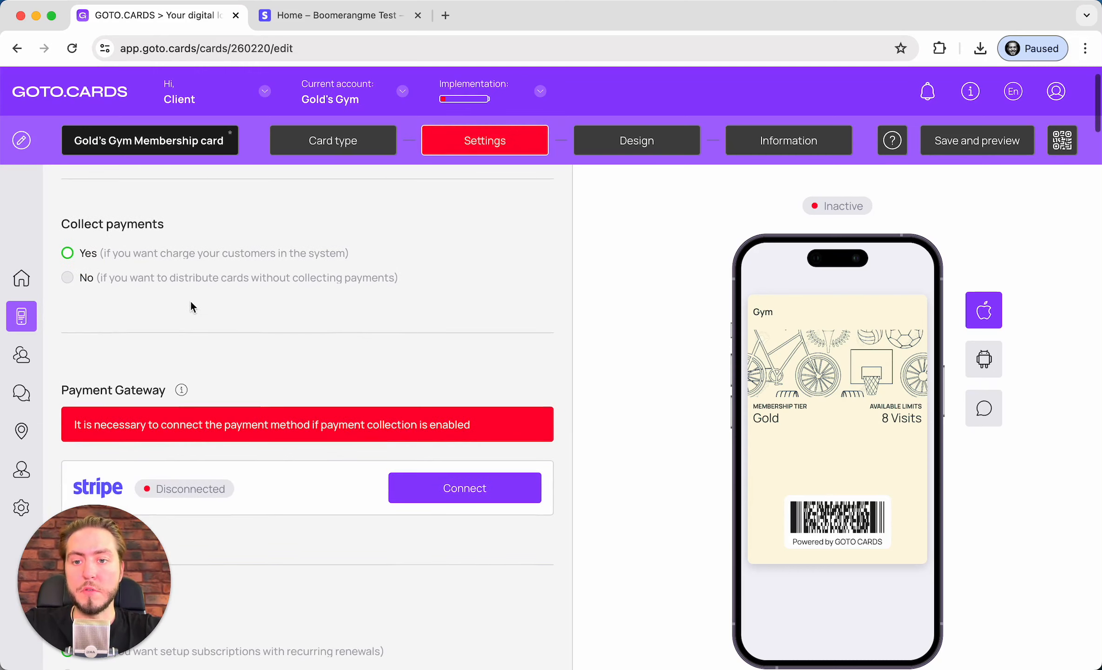
pyautogui.scroll(-2, 155, 308)
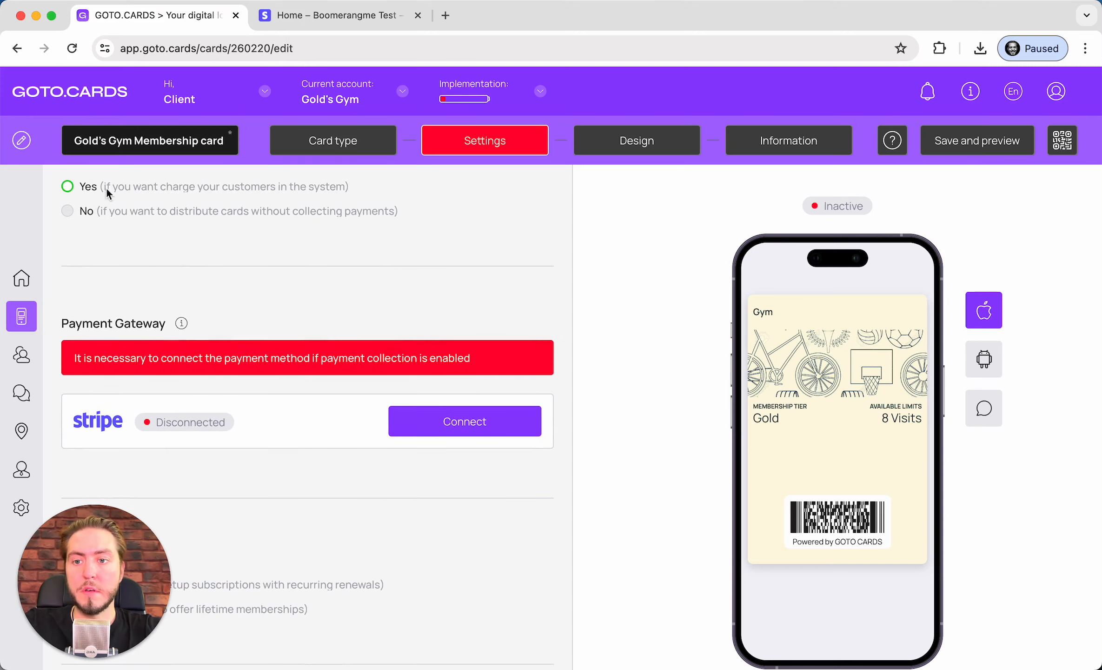
pyautogui.scroll(-1, 276, 362)
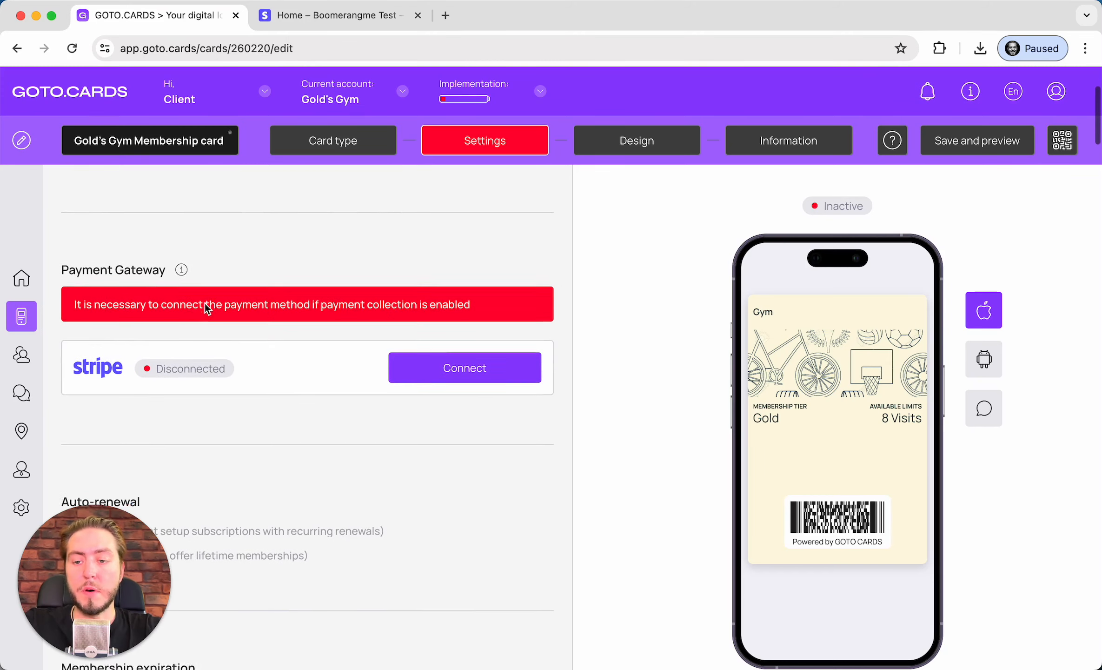
pyautogui.scroll(-1, 205, 303)
pyautogui.moveTo(72, 278); pyautogui.dragTo(309, 278)
pyautogui.click(292, 276)
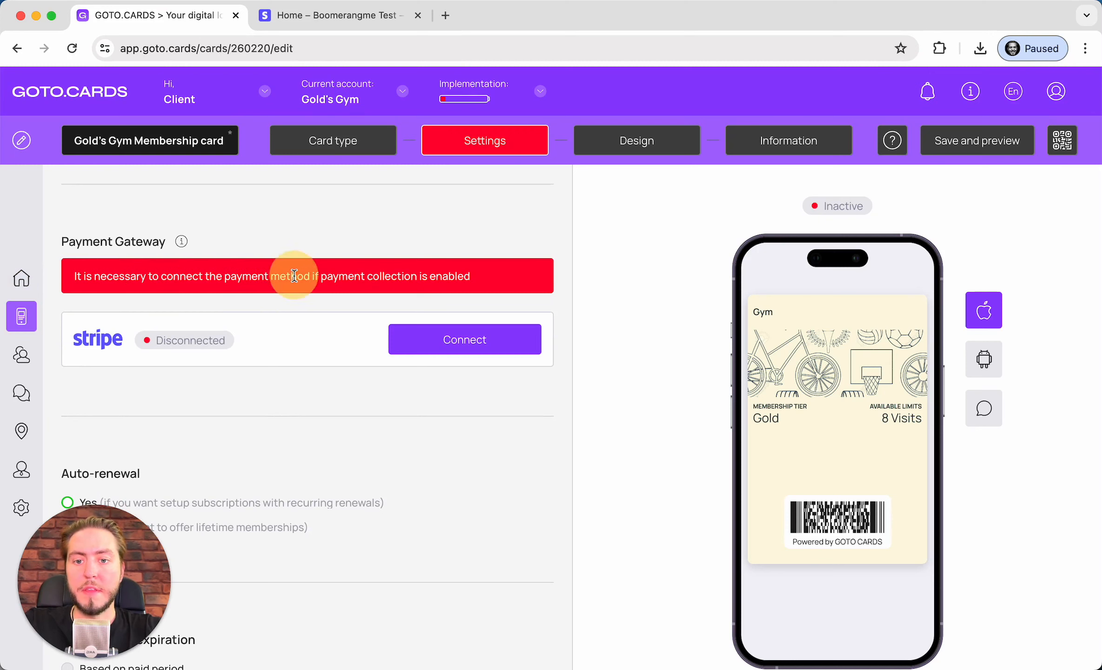
pyautogui.click(459, 340)
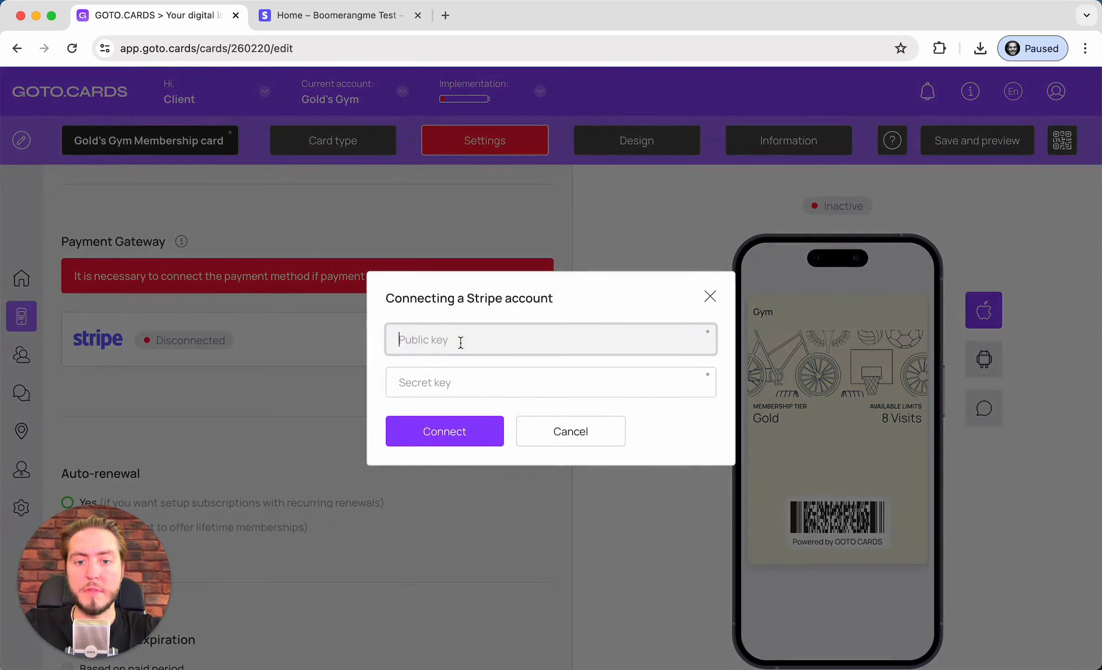
pyautogui.click(319, 20)
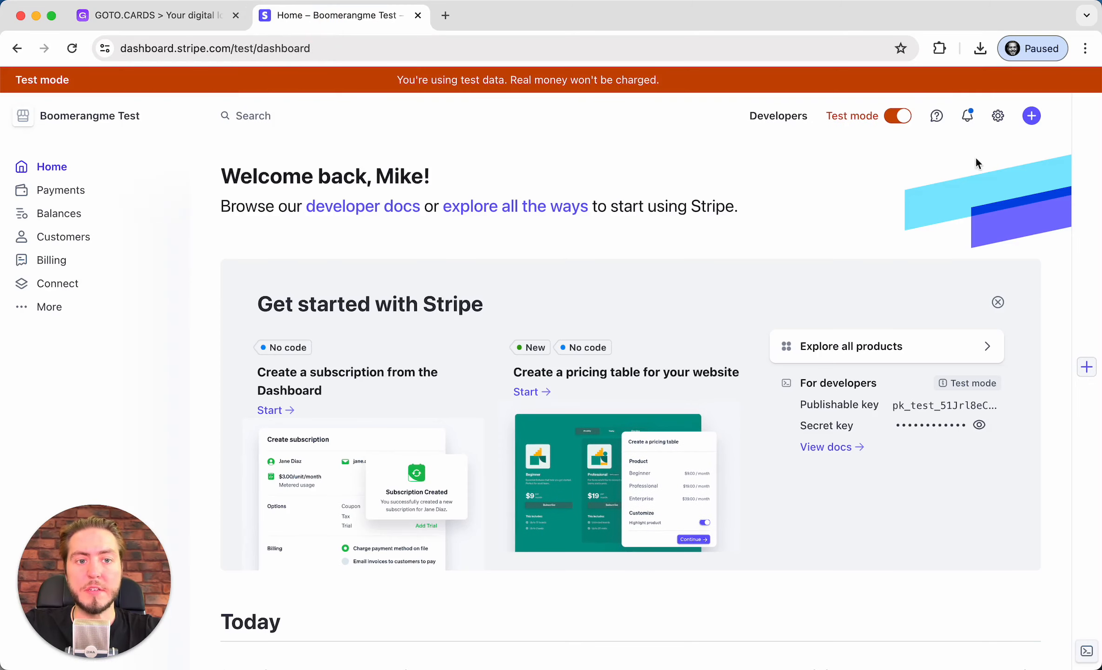
# In test mode, copy the Stripe publishable key into the GOTO.CARDS Public key field
pyautogui.click(895, 115)
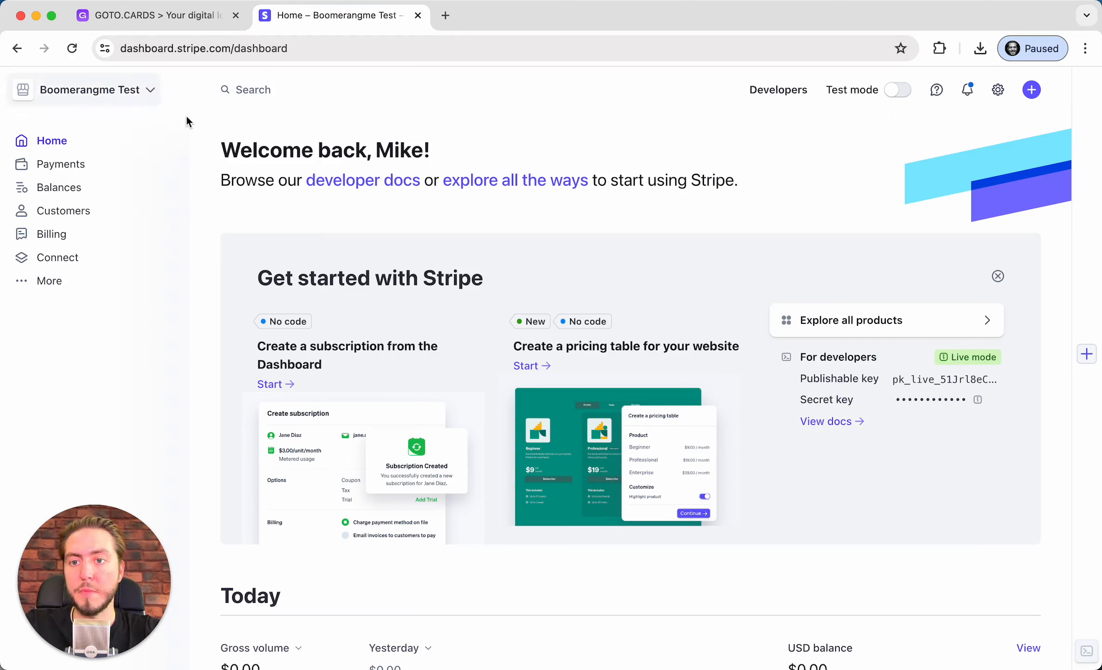
pyautogui.click(901, 93)
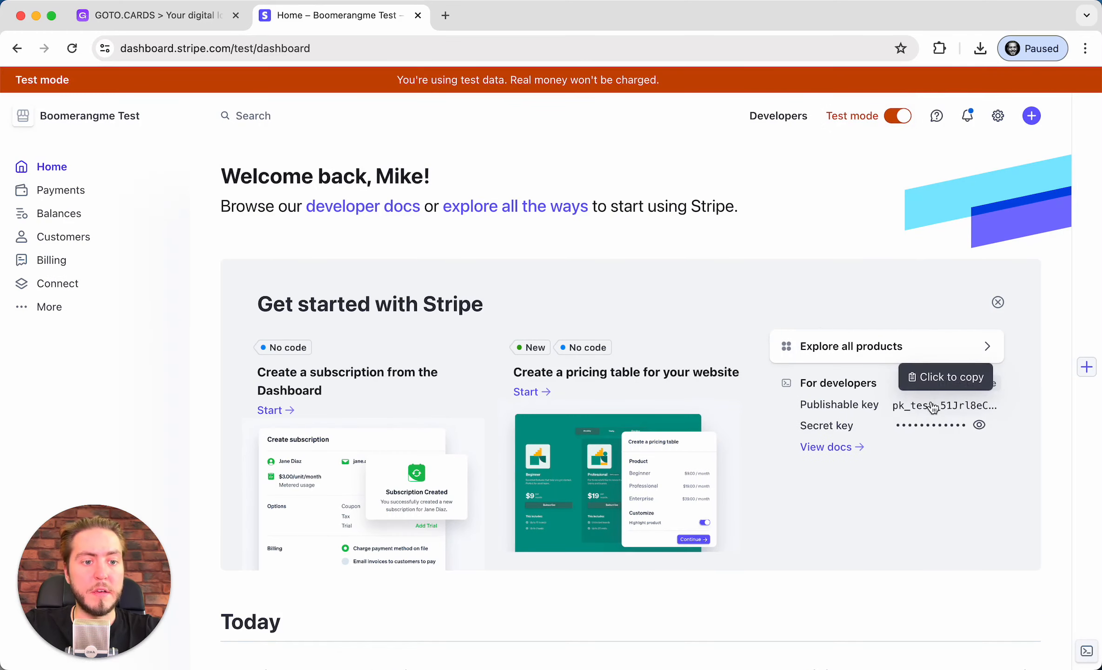
pyautogui.click(955, 412)
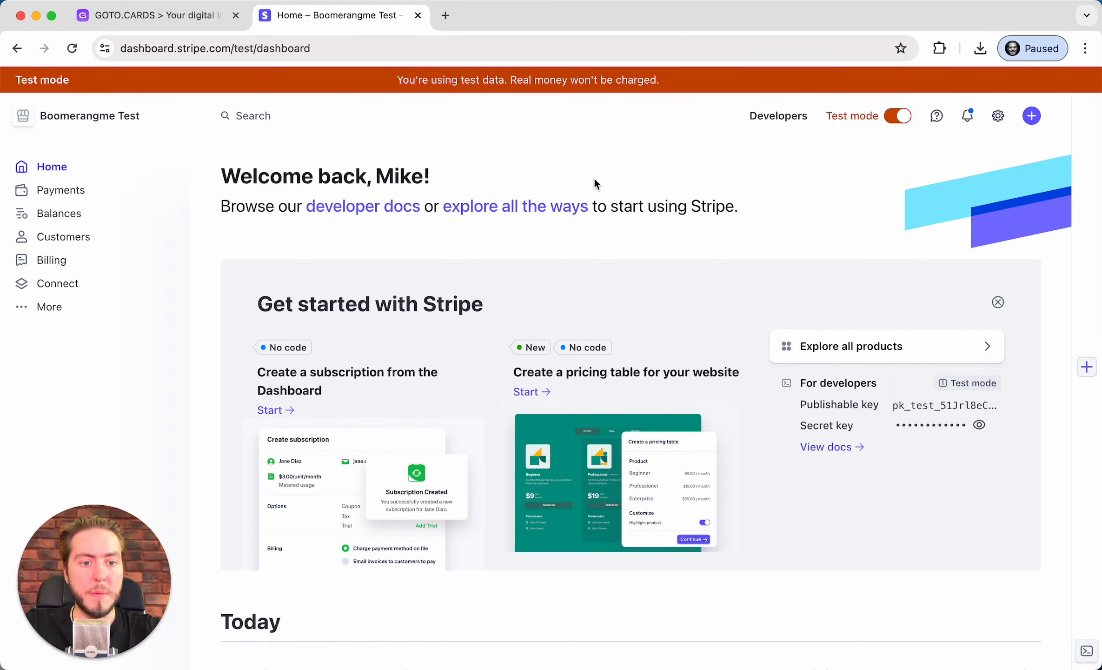
pyautogui.click(195, 16)
pyautogui.press('super+v')
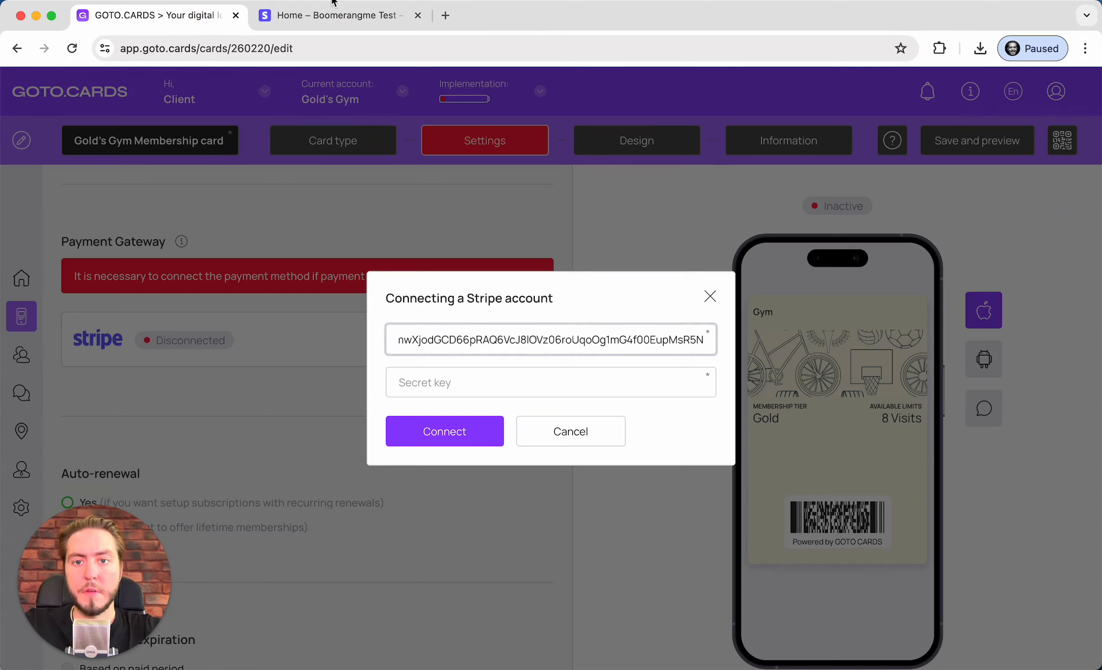
# Confirm the account password to reveal and copy the Stripe test secret key
pyautogui.click(335, 16)
pyautogui.click(925, 423)
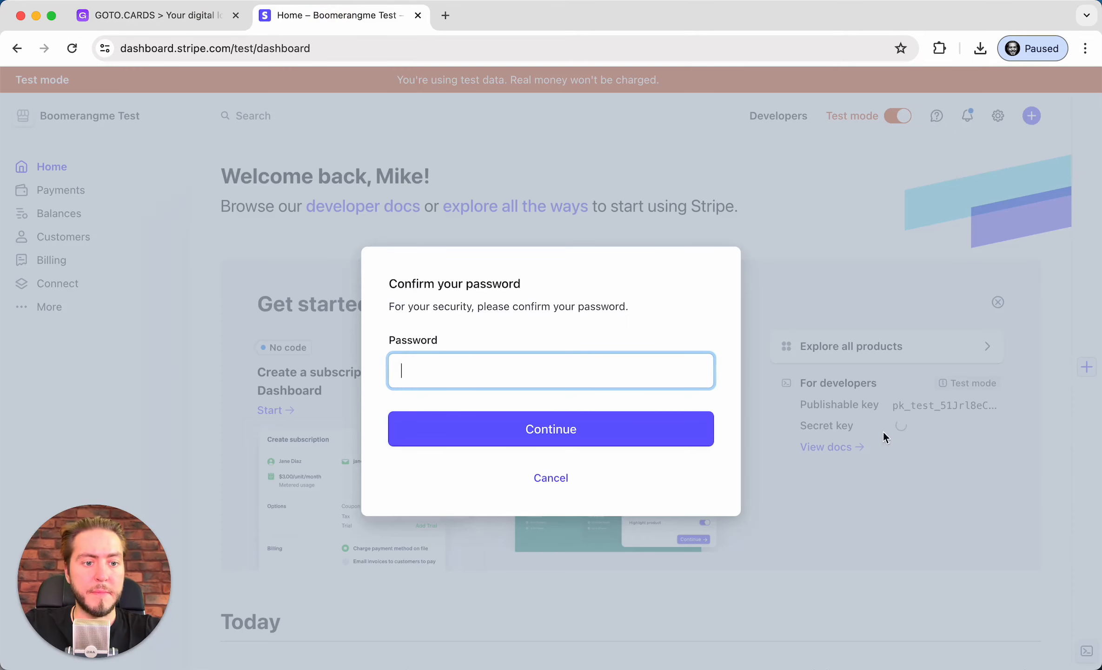
pyautogui.click(561, 373)
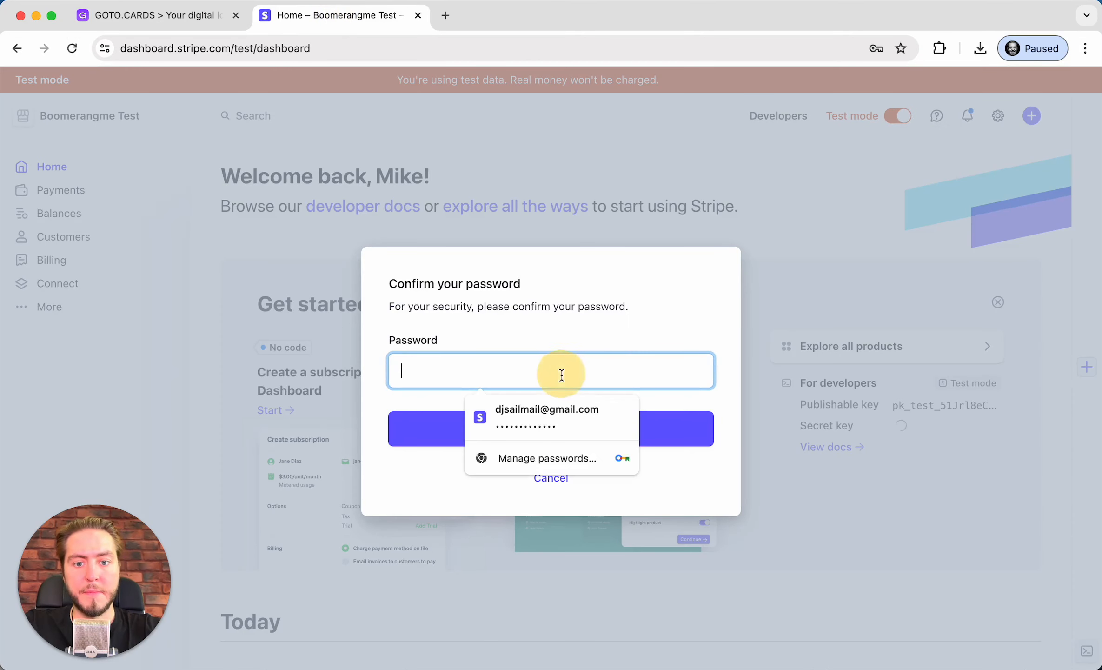
pyautogui.click(534, 414)
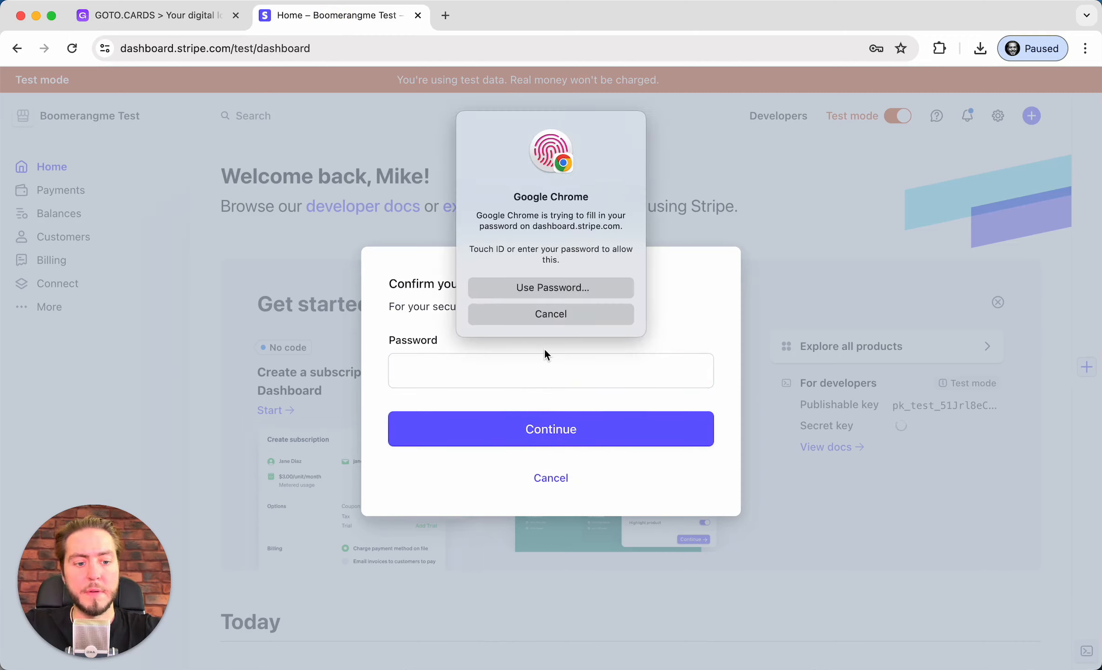
pyautogui.click(548, 429)
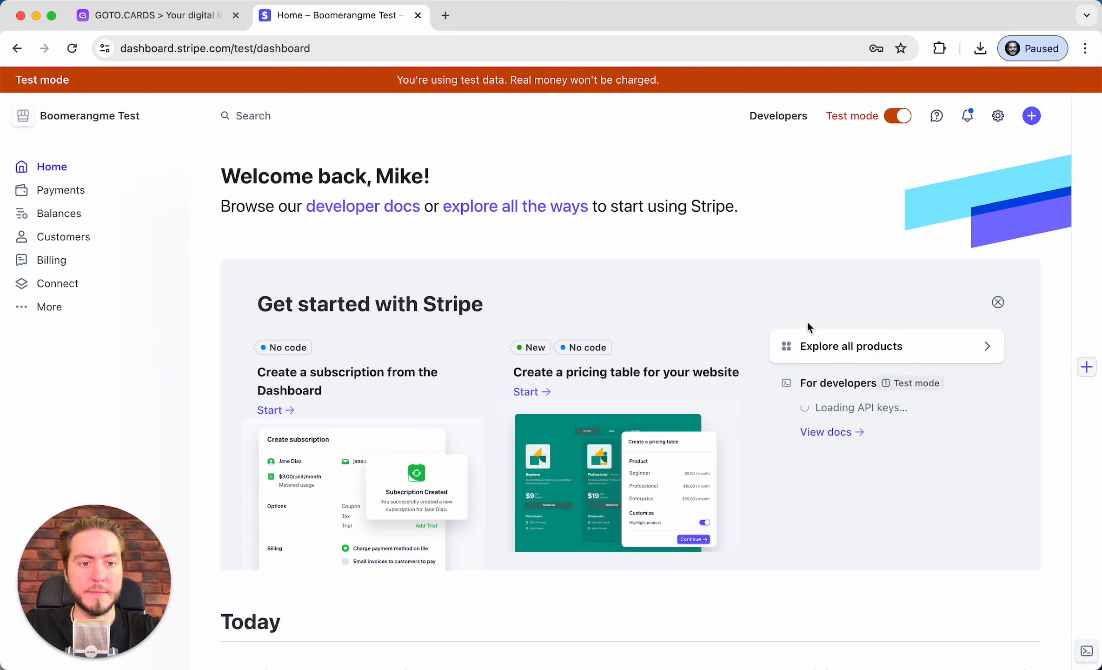
pyautogui.click(917, 426)
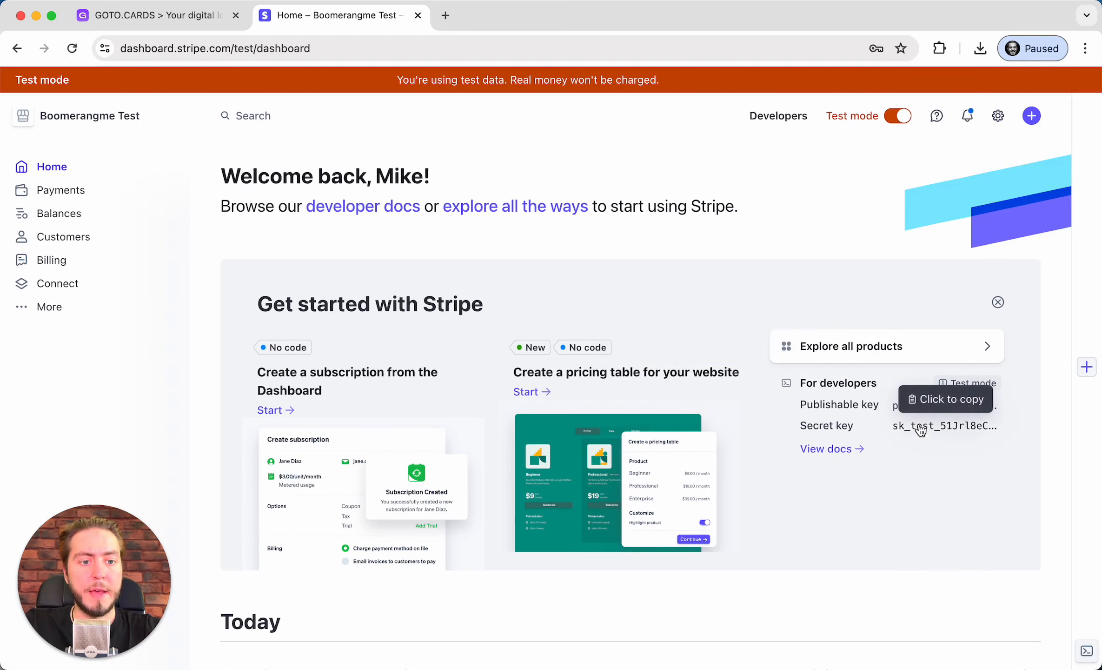
pyautogui.click(949, 427)
pyautogui.click(158, 18)
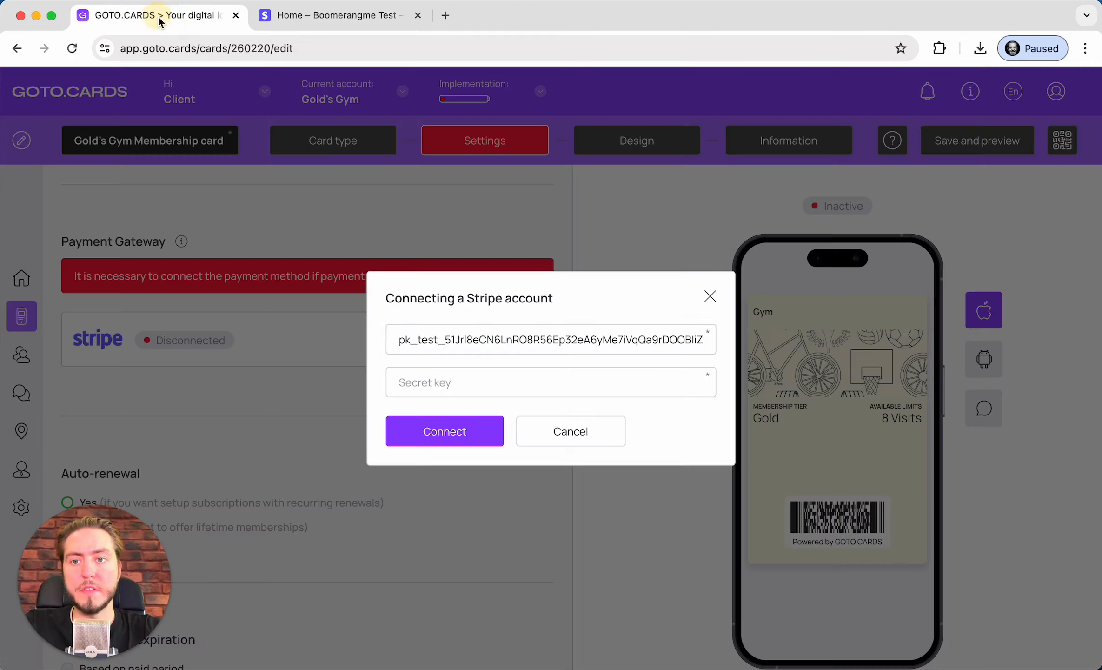
# Paste the secret key, connect Stripe, and save the card for preview
pyautogui.click(512, 379)
pyautogui.press('super+v')
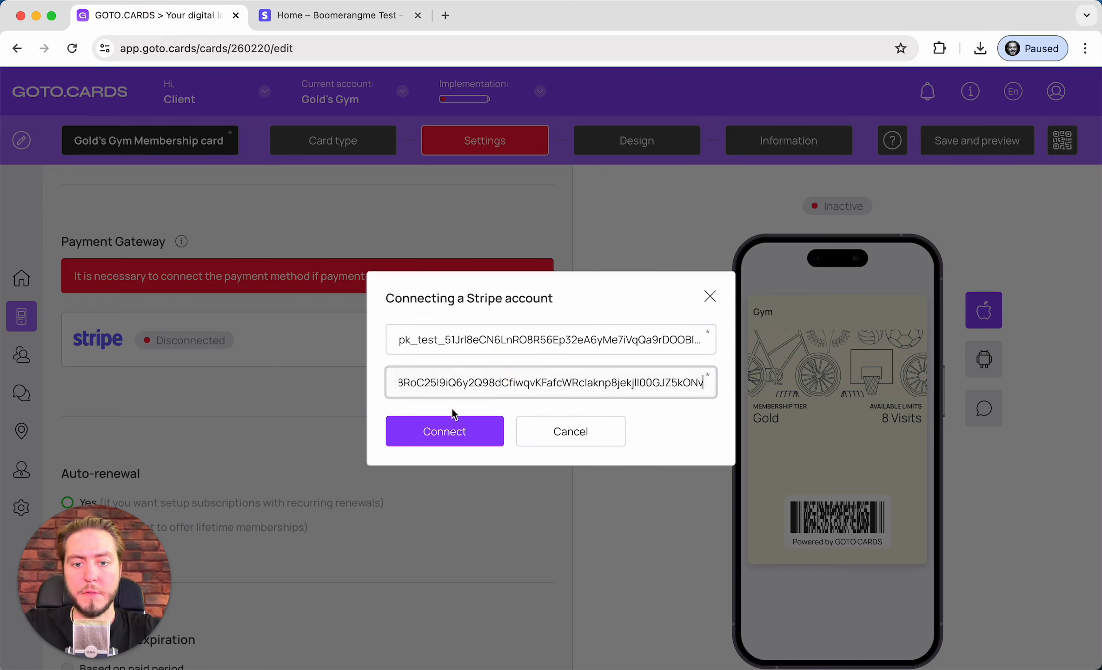
pyautogui.click(457, 433)
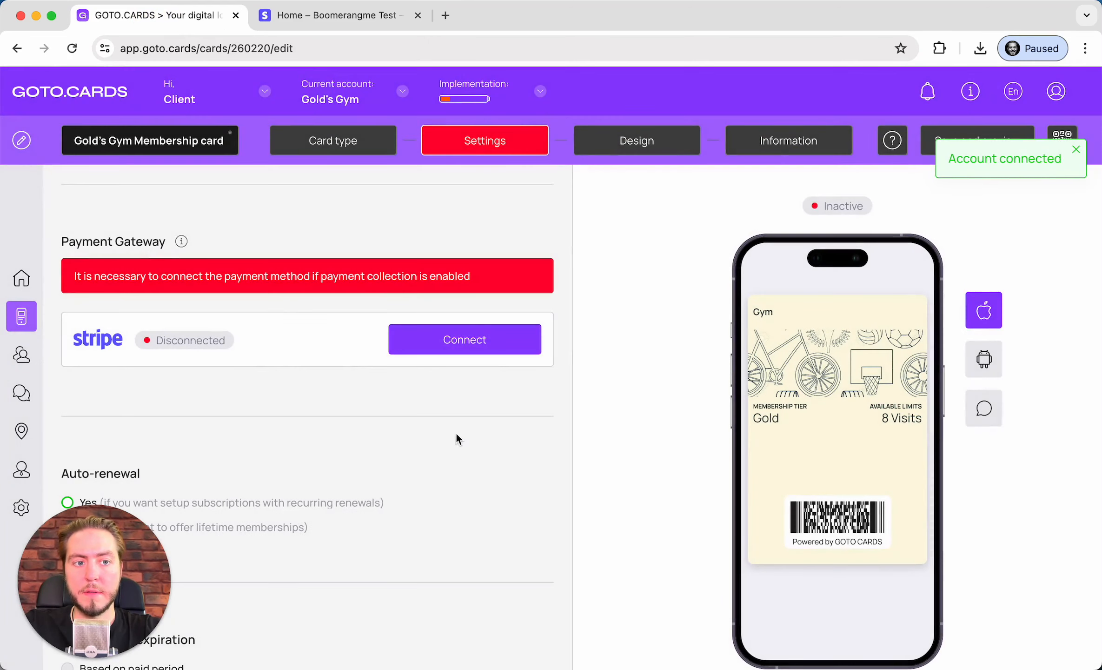
pyautogui.scroll(5, 502, 457)
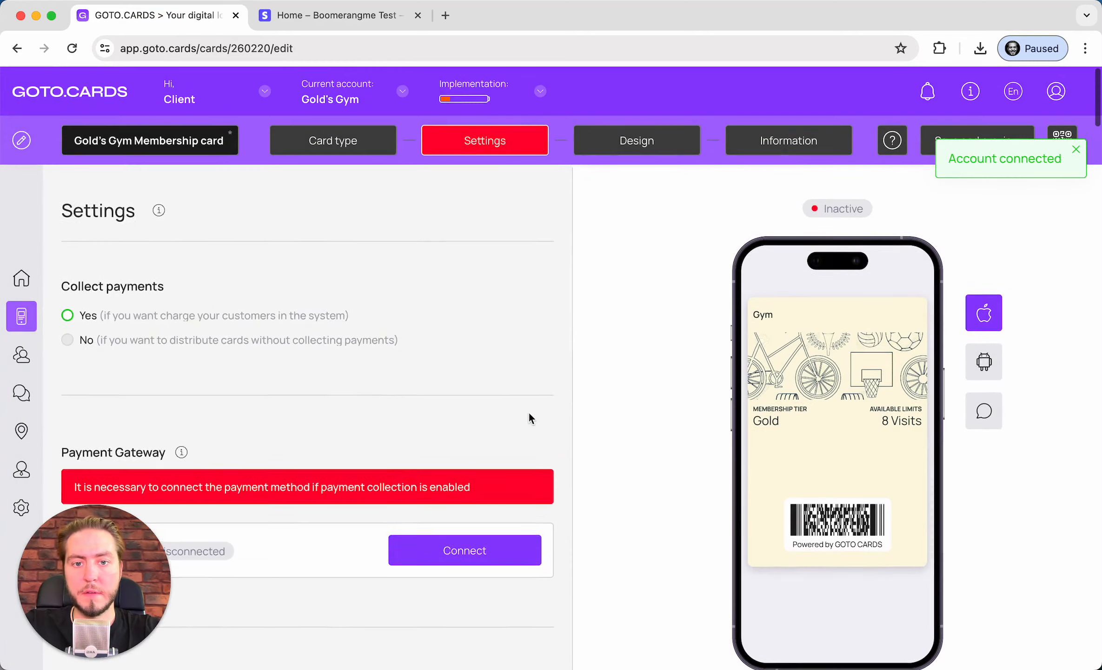
pyautogui.scroll(-6, 529, 413)
pyautogui.scroll(4, 529, 413)
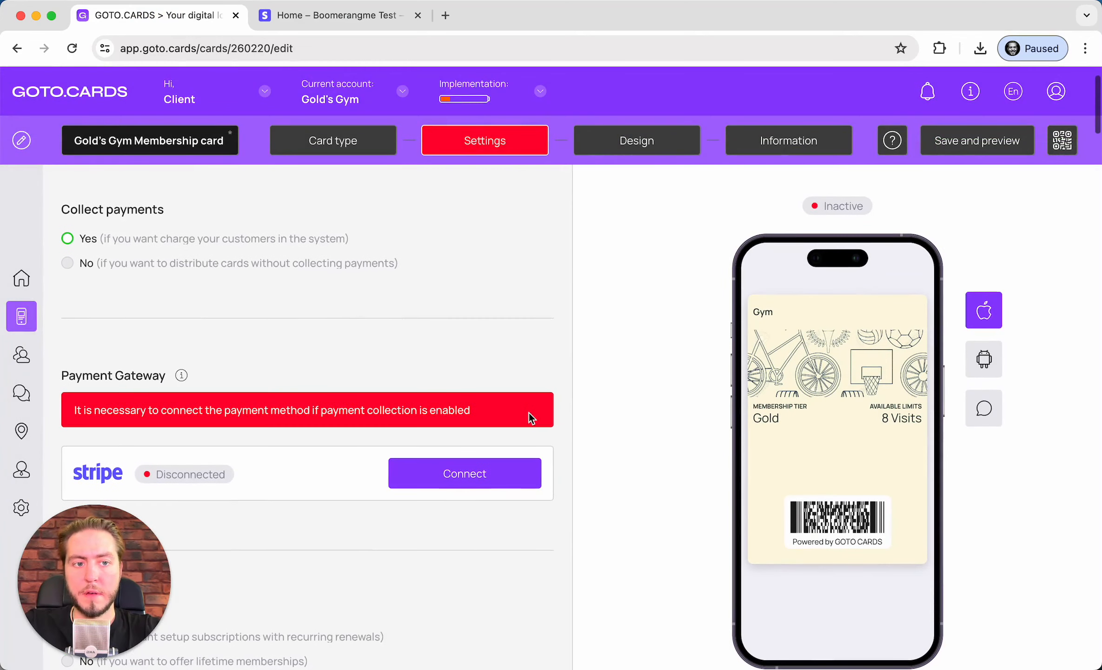
pyautogui.click(997, 135)
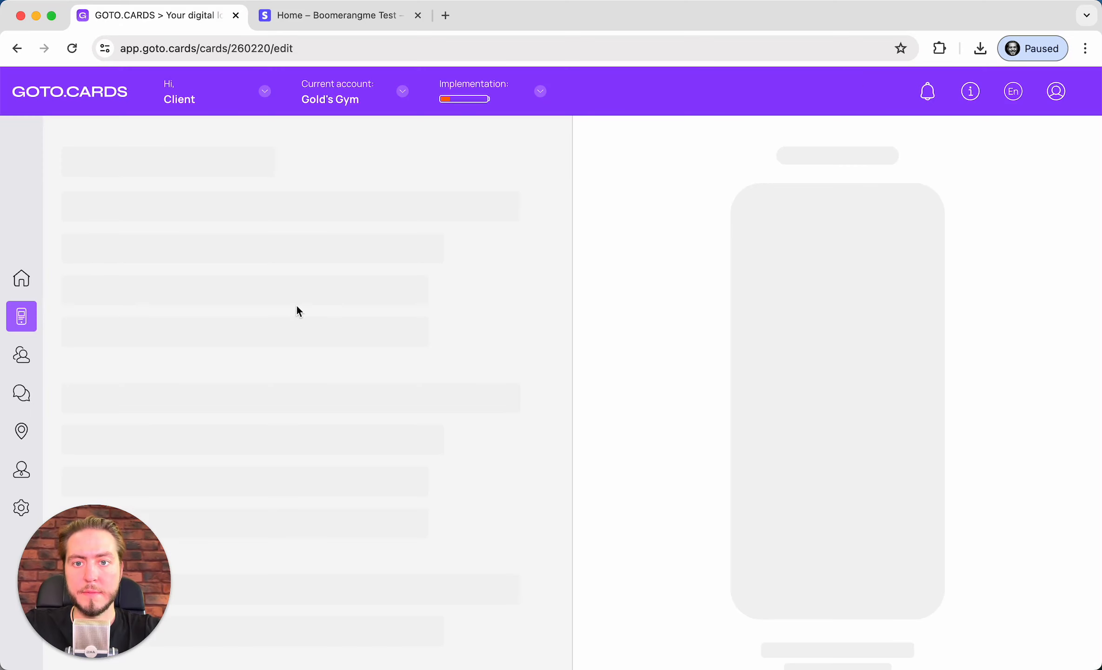
# In the card Settings, turn payment collection back on and set auto-renewal to Yes
pyautogui.click(446, 149)
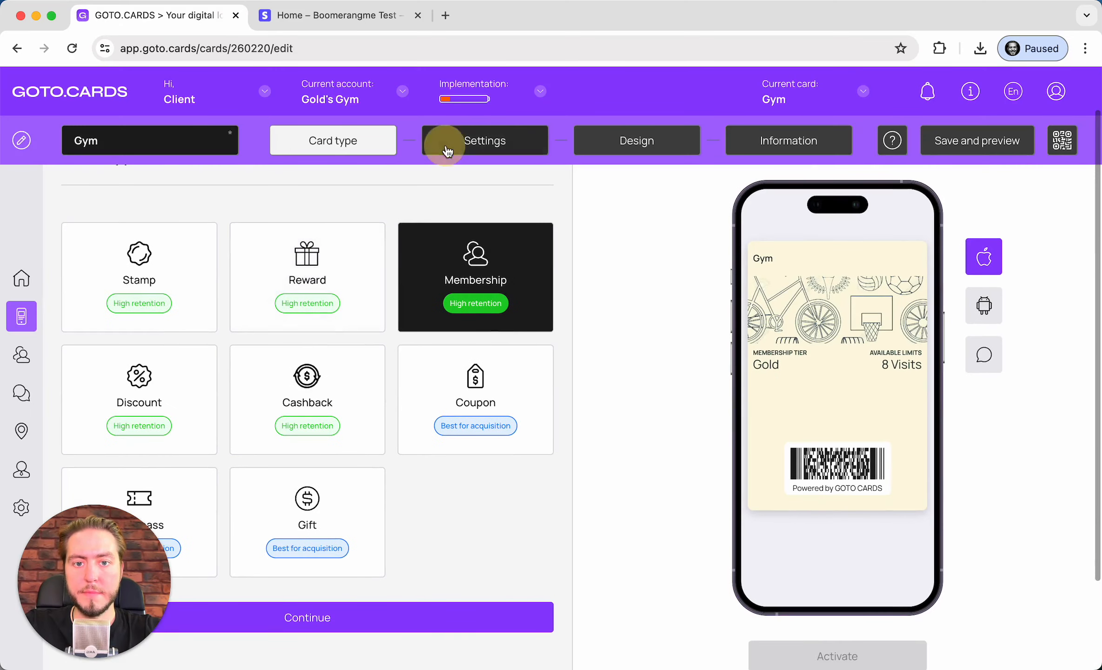
pyautogui.scroll(-5, 369, 332)
pyautogui.scroll(4, 369, 330)
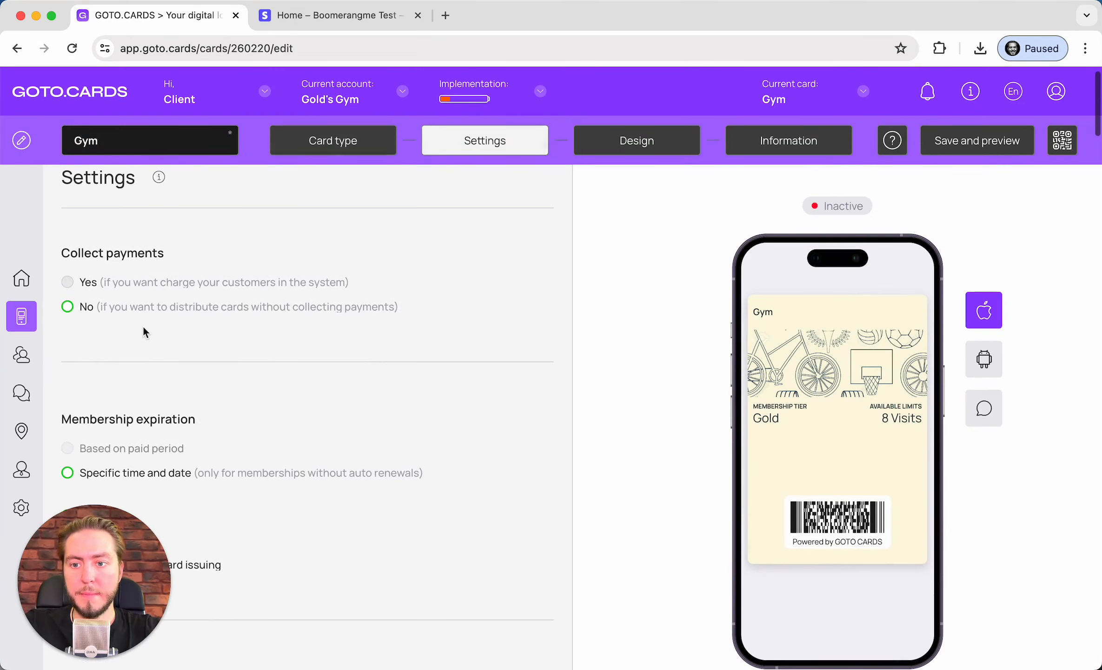
pyautogui.click(85, 283)
pyautogui.scroll(-3, 269, 349)
pyautogui.click(182, 346)
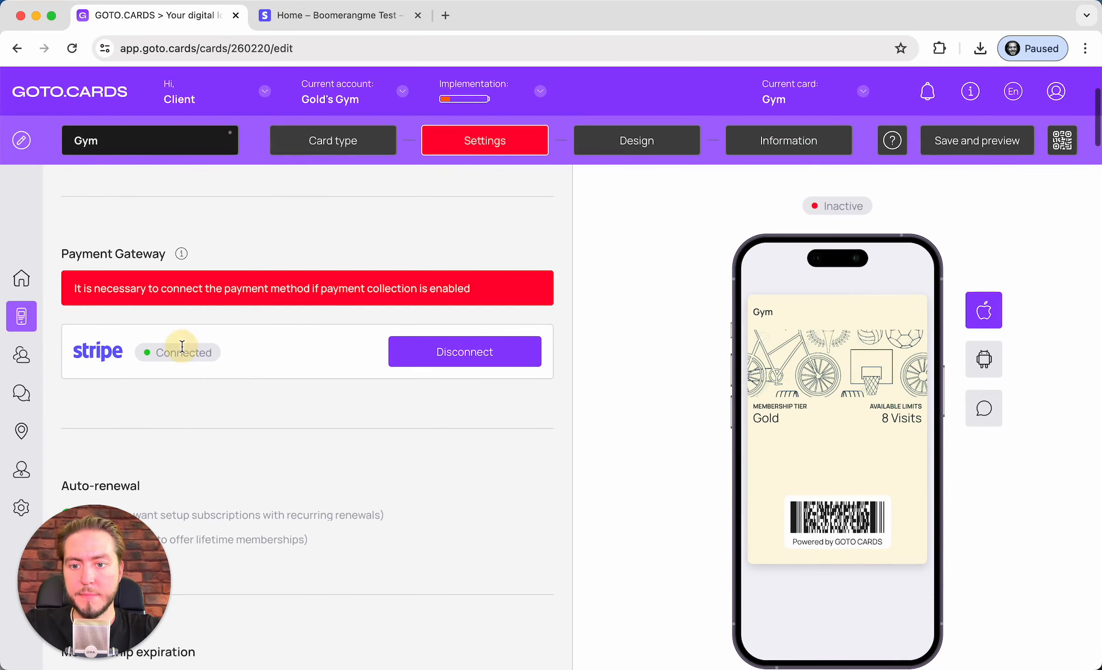
pyautogui.scroll(-3, 437, 289)
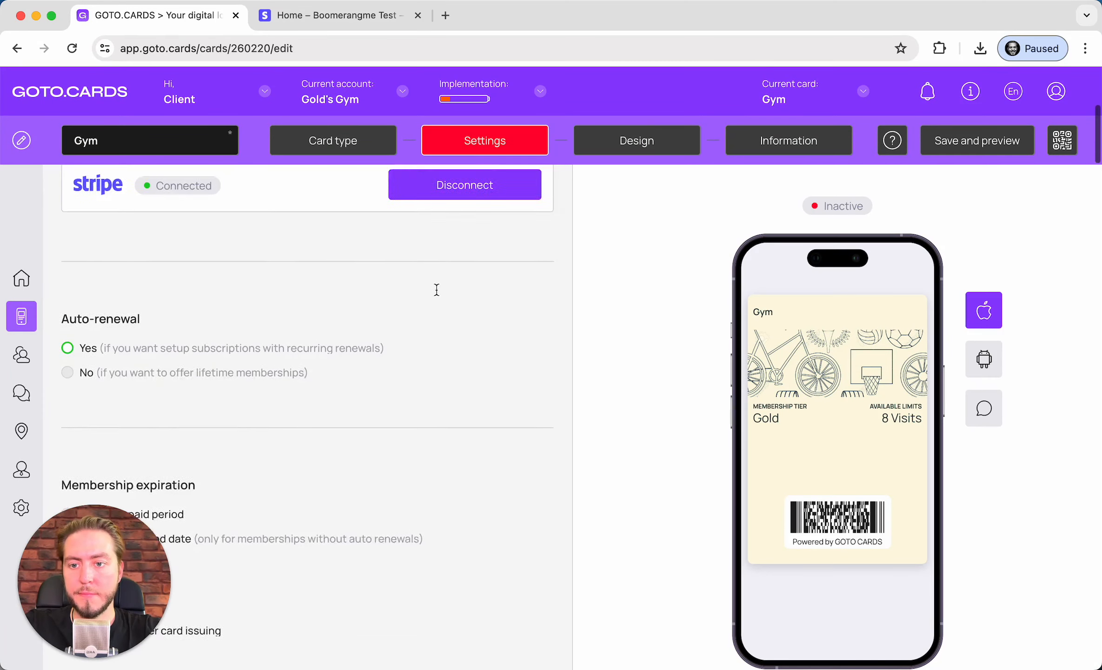
pyautogui.scroll(2, 266, 411)
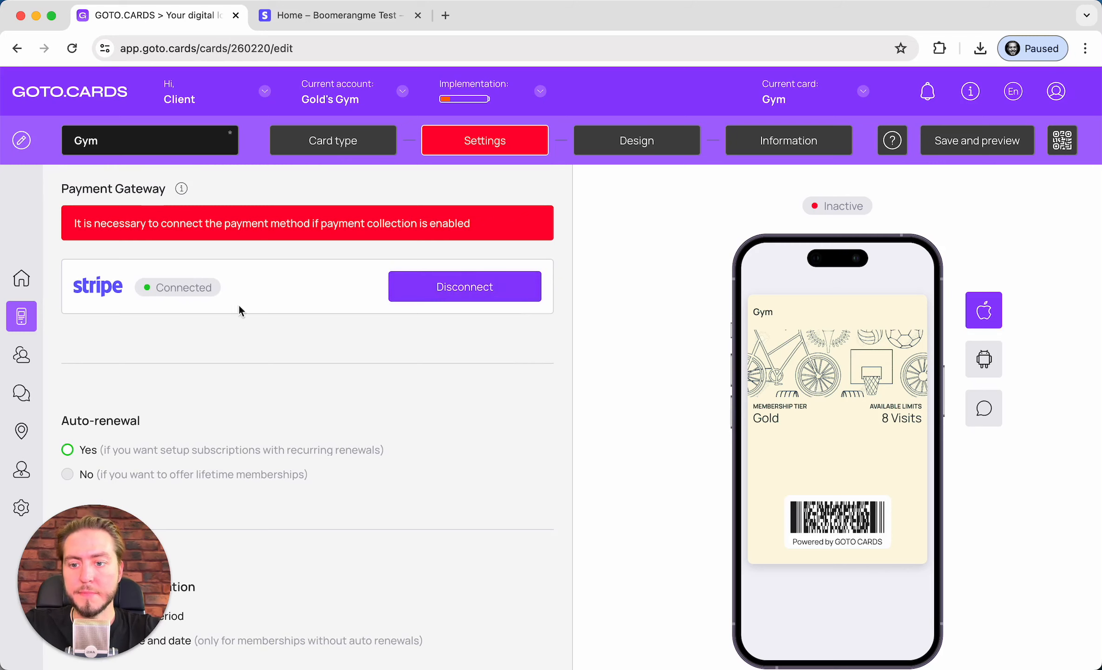
# Save the card with Stripe as its connected payment gateway
pyautogui.click(937, 151)
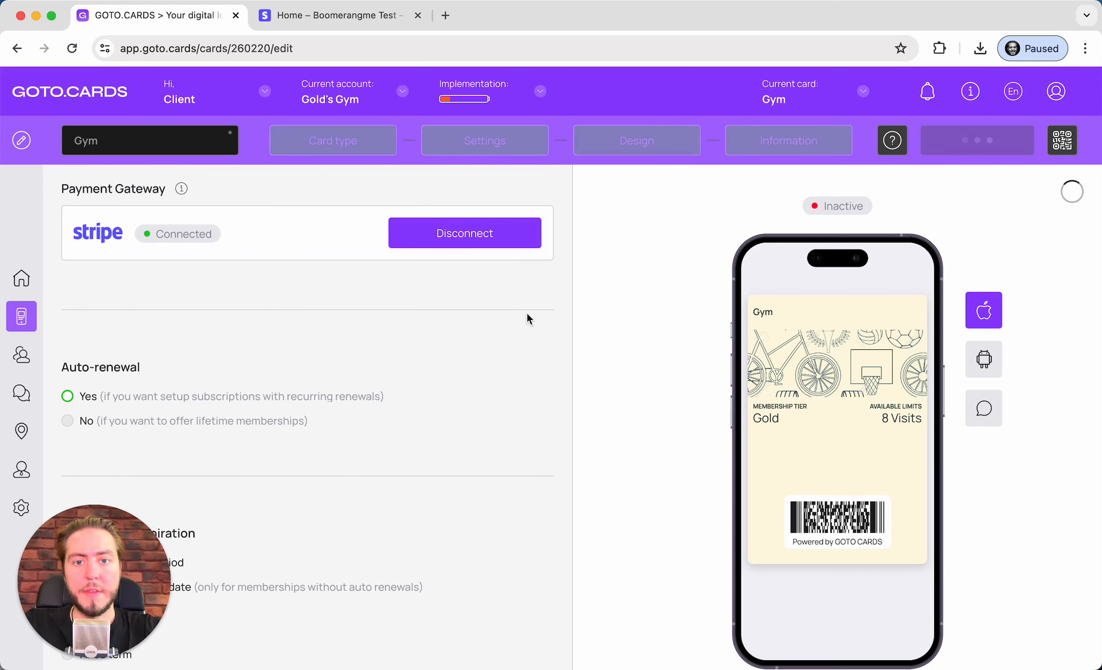
pyautogui.scroll(2, 274, 371)
pyautogui.scroll(-2, 274, 370)
pyautogui.scroll(-1, 173, 354)
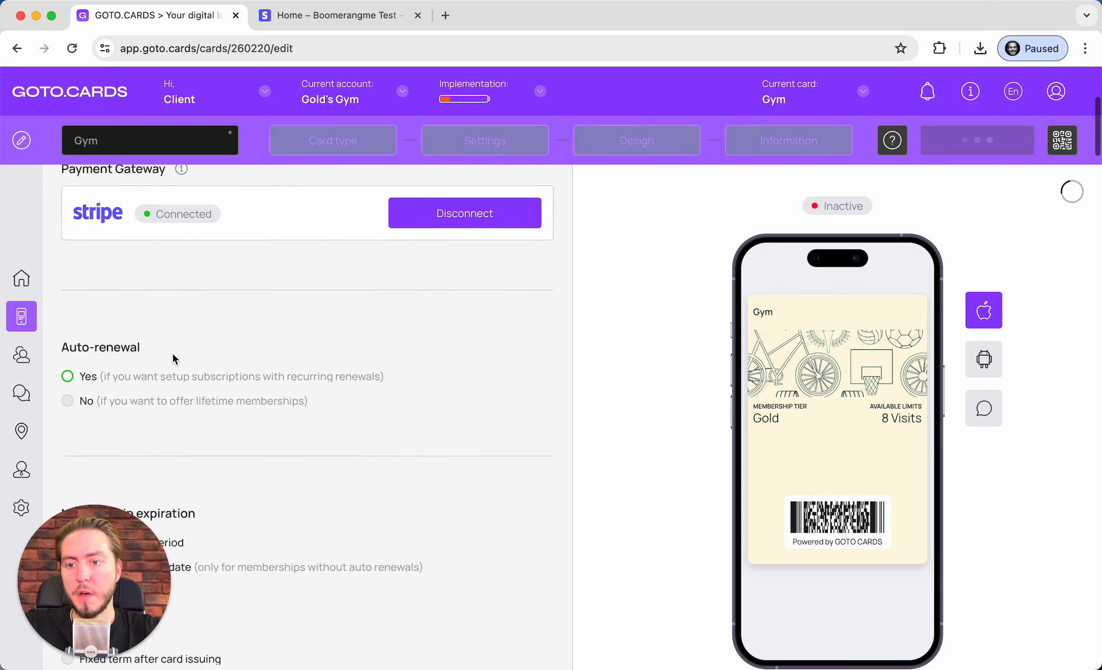
pyautogui.scroll(-1, 173, 355)
pyautogui.scroll(3, 172, 354)
pyautogui.scroll(-3, 173, 355)
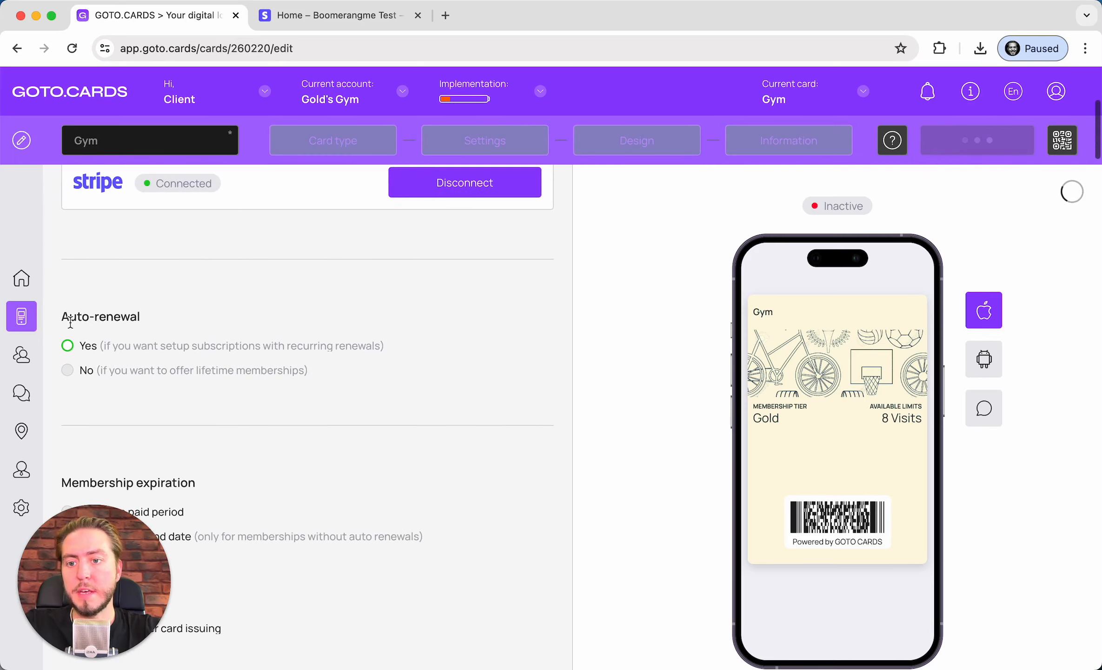
pyautogui.scroll(-2, 175, 315)
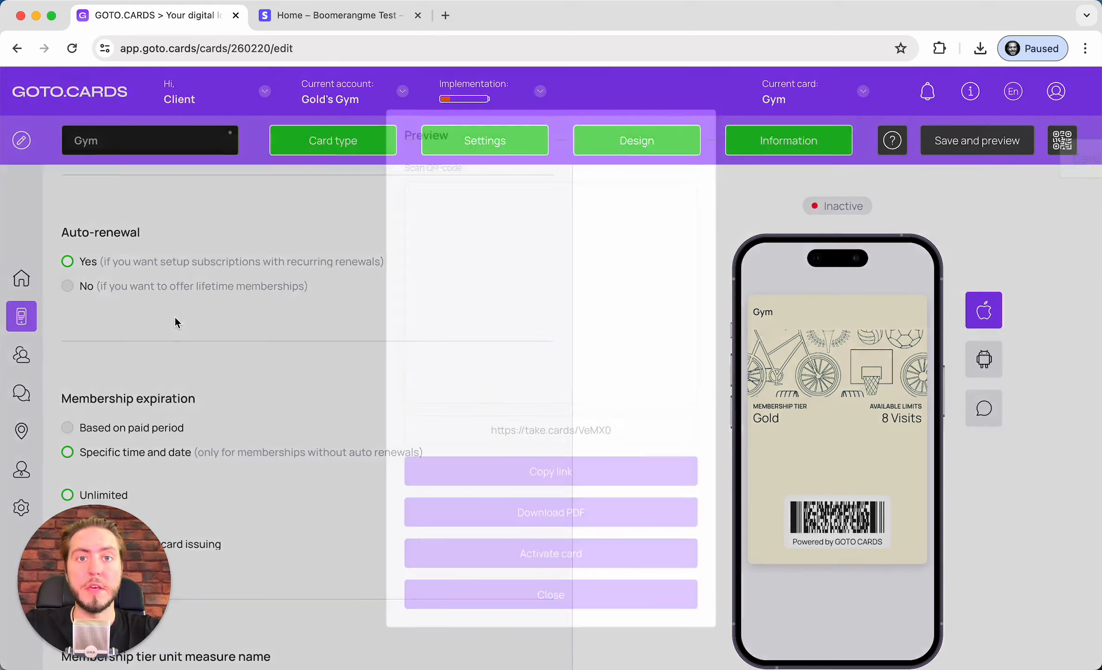
# Close the card preview, then toggle Auto-renewal to No and back to Yes
pyautogui.click(691, 117)
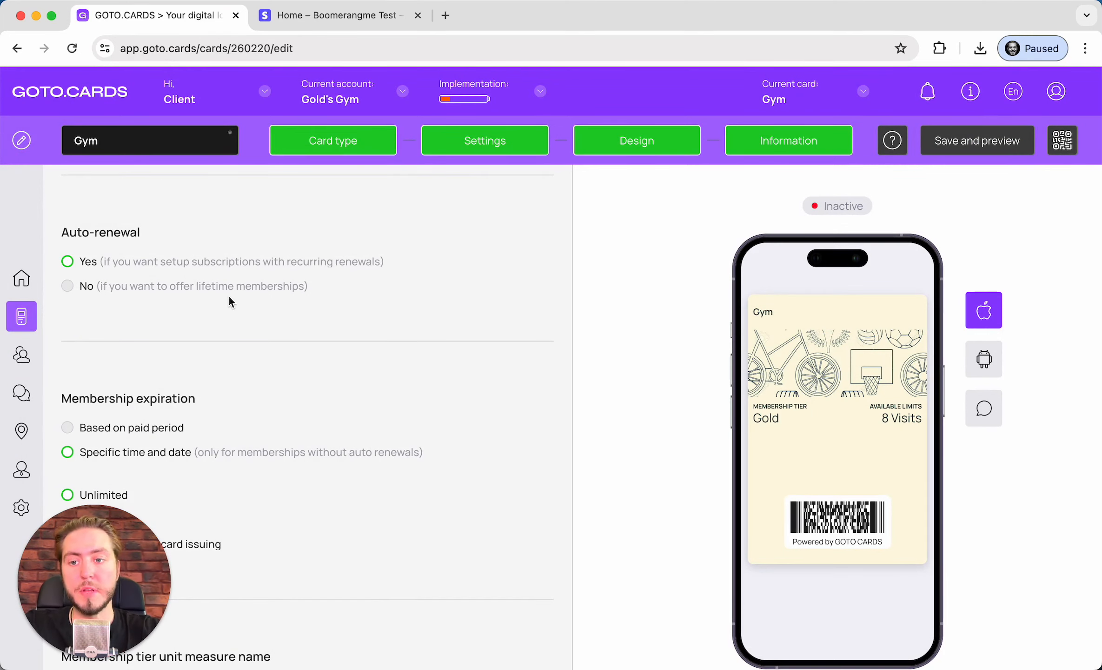
pyautogui.click(73, 288)
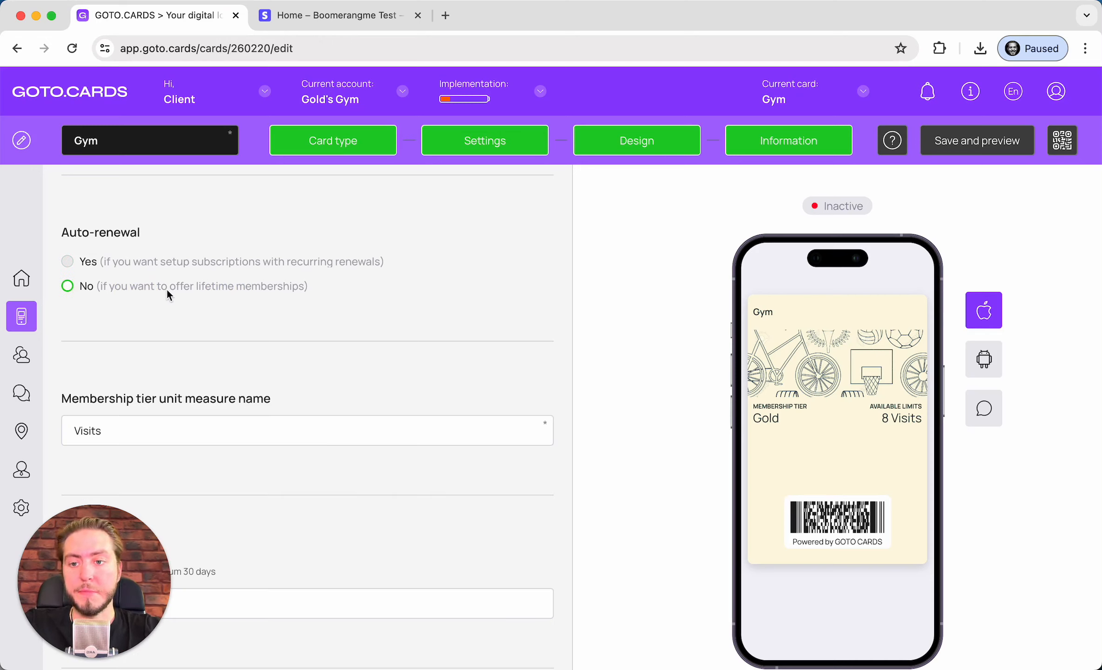
pyautogui.click(209, 287)
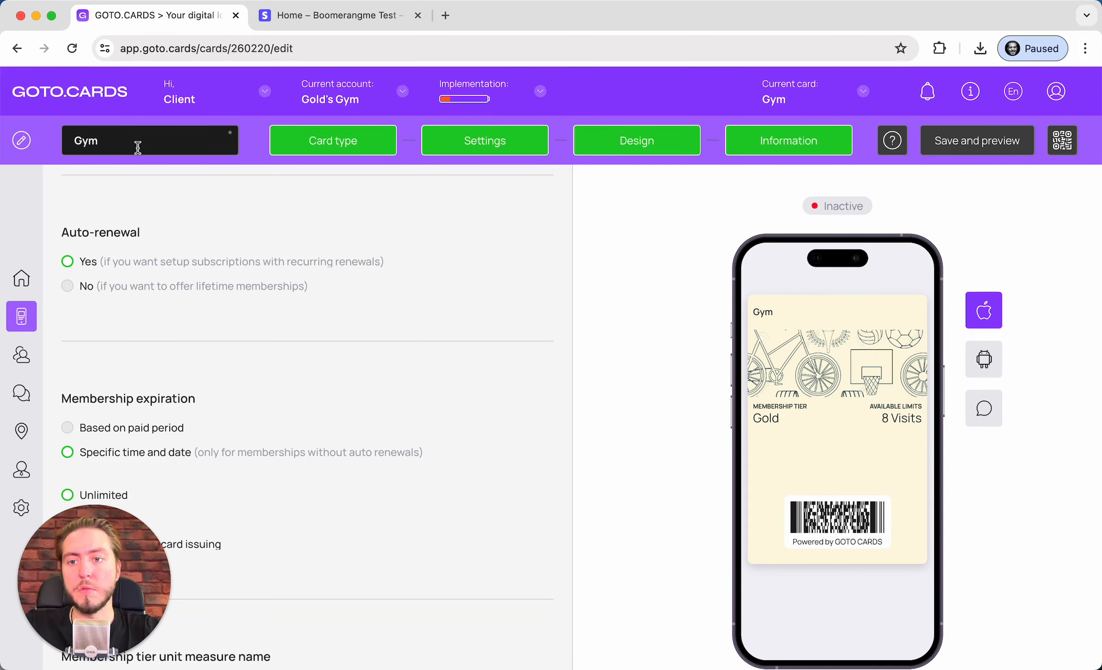
pyautogui.scroll(-1, 106, 280)
# Rename the card from 'Gym' to 'Gold's Gym Membership'
pyautogui.click(113, 138)
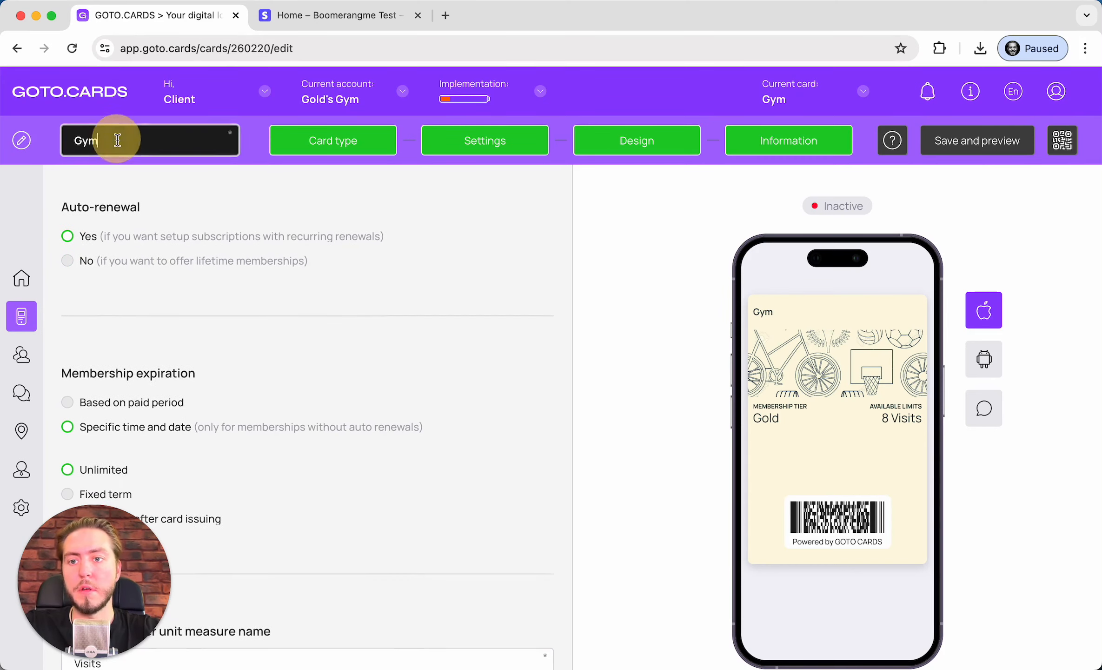
pyautogui.write('Golden')
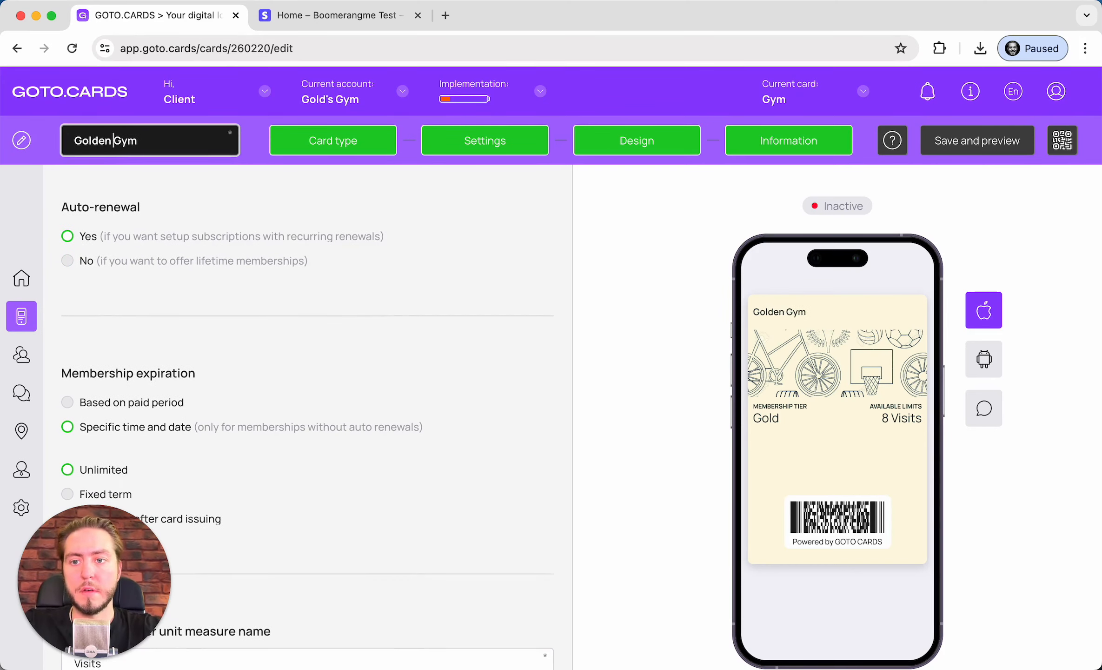
pyautogui.press('BackSpace')
pyautogui.press('BackSpace')
pyautogui.write("'s")
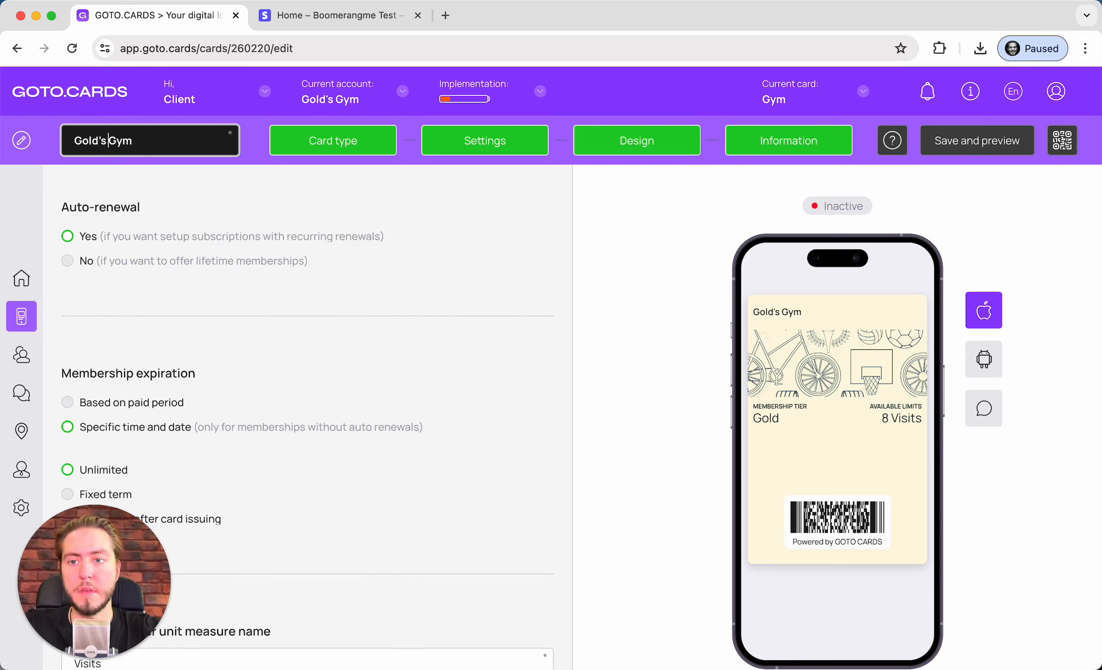
pyautogui.click(133, 140)
pyautogui.write('Member')
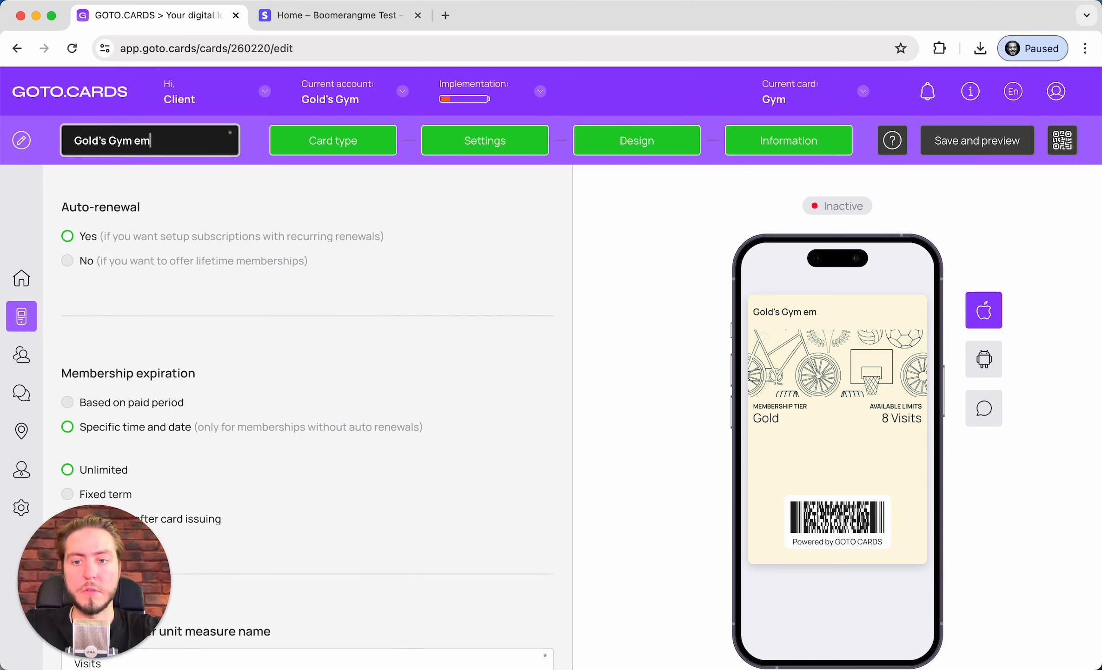
pyautogui.write('ship')
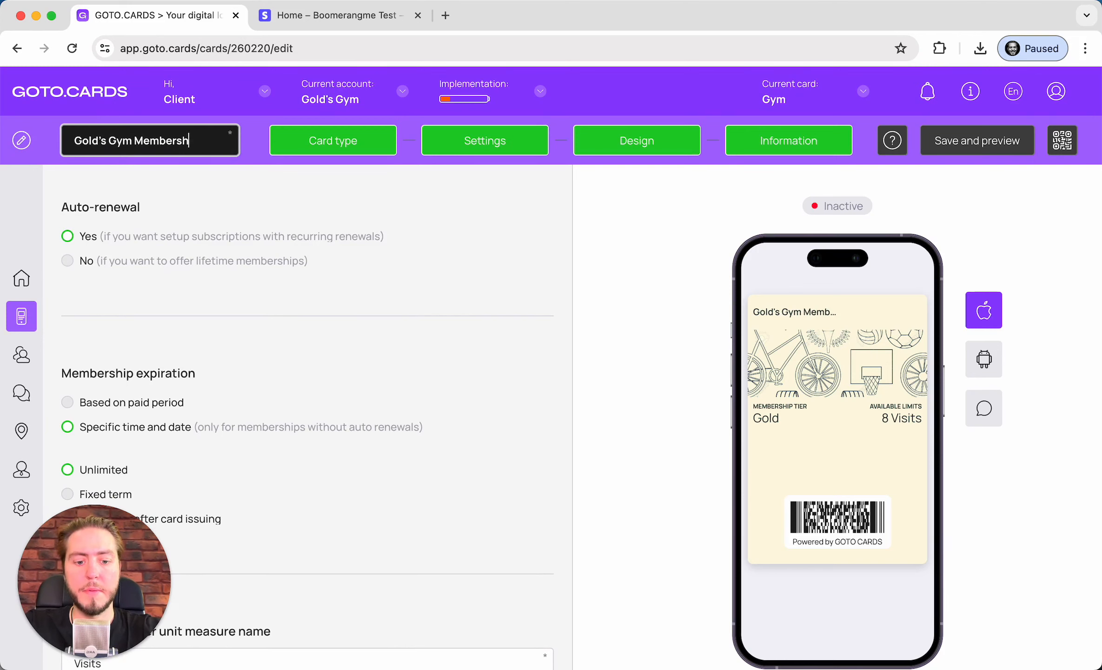
pyautogui.click(298, 306)
pyautogui.scroll(-3, 316, 290)
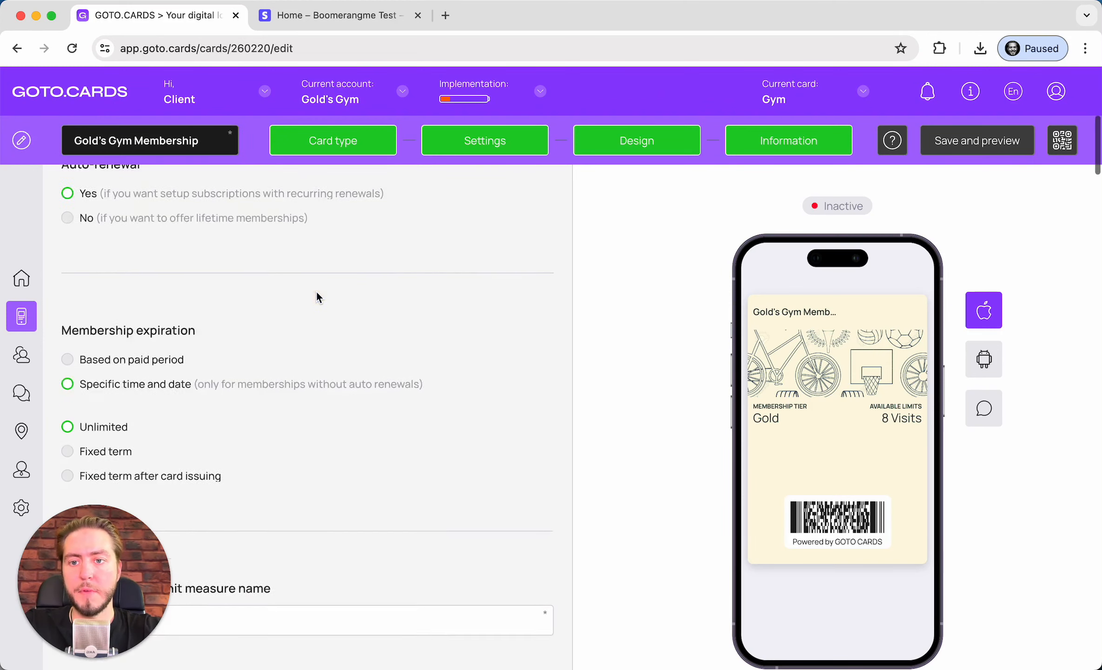
pyautogui.scroll(1, 168, 270)
pyautogui.scroll(-1, 168, 276)
pyautogui.scroll(-2, 168, 273)
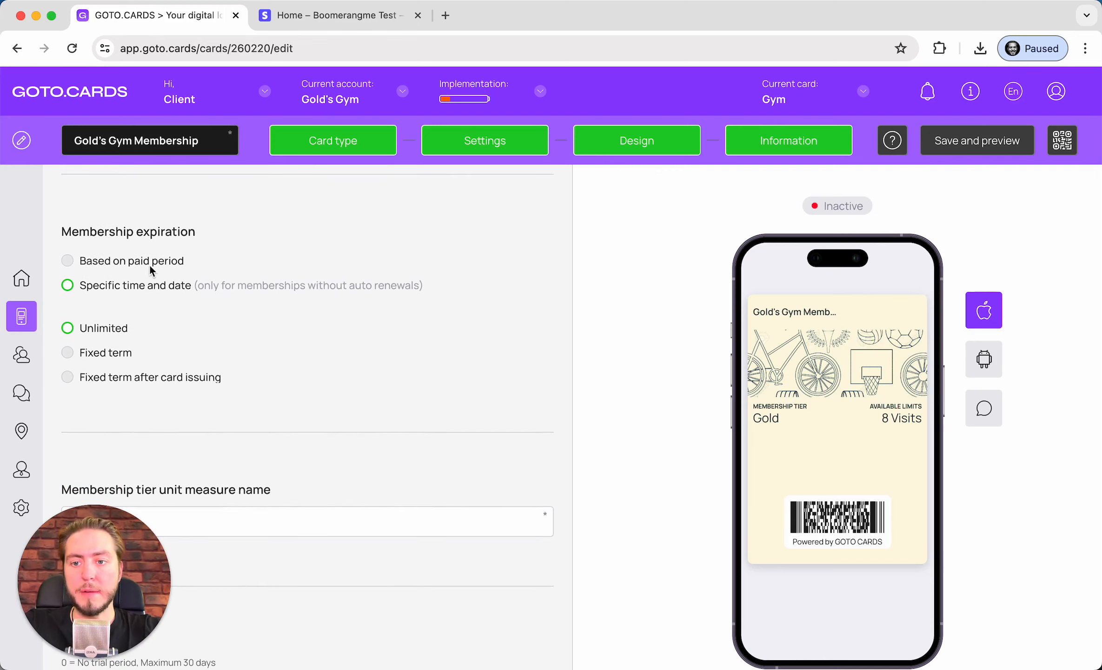
pyautogui.scroll(5, 150, 263)
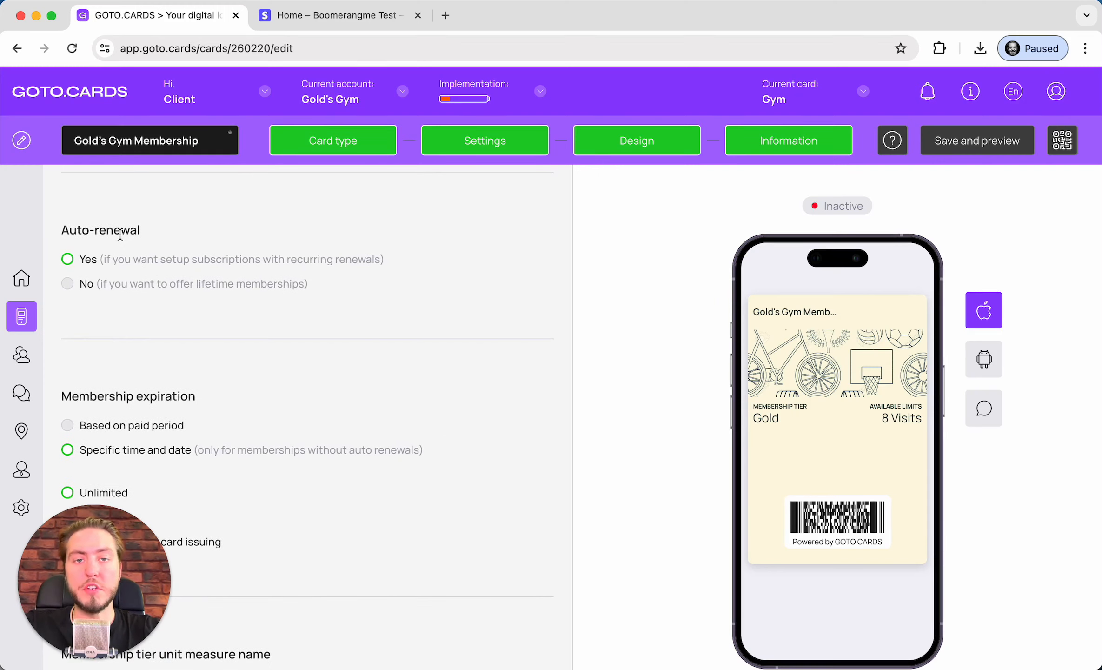
pyautogui.scroll(-3, 209, 358)
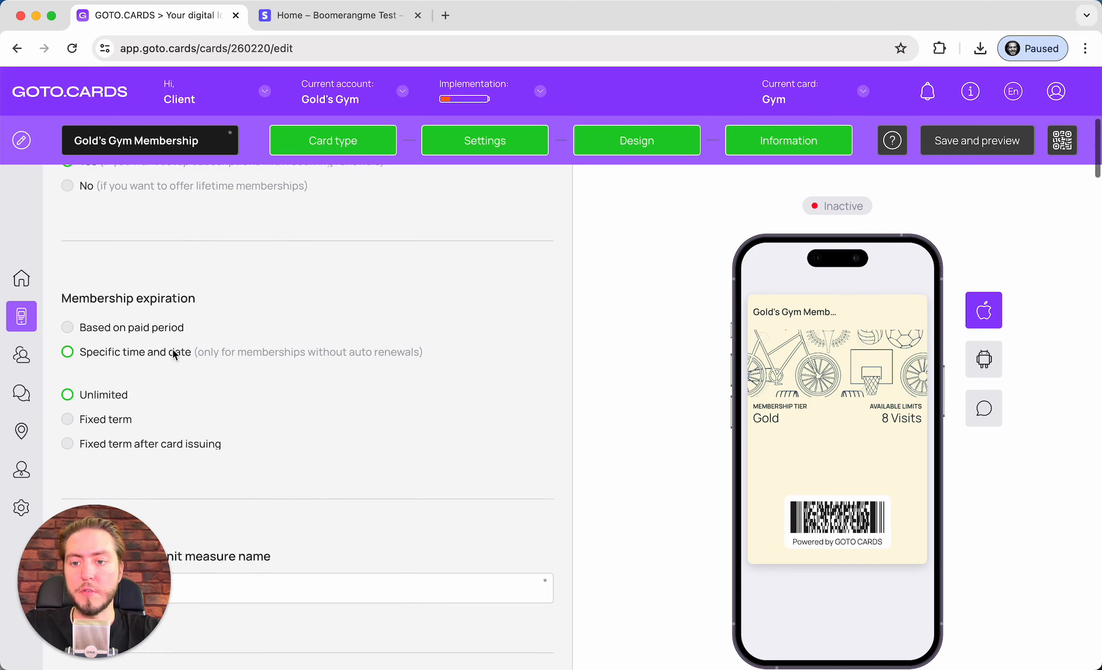
# Set Membership expiration to 'Based on paid period' after briefly switching back to Specific time
pyautogui.click(91, 327)
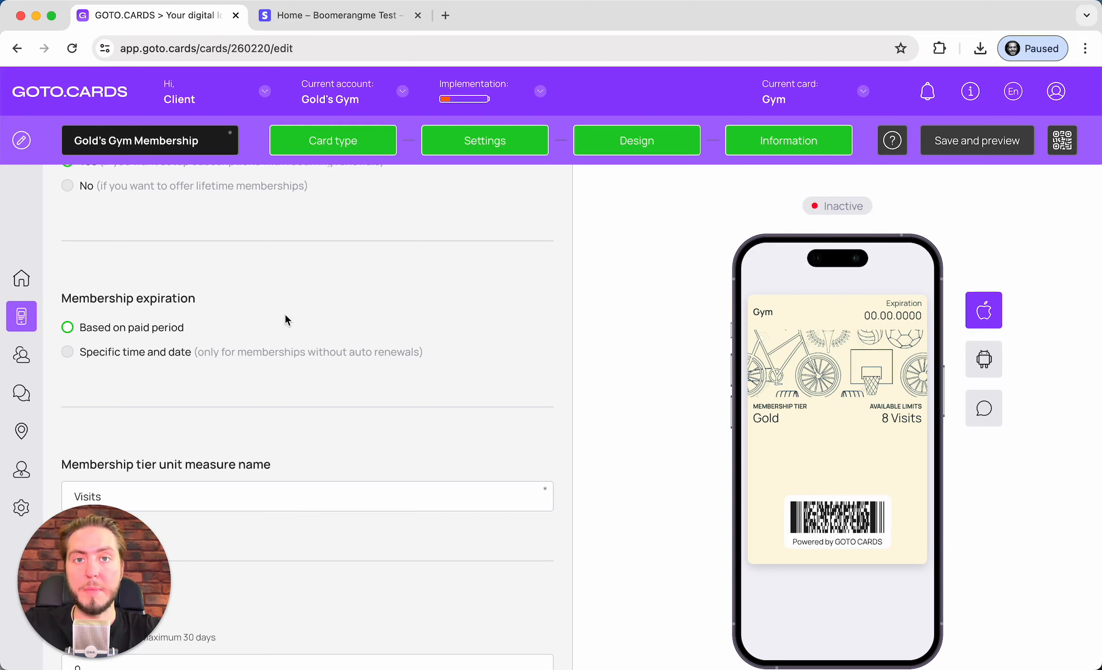
pyautogui.scroll(-1, 251, 321)
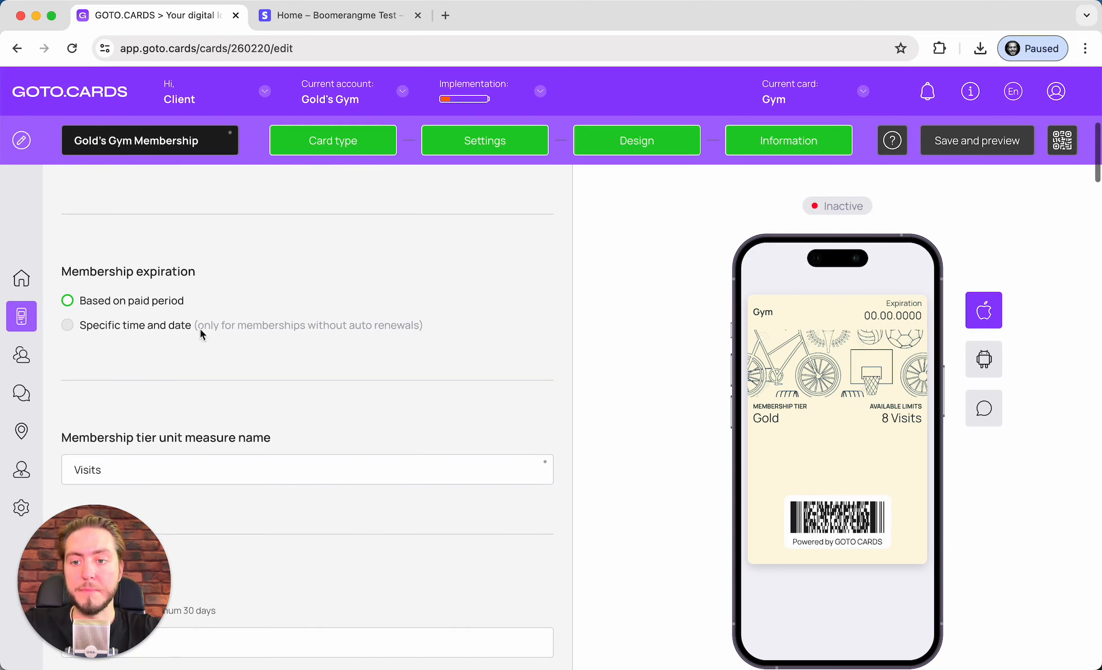
pyautogui.click(89, 325)
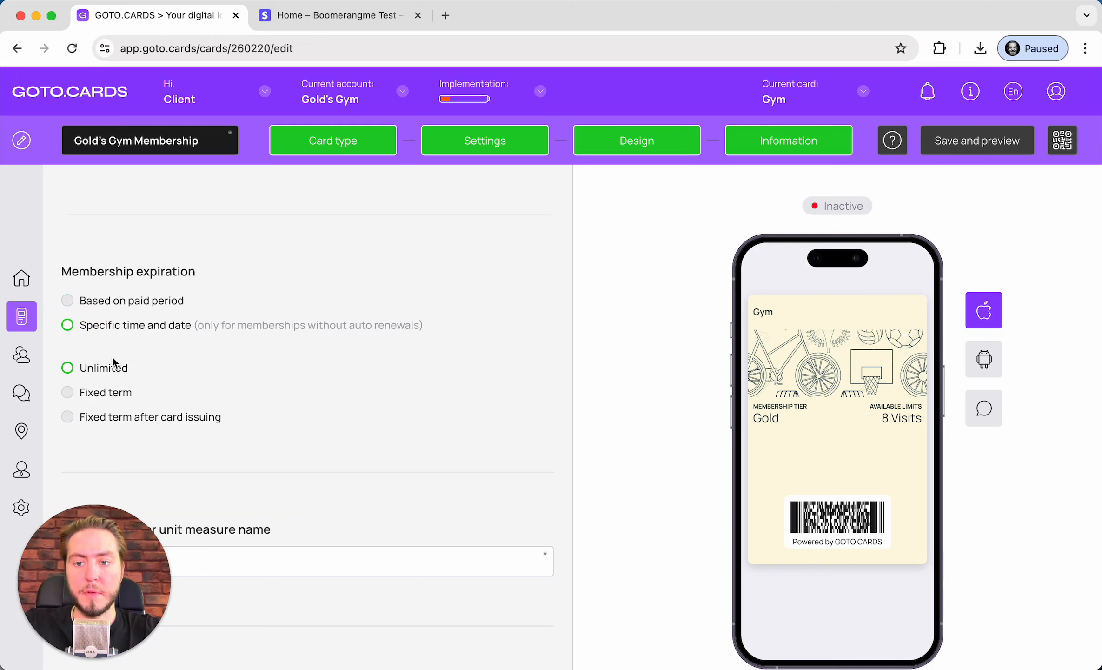
pyautogui.scroll(1, 112, 356)
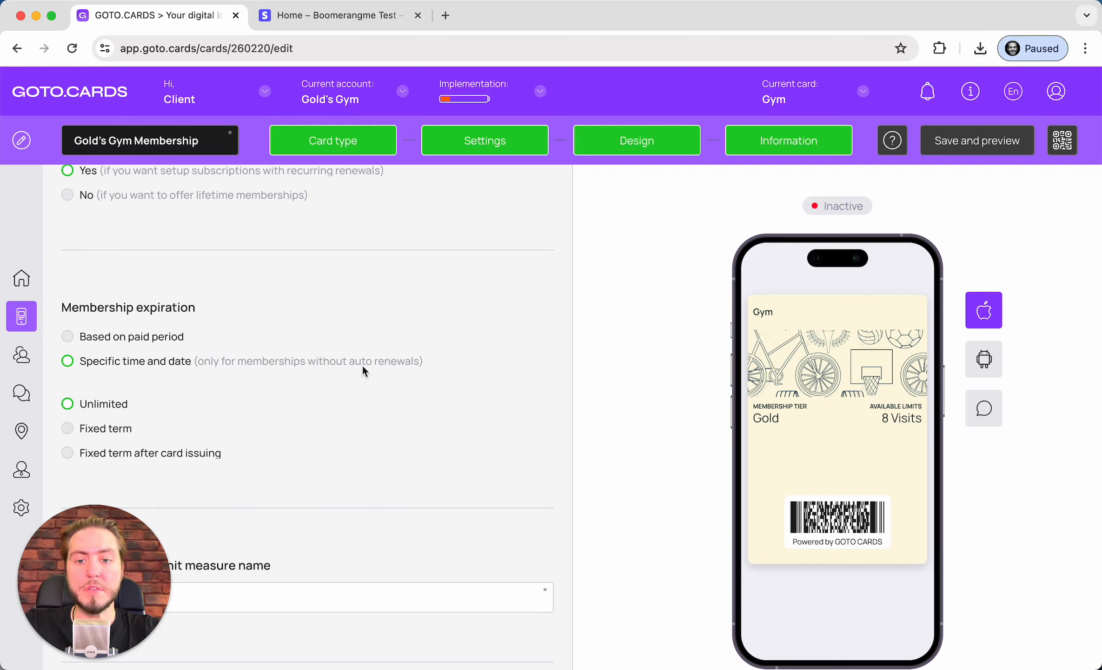
pyautogui.scroll(5, 405, 379)
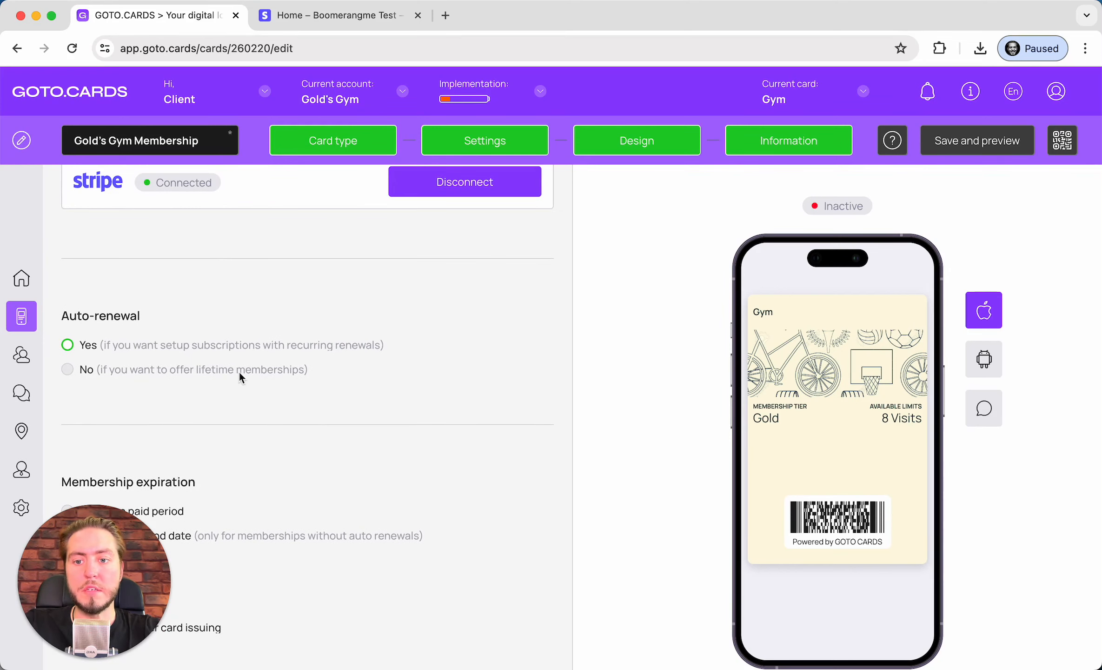
pyautogui.scroll(-5, 345, 425)
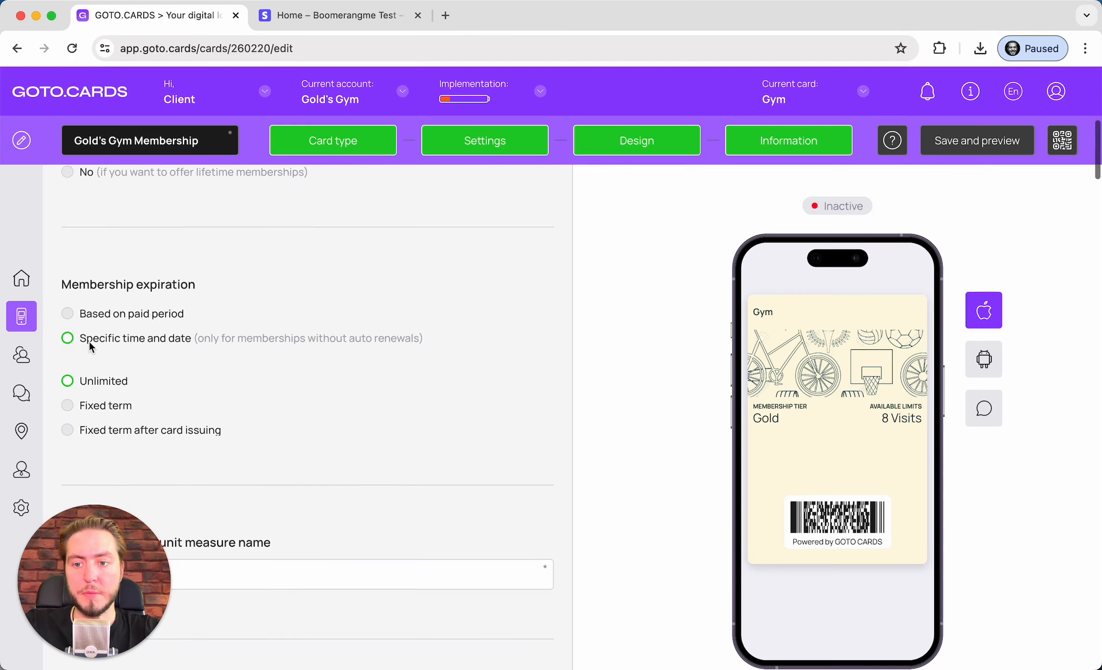
pyautogui.click(90, 313)
pyautogui.scroll(-2, 140, 307)
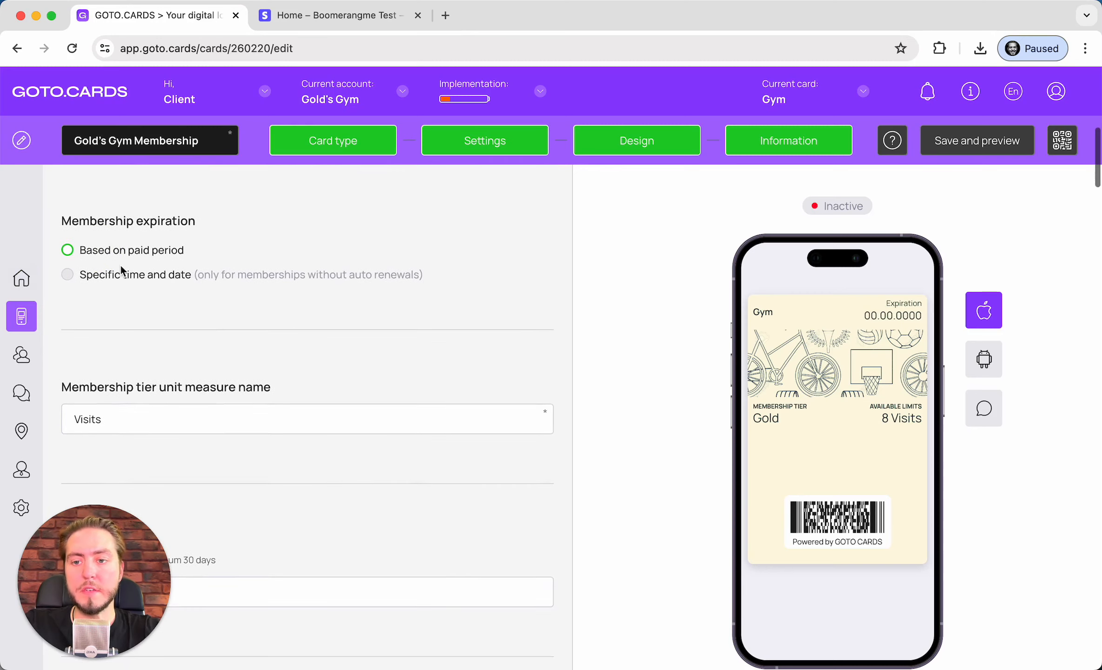
pyautogui.scroll(-3, 179, 256)
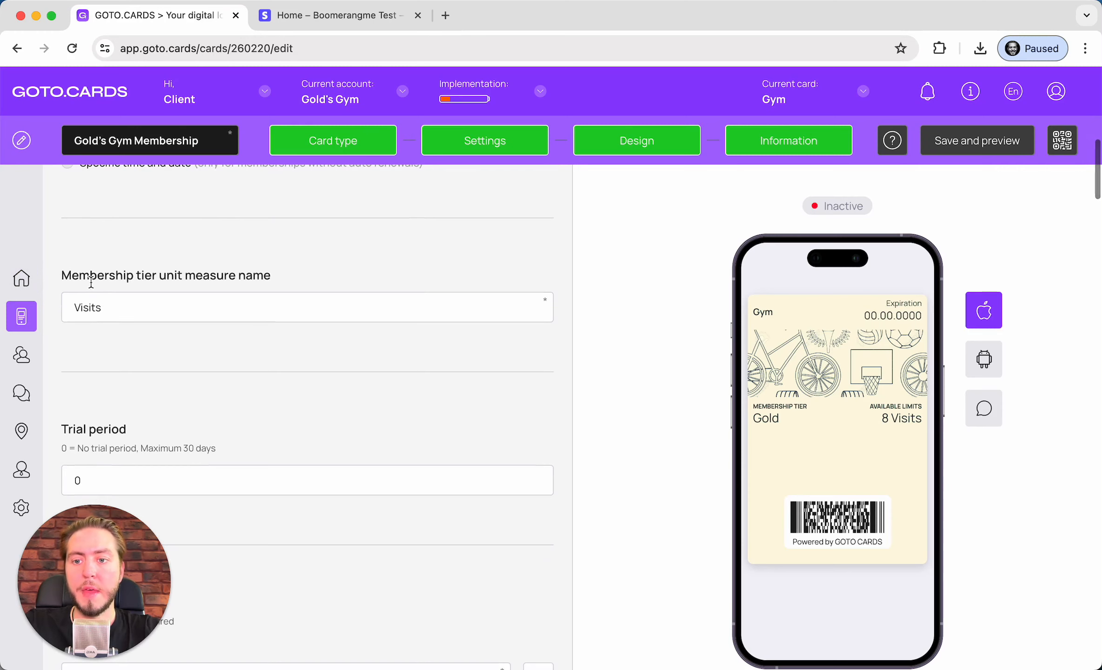
pyautogui.scroll(-1, 379, 293)
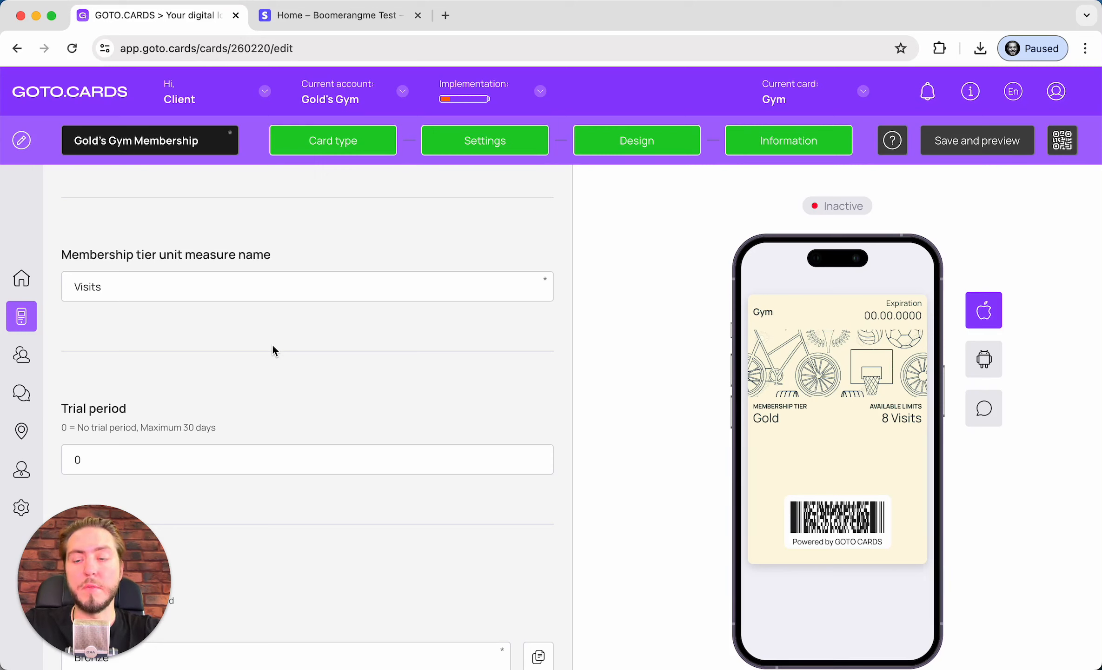
pyautogui.click(160, 278)
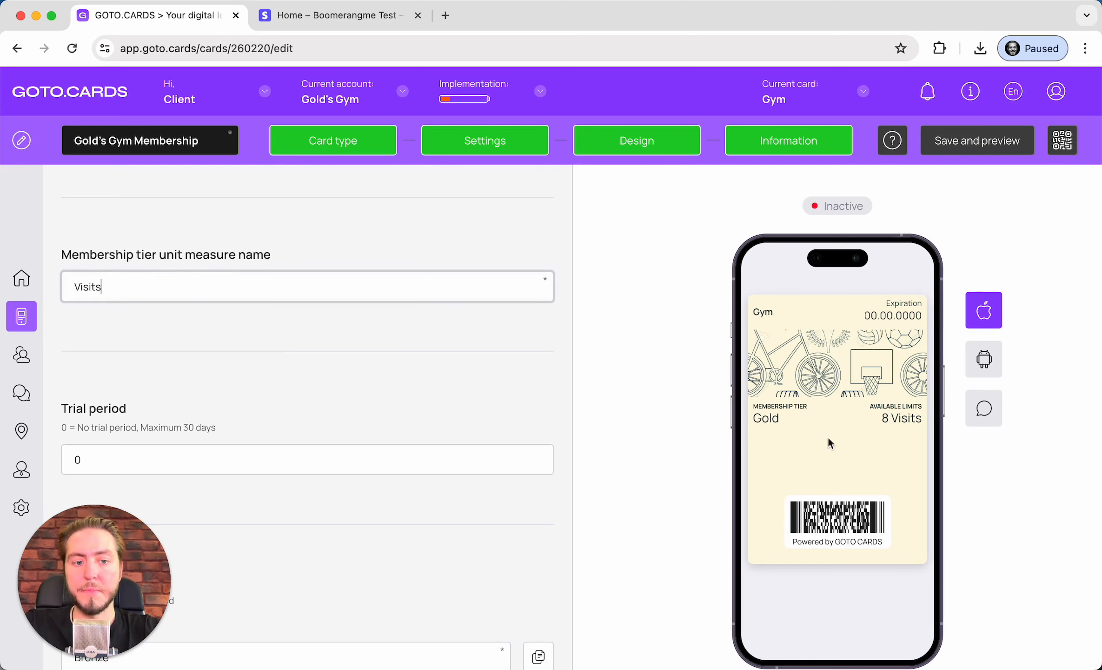
pyautogui.doubleClick(182, 300)
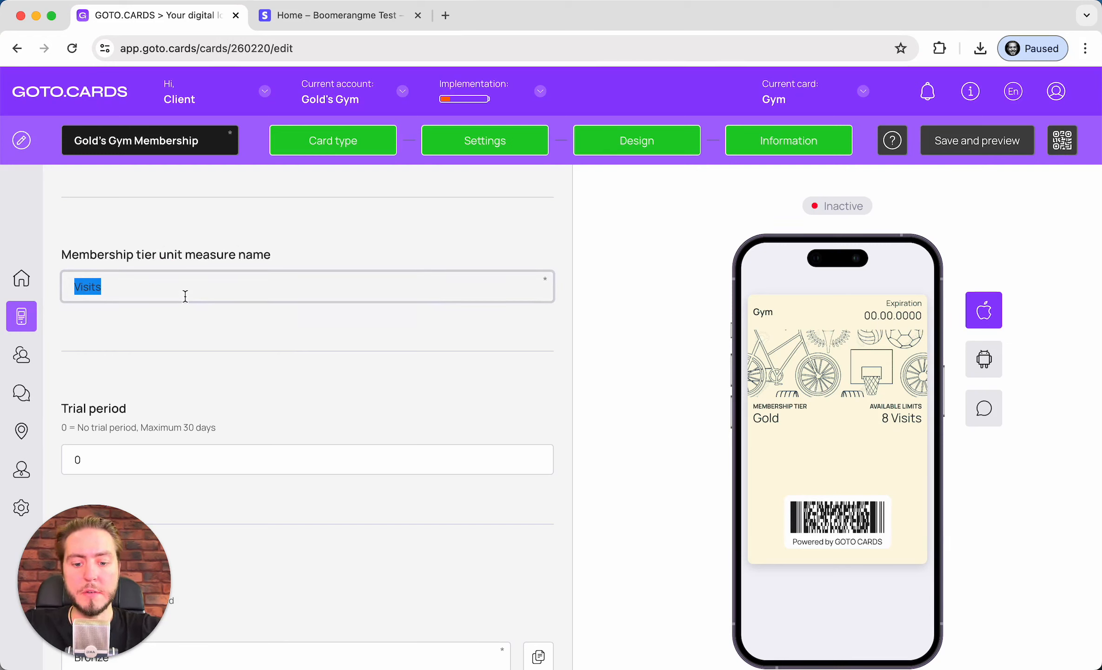
pyautogui.write('Good')
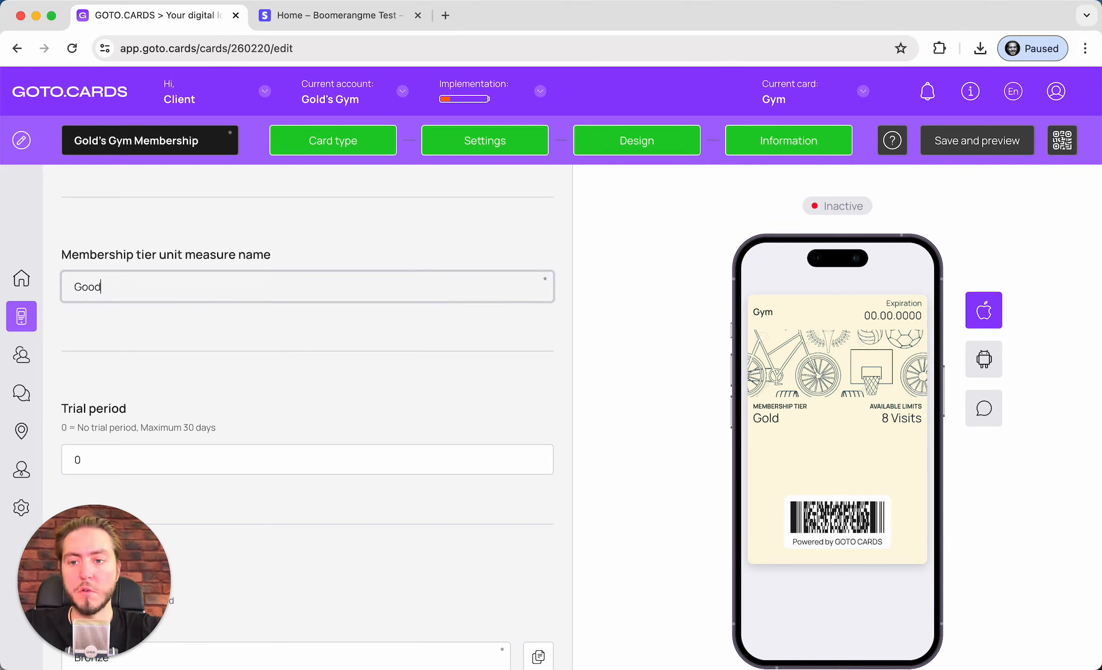
pyautogui.write('s')
pyautogui.click(481, 368)
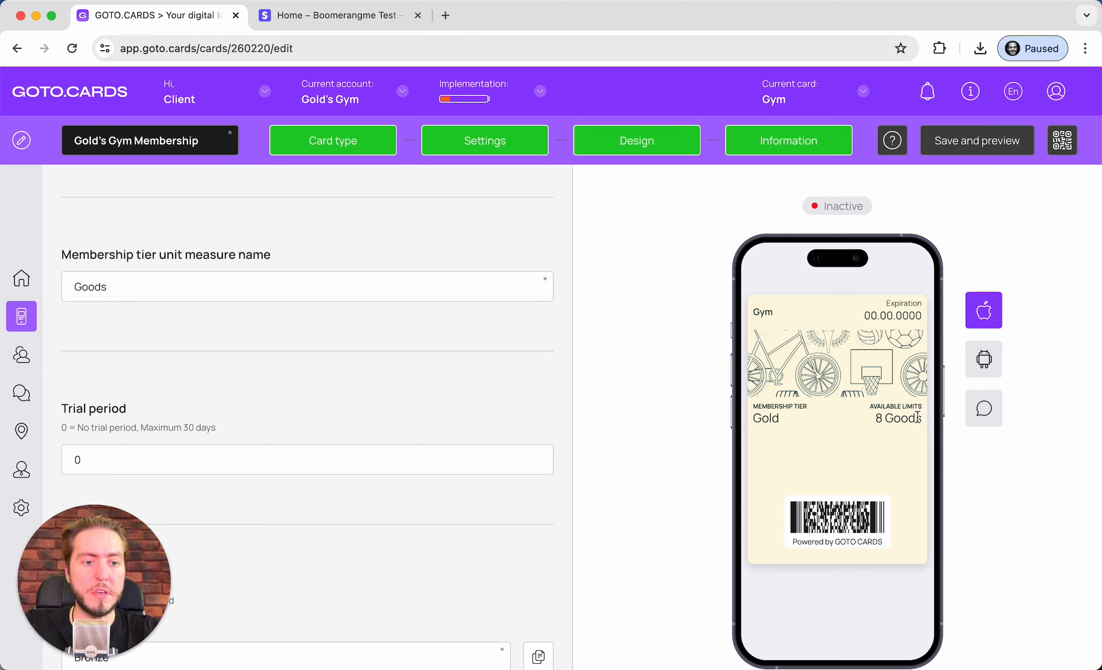
pyautogui.doubleClick(188, 293)
pyautogui.write('V')
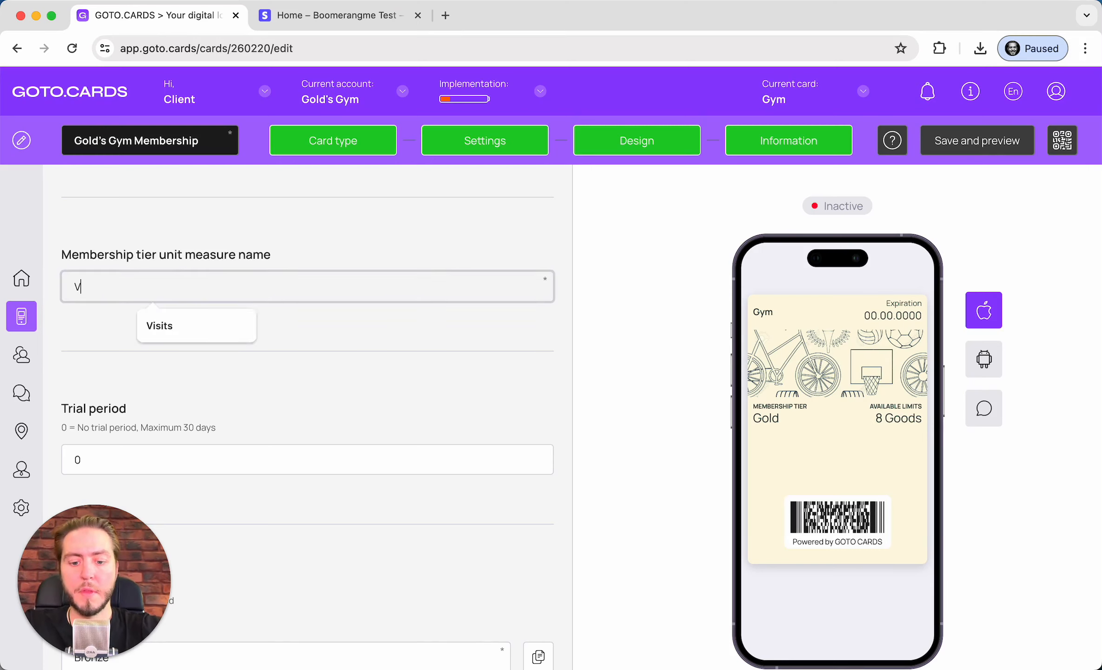
pyautogui.write('isits')
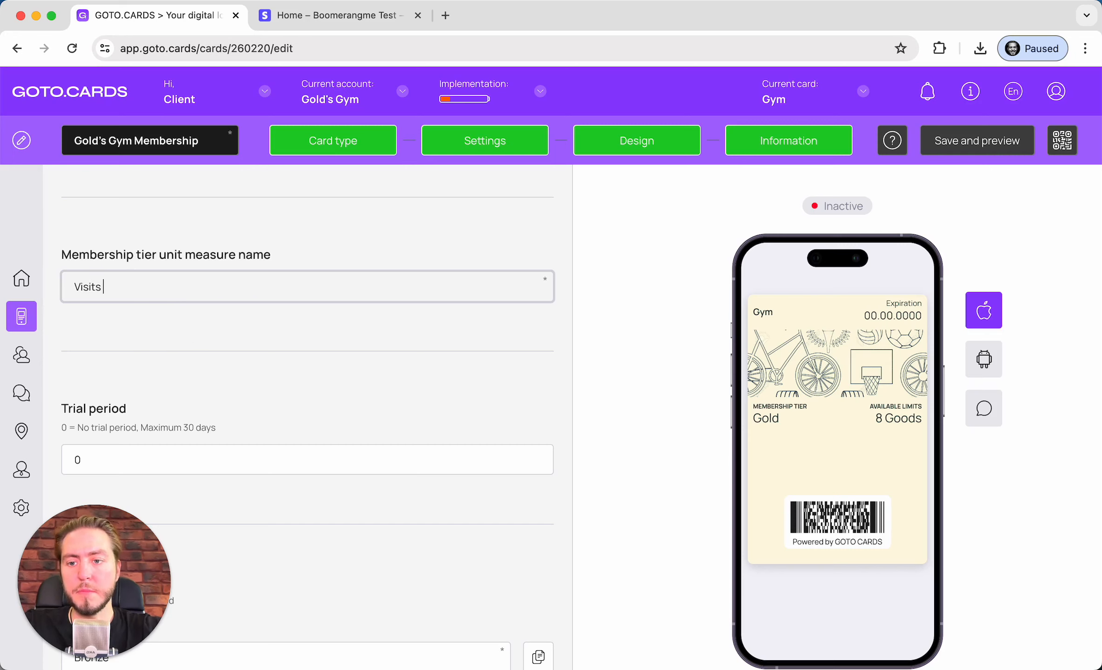
pyautogui.click(153, 366)
pyautogui.scroll(-3, 153, 366)
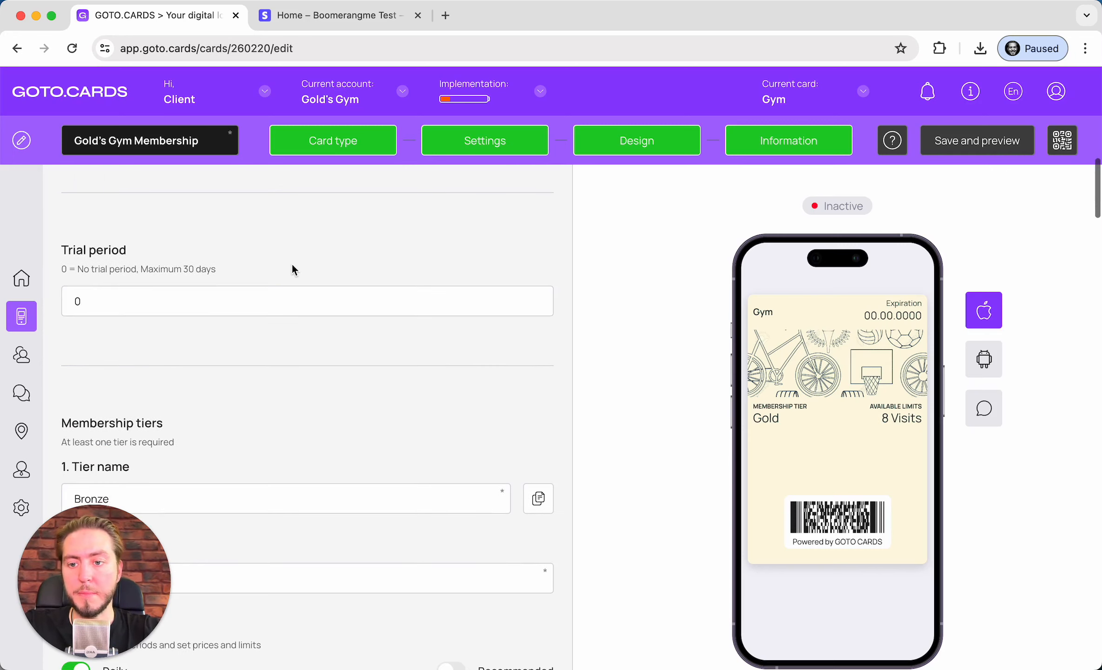
# Change the Trial period from 0 to 7 days
pyautogui.scroll(-1, 168, 258)
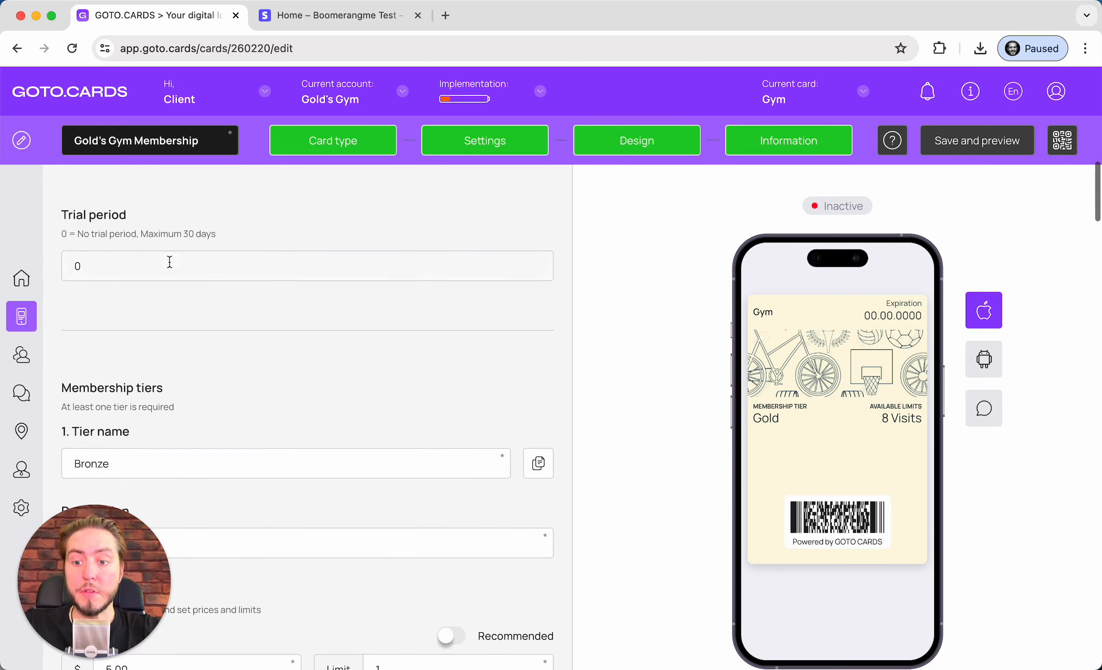
pyautogui.click(158, 270)
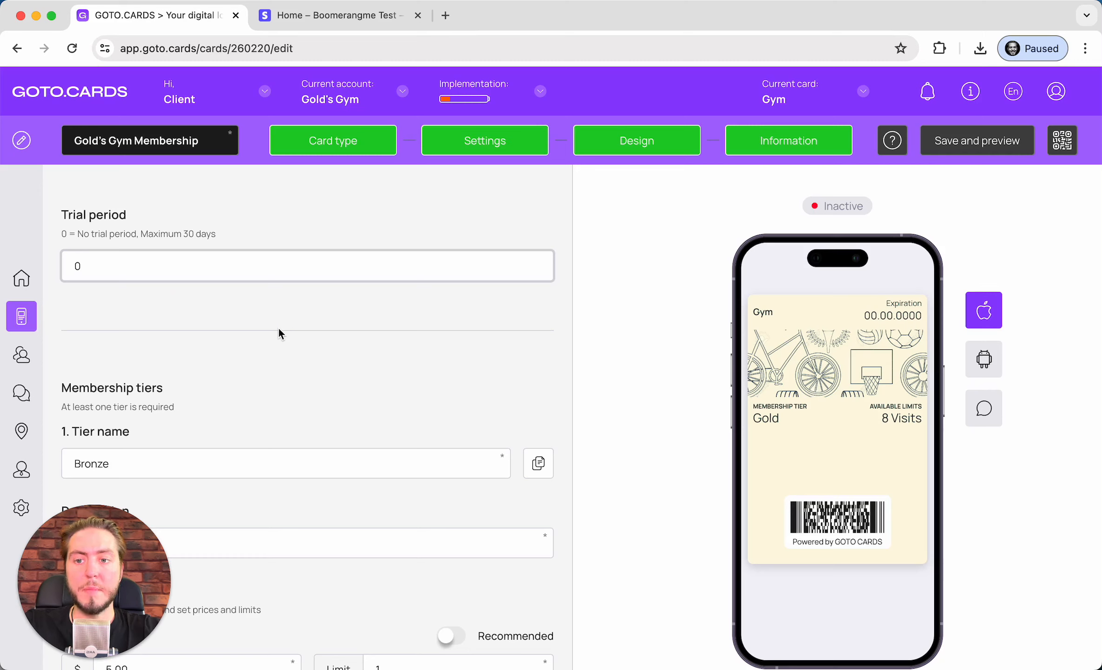
pyautogui.press('super+a')
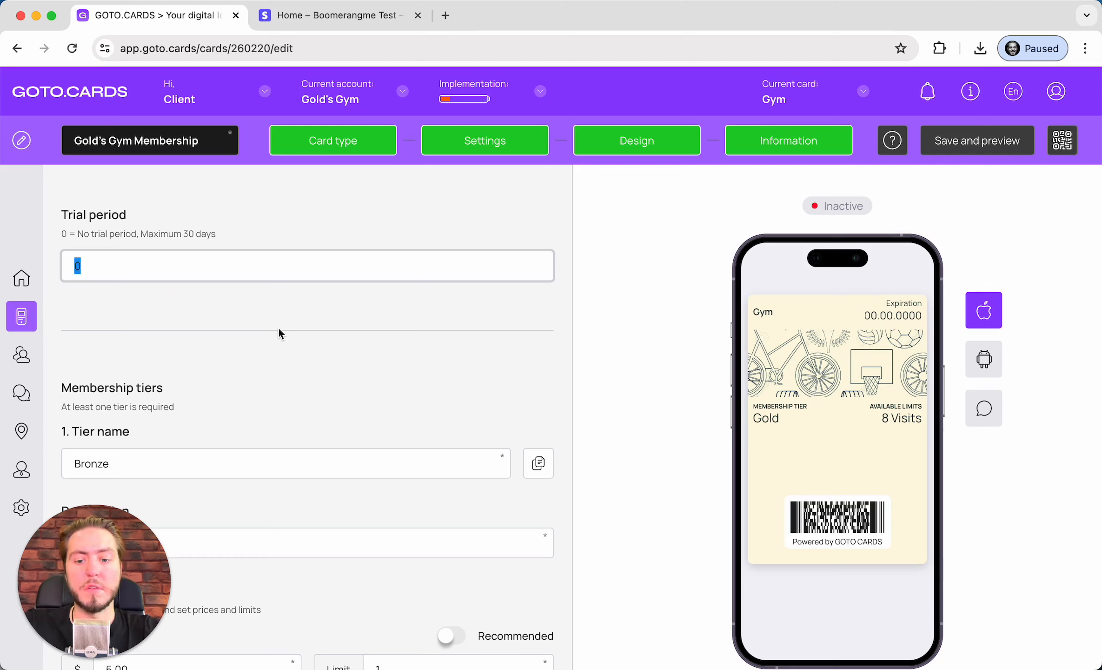
pyautogui.write('7')
pyautogui.click(277, 349)
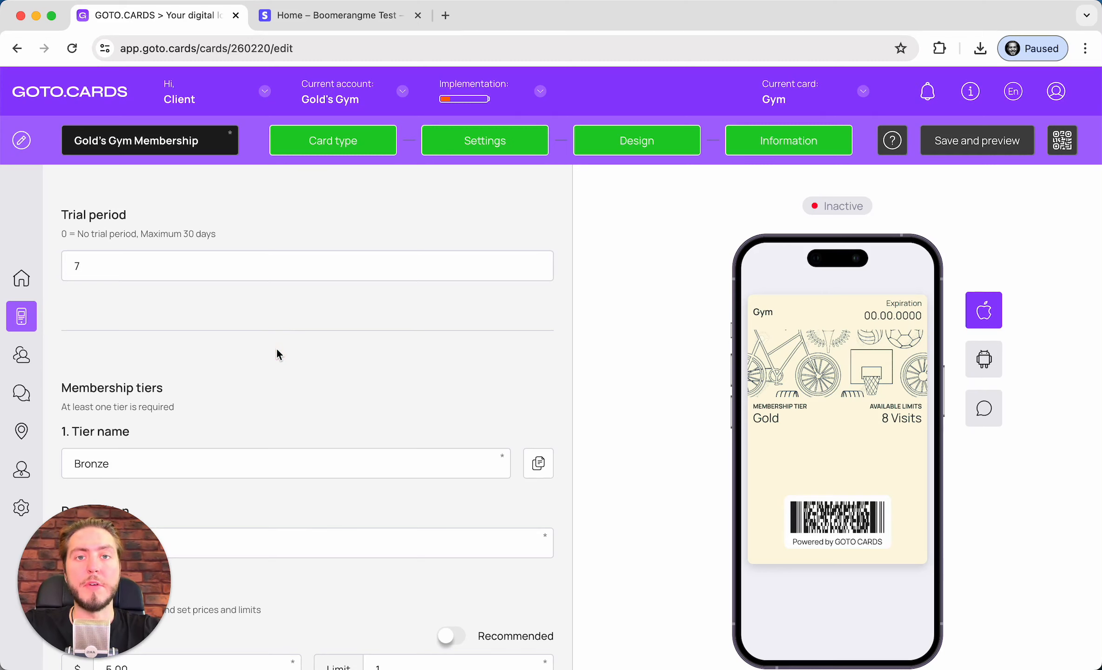
pyautogui.scroll(2, 196, 347)
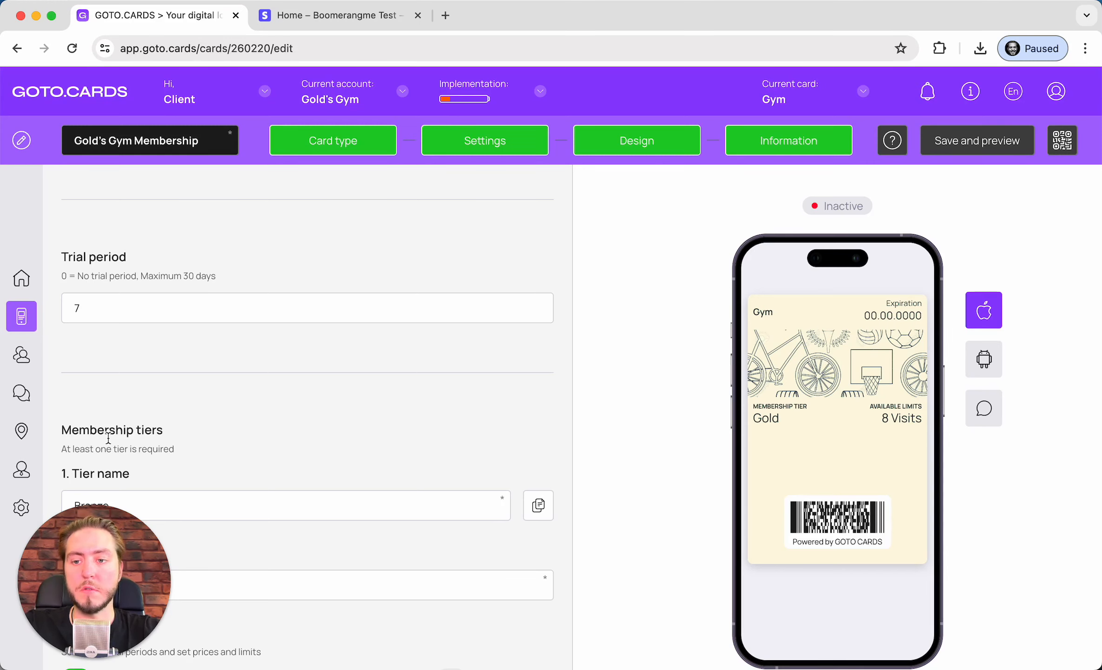
# Delete the Silver and Gold tiers using tier 2's trash icon twice
pyautogui.scroll(-1, 108, 438)
pyautogui.scroll(-3, 108, 438)
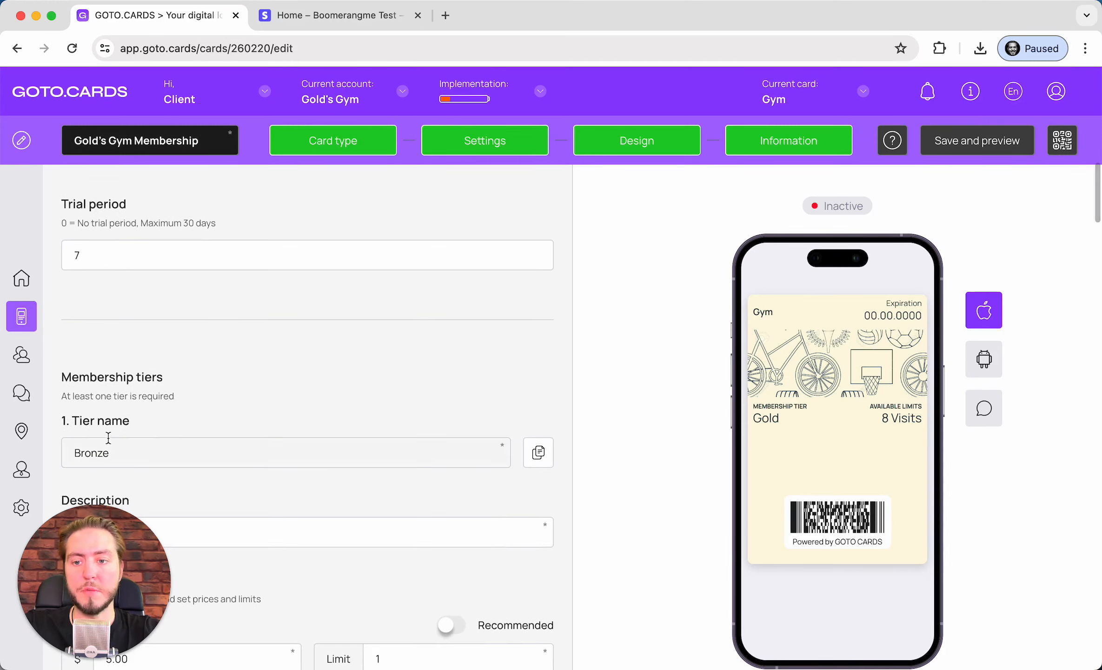
pyautogui.scroll(-10, 180, 321)
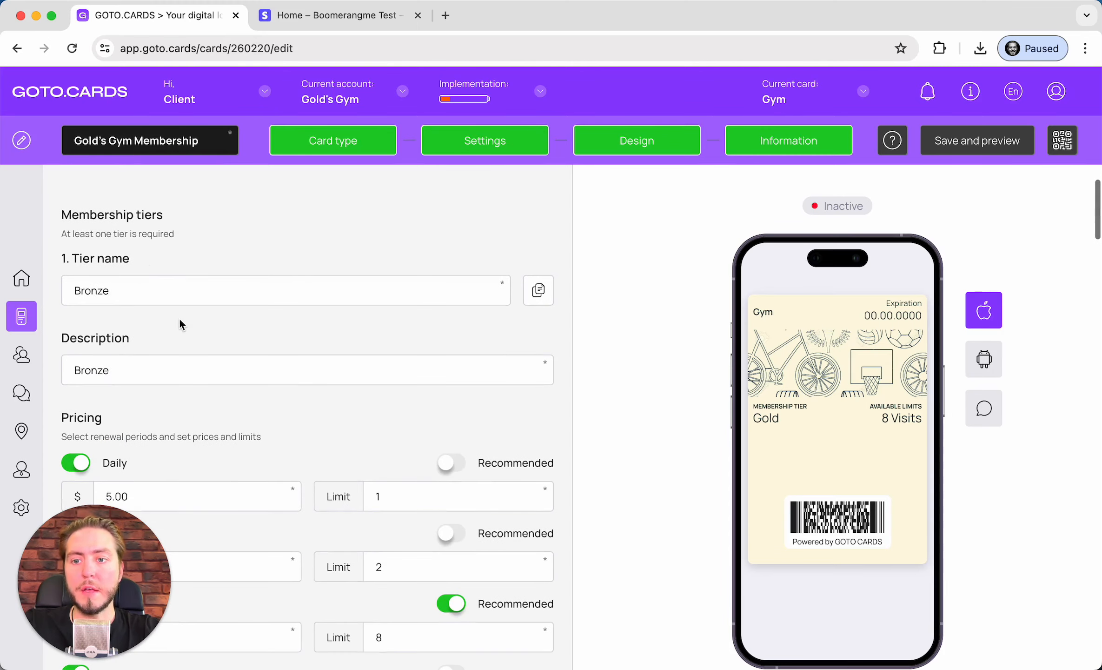
pyautogui.scroll(-3, 253, 247)
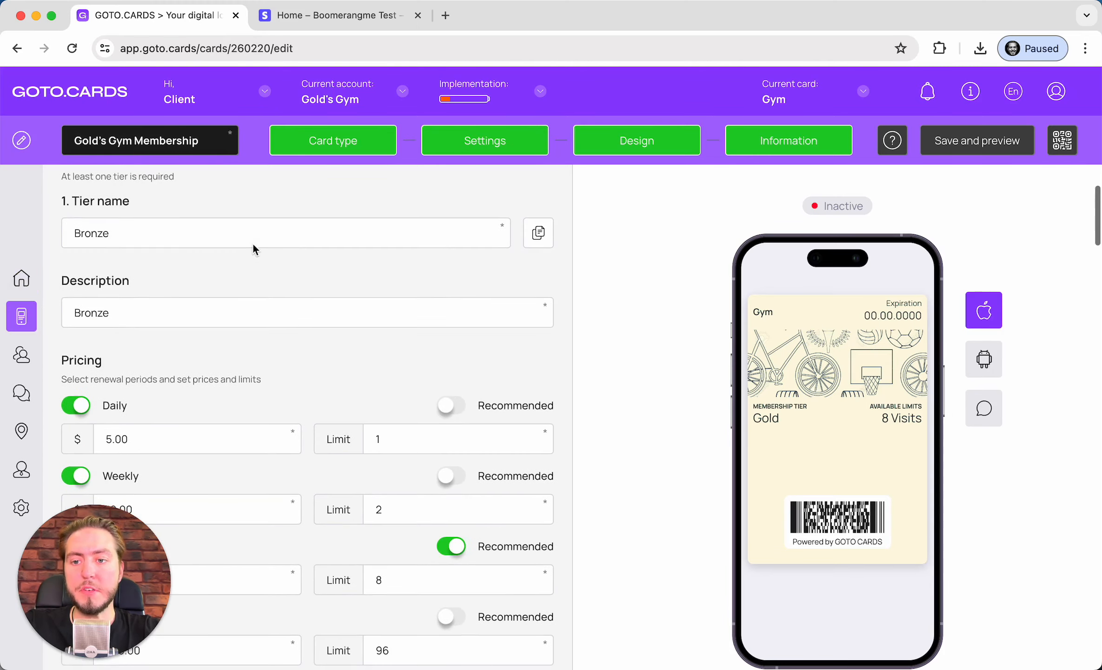
pyautogui.scroll(5, 253, 248)
pyautogui.scroll(-3, 178, 255)
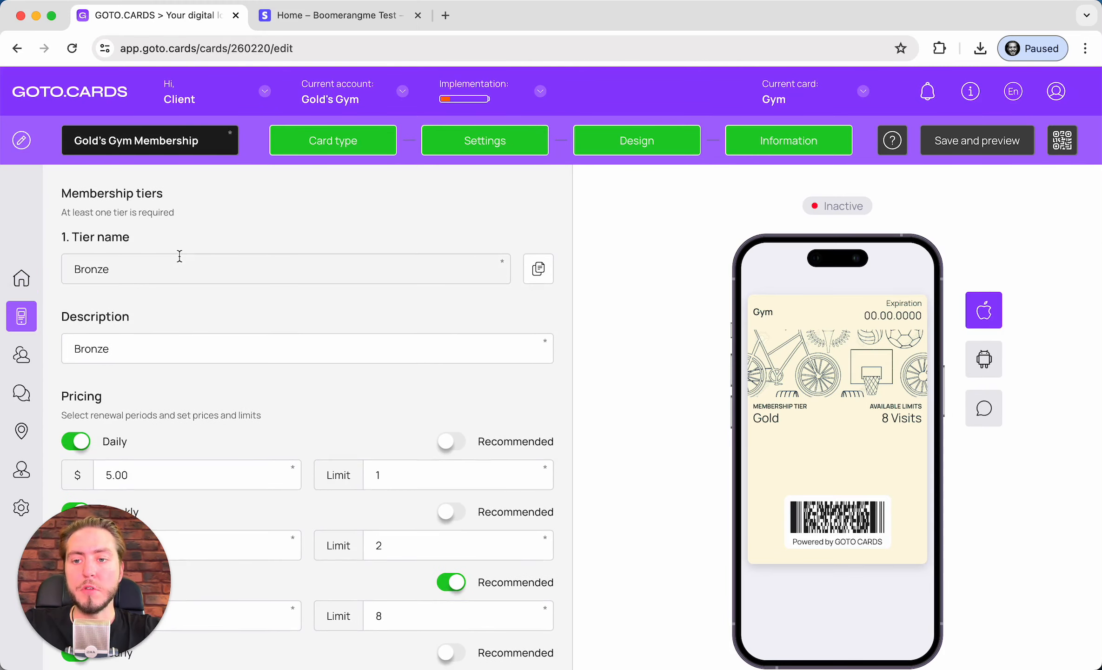
pyautogui.scroll(-15, 179, 255)
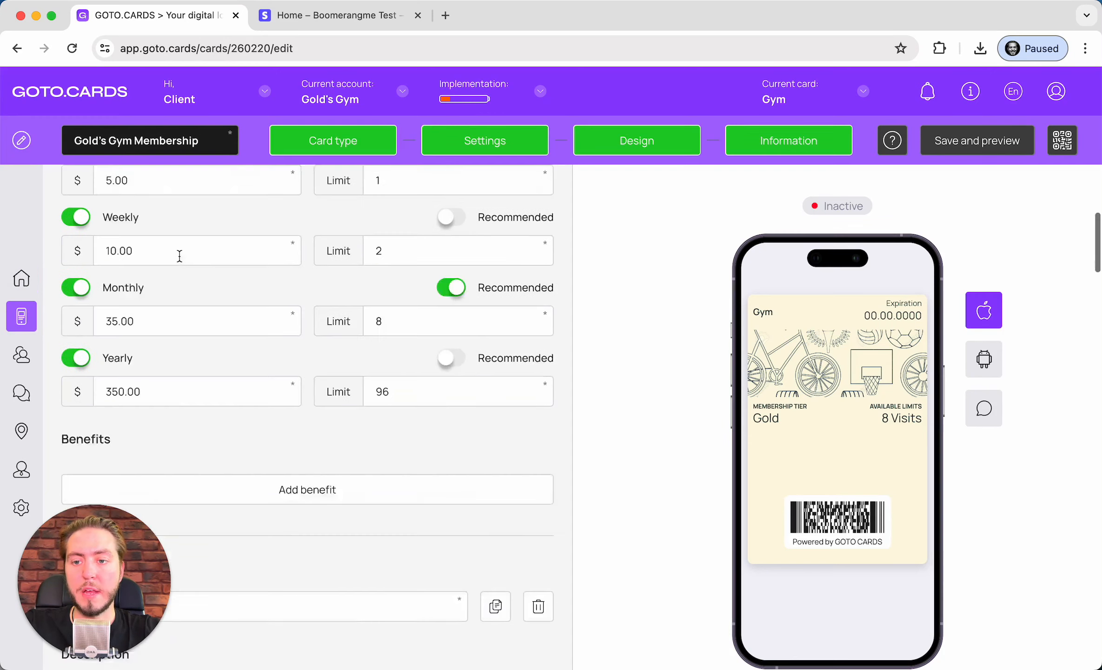
pyautogui.scroll(-15, 179, 254)
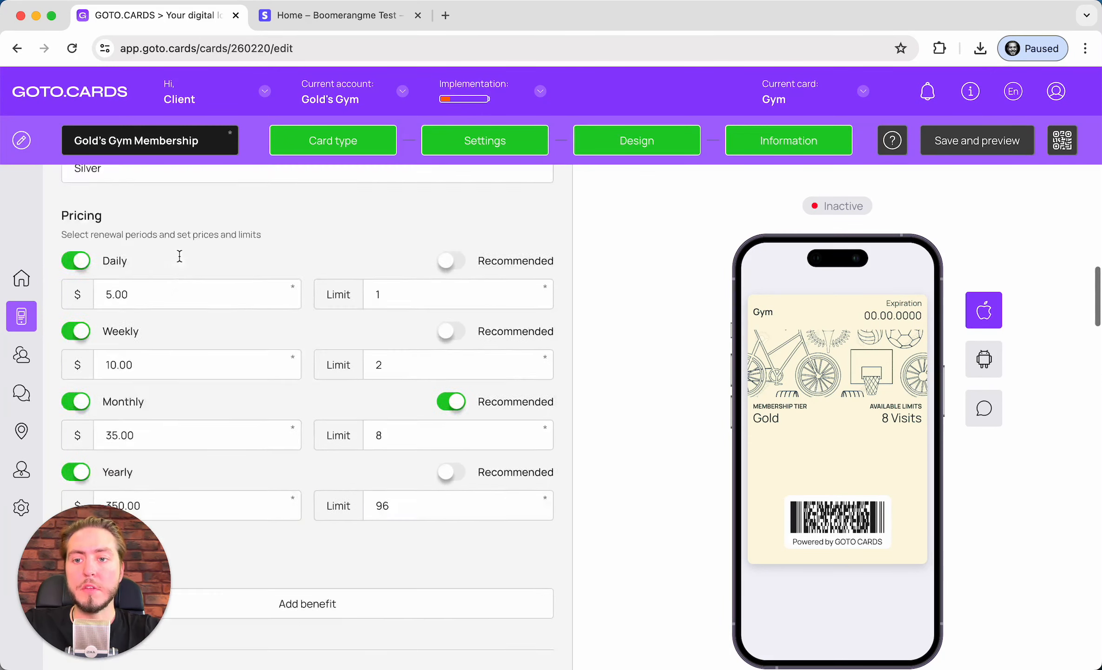
pyautogui.scroll(10, 179, 254)
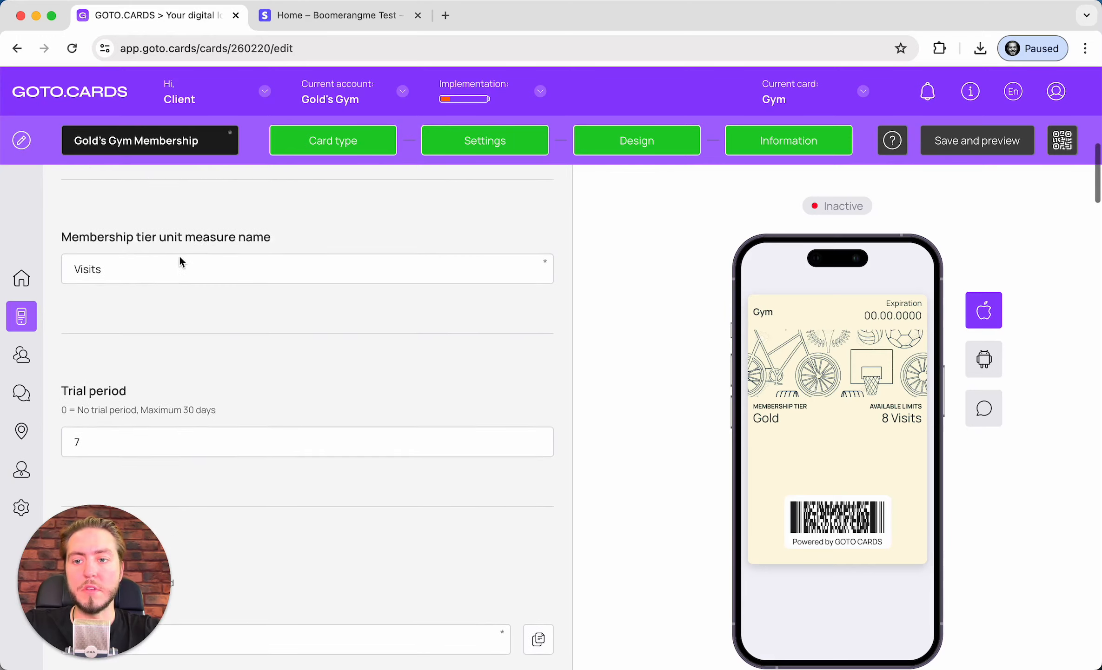
pyautogui.scroll(-5, 179, 253)
pyautogui.scroll(-2, 180, 261)
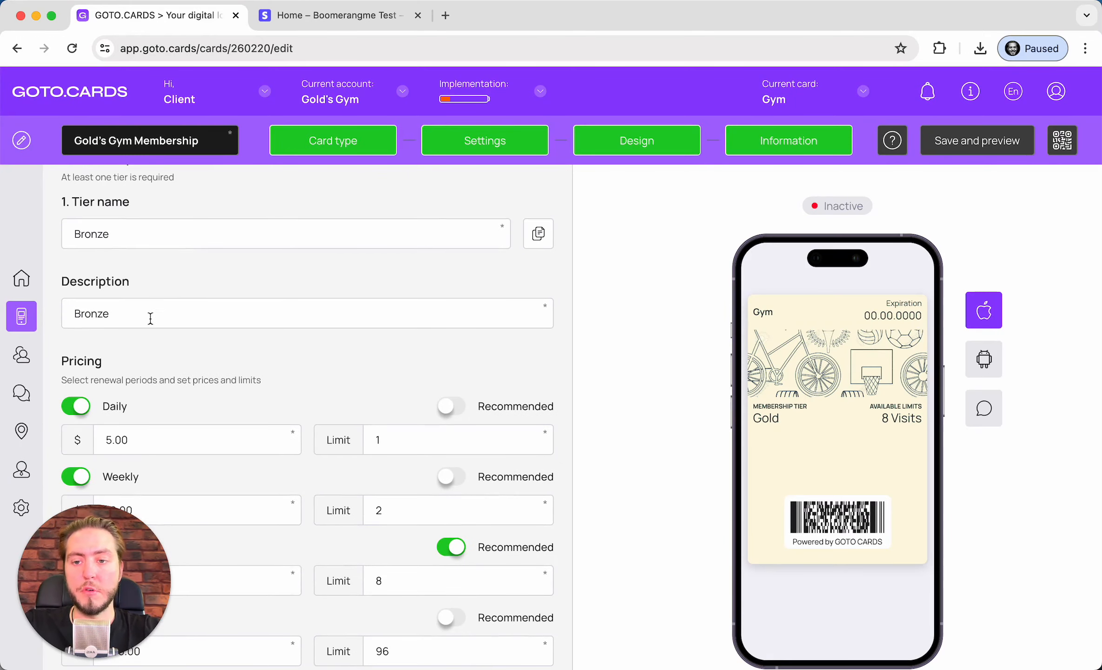
pyautogui.scroll(-8, 358, 310)
pyautogui.scroll(-6, 358, 309)
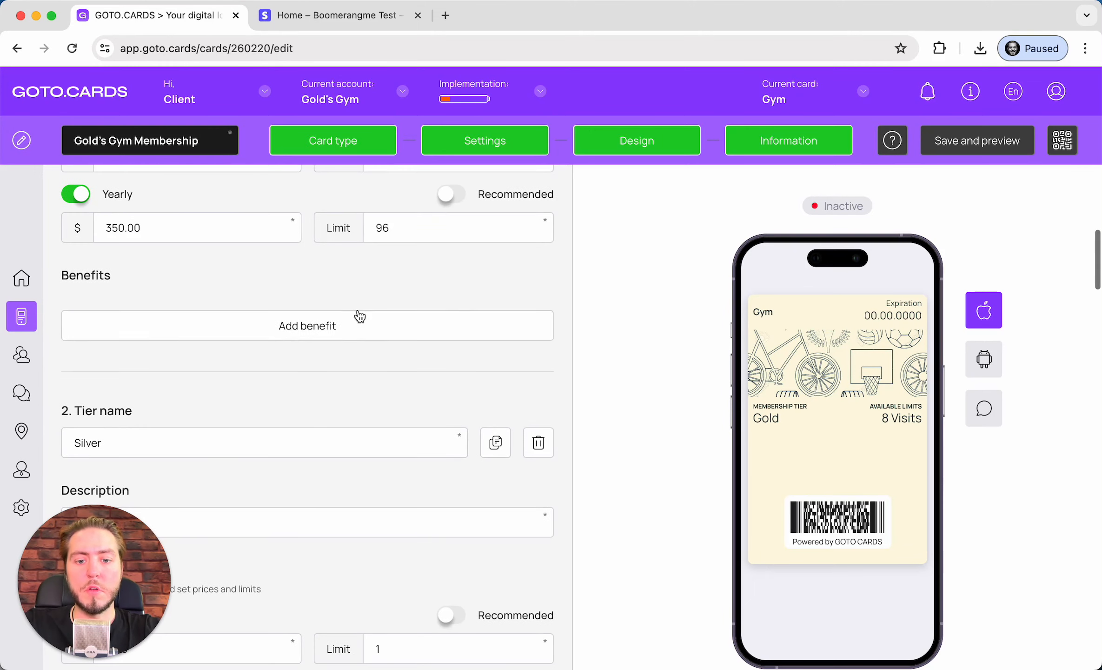
pyautogui.click(538, 440)
pyautogui.click(539, 441)
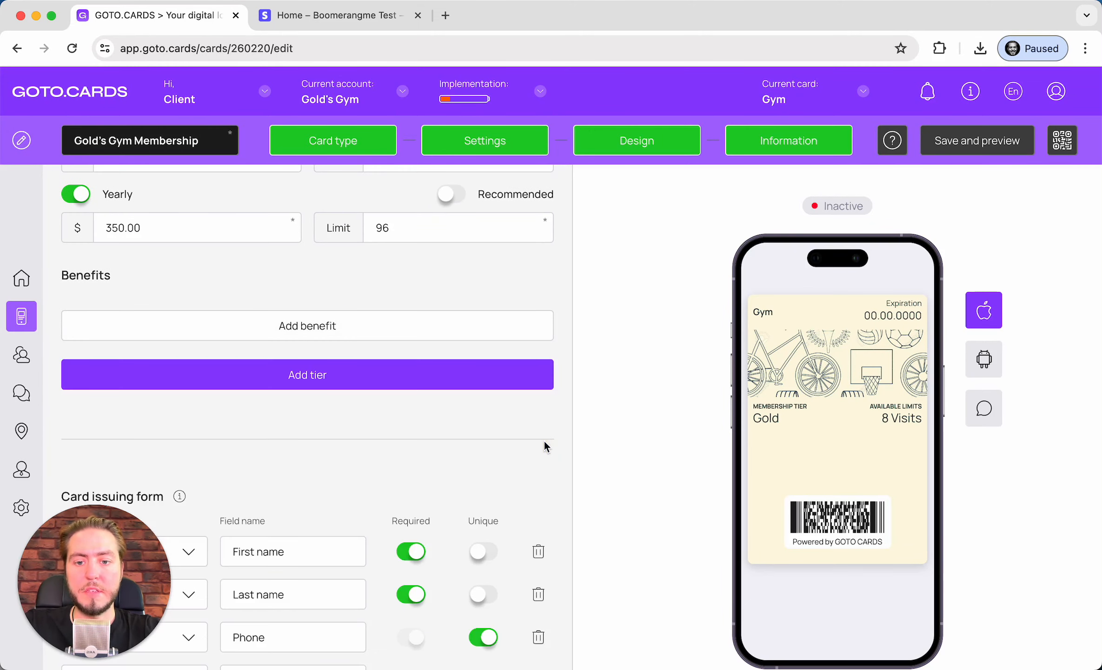
# Scroll through the remaining Bronze tier to review its Daily, Weekly and Monthly pricing
pyautogui.scroll(14, 543, 439)
pyautogui.scroll(3, 209, 316)
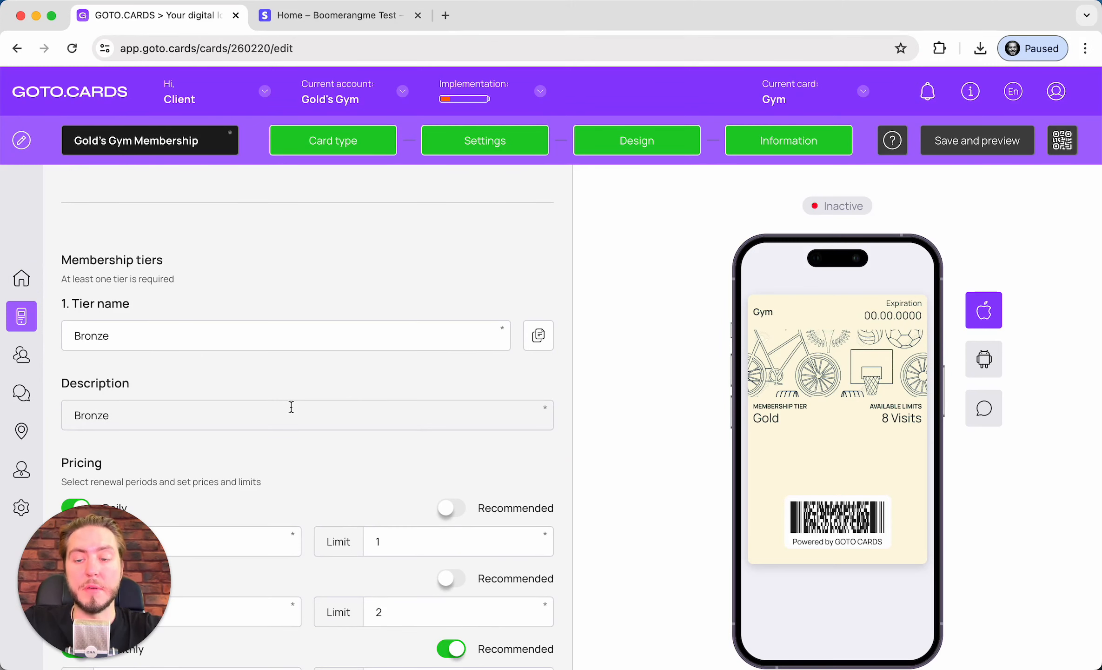
pyautogui.scroll(-2, 291, 406)
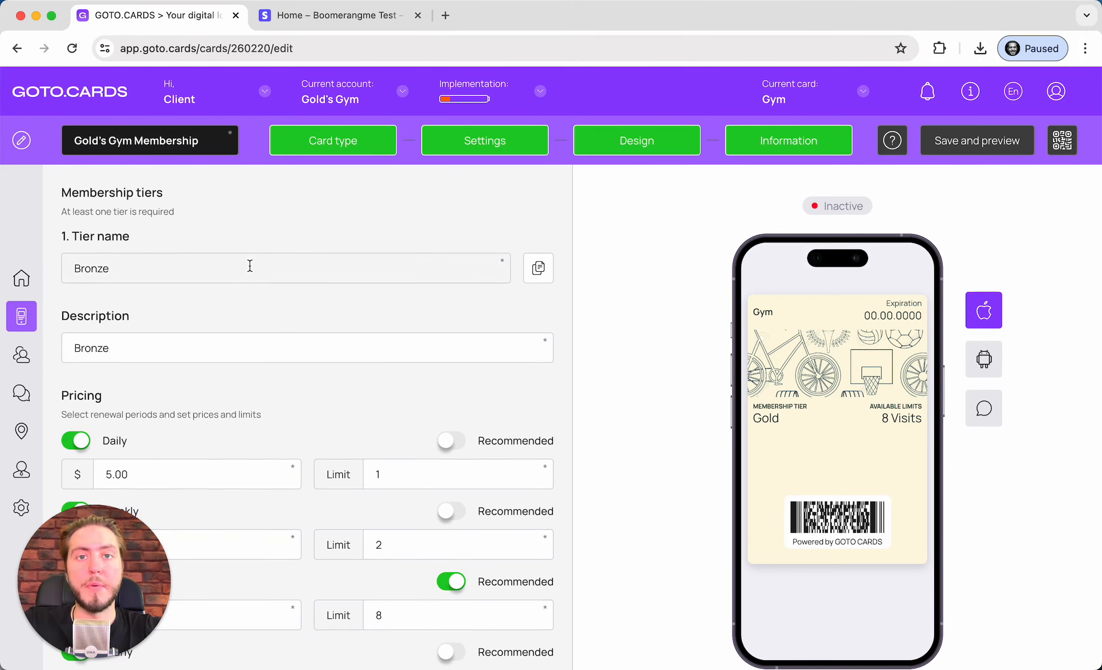
pyautogui.scroll(-2, 250, 265)
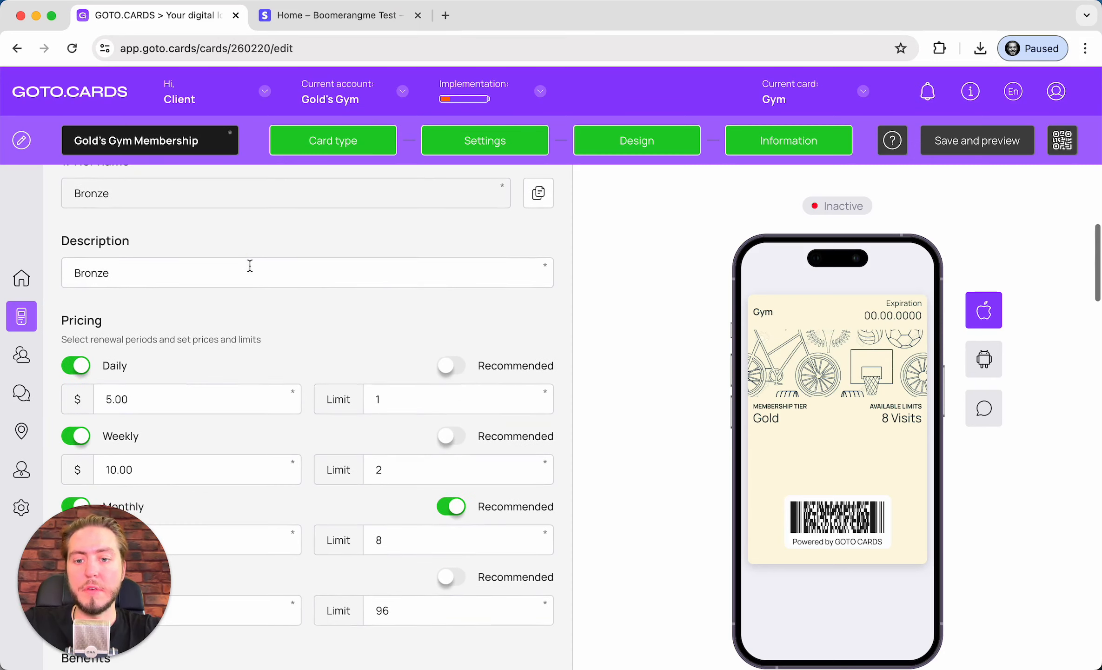
pyautogui.scroll(3, 249, 265)
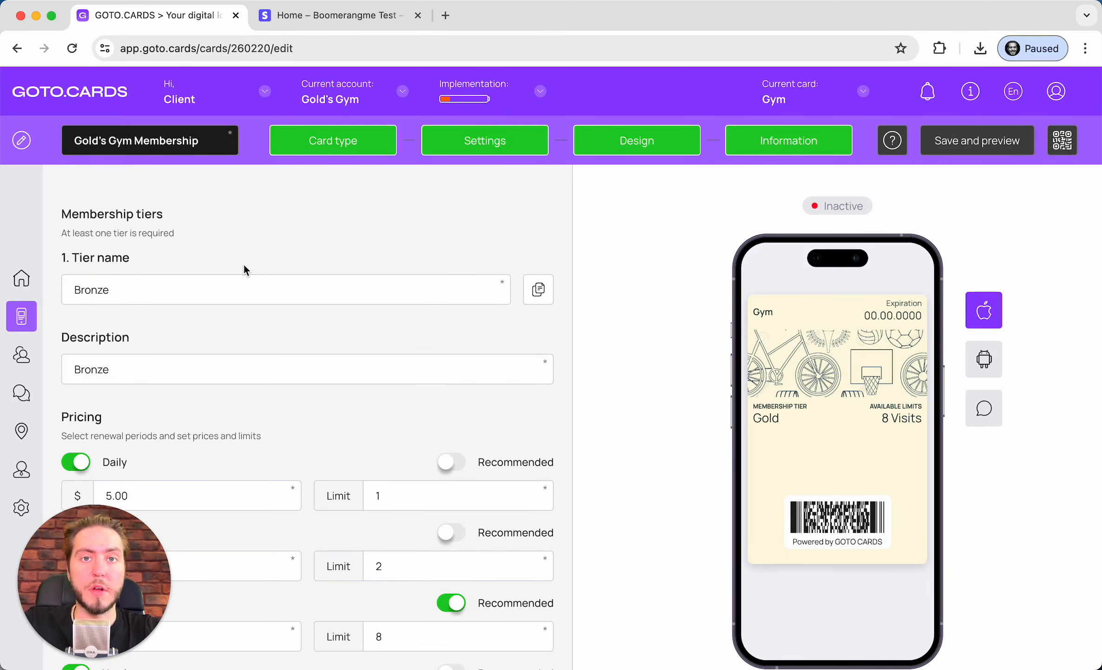
pyautogui.scroll(10, 243, 262)
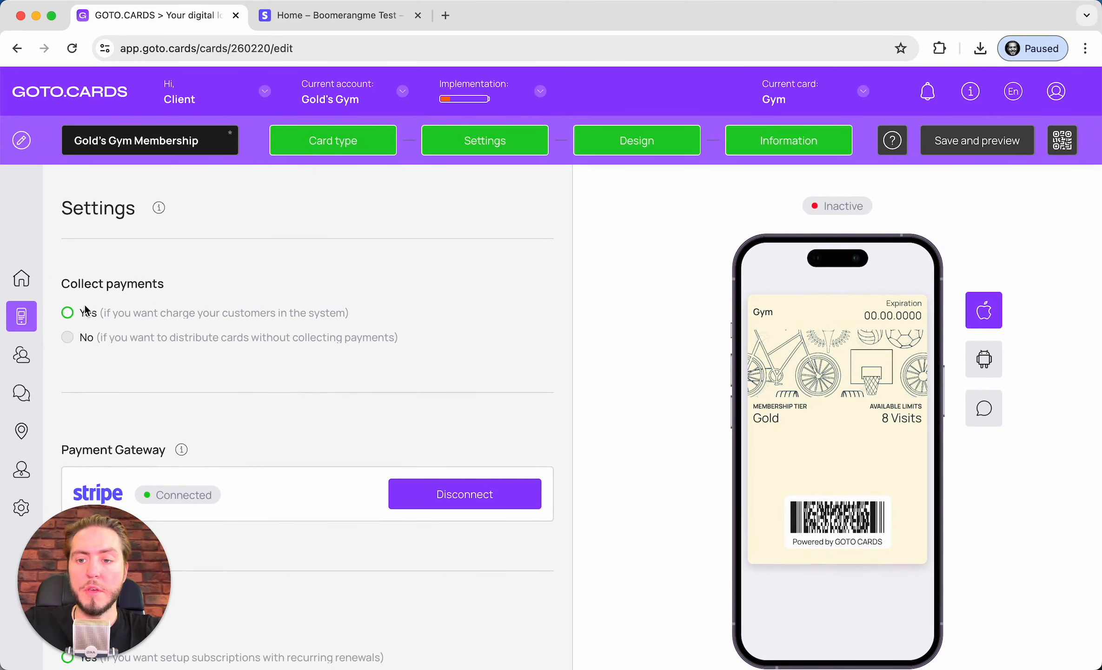
pyautogui.scroll(-15, 246, 304)
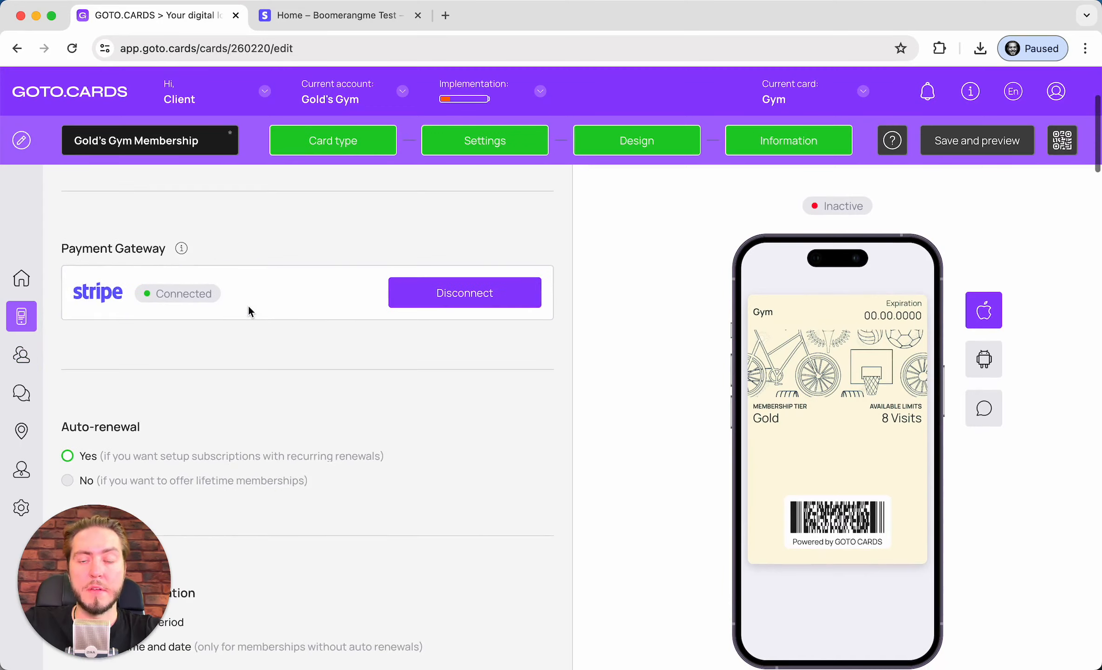
pyautogui.scroll(-6, 248, 310)
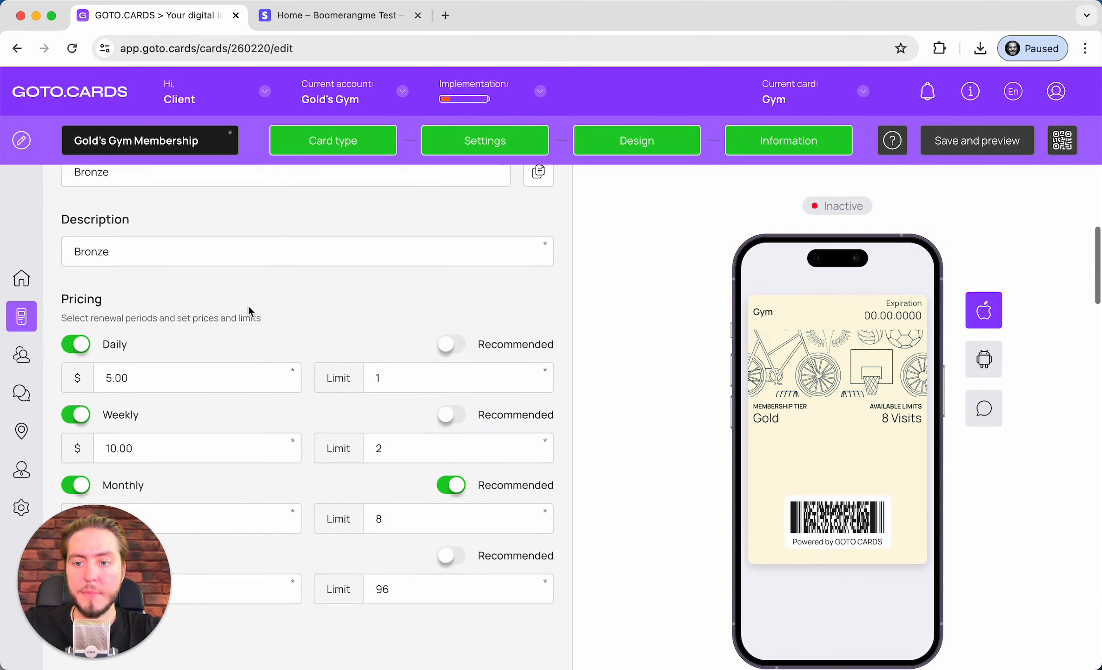
pyautogui.scroll(2, 249, 310)
# Rename the Bronze tier to 'Gold's Gym Basic Membership'
pyautogui.doubleClick(192, 249)
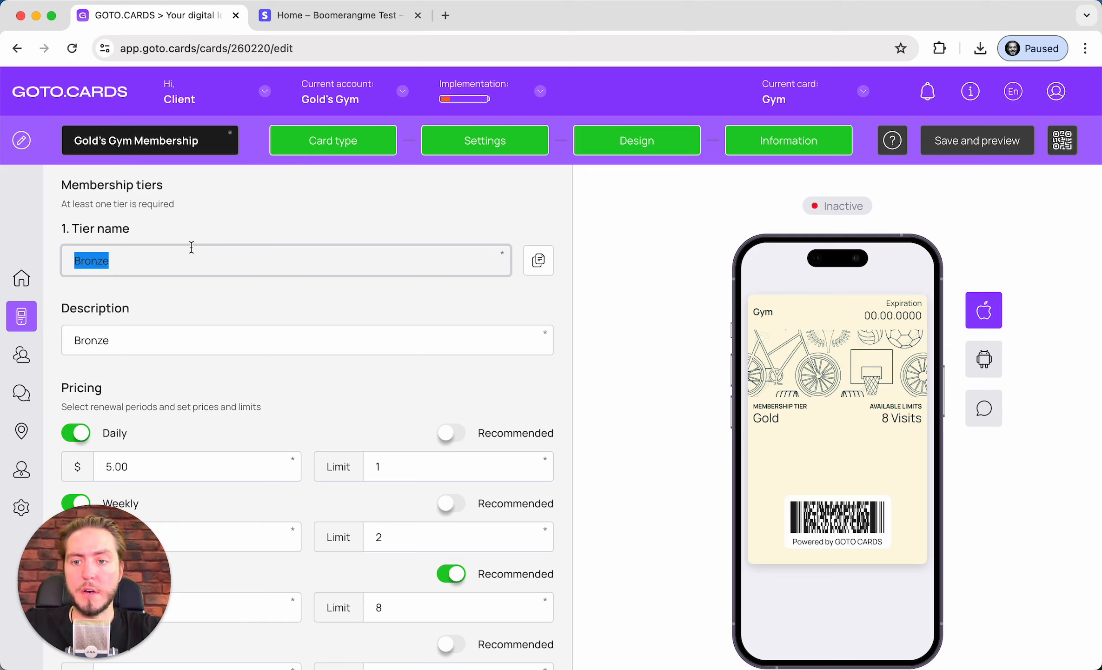
pyautogui.write('God')
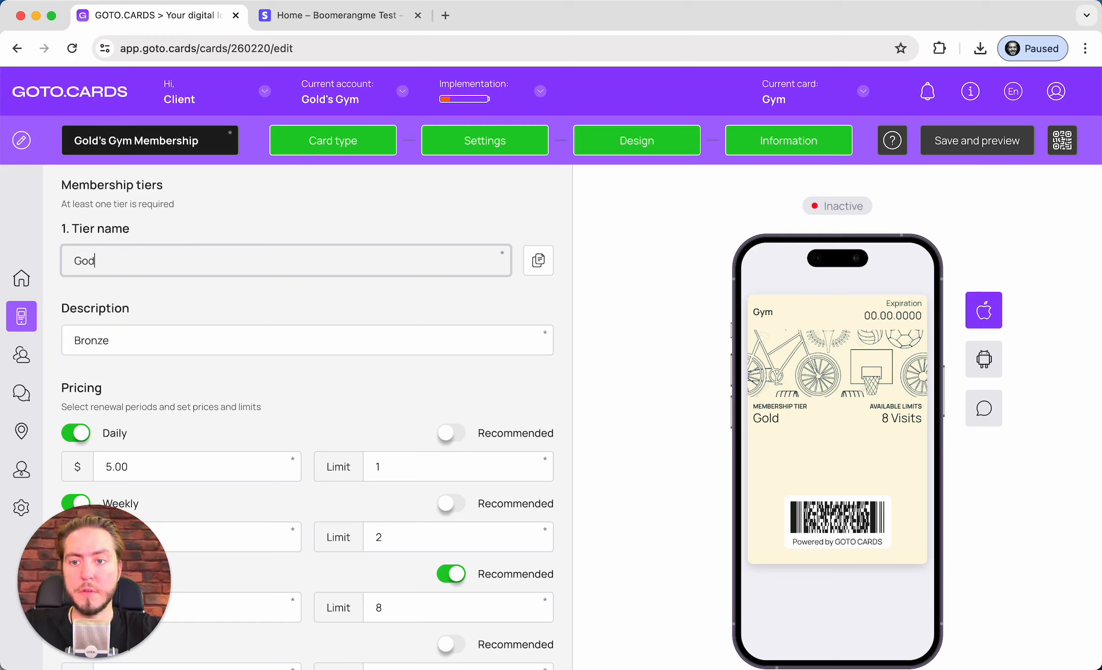
pyautogui.write("'s ")
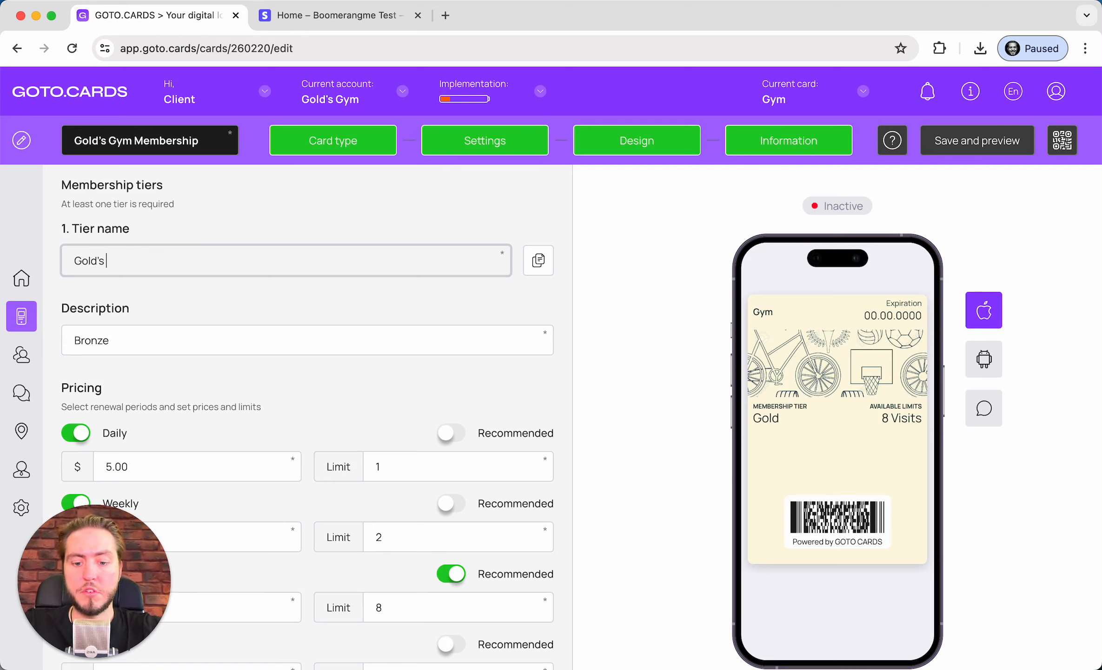
pyautogui.write('Gym Mem')
pyautogui.press('BackSpace')
pyautogui.press('BackSpace')
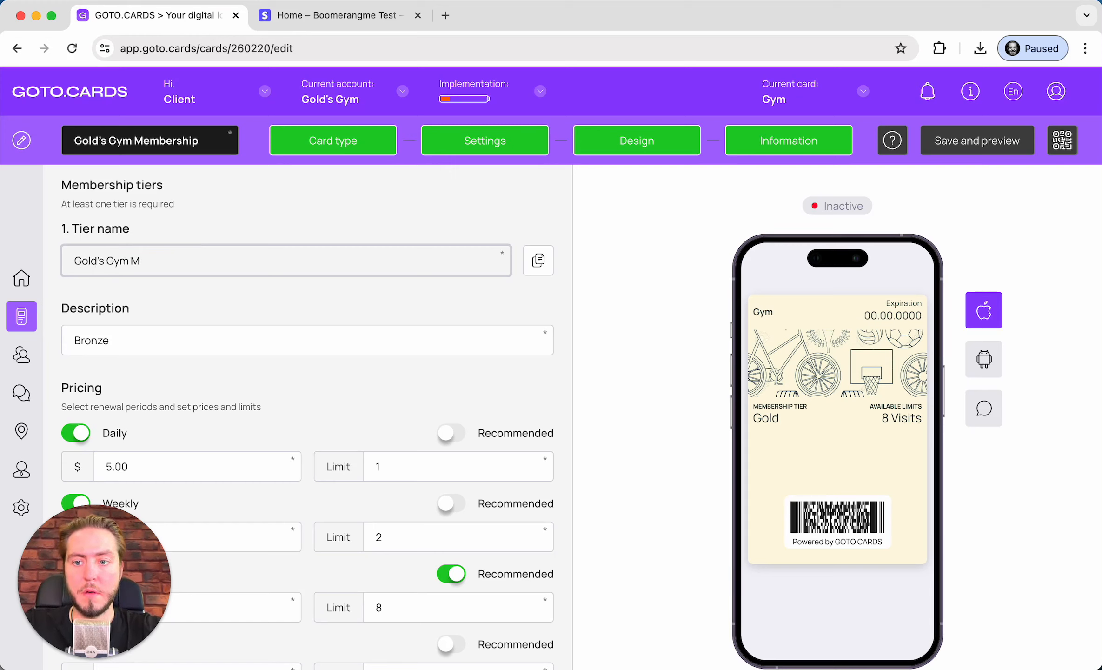
pyautogui.write('bas')
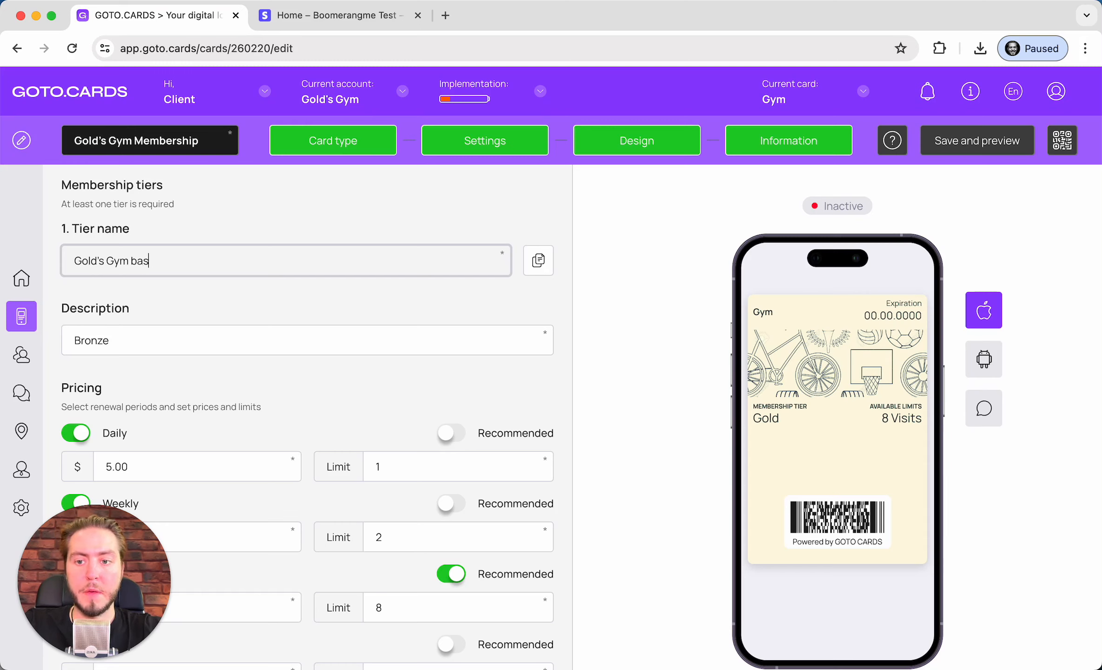
pyautogui.write('i')
pyautogui.press('BackSpace')
pyautogui.press('BackSpace')
pyautogui.press('BackSpace')
pyautogui.press('BackSpace')
pyautogui.write('Basi')
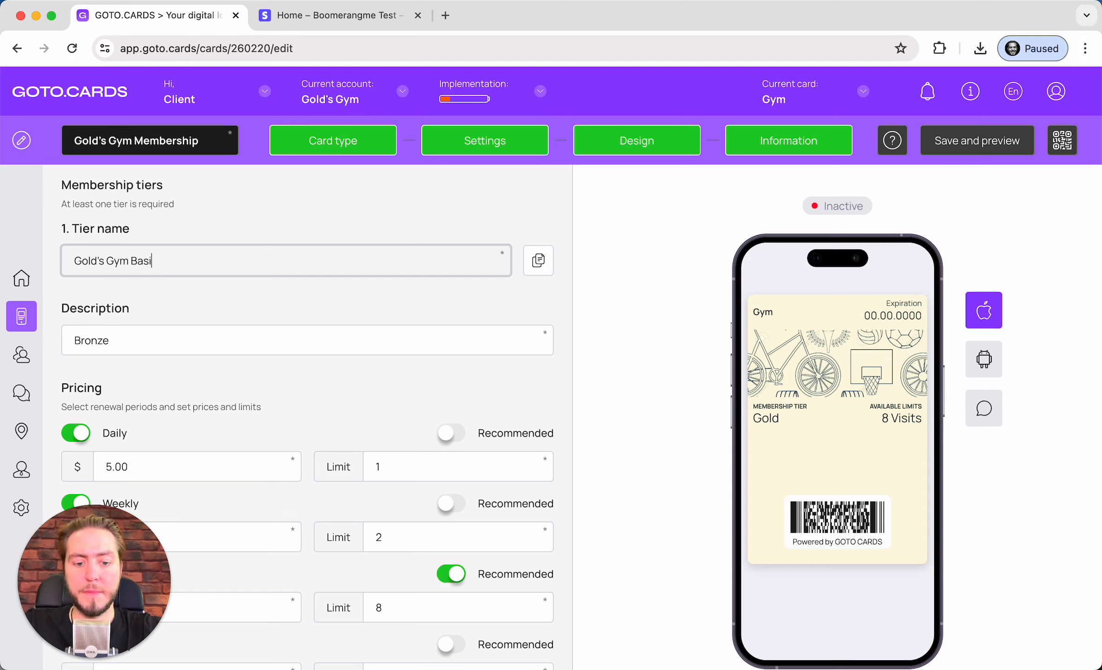
pyautogui.write('c Membership')
pyautogui.press('Tab')
pyautogui.press('Tab')
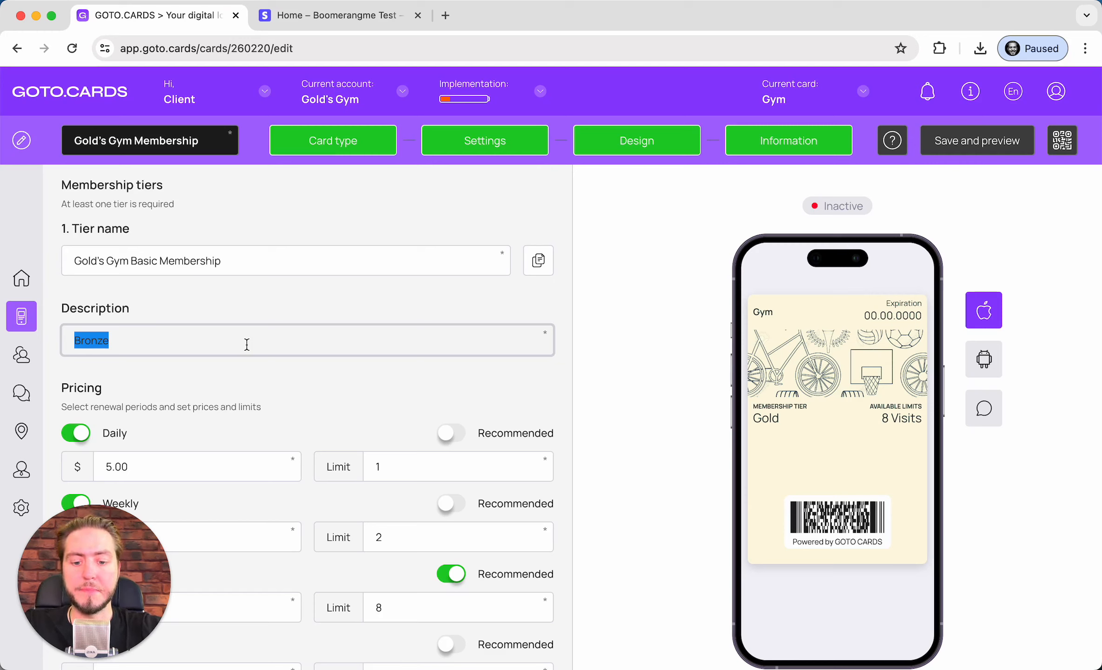
# Set the tier description to 'Membership program for regular customers'
pyautogui.write('Me')
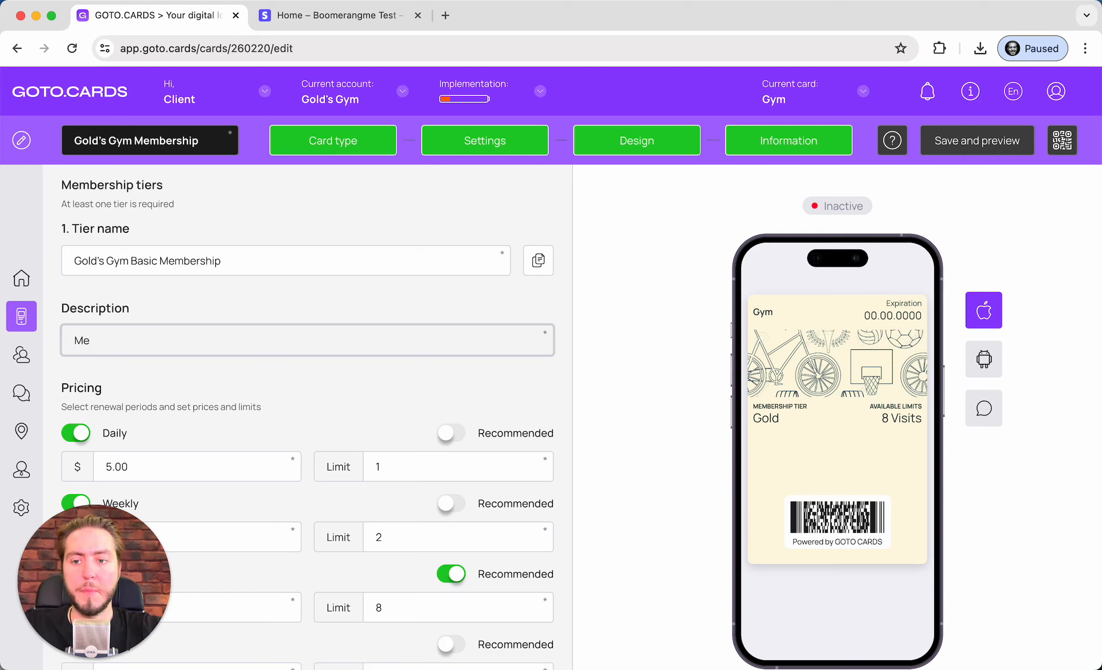
pyautogui.write('mbership pr')
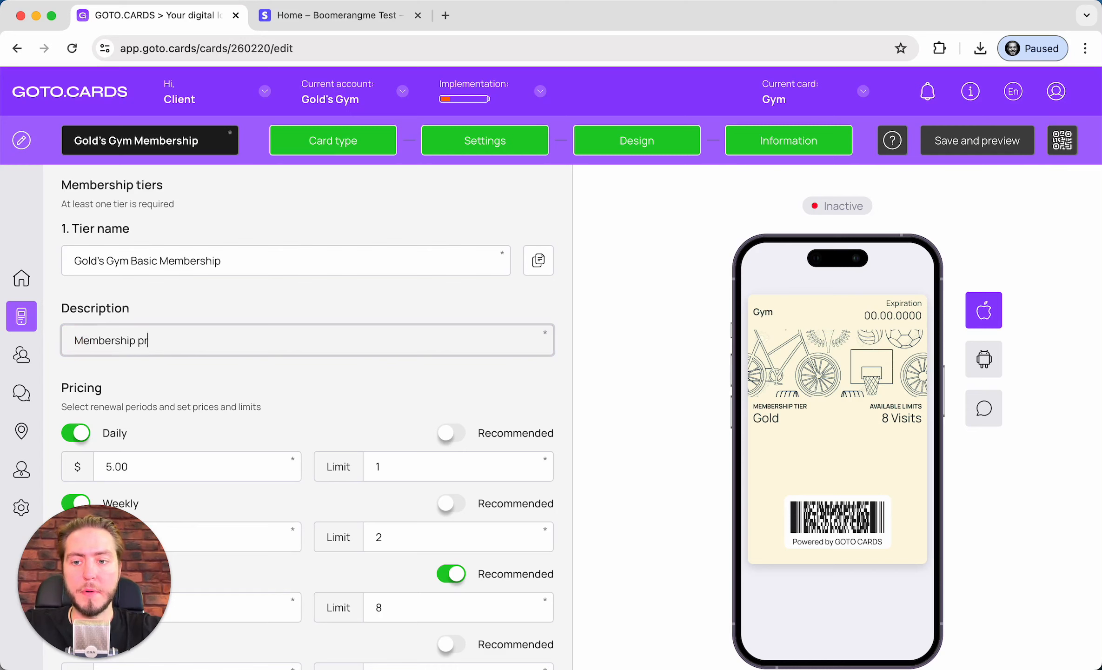
pyautogui.write('ogram for ')
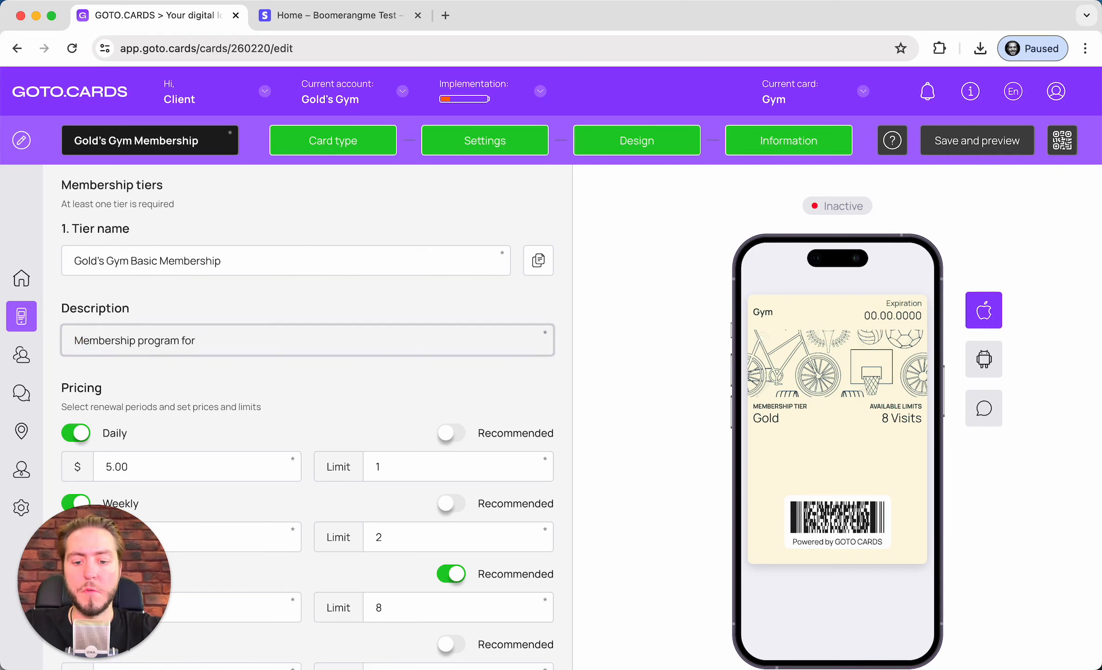
pyautogui.write('regulkar')
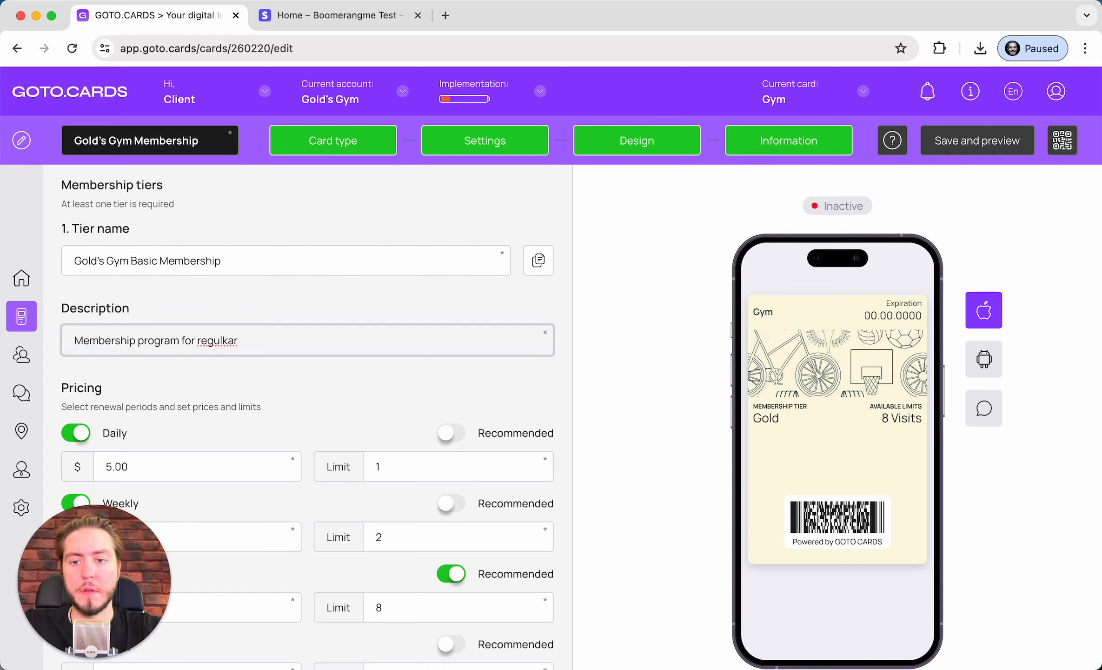
pyautogui.press('BackSpace')
pyautogui.press('BackSpace')
pyautogui.press('BackSpace')
pyautogui.write('ar cu')
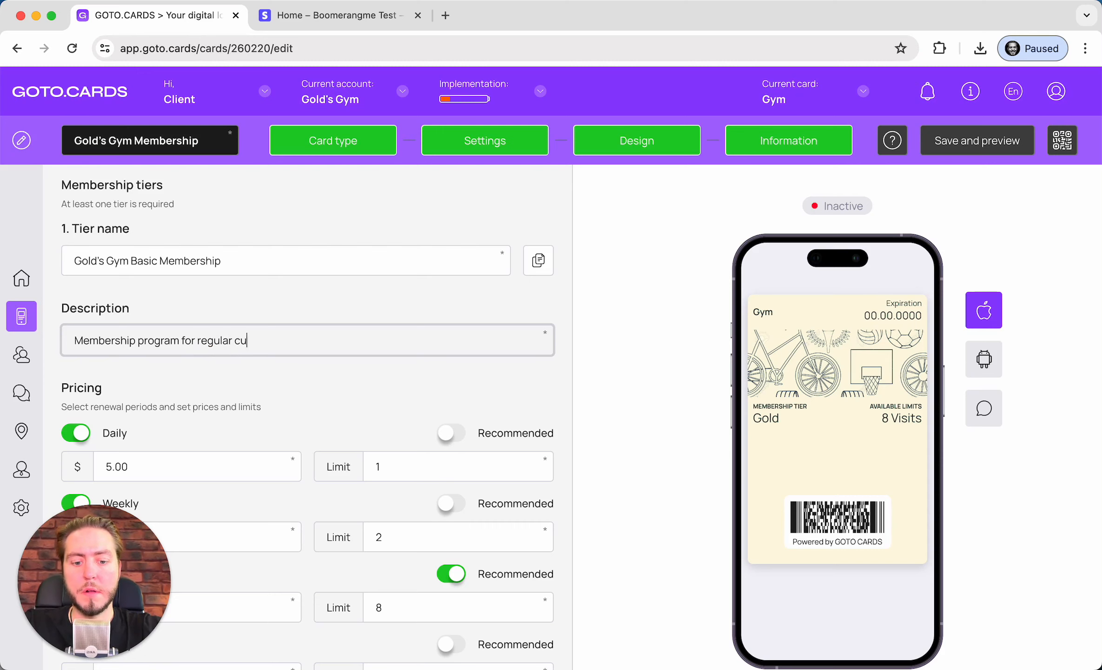
pyautogui.write('stomers')
# Turn off Daily and Weekly pricing for the tier
pyautogui.scroll(-5, 106, 280)
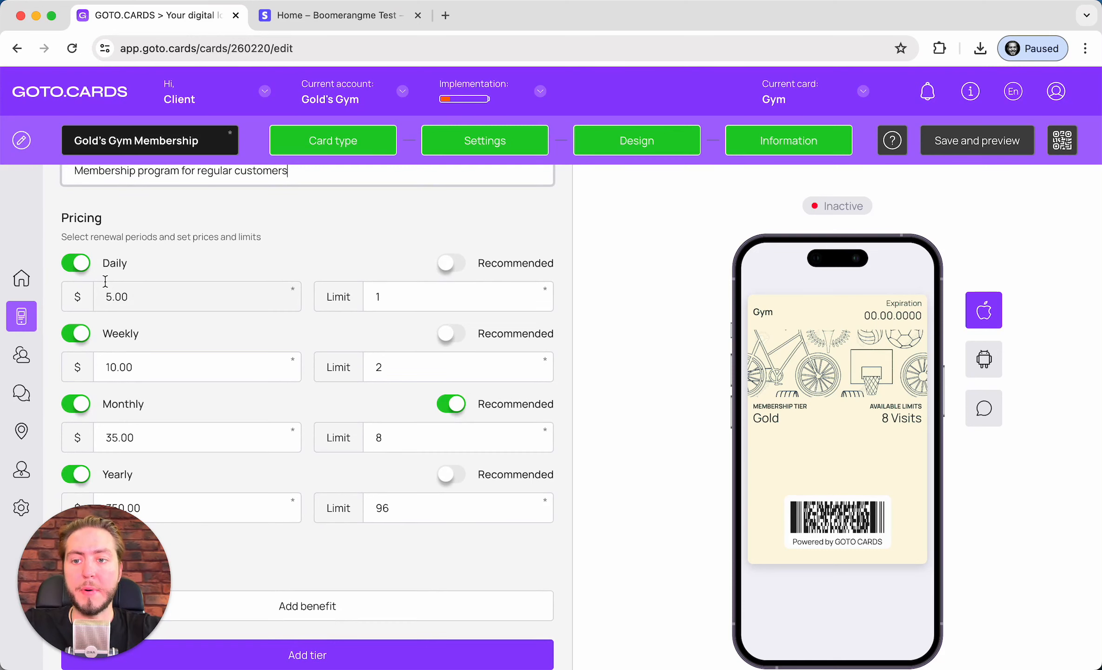
pyautogui.scroll(-2, 110, 275)
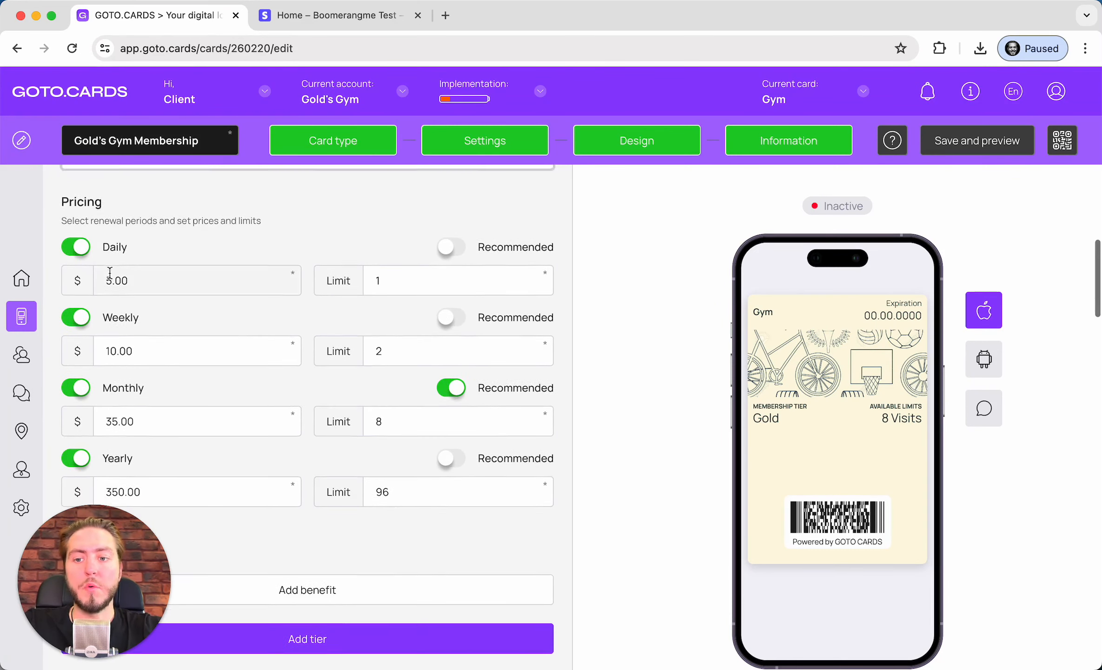
pyautogui.scroll(-3, 119, 296)
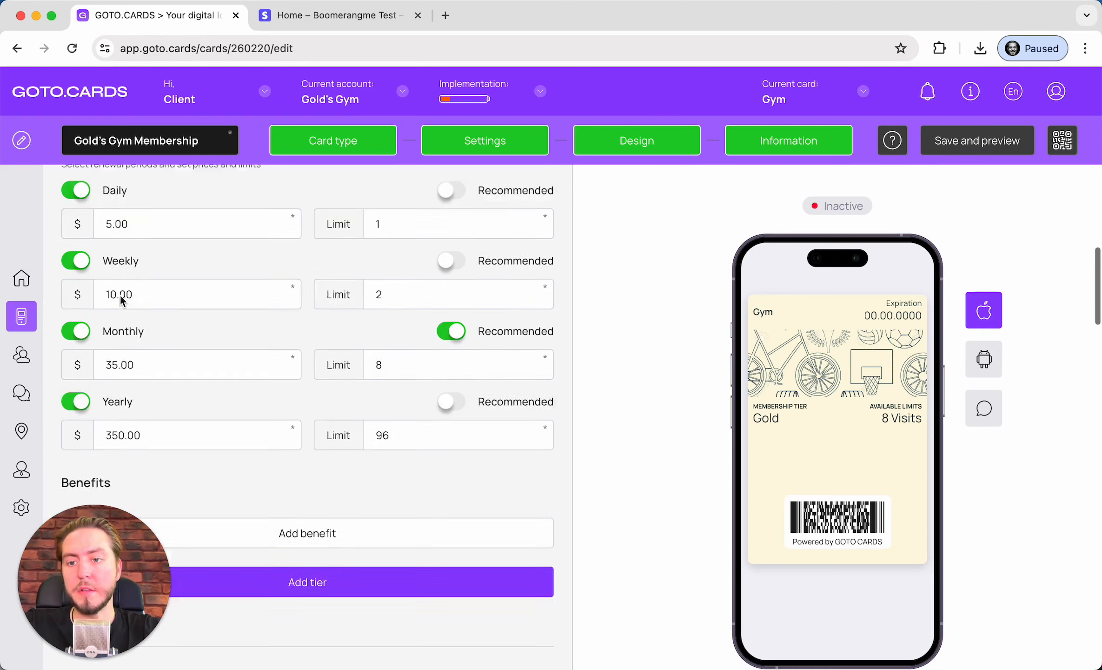
pyautogui.scroll(6, 152, 387)
pyautogui.scroll(1, 152, 387)
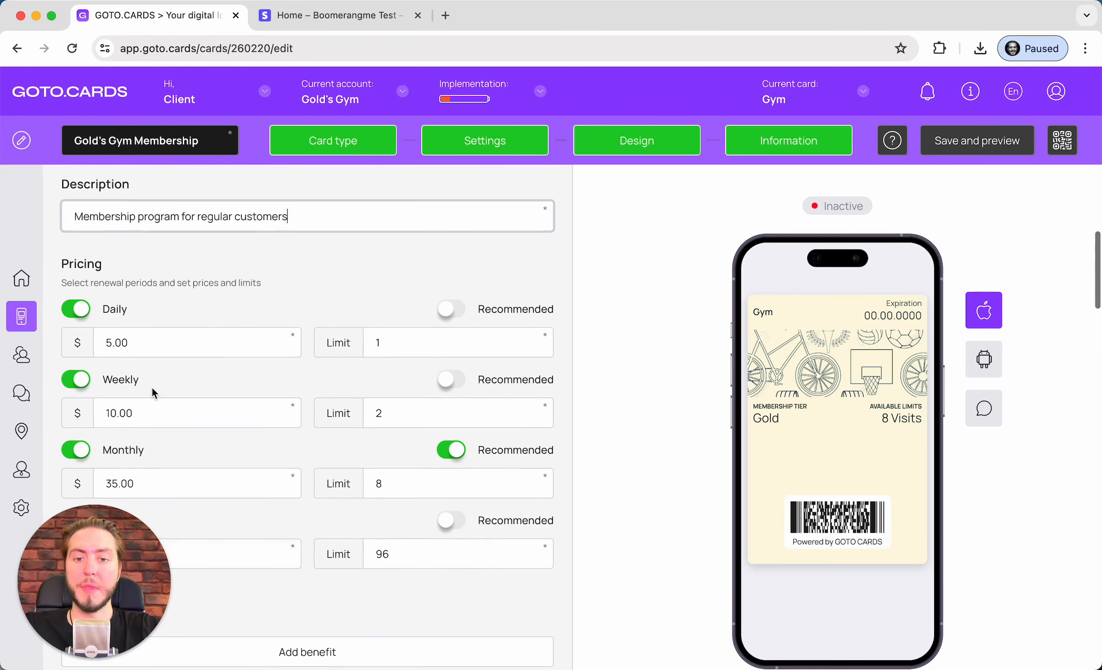
pyautogui.click(82, 313)
pyautogui.scroll(-1, 82, 313)
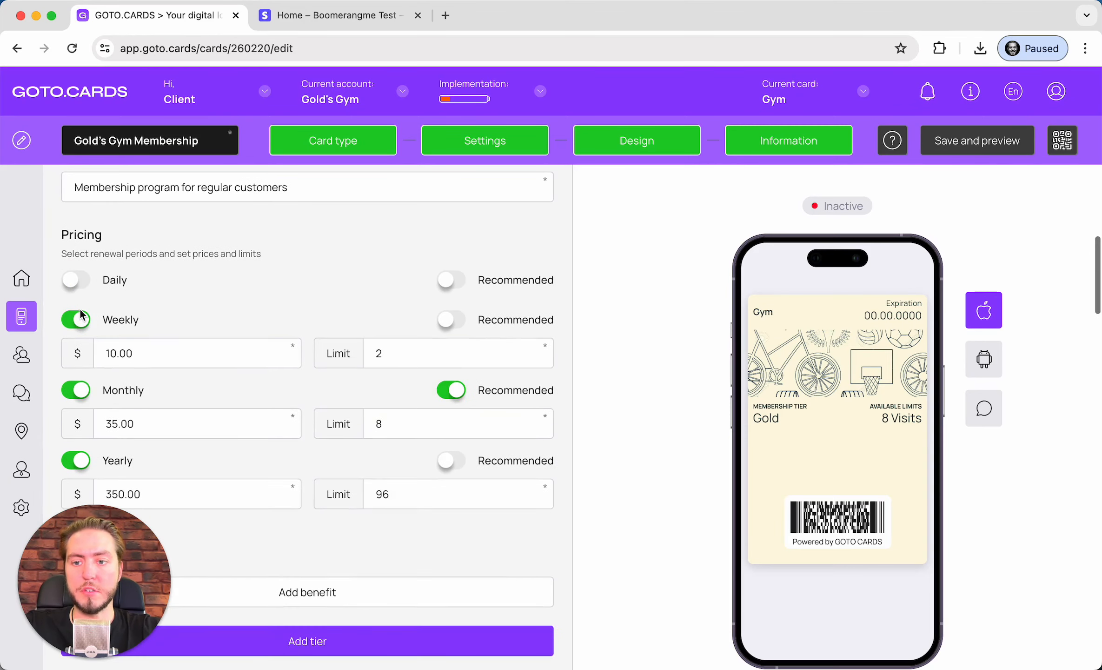
pyautogui.click(75, 317)
# Set the Monthly limit to 30 and the Yearly limit to 365
pyautogui.scroll(-2, 143, 274)
pyautogui.scroll(3, 144, 274)
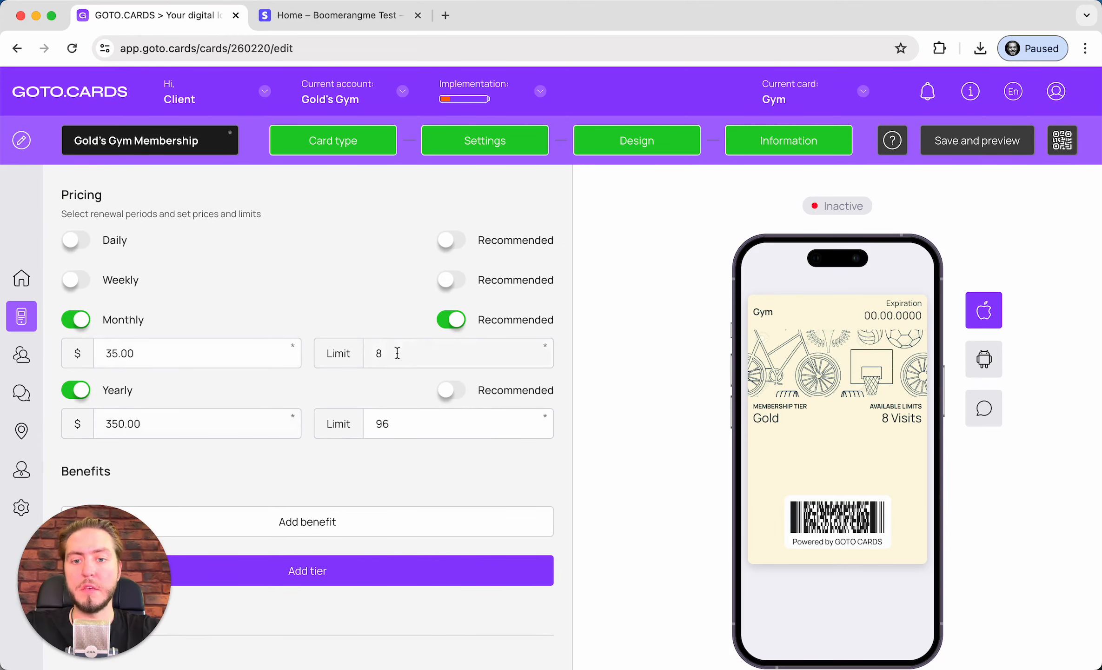
pyautogui.scroll(3, 394, 354)
pyautogui.scroll(-2, 268, 343)
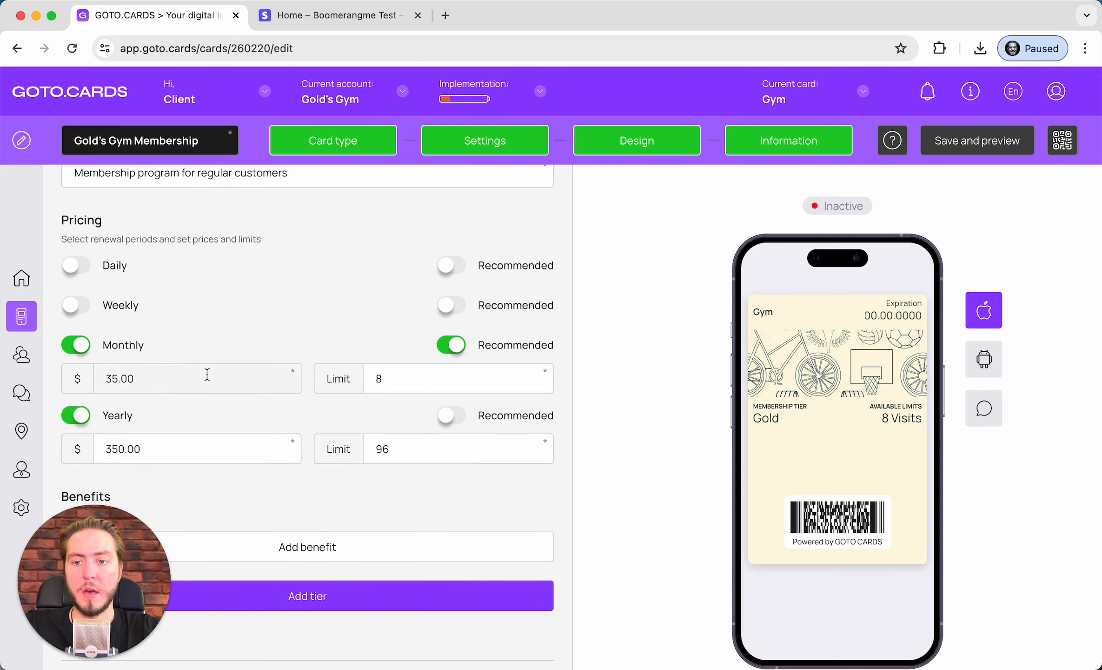
pyautogui.doubleClick(432, 382)
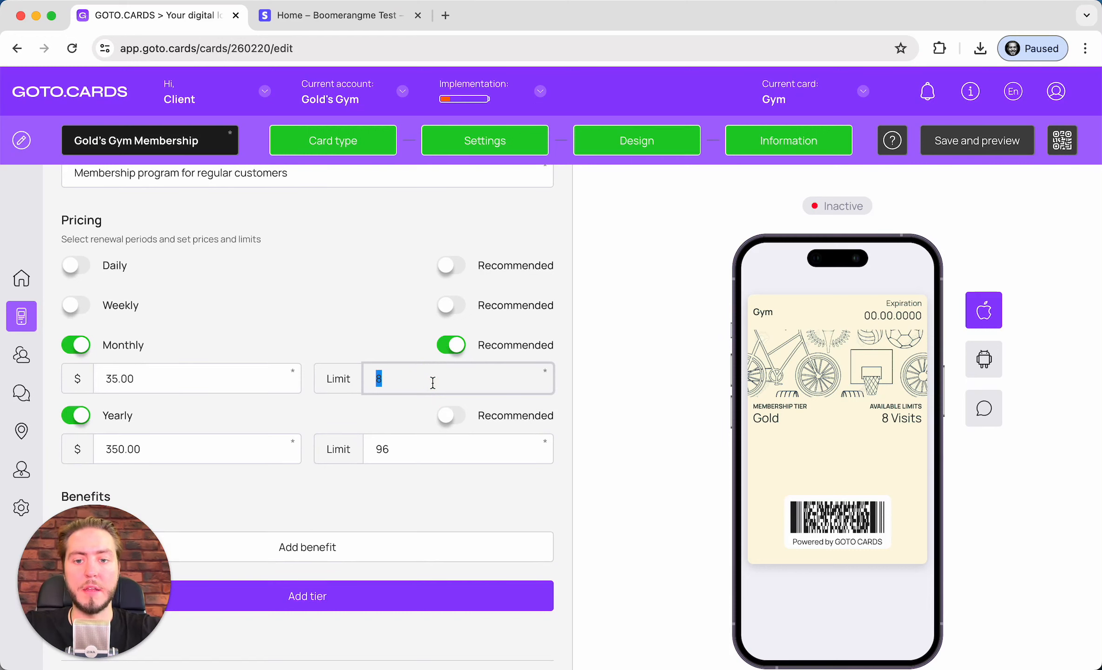
pyautogui.write('30')
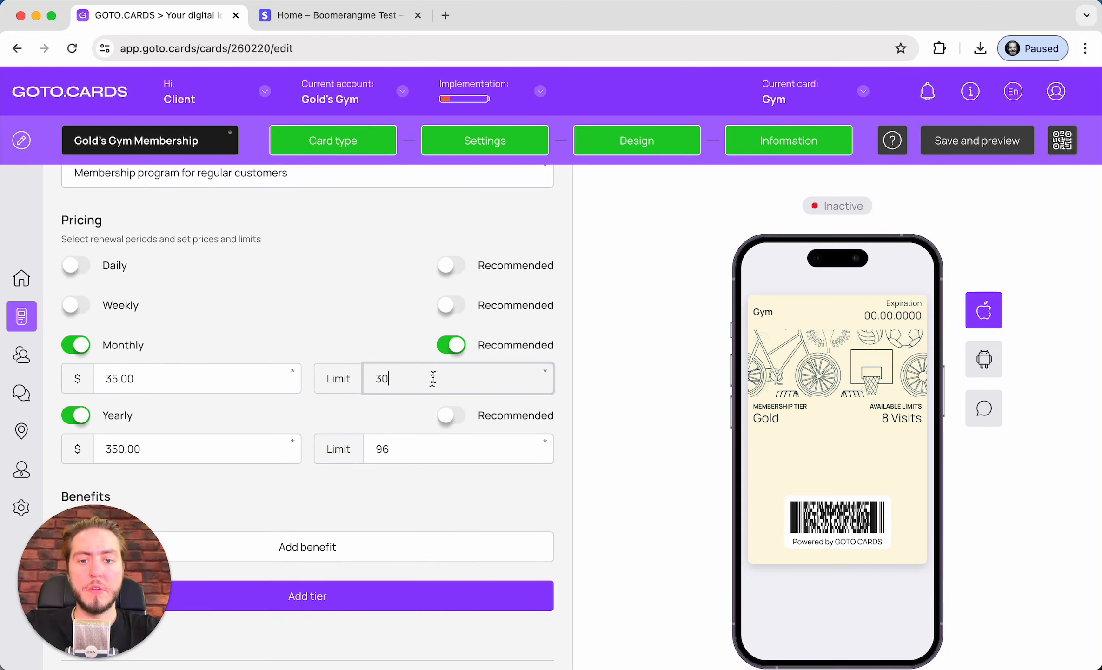
pyautogui.click(366, 329)
pyautogui.scroll(-1, 221, 435)
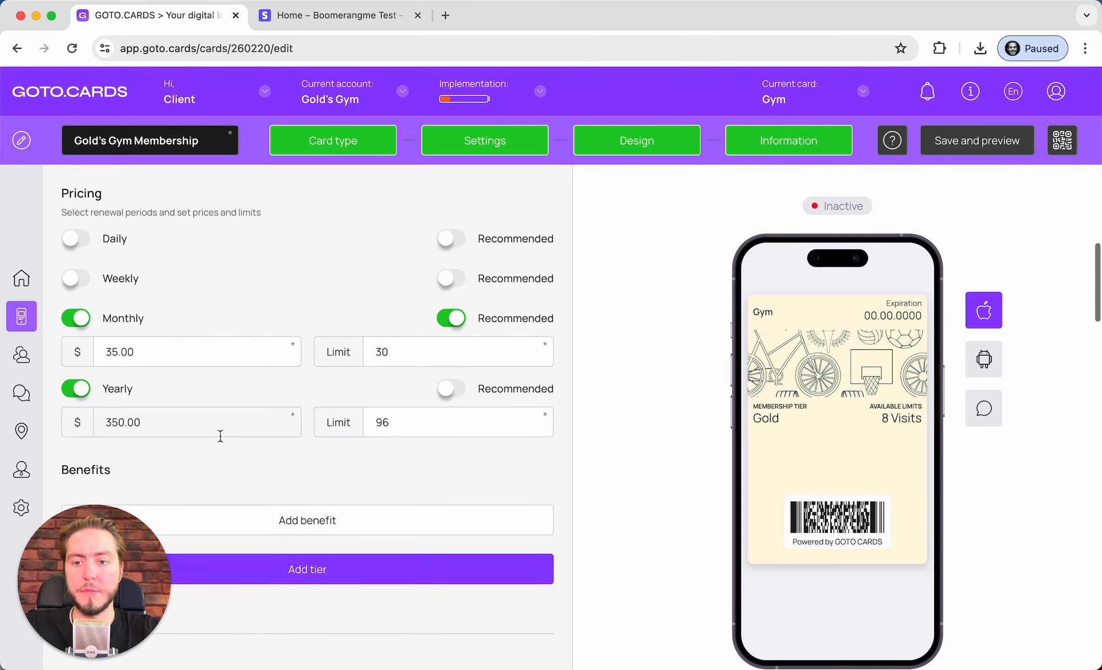
pyautogui.doubleClick(386, 344)
pyautogui.click(399, 345)
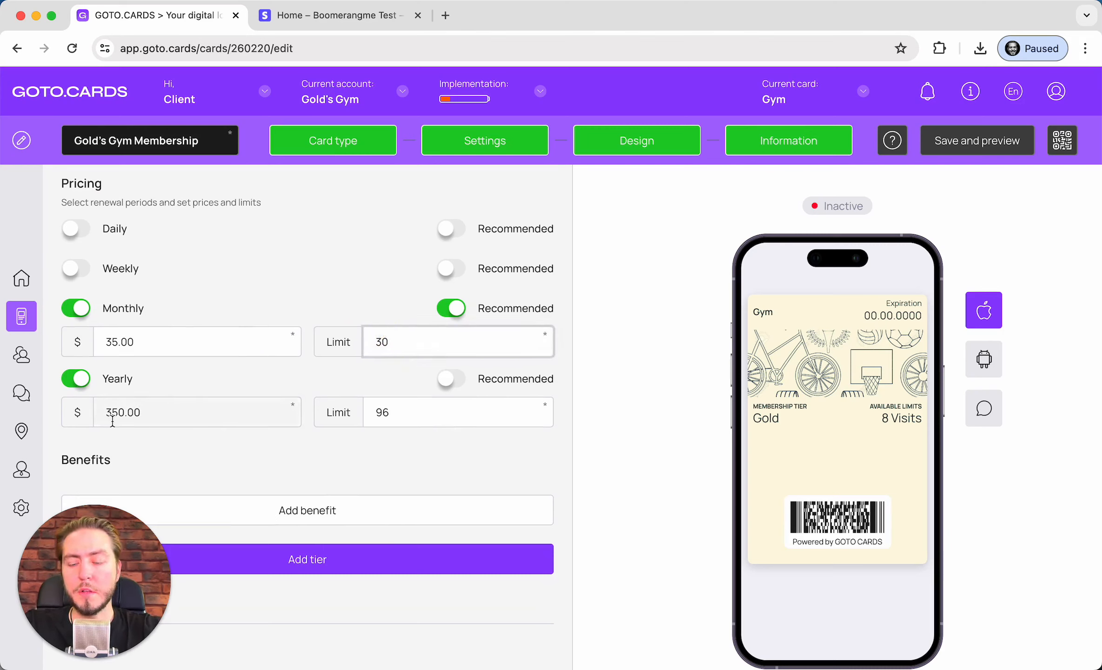
pyautogui.doubleClick(418, 408)
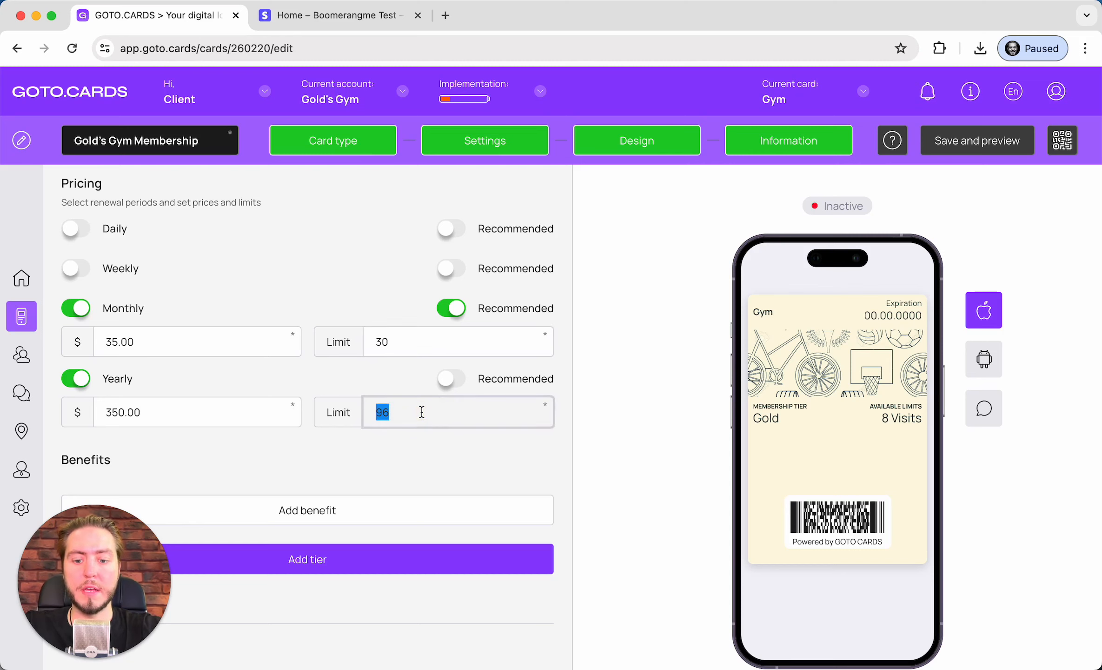
pyautogui.write('365')
pyautogui.click(416, 455)
# Mark the Yearly $350.00 plan as recommended instead of Monthly
pyautogui.scroll(-1, 416, 413)
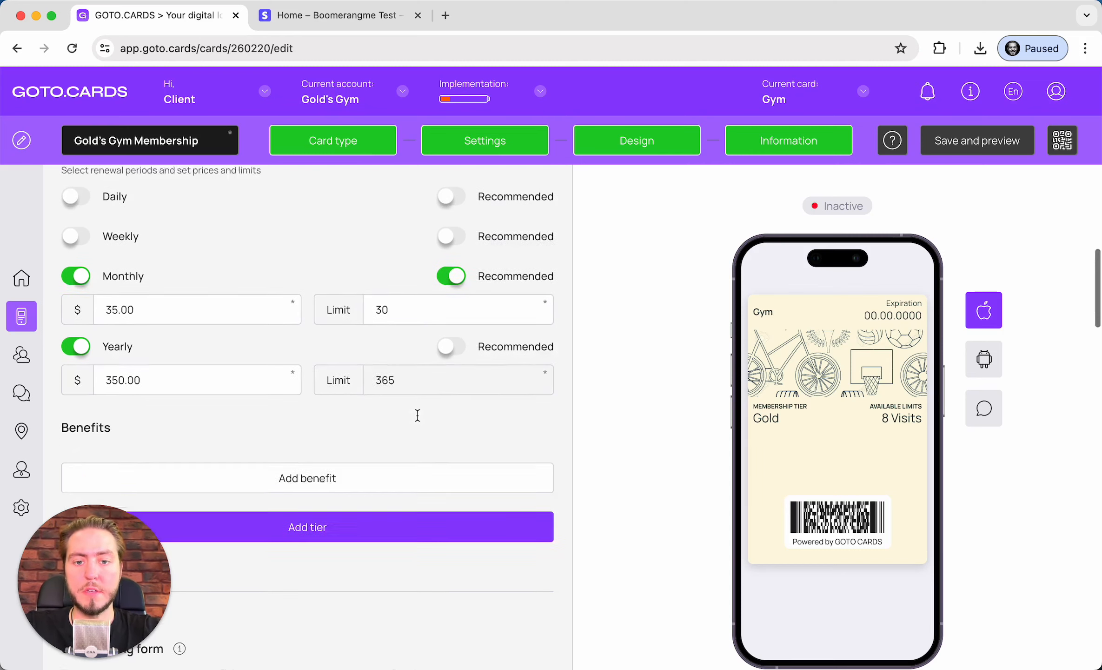
pyautogui.scroll(1, 416, 413)
pyautogui.click(450, 397)
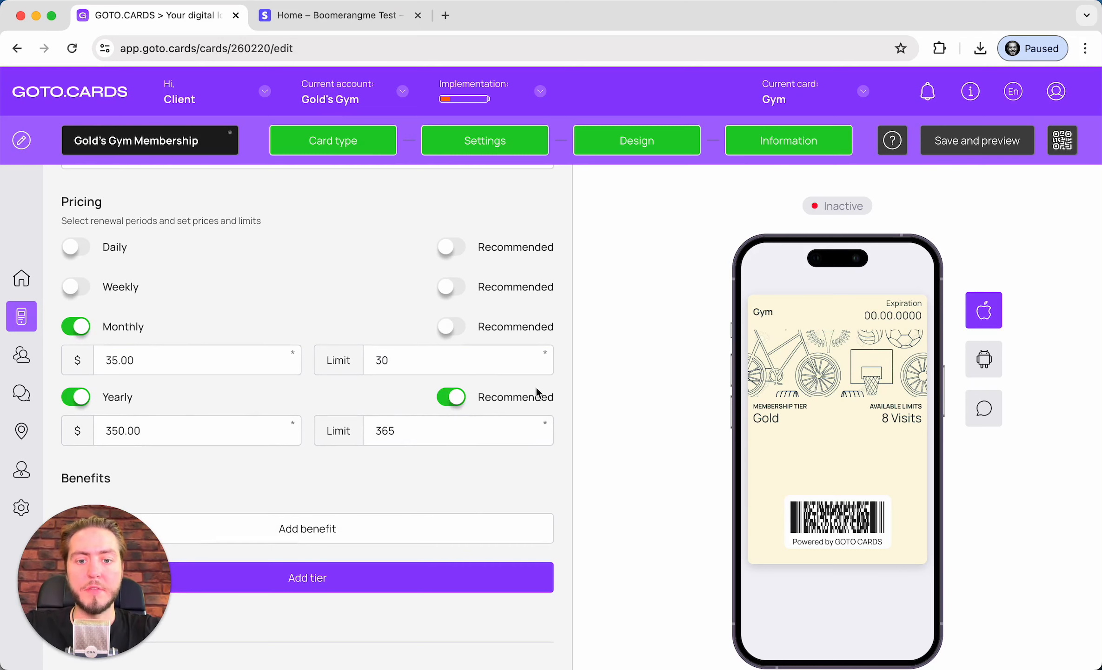
pyautogui.scroll(-4, 192, 364)
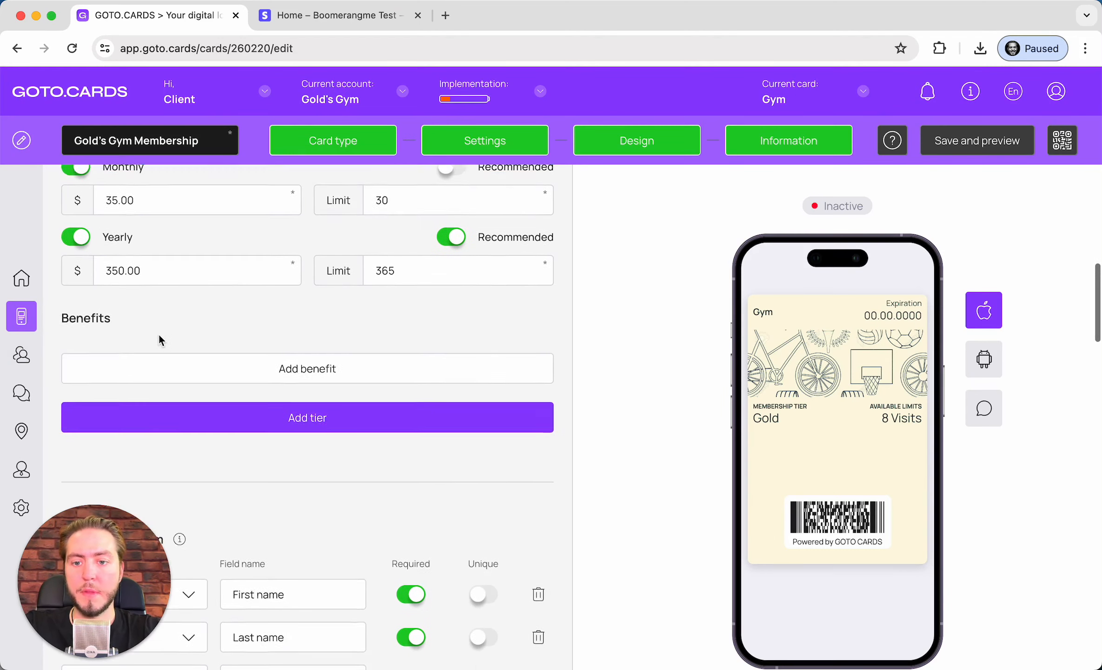
pyautogui.click(258, 367)
# Add benefits '24/7 access to the Gym', 'Free water and towels', 'Free access to the SPA', '3 personal trainings with coach'
pyautogui.click(222, 330)
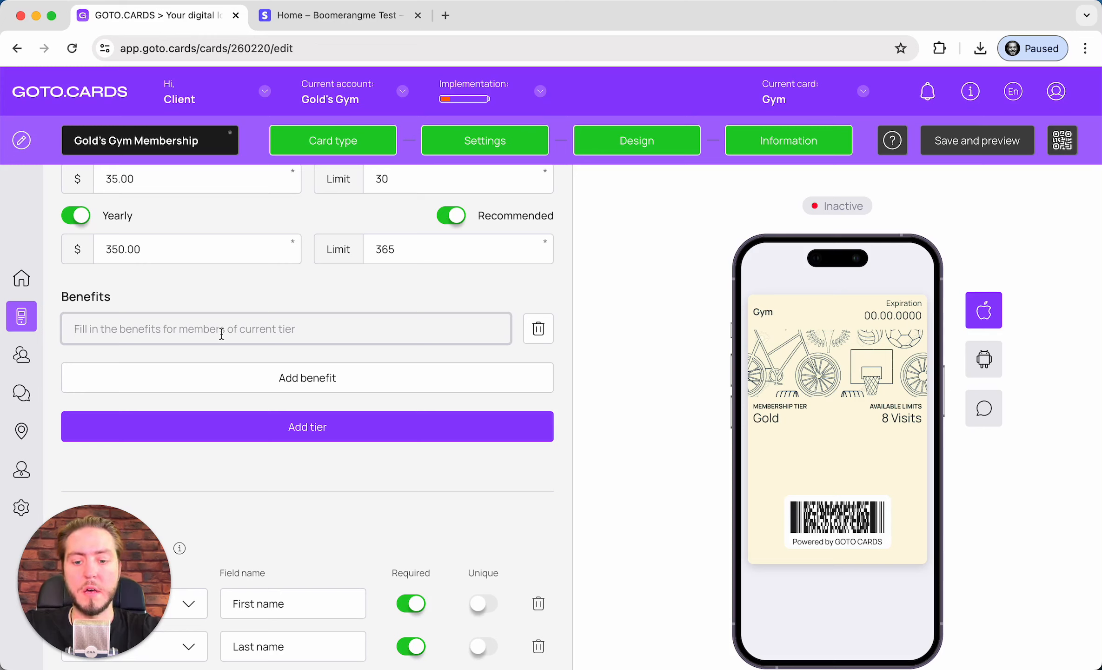
pyautogui.write('24/7 a')
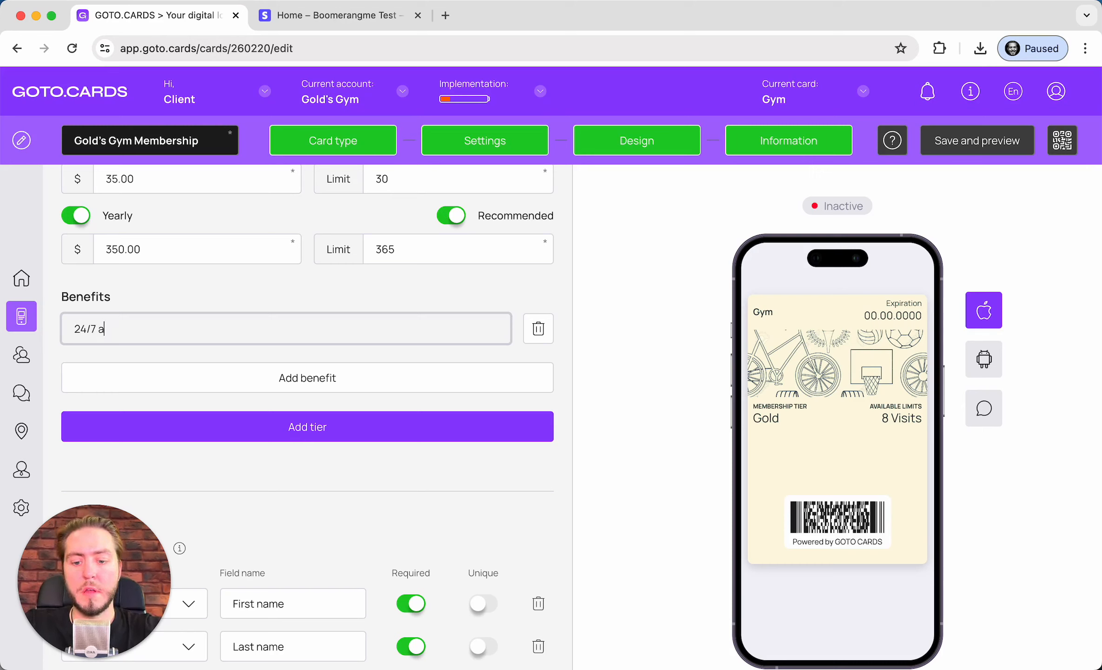
pyautogui.write('ccess to')
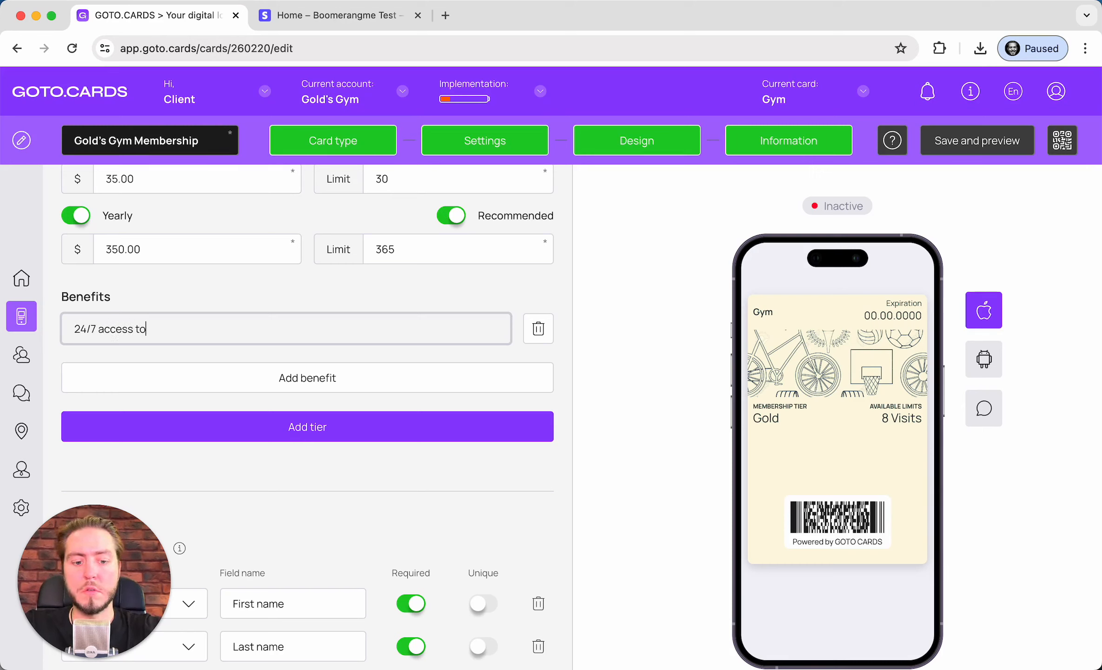
pyautogui.write(' the G')
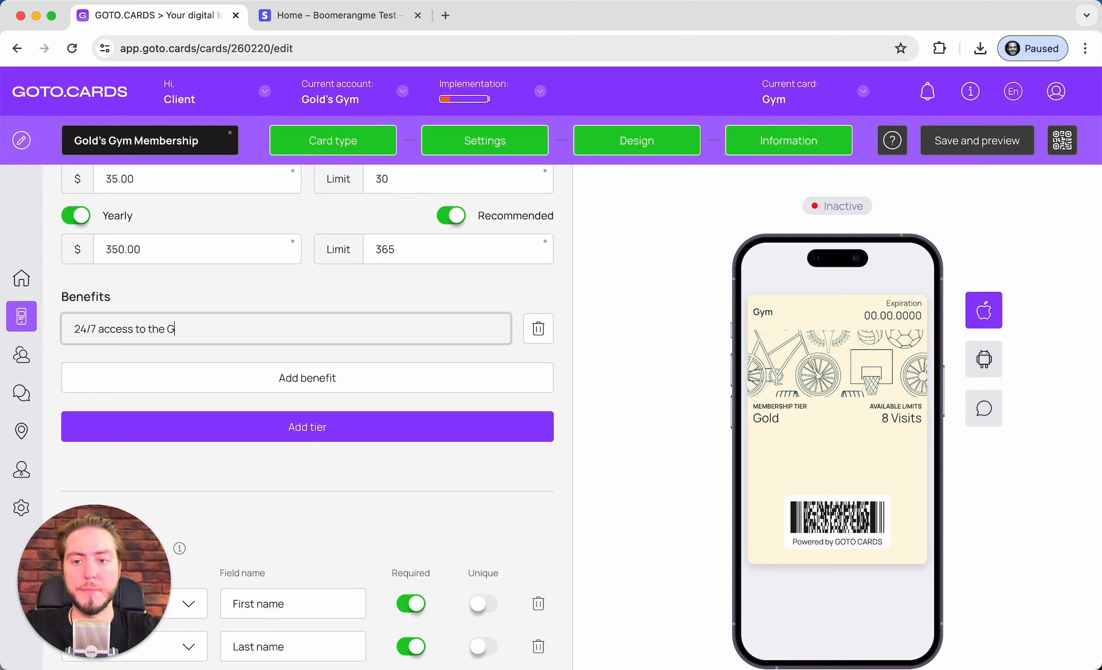
pyautogui.write('ym')
pyautogui.click(258, 377)
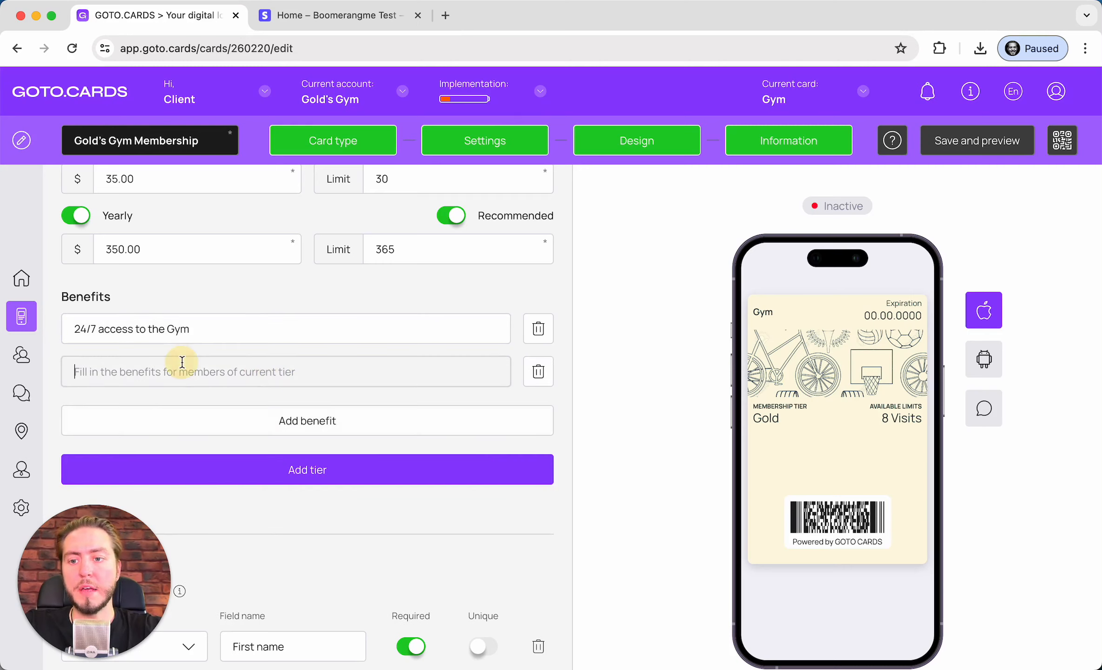
pyautogui.write('Free wa')
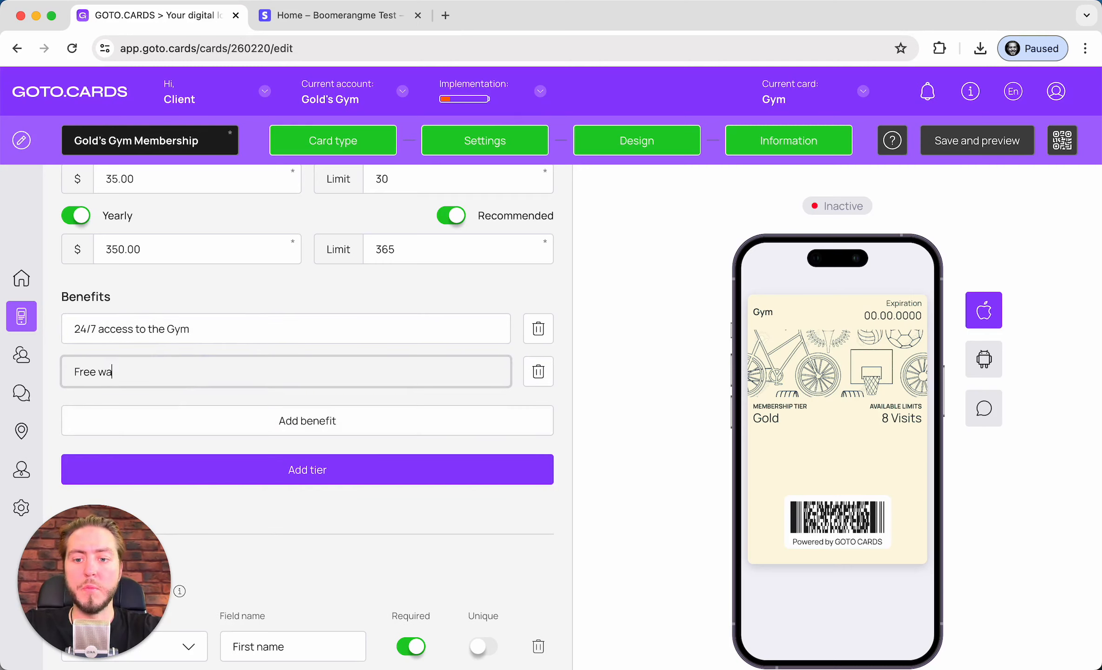
pyautogui.write('ter and tow')
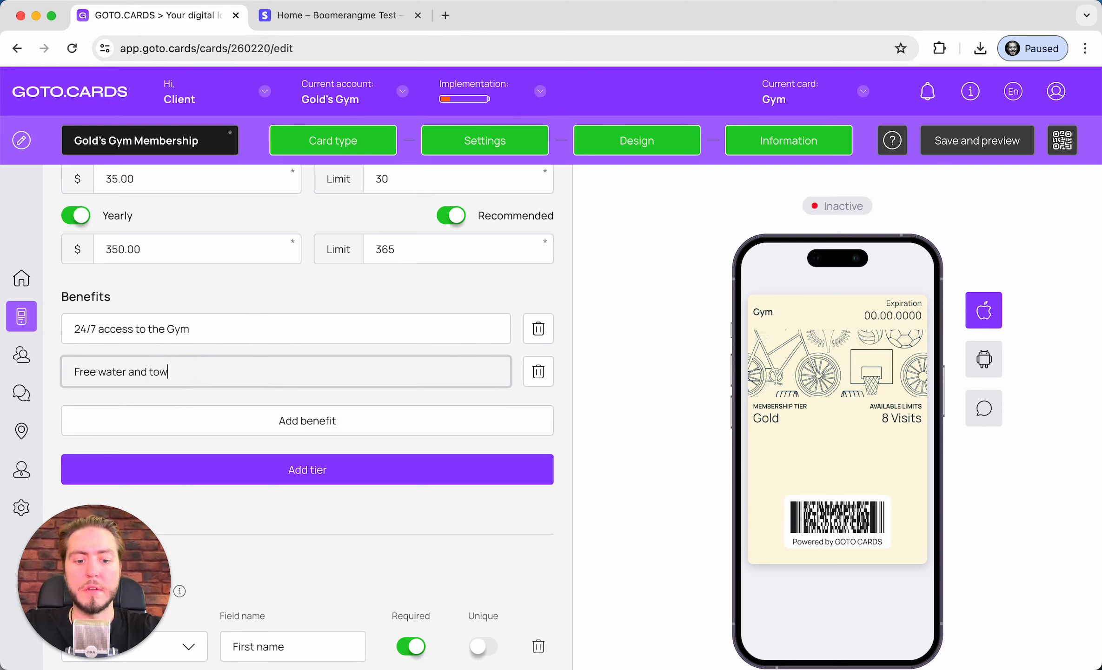
pyautogui.write('els')
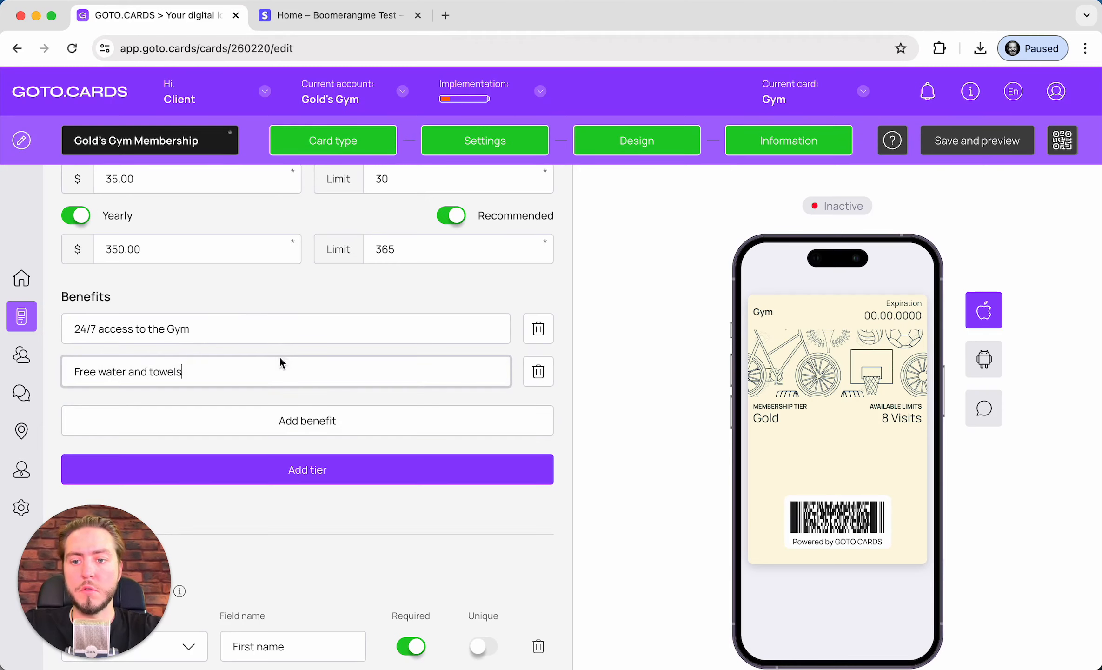
pyautogui.click(278, 421)
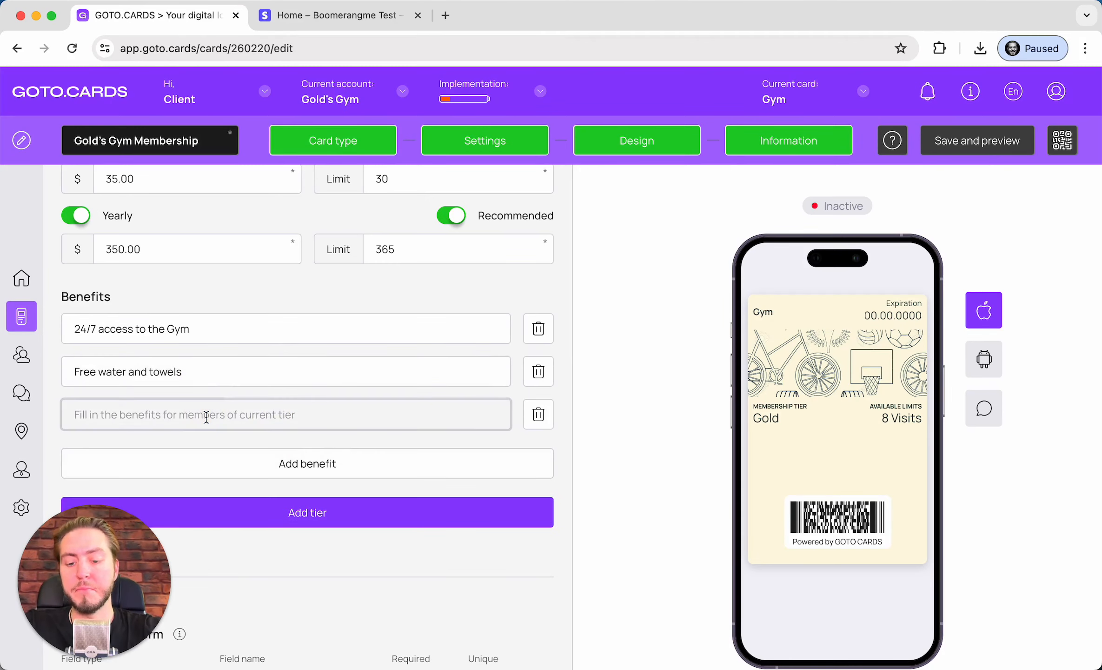
pyautogui.write('Free access')
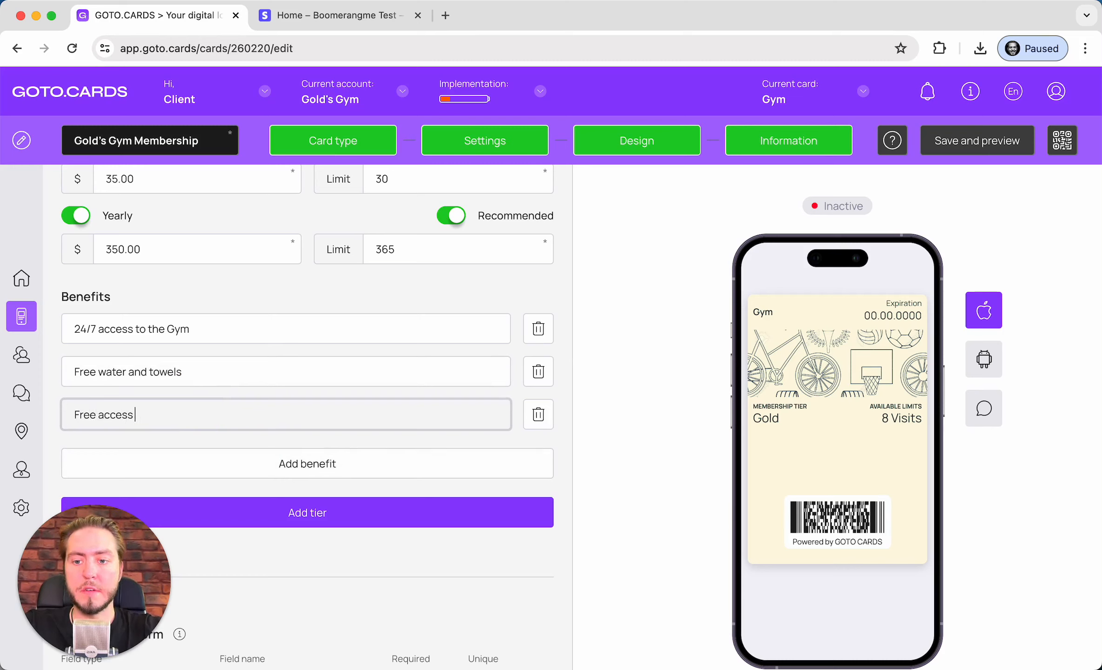
pyautogui.write(' to the SPA')
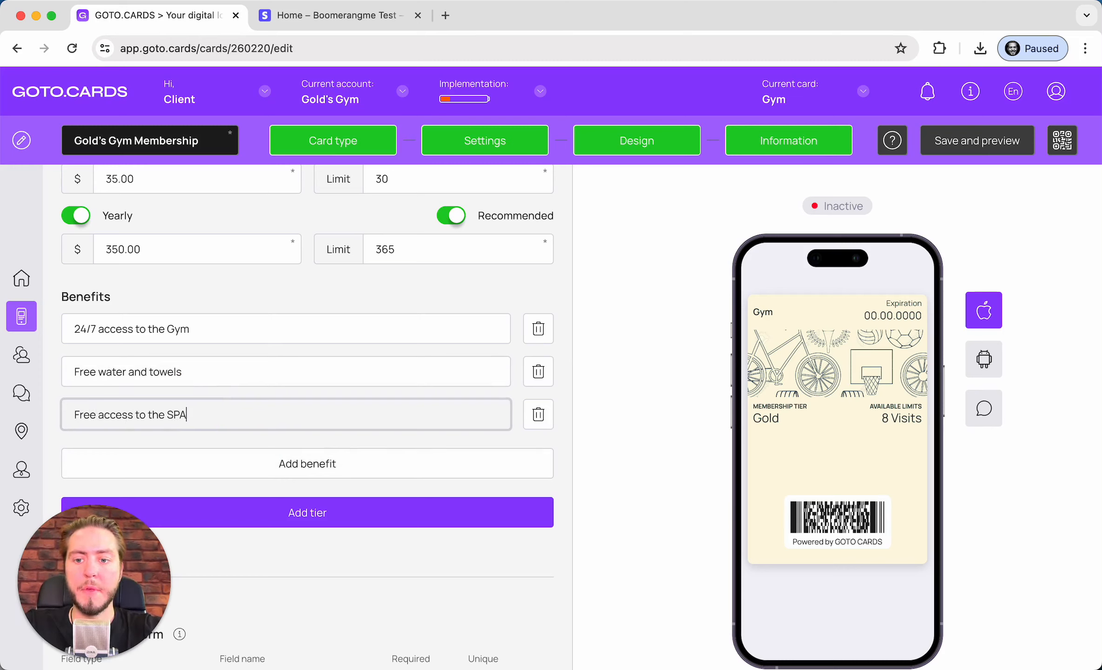
pyautogui.click(279, 465)
pyautogui.write('3')
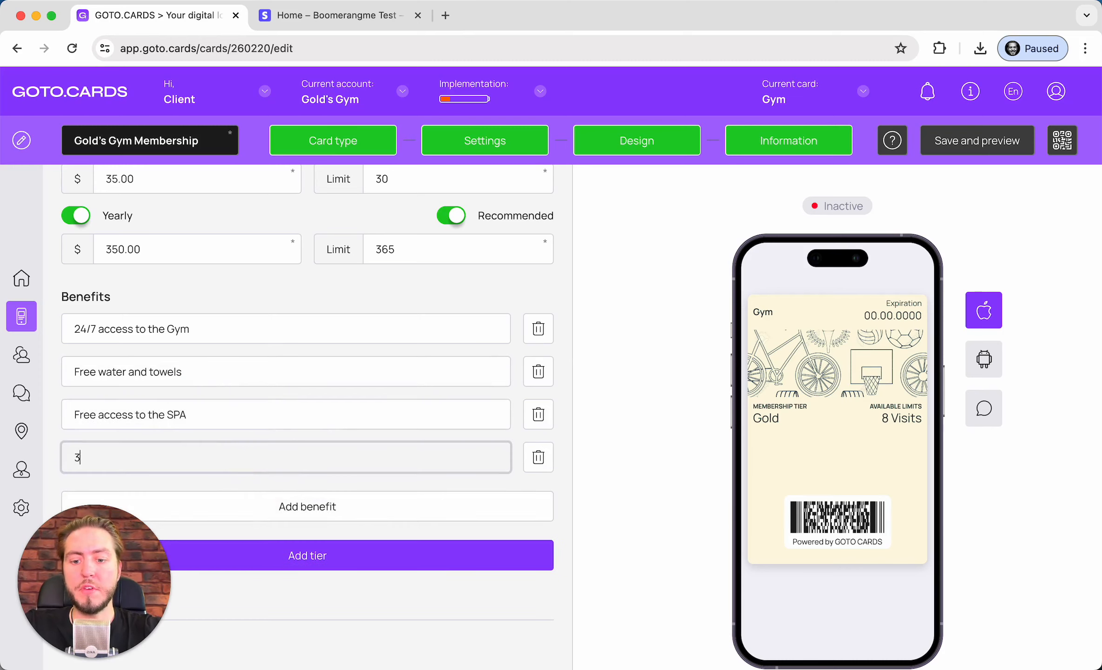
pyautogui.write(' personal')
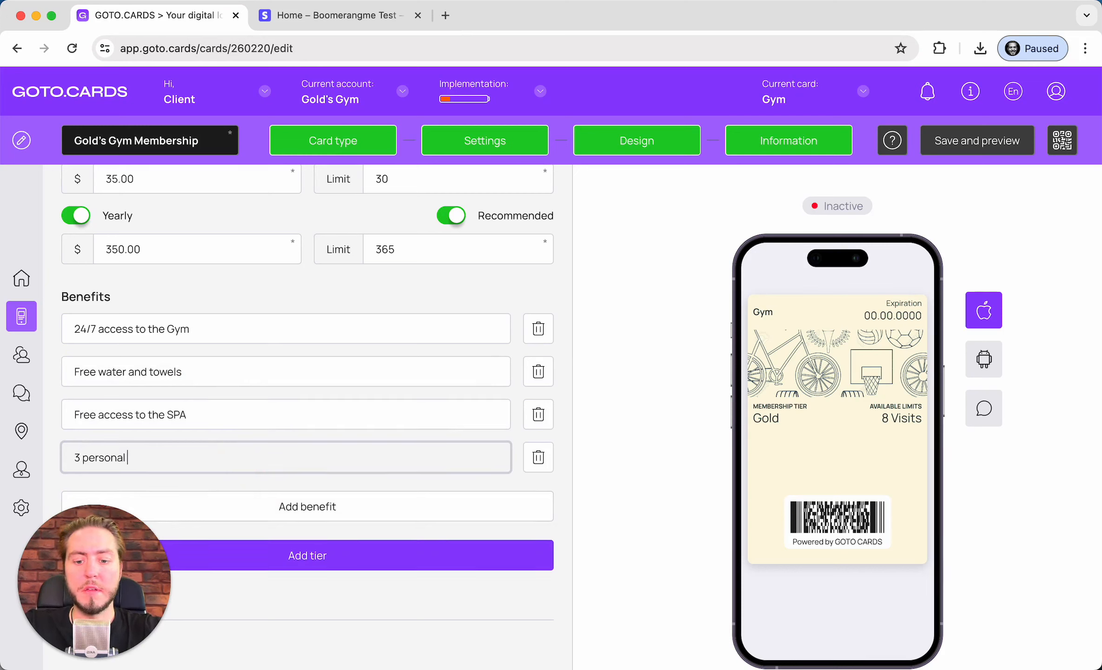
pyautogui.write(' trainings')
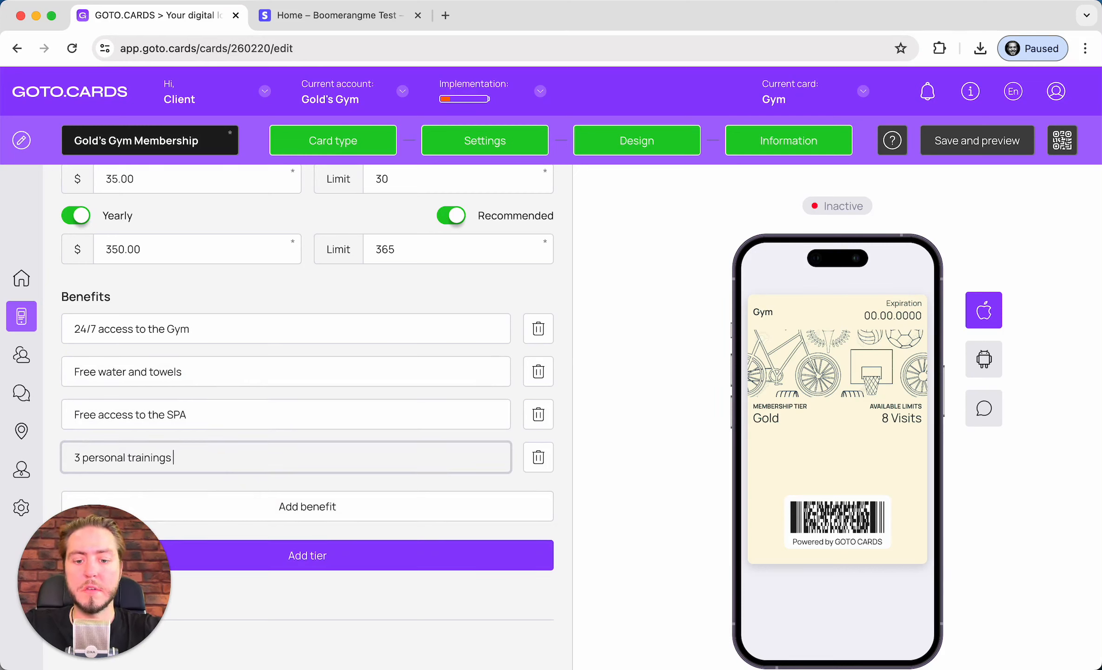
pyautogui.write(' with coach')
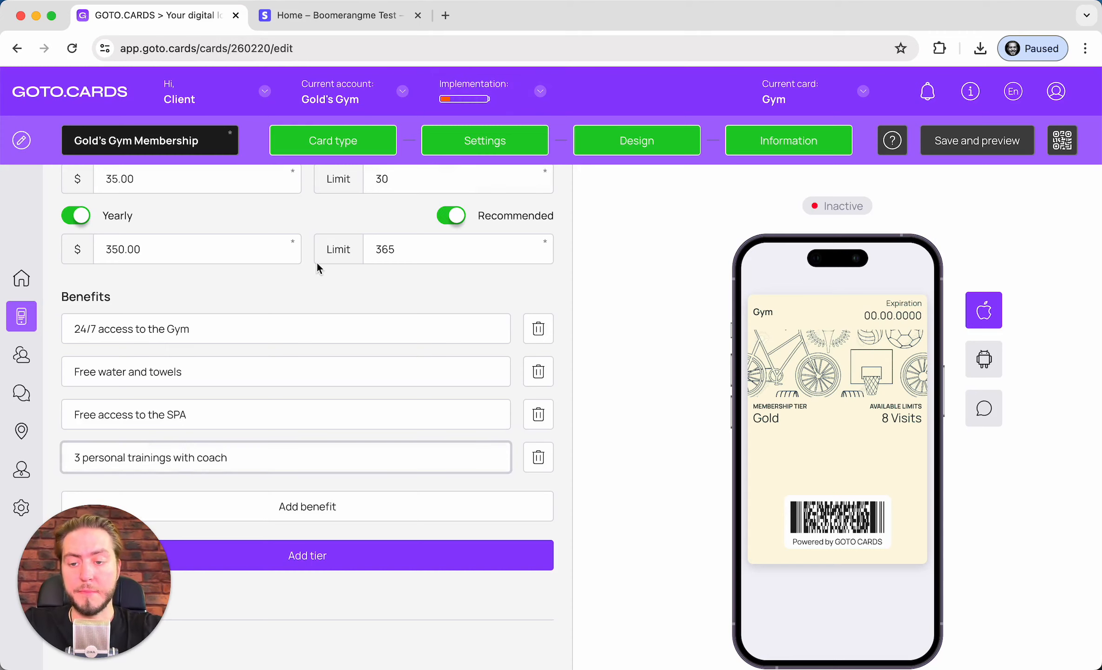
pyautogui.scroll(-2, 317, 262)
pyautogui.click(281, 310)
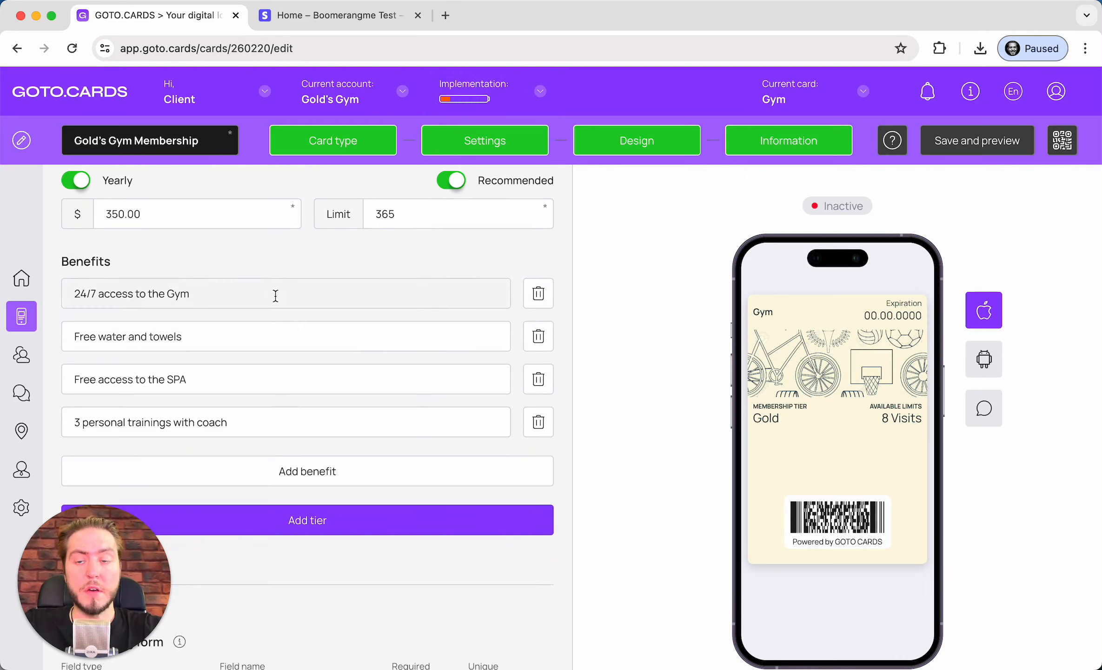
# Prefix the 24/7 access and Free water benefits with stopwatch and cup-with-straw emojis
pyautogui.click(278, 291)
pyautogui.press('super+Left')
pyautogui.press('ctrl+super+space')
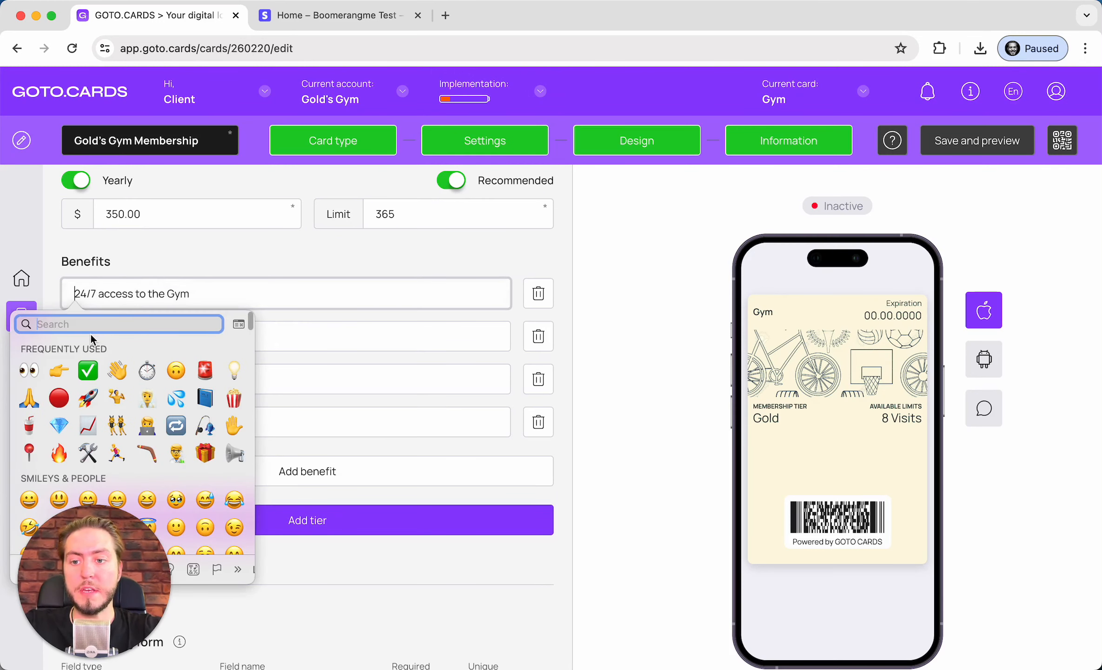
pyautogui.click(145, 369)
pyautogui.click(128, 329)
pyautogui.press('super+Left')
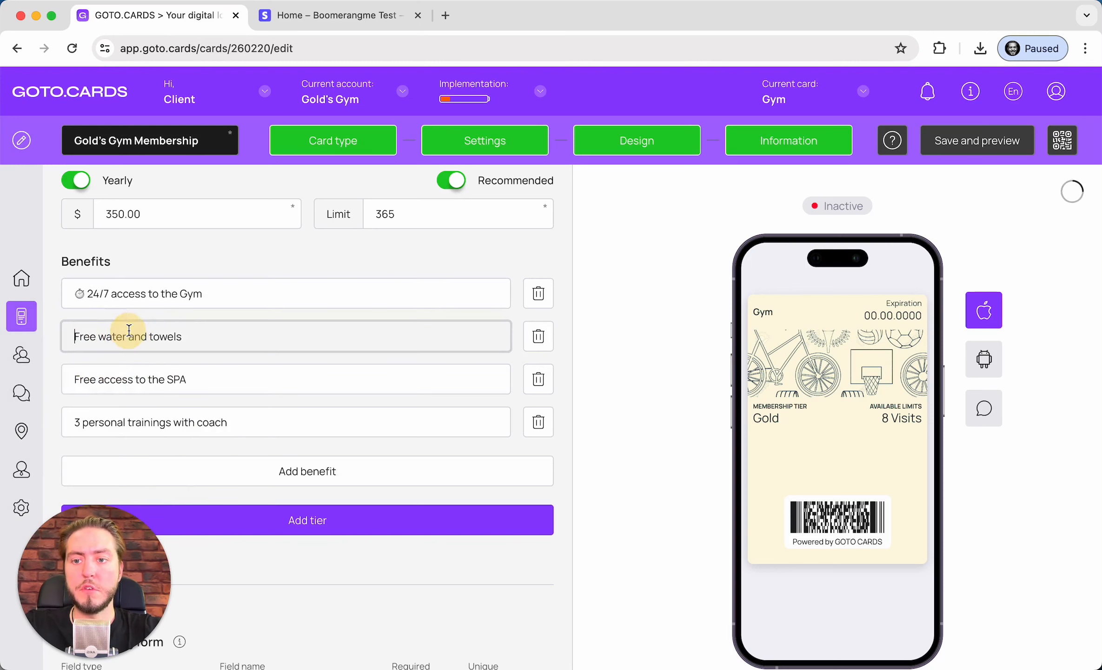
pyautogui.press('ctrl+super+space')
pyautogui.scroll(-2, 222, 315)
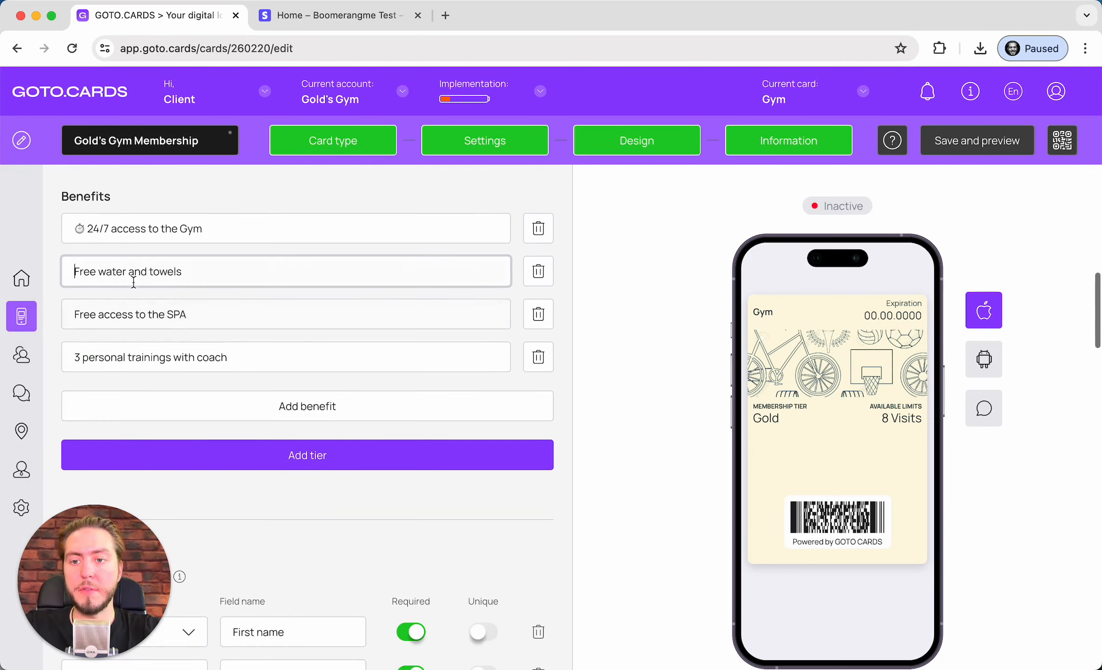
pyautogui.press('ctrl+super+space')
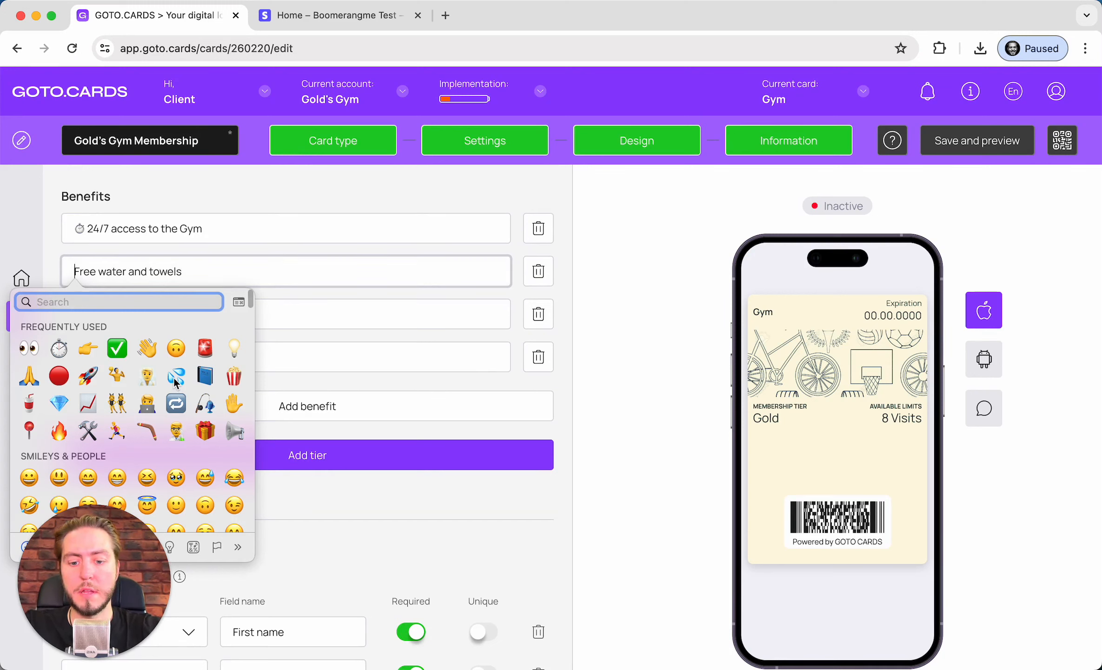
pyautogui.write('drink')
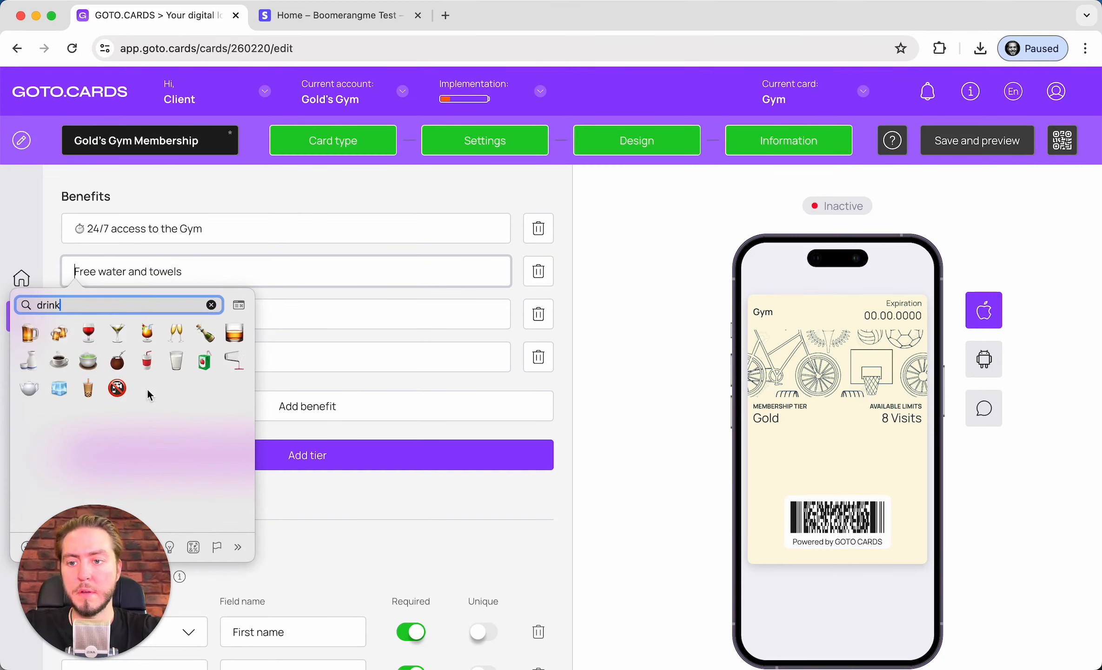
pyautogui.click(148, 362)
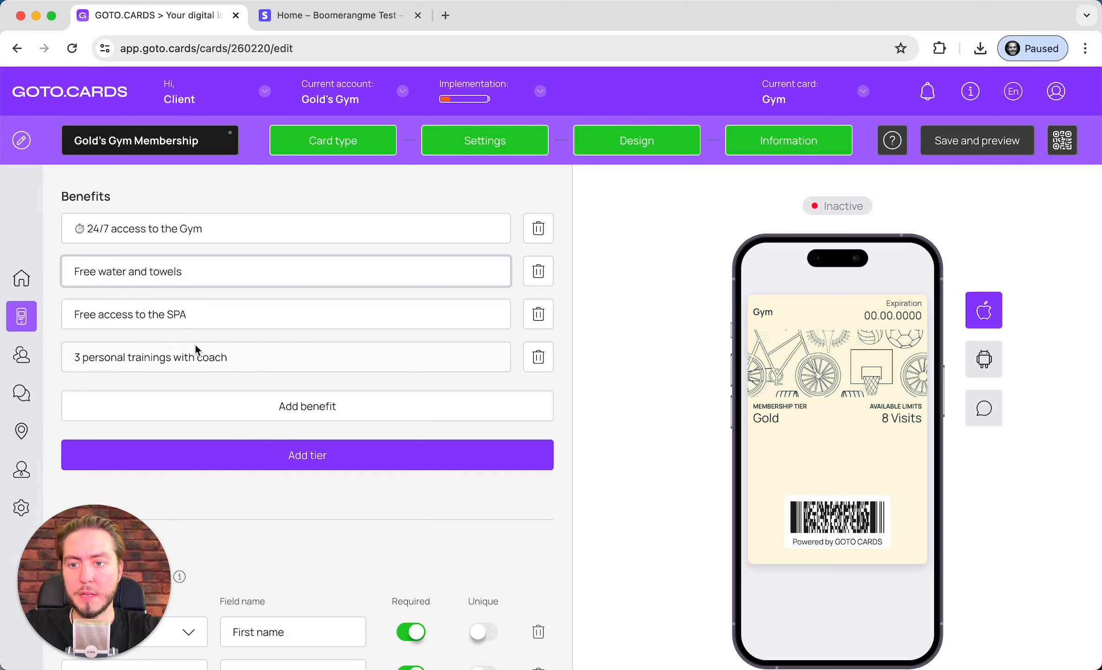
pyautogui.click(130, 313)
pyautogui.click(85, 272)
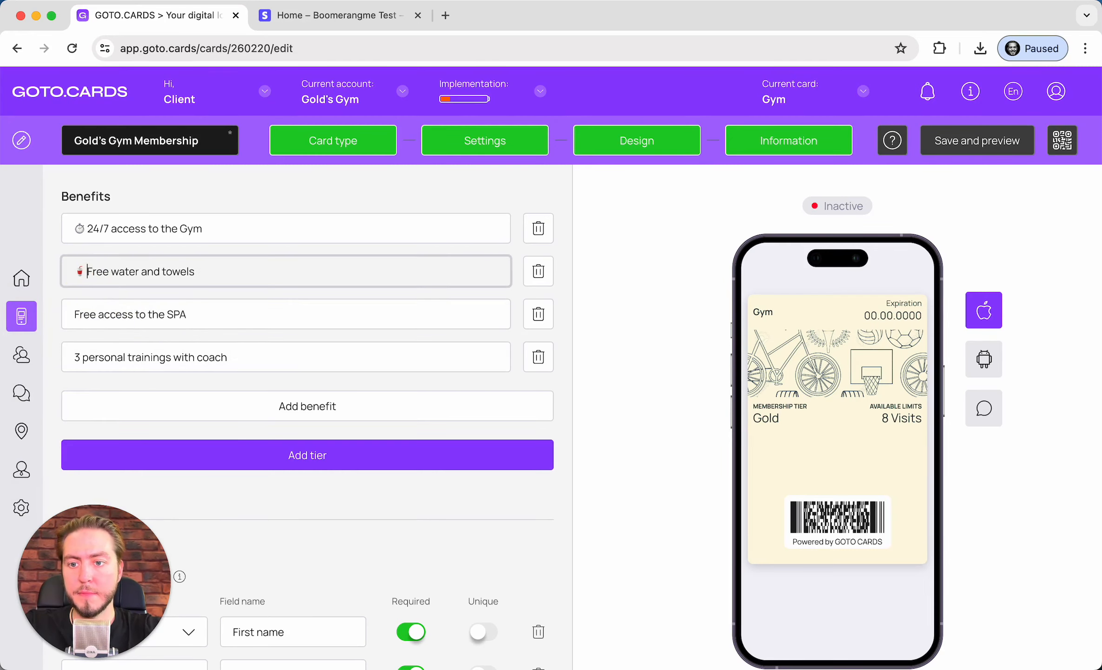
# Prefix the SPA and coaching benefits with steam-room and sports emojis, trimming the stopwatch's extra space
pyautogui.press('Tab')
pyautogui.press('Left')
pyautogui.press('ctrl+super+space')
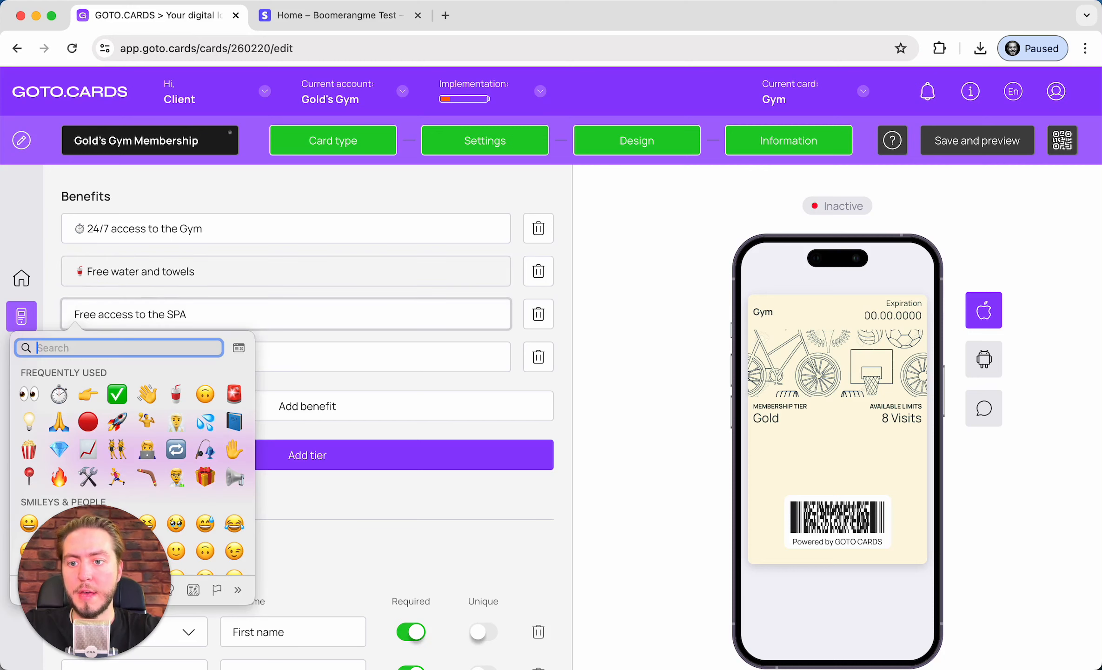
pyautogui.write('spa')
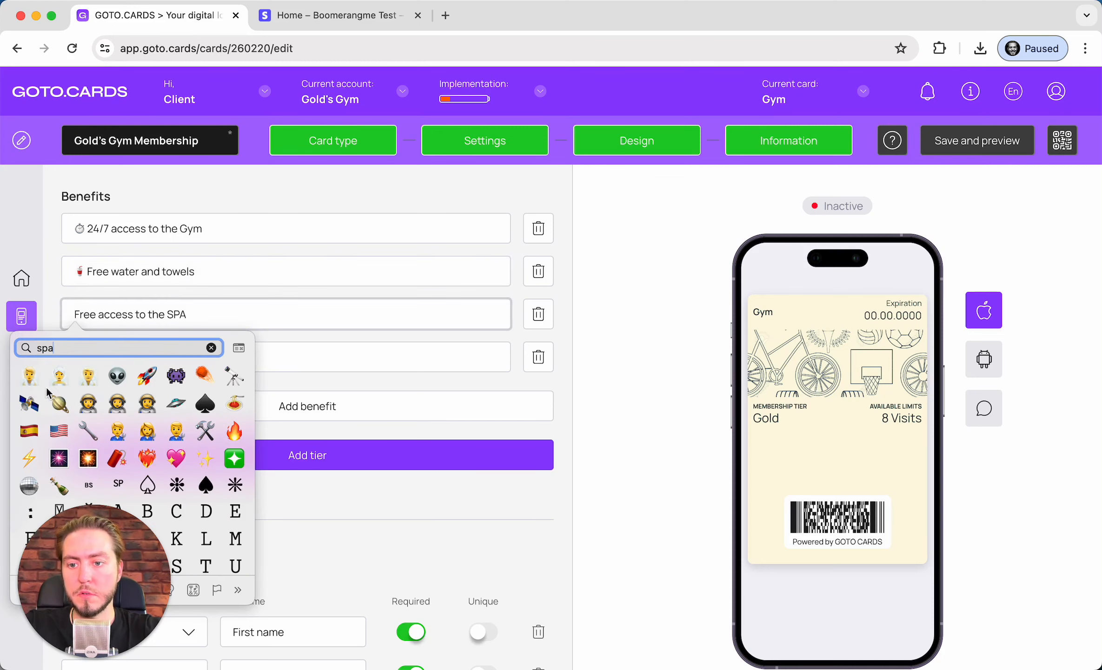
pyautogui.click(87, 380)
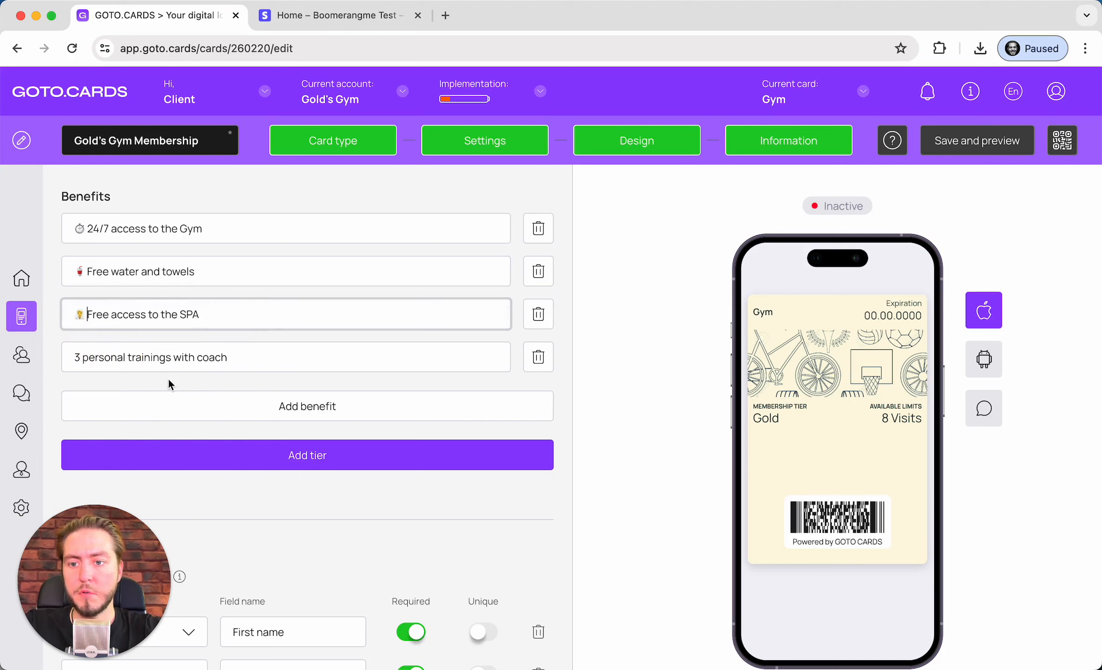
pyautogui.click(185, 355)
pyautogui.press('super+Left')
pyautogui.press('ctrl+super+space')
pyautogui.write('s')
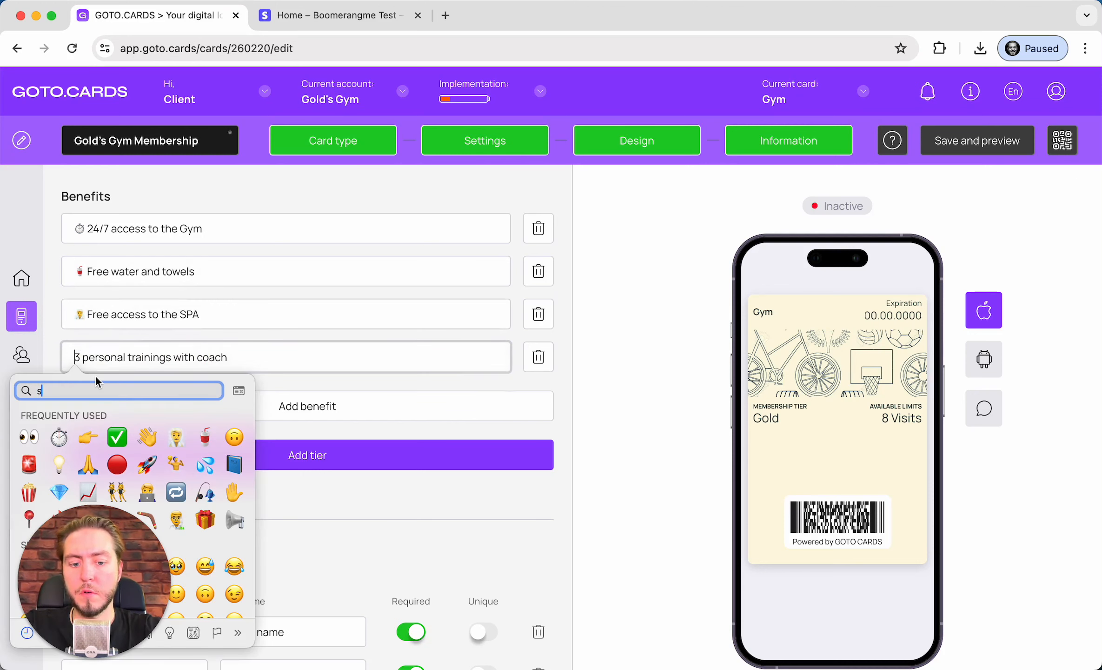
pyautogui.write('port')
pyautogui.scroll(-3, 120, 512)
pyautogui.scroll(1, 120, 526)
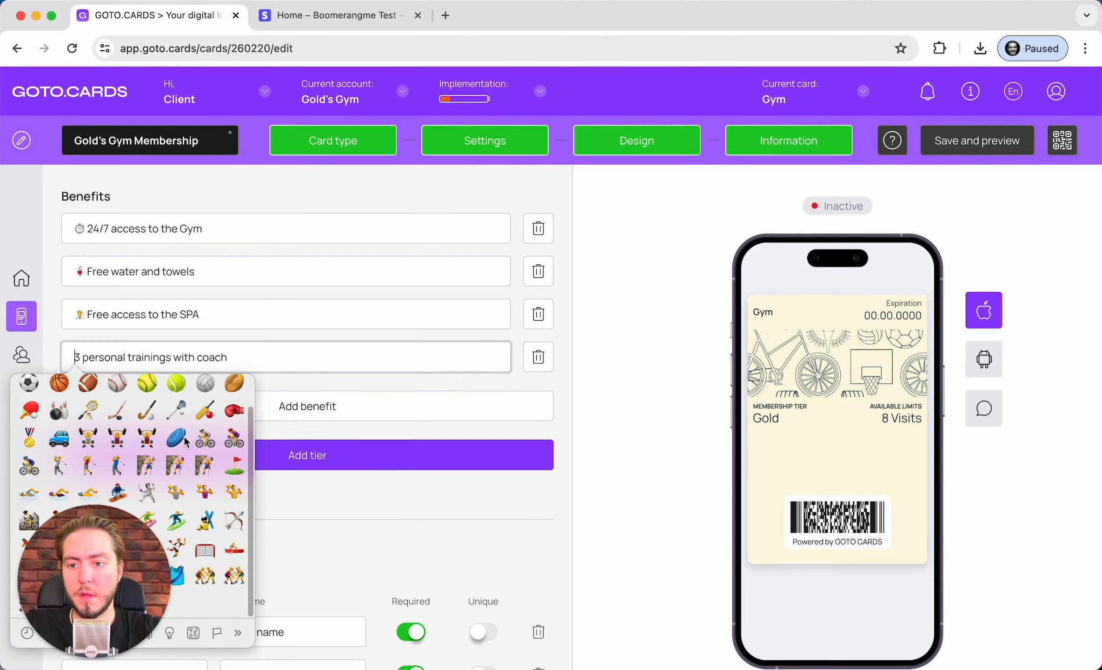
pyautogui.click(231, 497)
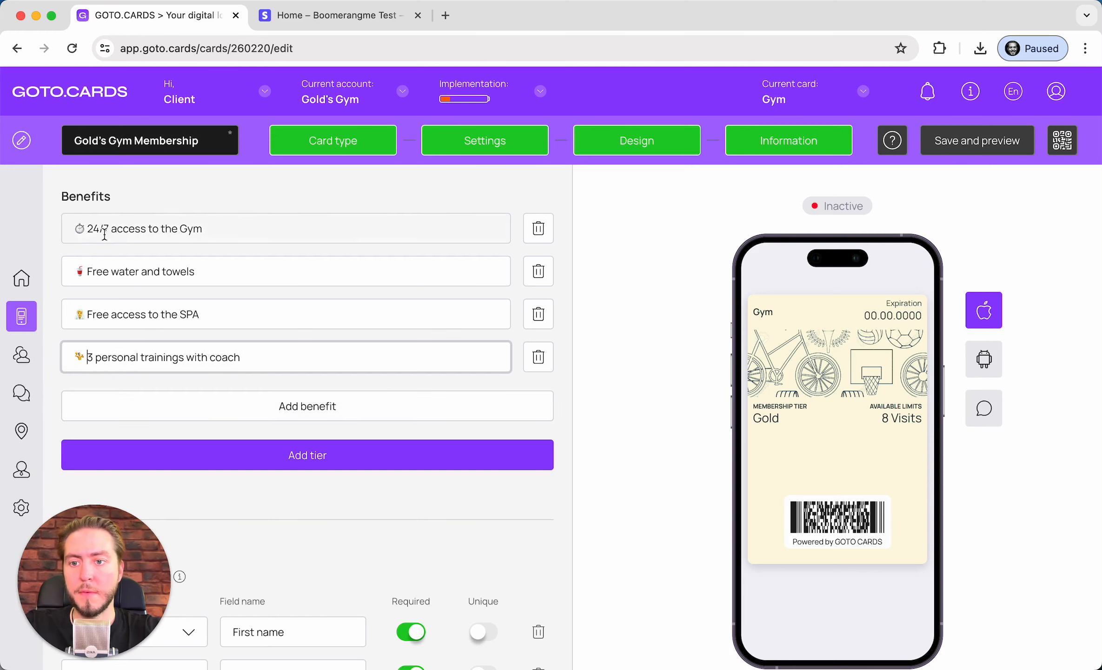
pyautogui.click(87, 229)
pyautogui.press('BackSpace')
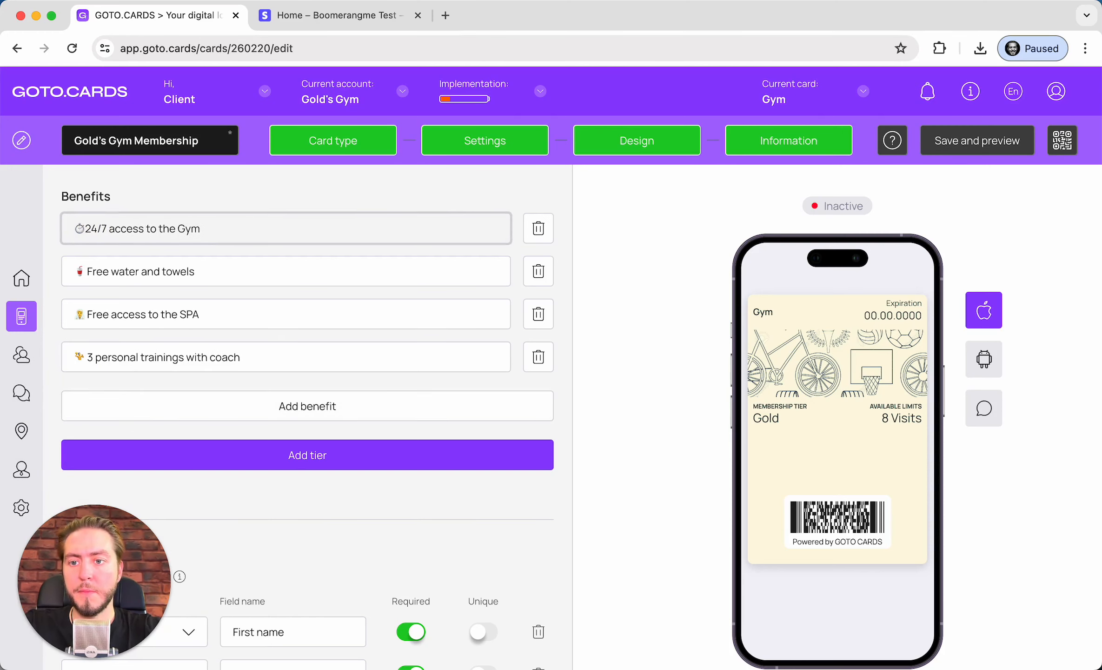
# Rename the second tier from Basic to Premium and change 'regular' to 'VIP' in its description
pyautogui.scroll(-3, 265, 352)
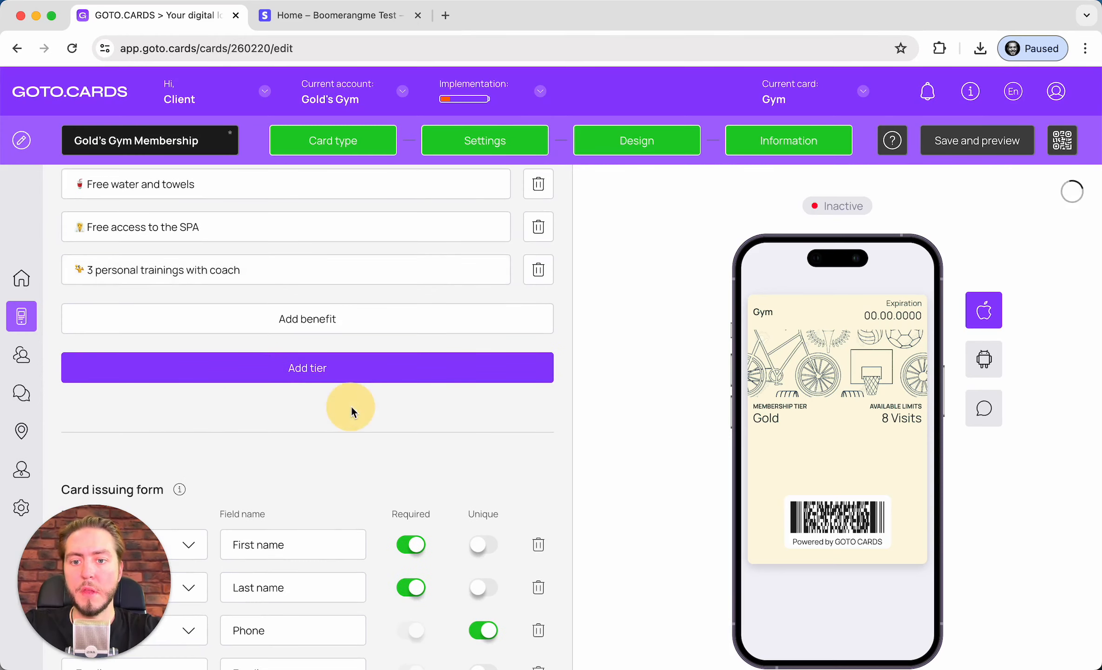
pyautogui.scroll(10, 352, 410)
pyautogui.scroll(-6, 352, 410)
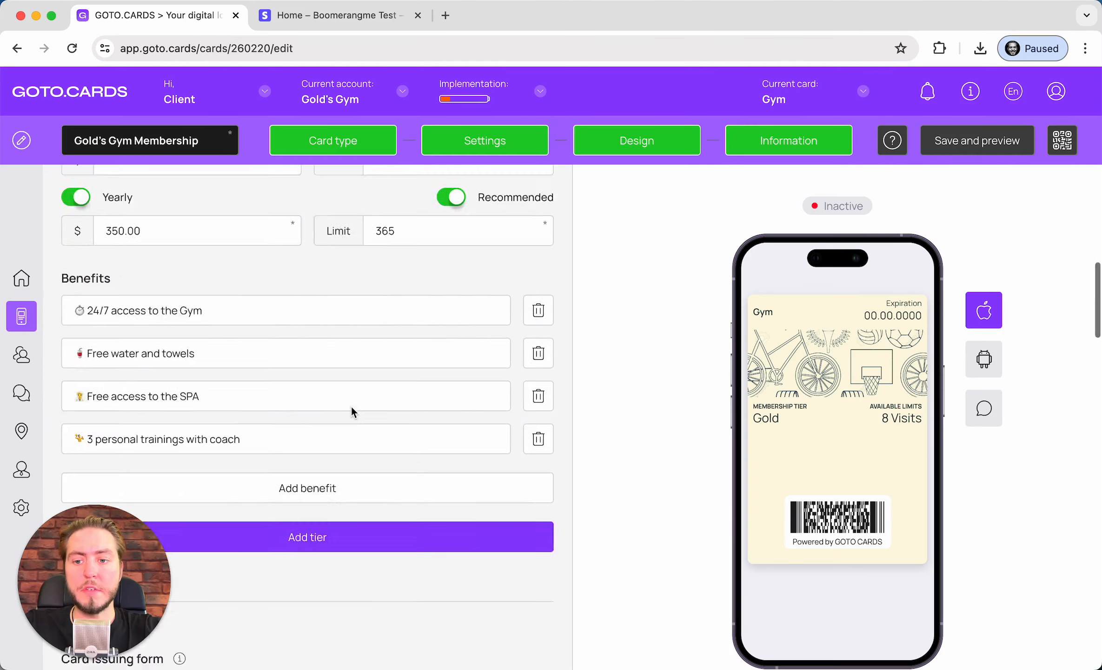
pyautogui.scroll(-3, 325, 407)
pyautogui.scroll(10, 409, 381)
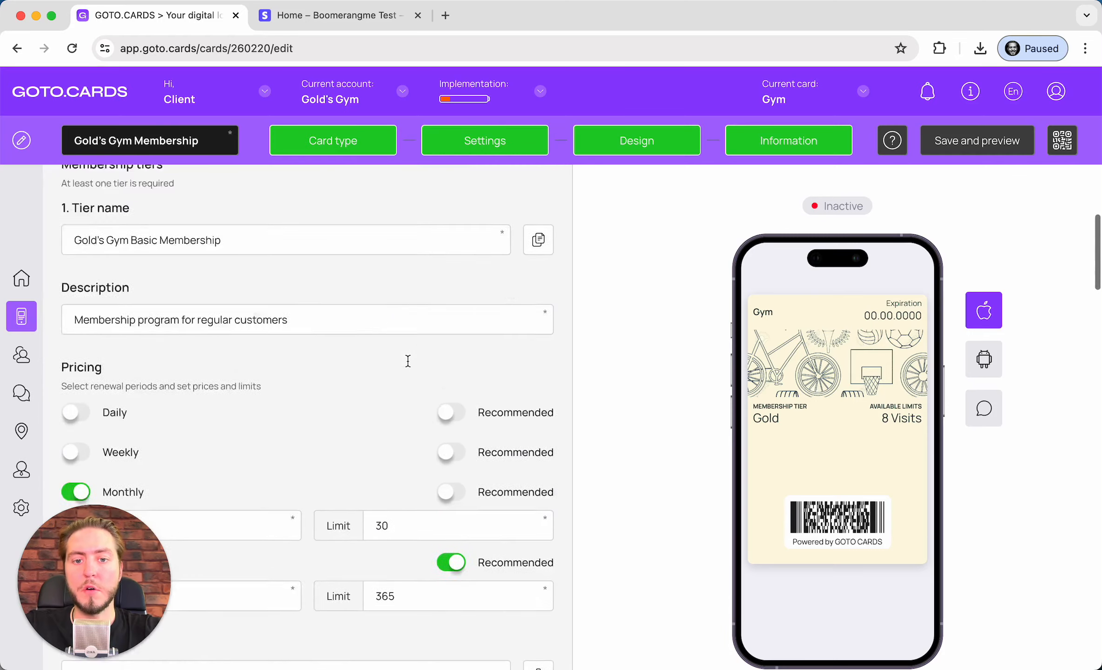
pyautogui.scroll(2, 408, 360)
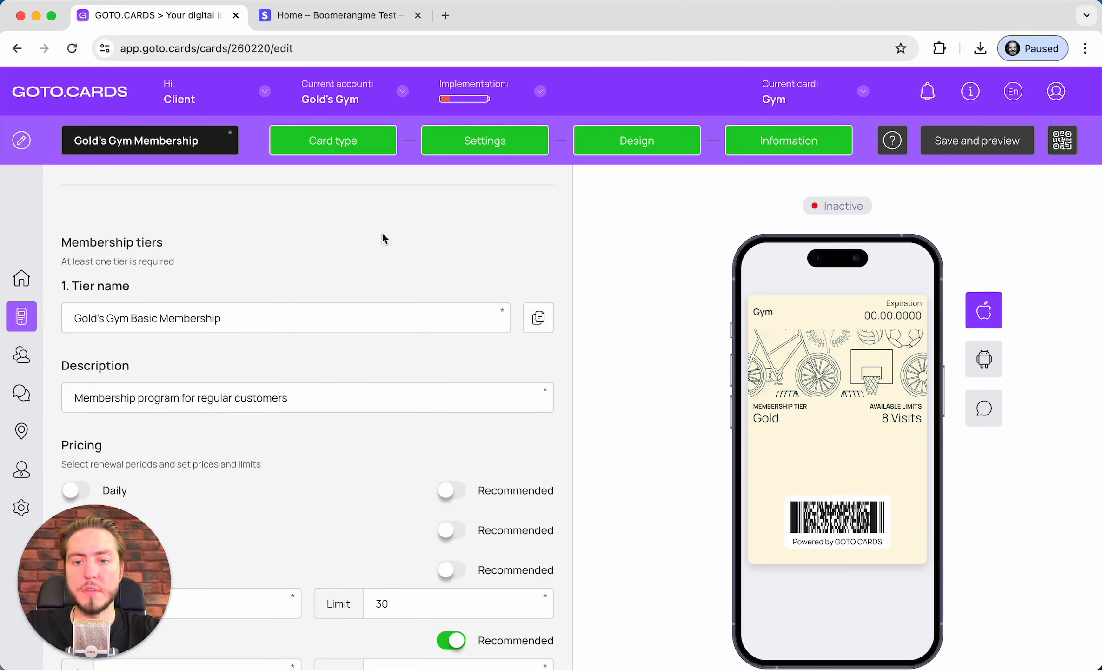
pyautogui.scroll(-15, 311, 495)
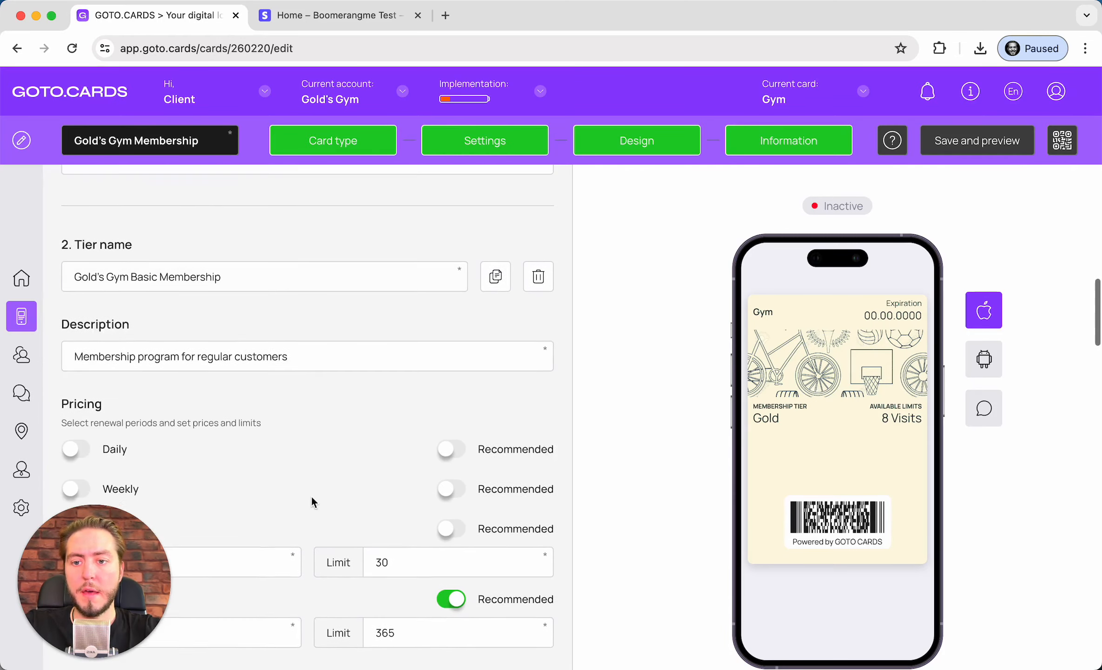
pyautogui.doubleClick(142, 276)
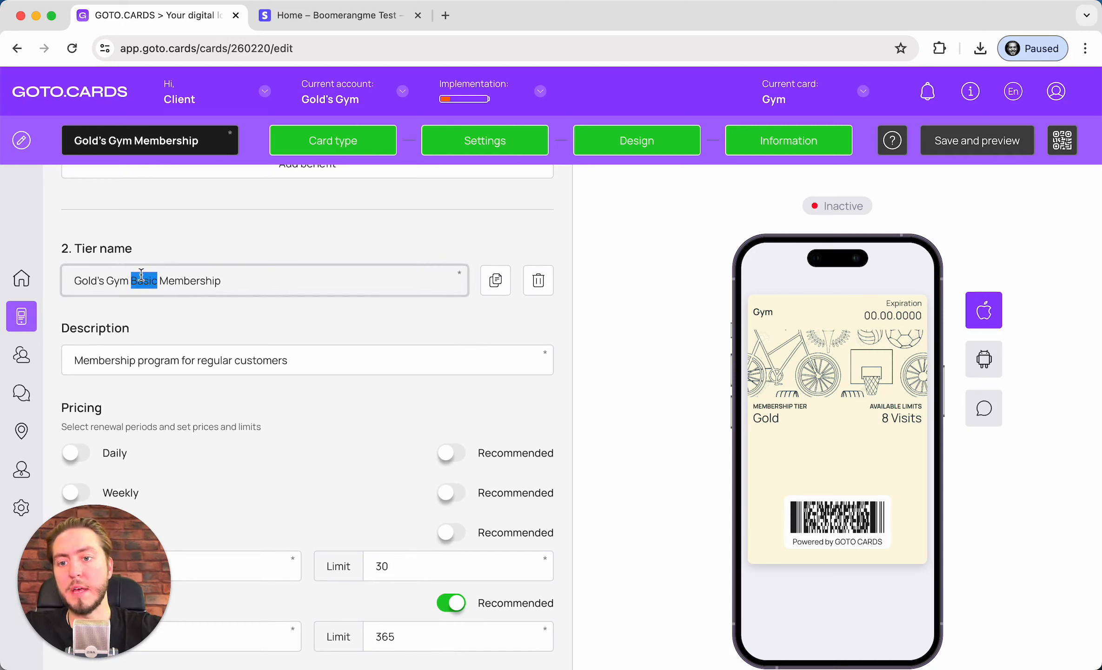
pyautogui.write('Premi')
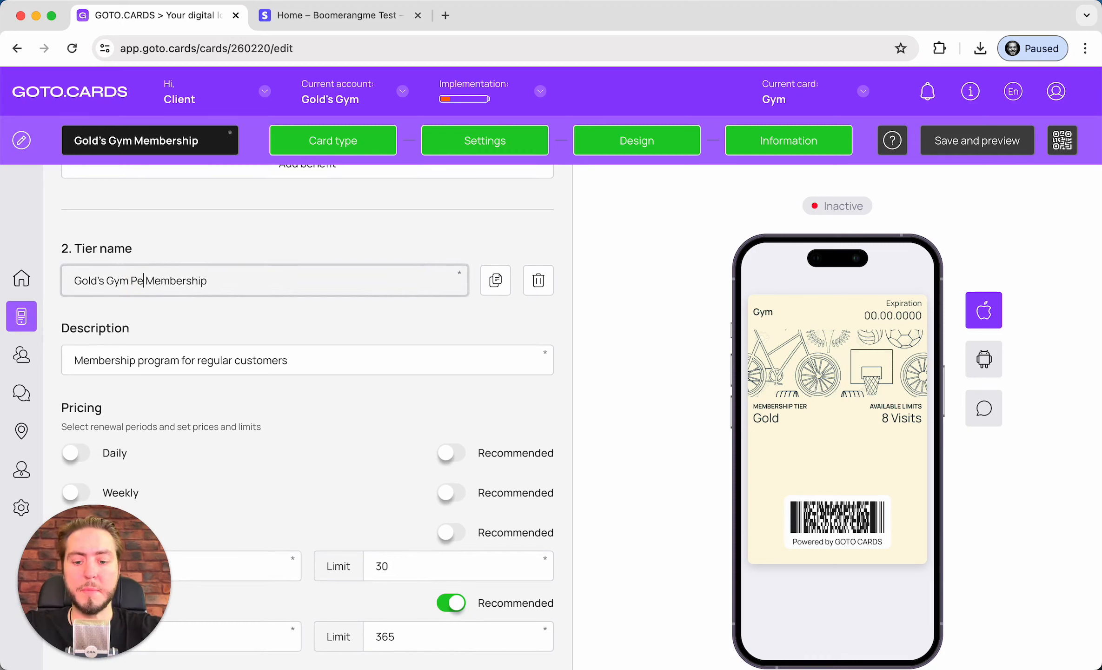
pyautogui.write('um')
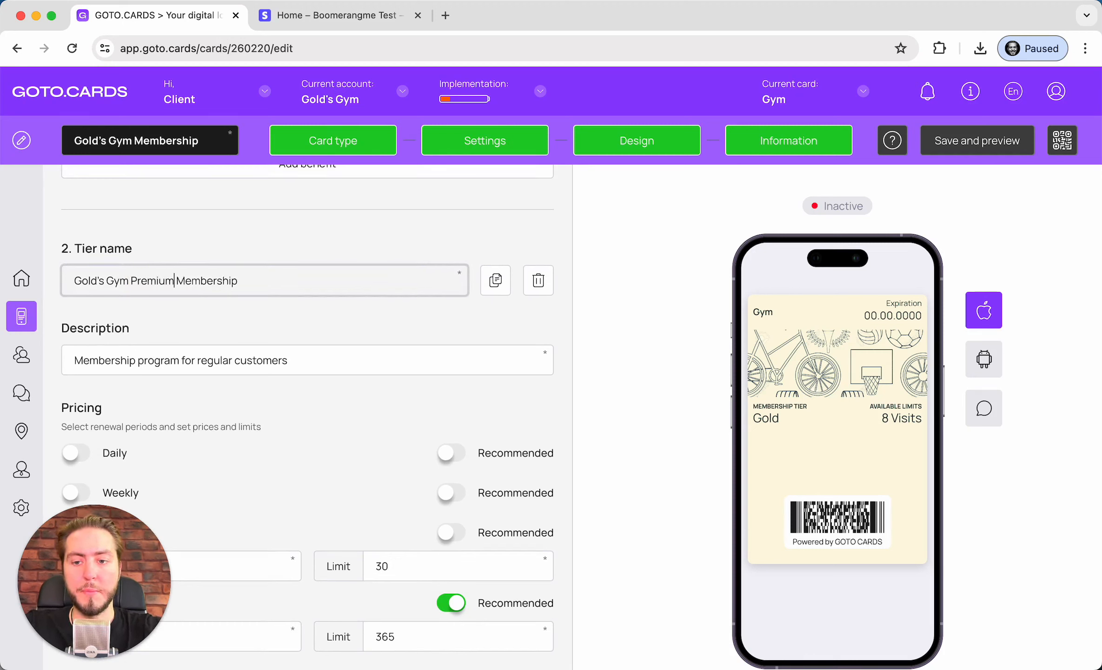
pyautogui.scroll(-3, 148, 335)
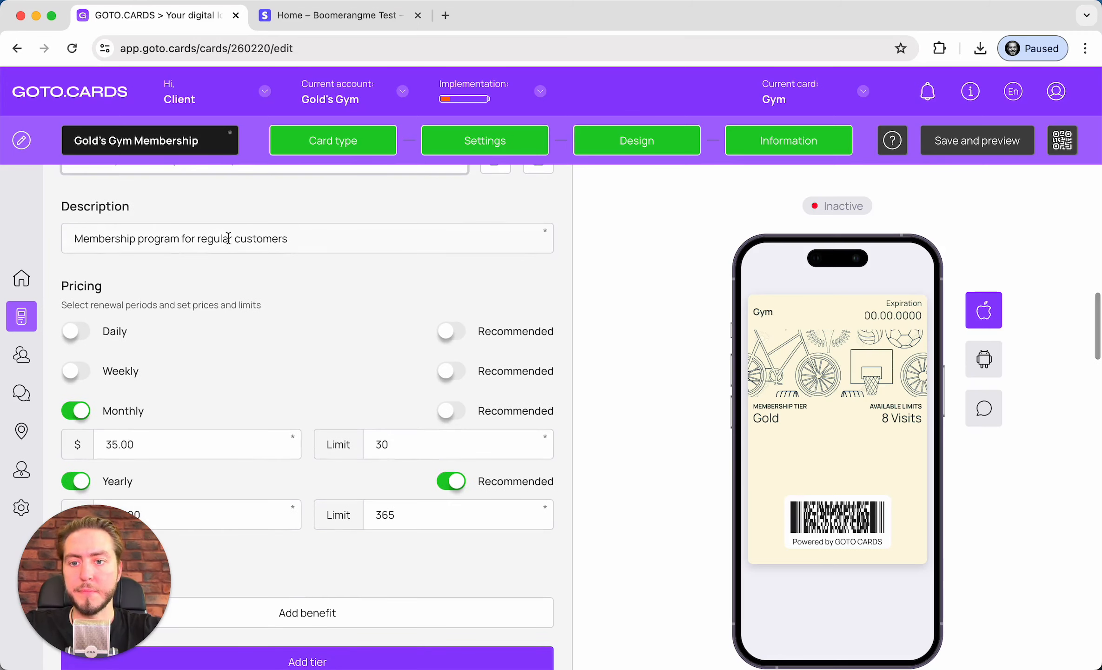
pyautogui.doubleClick(220, 238)
pyautogui.press('BackSpace')
pyautogui.write('VIP')
# Set the Premium monthly price to $70.00 with a limit of 90
pyautogui.scroll(-1, 209, 280)
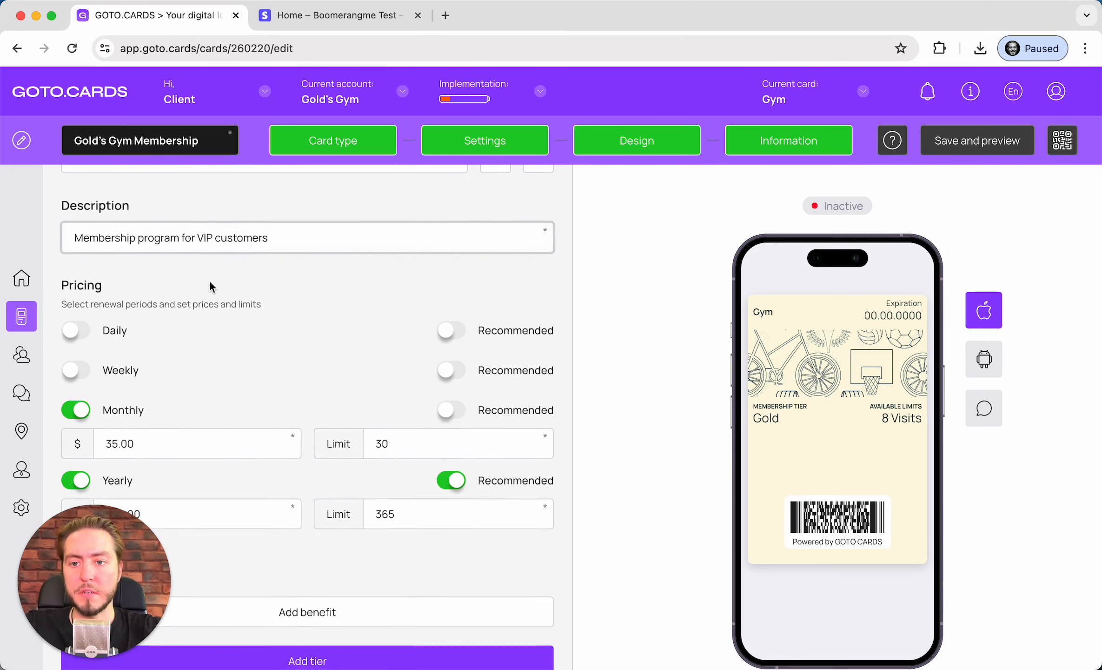
pyautogui.scroll(-2, 205, 395)
pyautogui.doubleClick(149, 292)
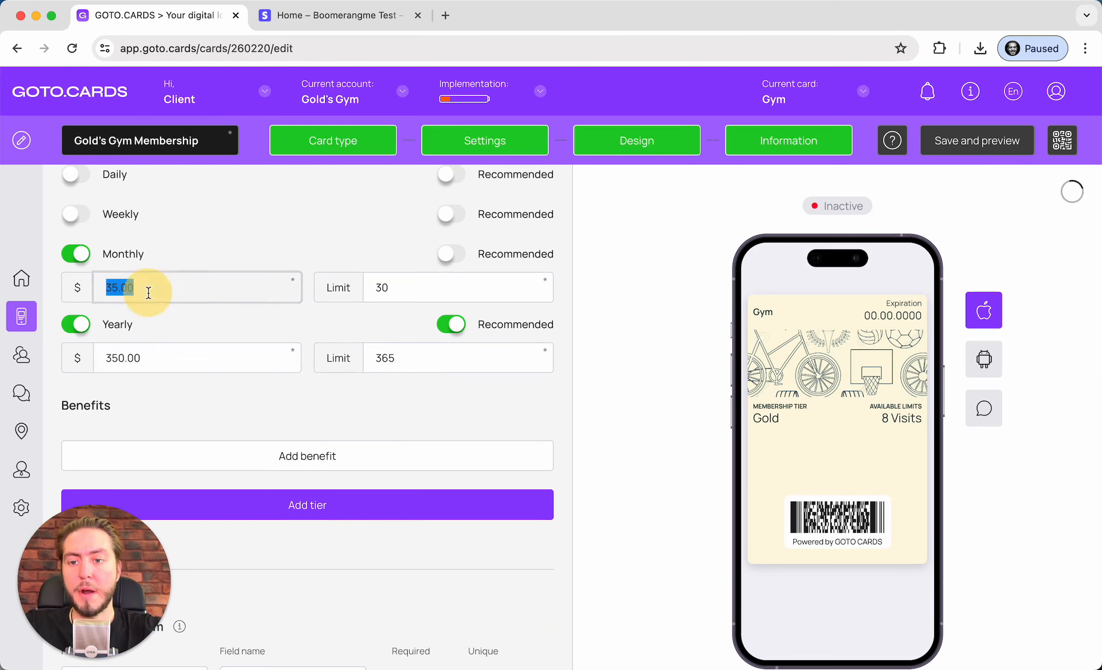
pyautogui.write('70')
pyautogui.press('Tab')
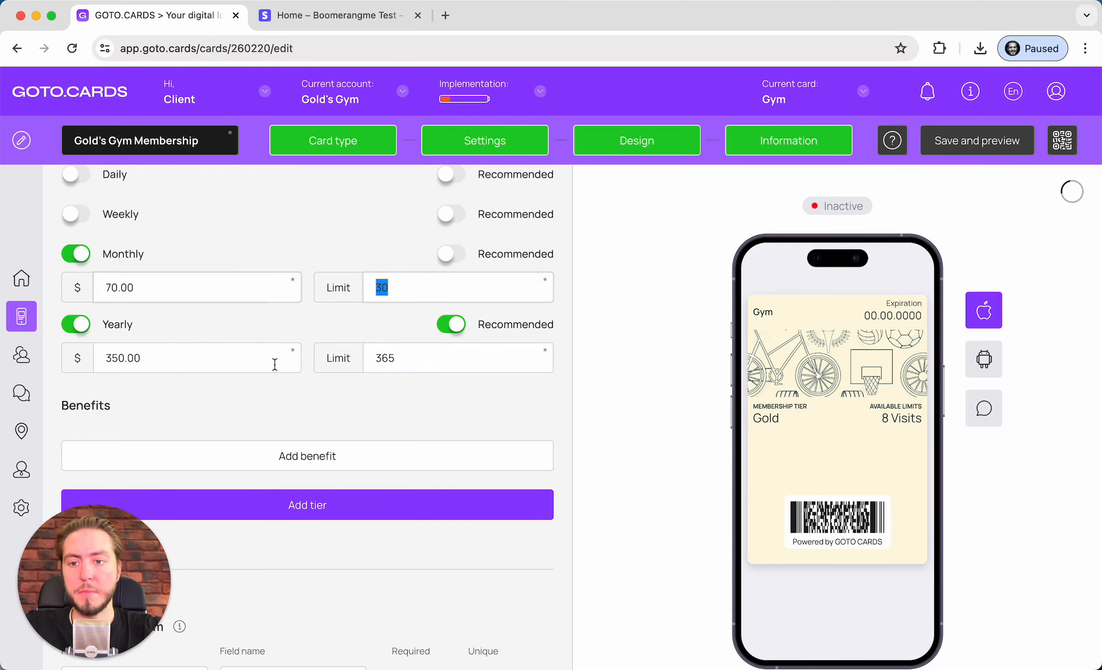
pyautogui.press('BackSpace')
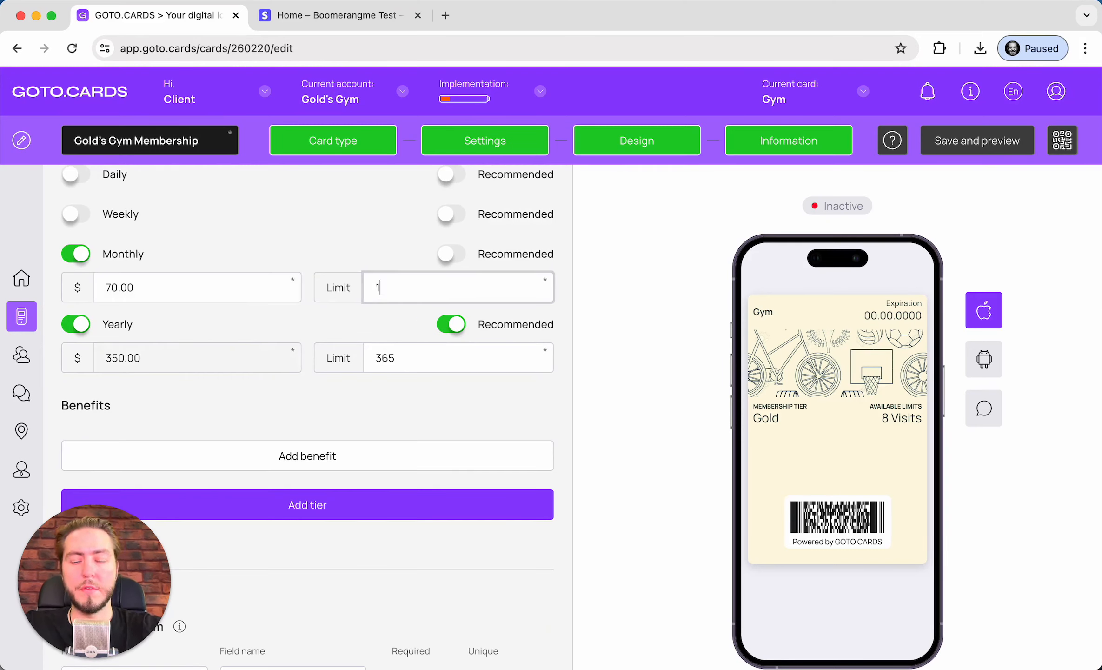
pyautogui.write('90')
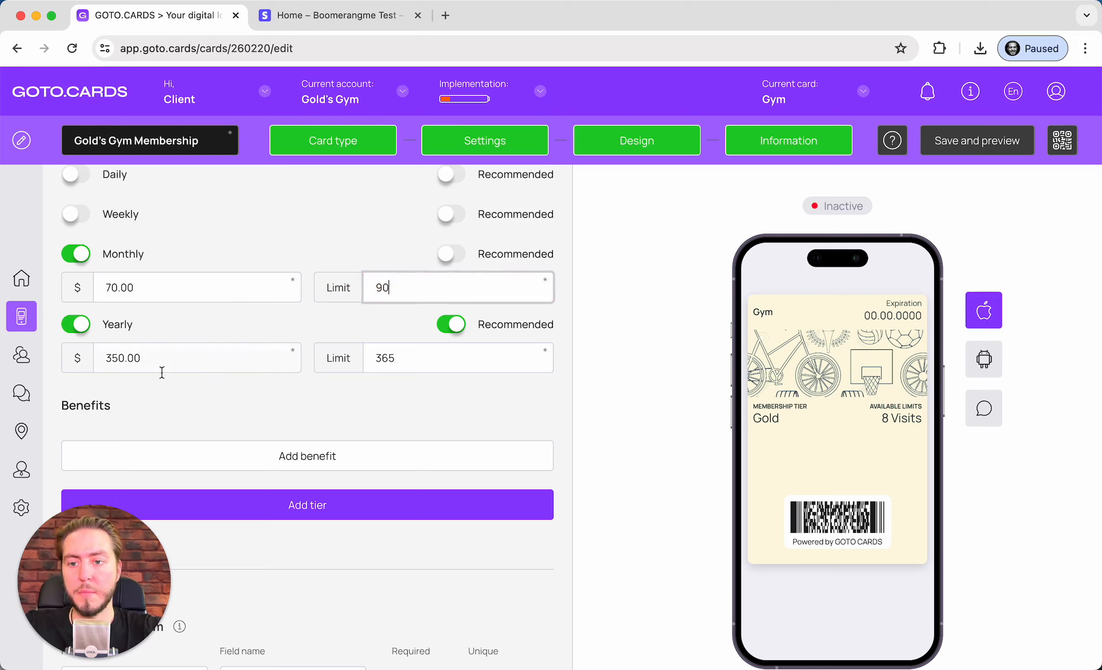
# Set the Premium yearly price to $700.00 with a limit of 1500
pyautogui.doubleClick(167, 355)
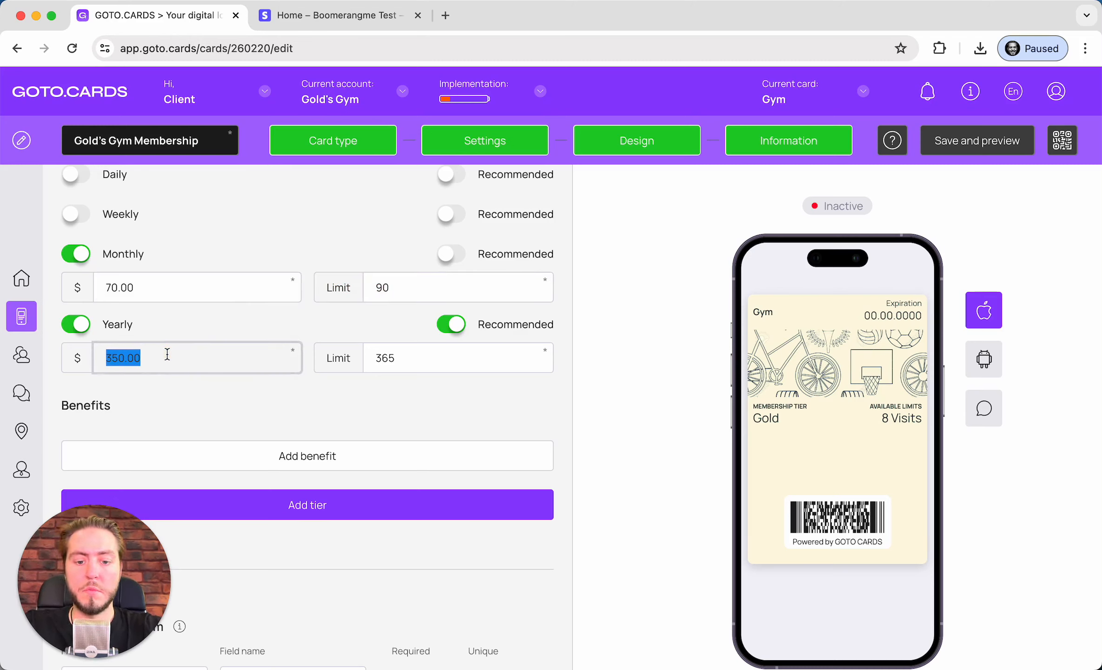
pyautogui.write('7')
pyautogui.press('Tab')
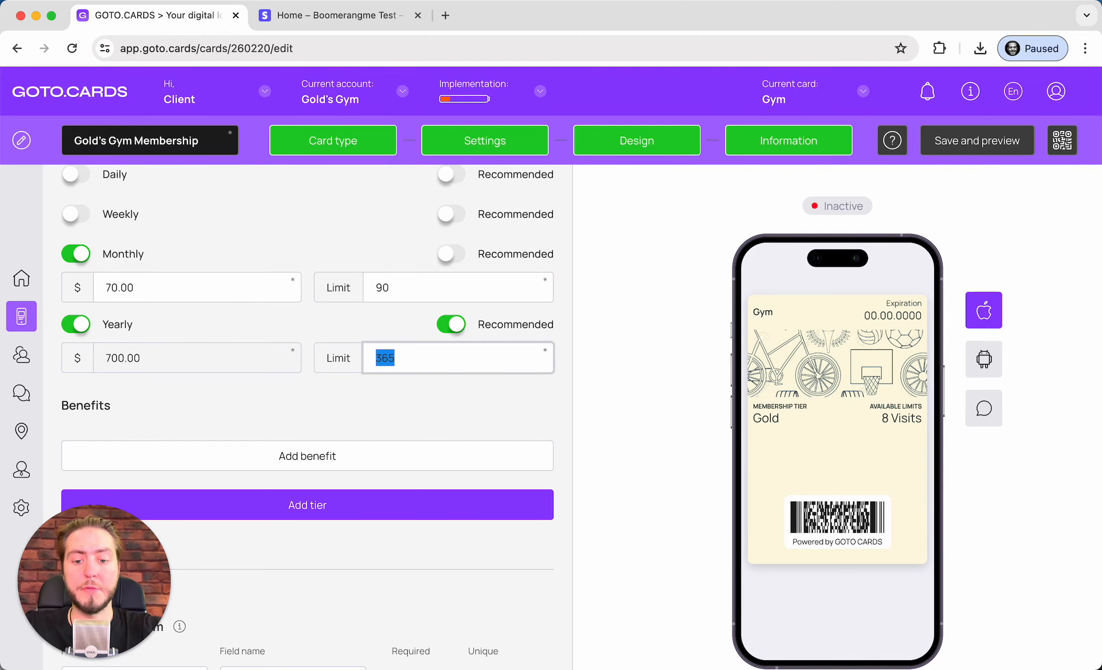
pyautogui.write('1500')
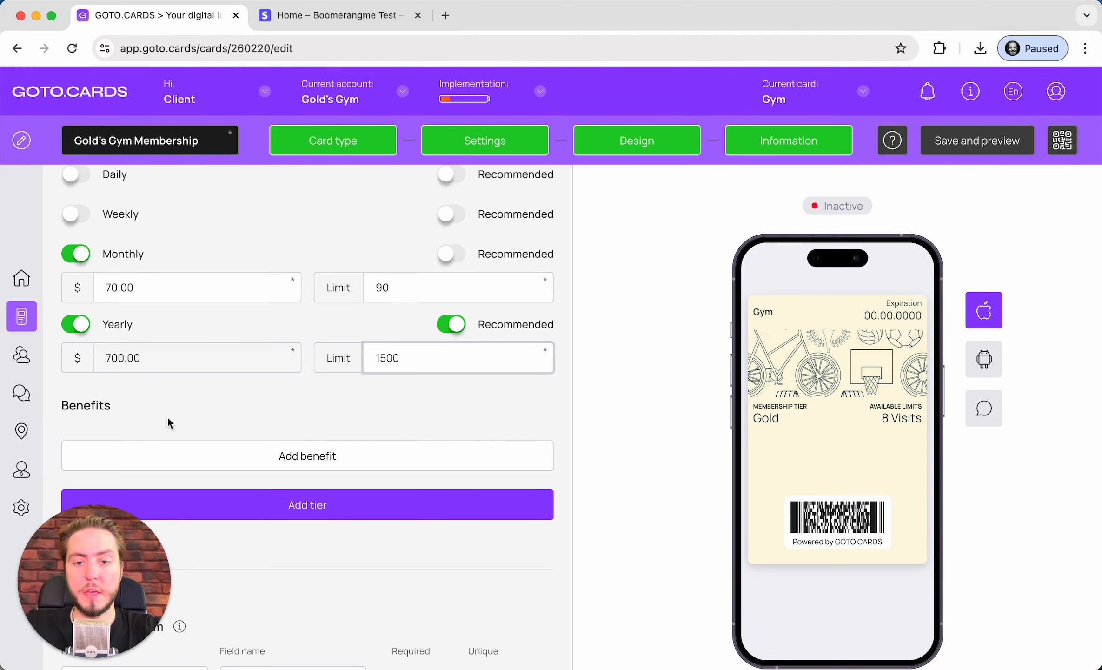
pyautogui.click(255, 434)
pyautogui.scroll(-3, 257, 436)
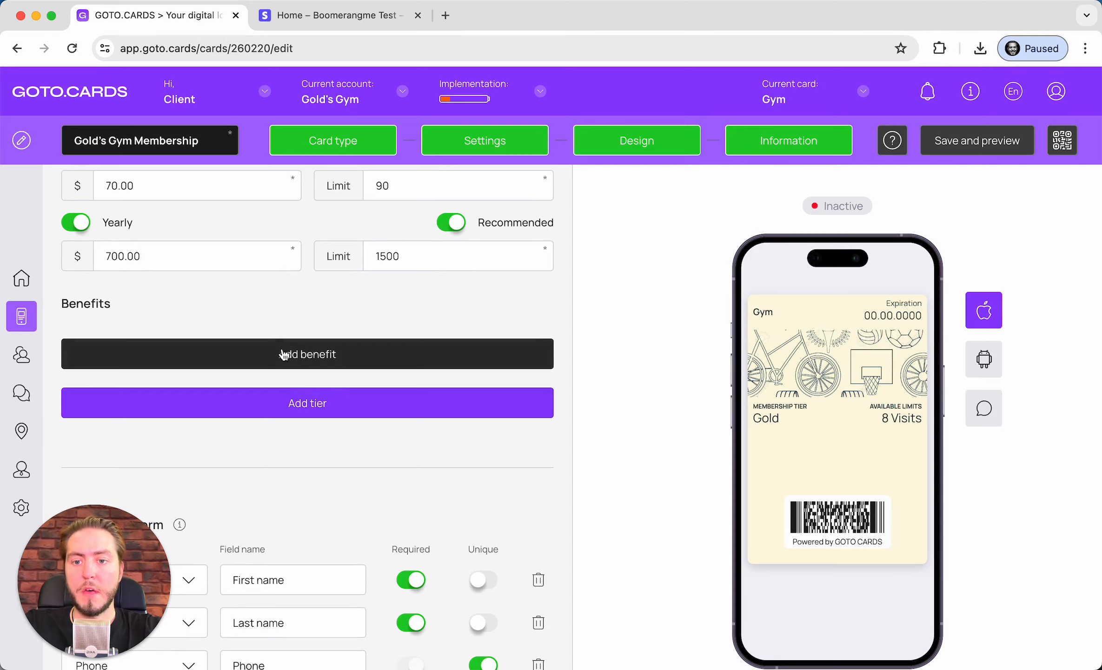
# Copy the '24/7 access' and 'Free water and towels' benefits from tier 1 into the Premium tier
pyautogui.click(284, 354)
pyautogui.scroll(20, 280, 347)
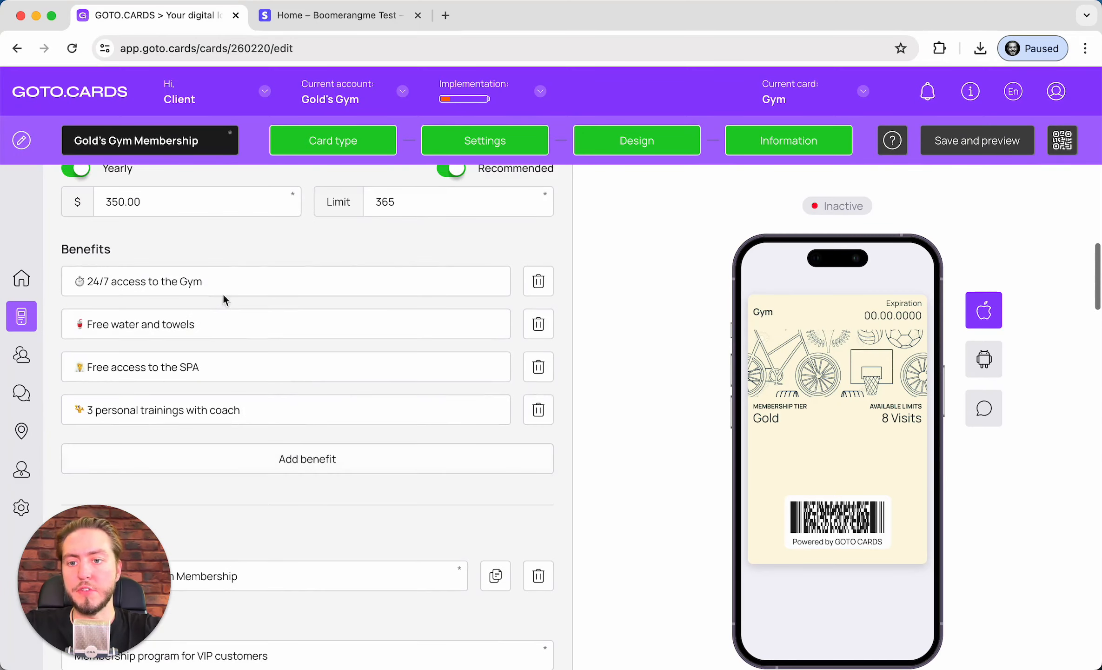
pyautogui.tripleClick(223, 295)
pyautogui.press('super+c')
pyautogui.scroll(-15, 229, 278)
pyautogui.click(232, 185)
pyautogui.press('super+v')
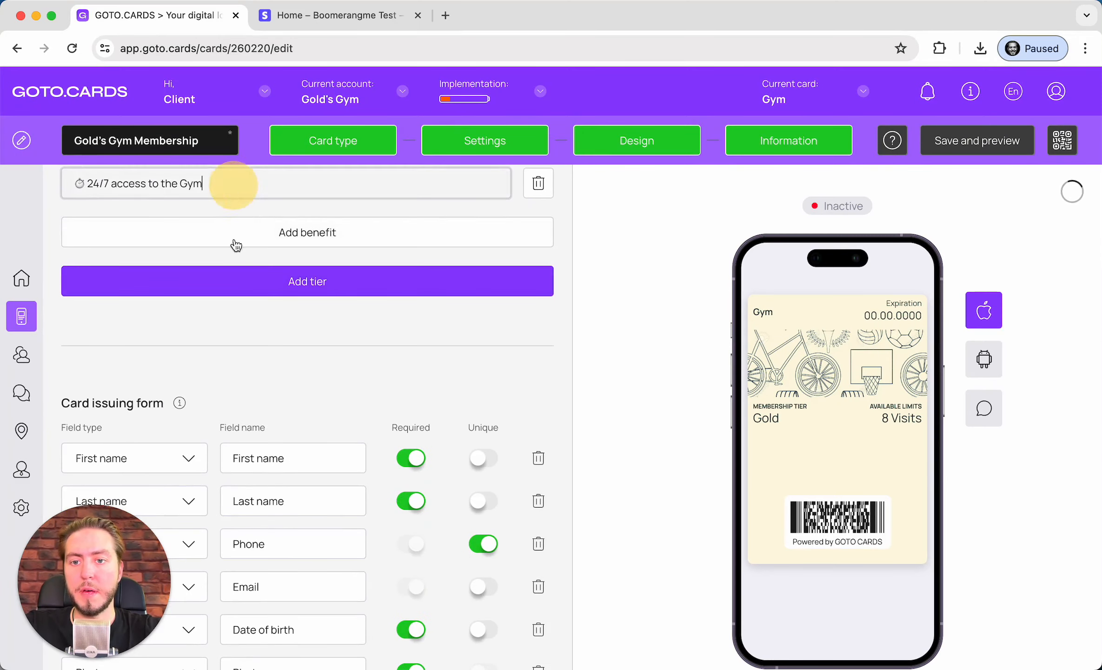
pyautogui.click(283, 230)
pyautogui.scroll(15, 283, 221)
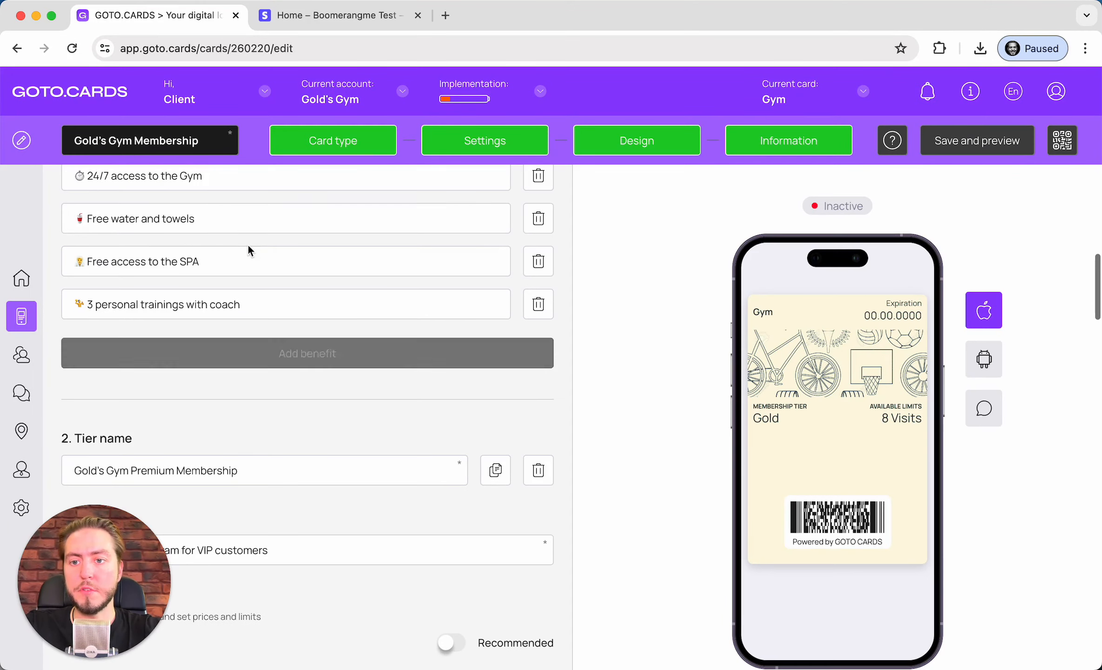
pyautogui.tripleClick(224, 226)
pyautogui.press('super+c')
pyautogui.scroll(-15, 224, 227)
pyautogui.click(207, 319)
pyautogui.press('super+v')
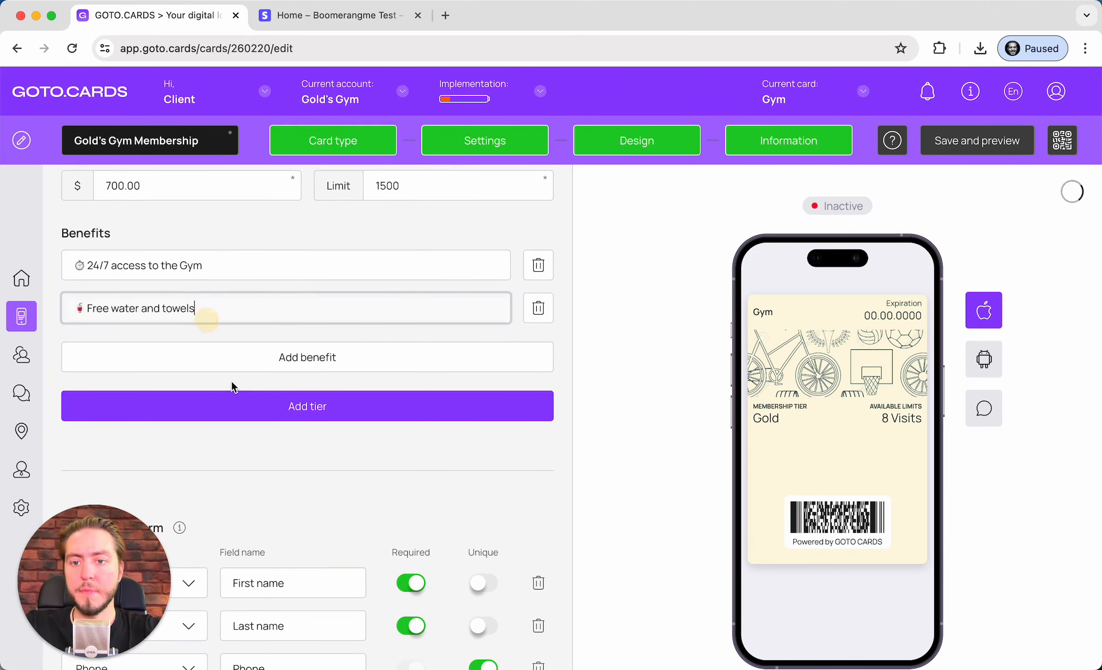
# Add 'Free access to the SPA' and '30 personal trainings with coach' as Premium benefits
pyautogui.click(233, 357)
pyautogui.scroll(15, 233, 356)
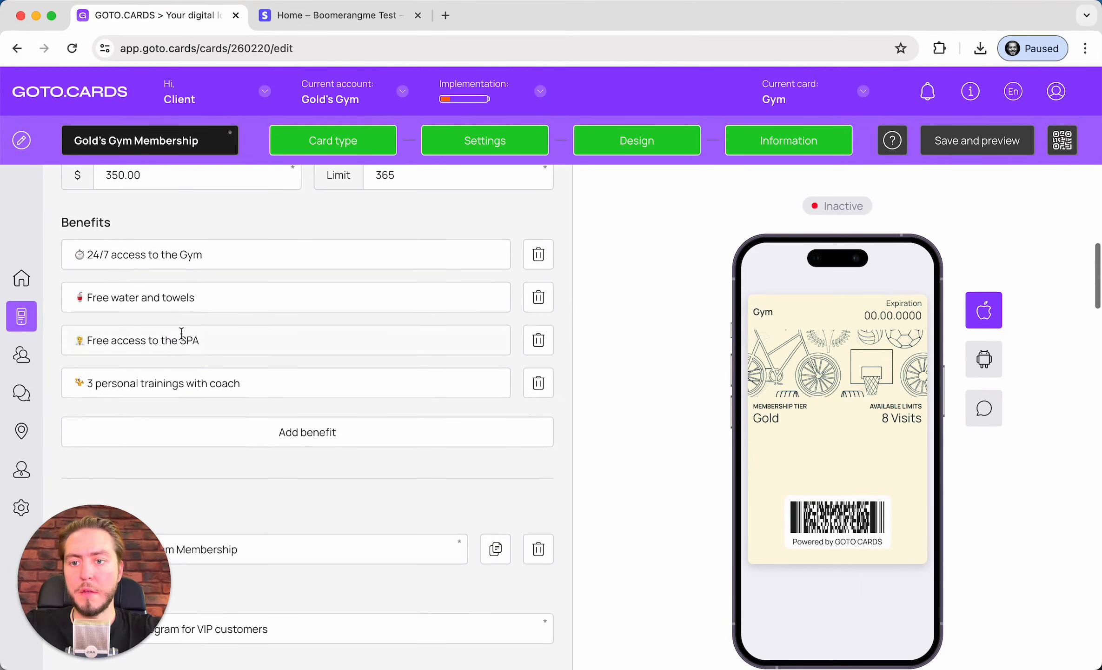
pyautogui.tripleClick(182, 333)
pyautogui.press('super+c')
pyautogui.scroll(-15, 182, 333)
pyautogui.click(181, 194)
pyautogui.press('super+v')
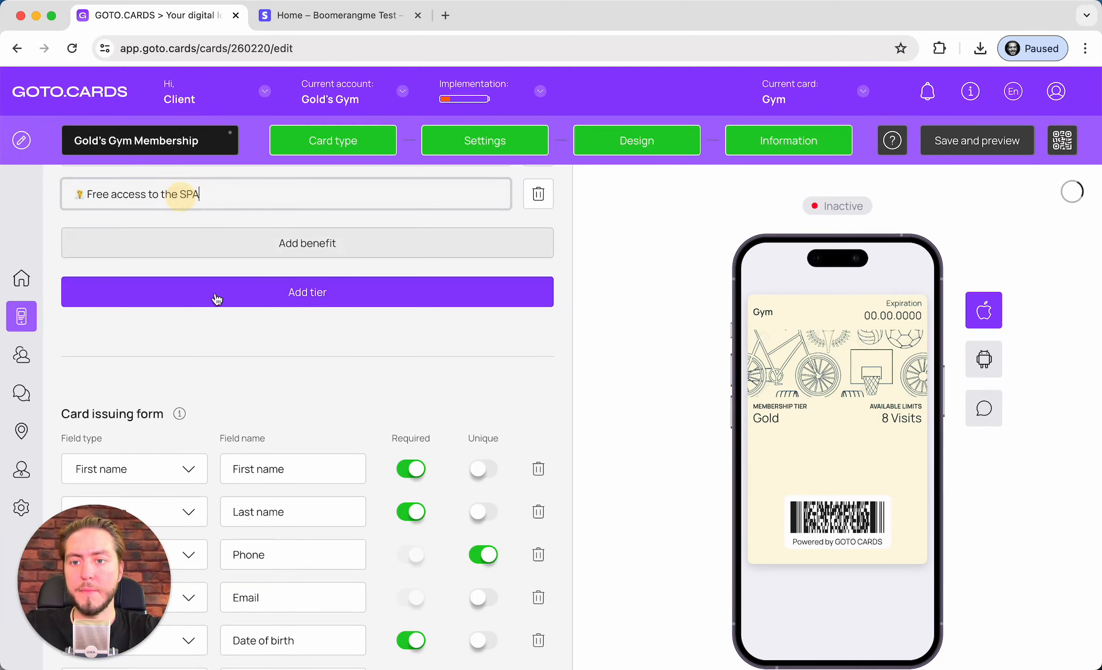
pyautogui.click(238, 243)
pyautogui.scroll(15, 223, 279)
pyautogui.tripleClick(201, 269)
pyautogui.scroll(-1, 200, 273)
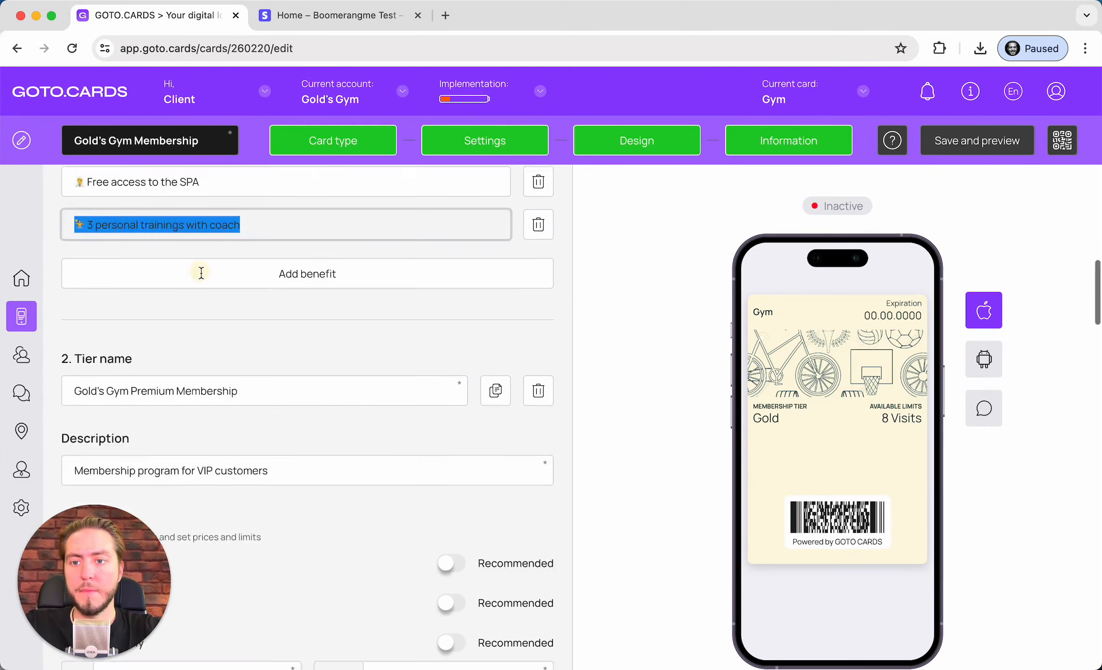
pyautogui.scroll(-10, 201, 273)
pyautogui.click(167, 429)
pyautogui.press('super+v')
pyautogui.click(93, 428)
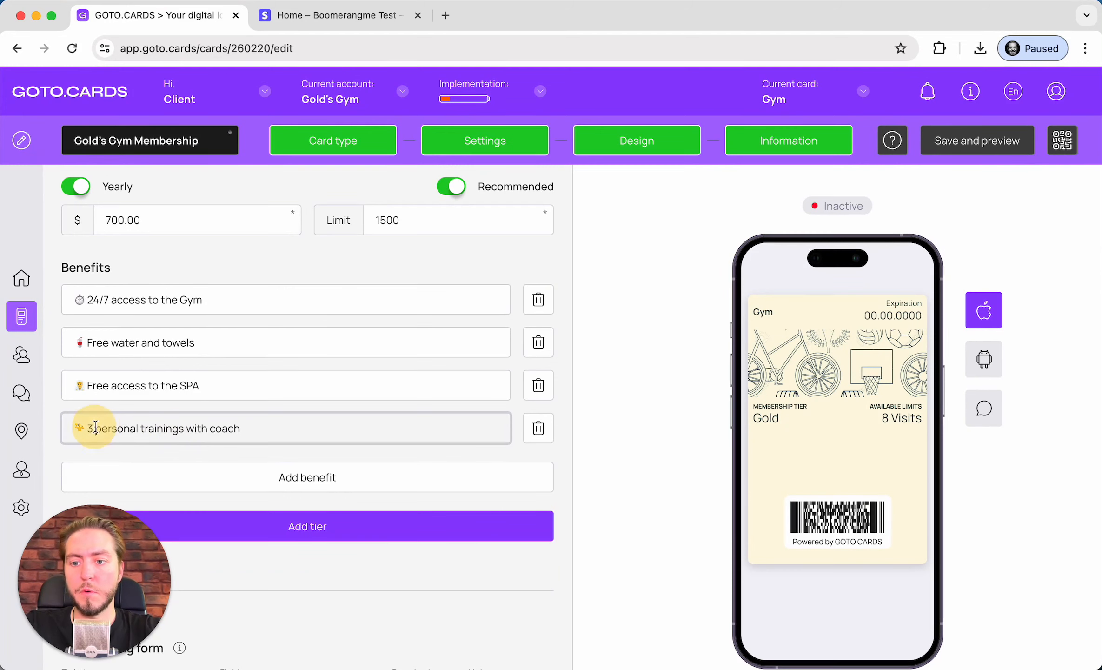
pyautogui.write('0')
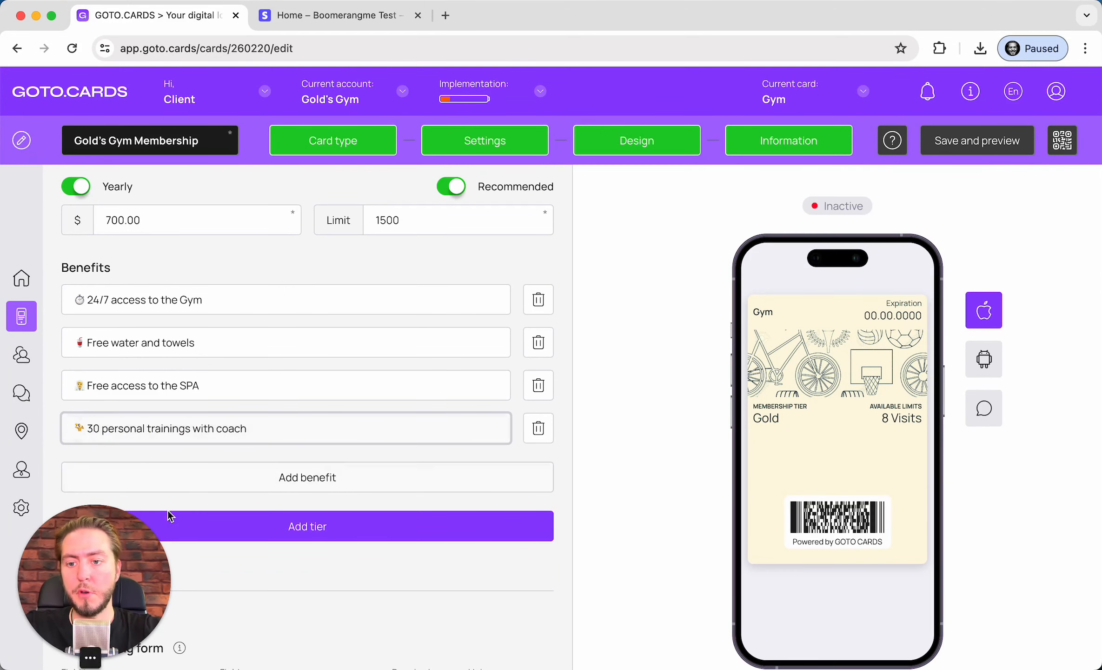
# Add a fifth Premium benefit '🌱 Free access to the veggie bar' with the seedling emoji
pyautogui.click(229, 472)
pyautogui.scroll(-2, 229, 472)
pyautogui.click(218, 417)
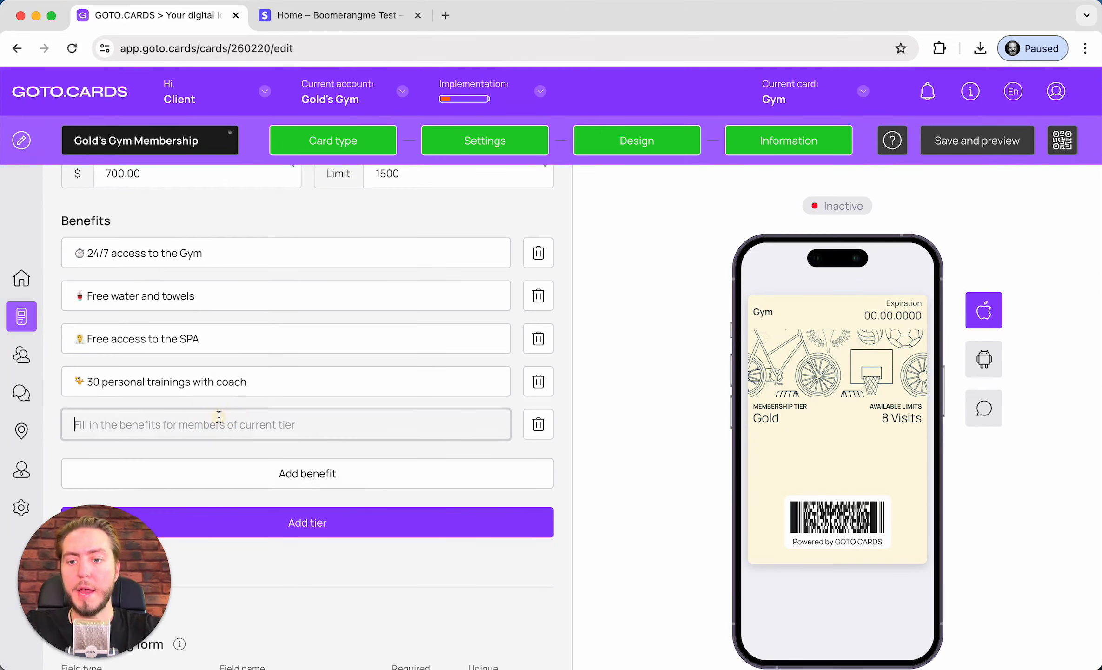
pyautogui.write('FRee')
pyautogui.press('BackSpace')
pyautogui.press('BackSpace')
pyautogui.press('BackSpace')
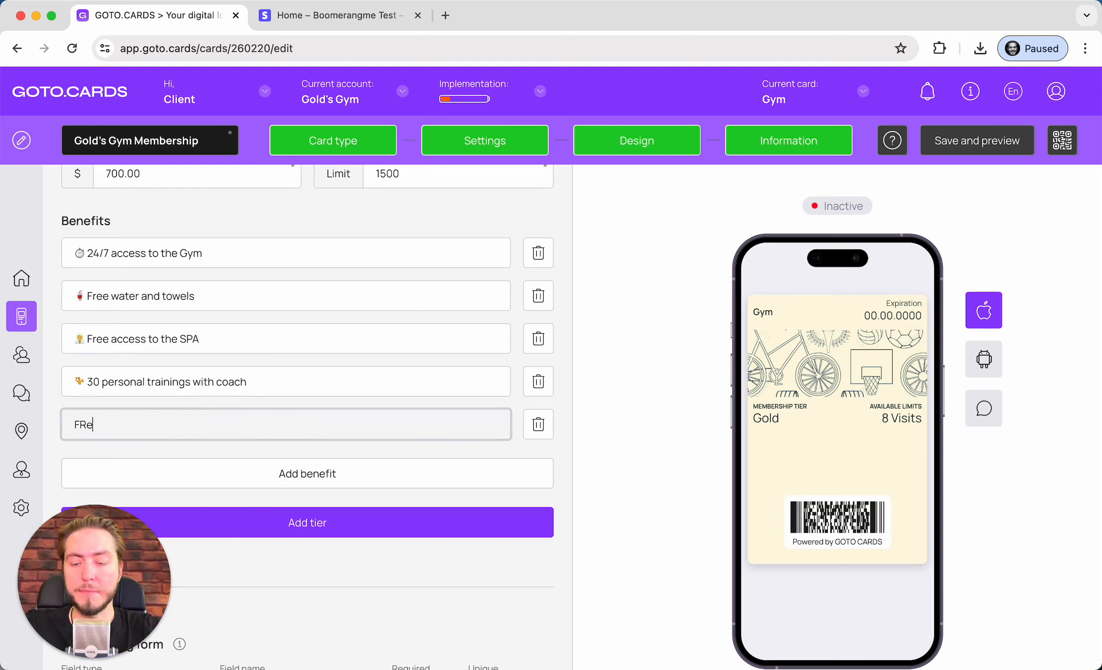
pyautogui.write('reee')
pyautogui.press('BackSpace')
pyautogui.write('access')
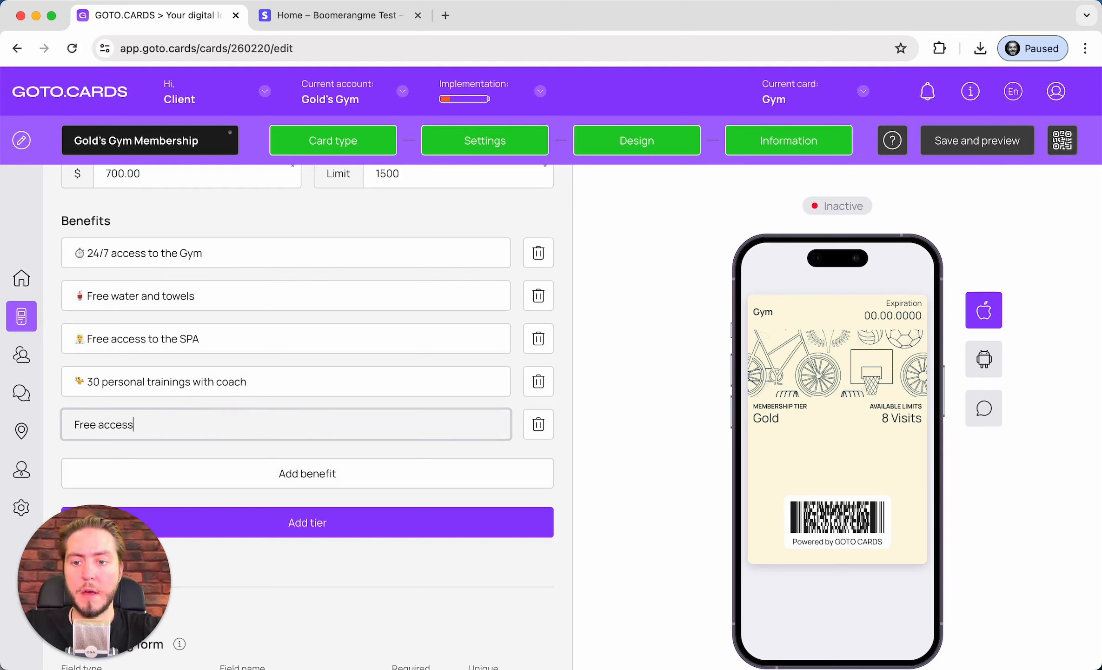
pyautogui.write(' to the')
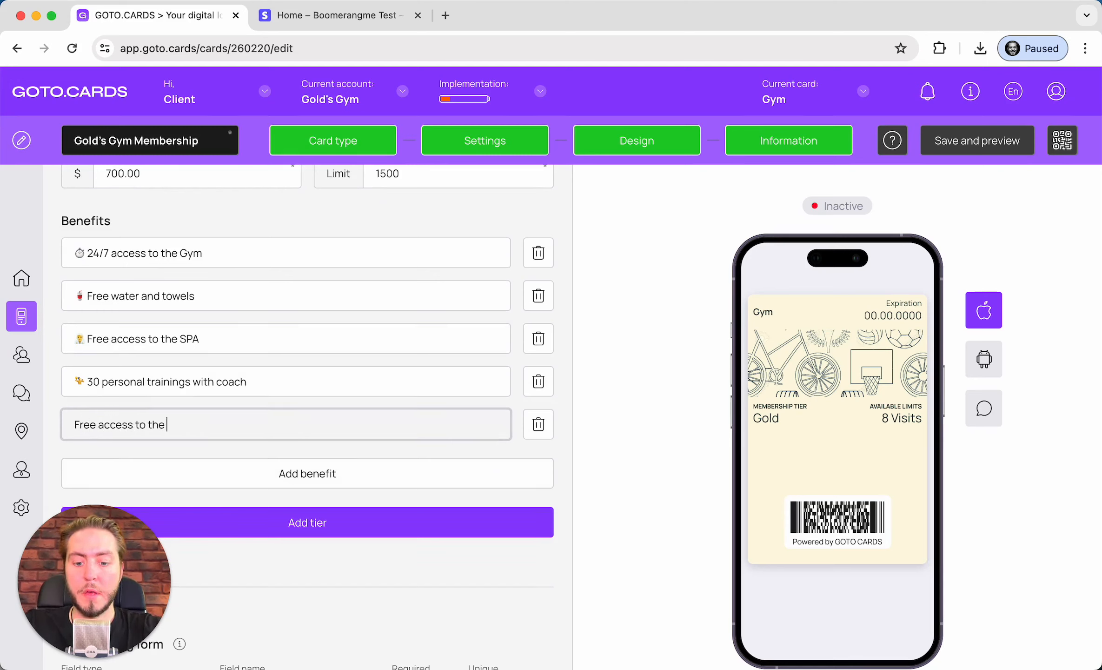
pyautogui.write(' veggie')
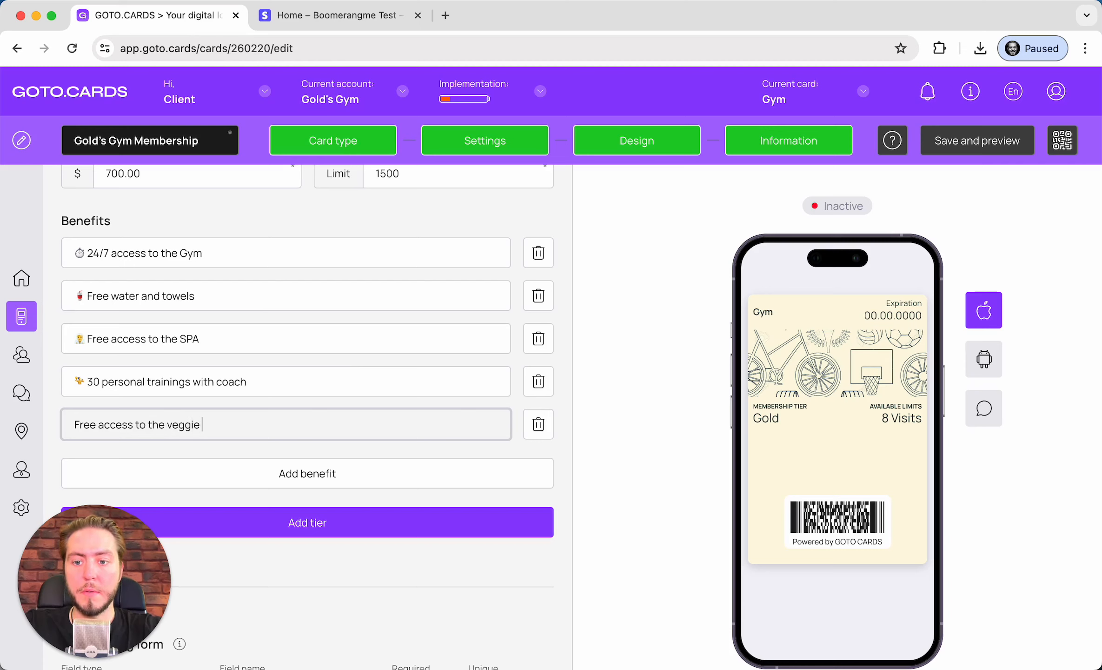
pyautogui.write(' bar')
pyautogui.press('super+Left')
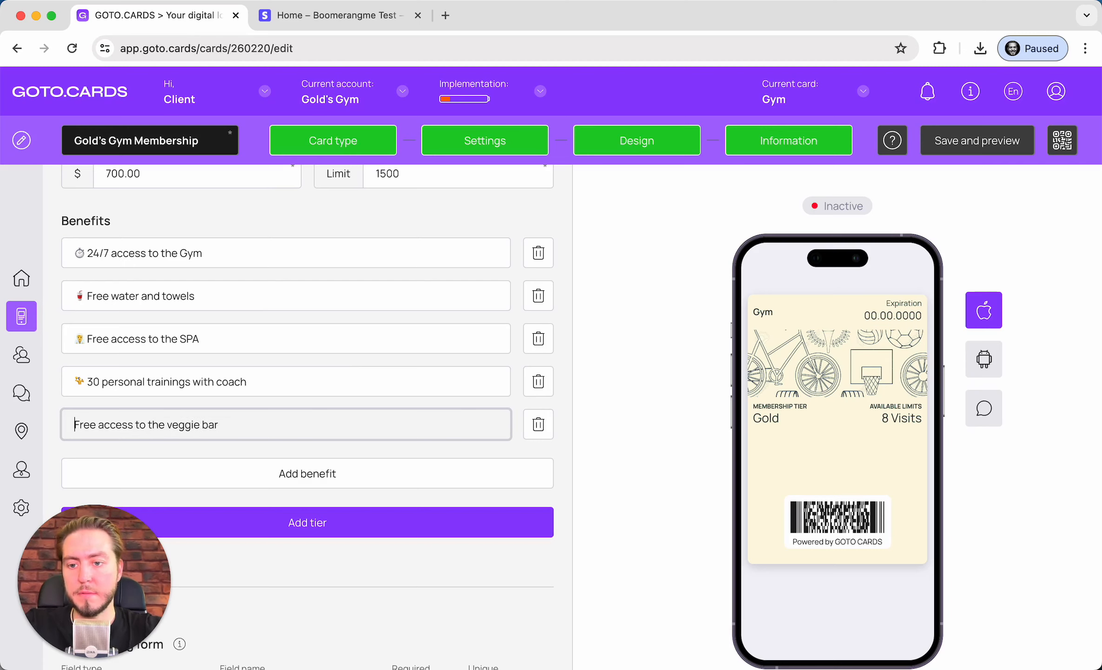
pyautogui.press('ctrl+super+space')
pyautogui.write('veg')
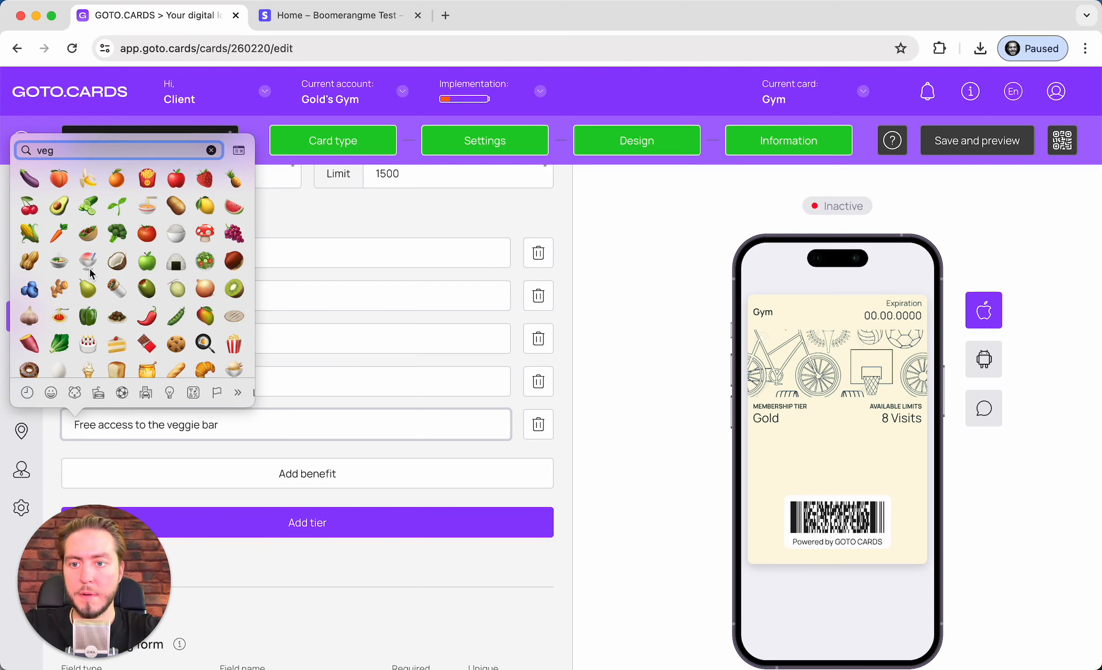
pyautogui.click(116, 205)
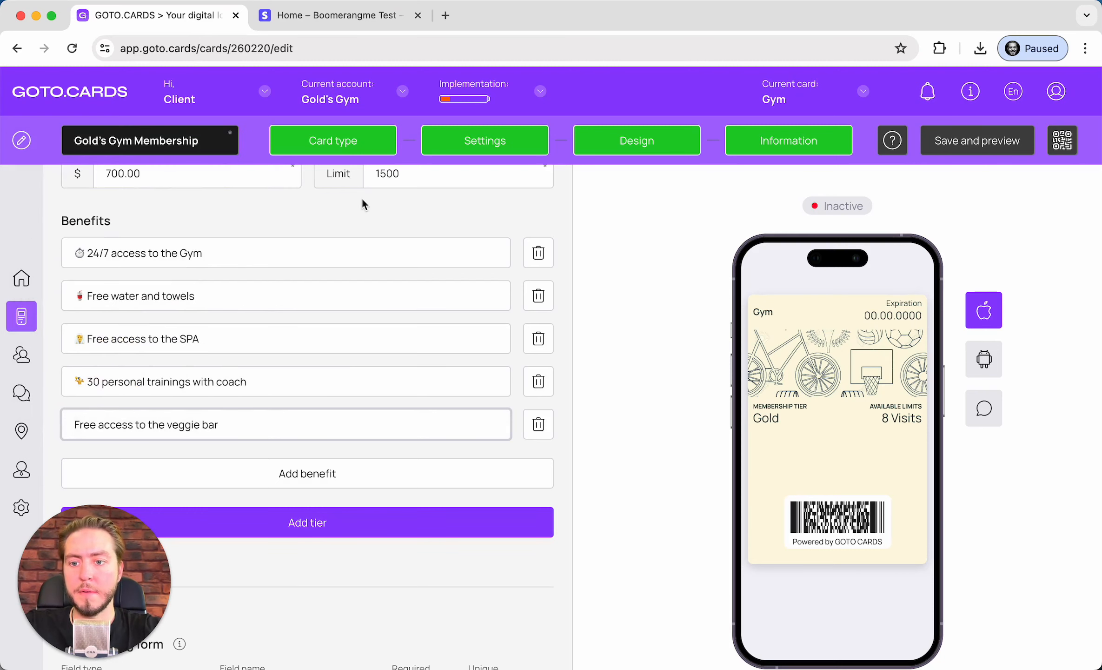
pyautogui.click(654, 440)
pyautogui.scroll(-6, 275, 512)
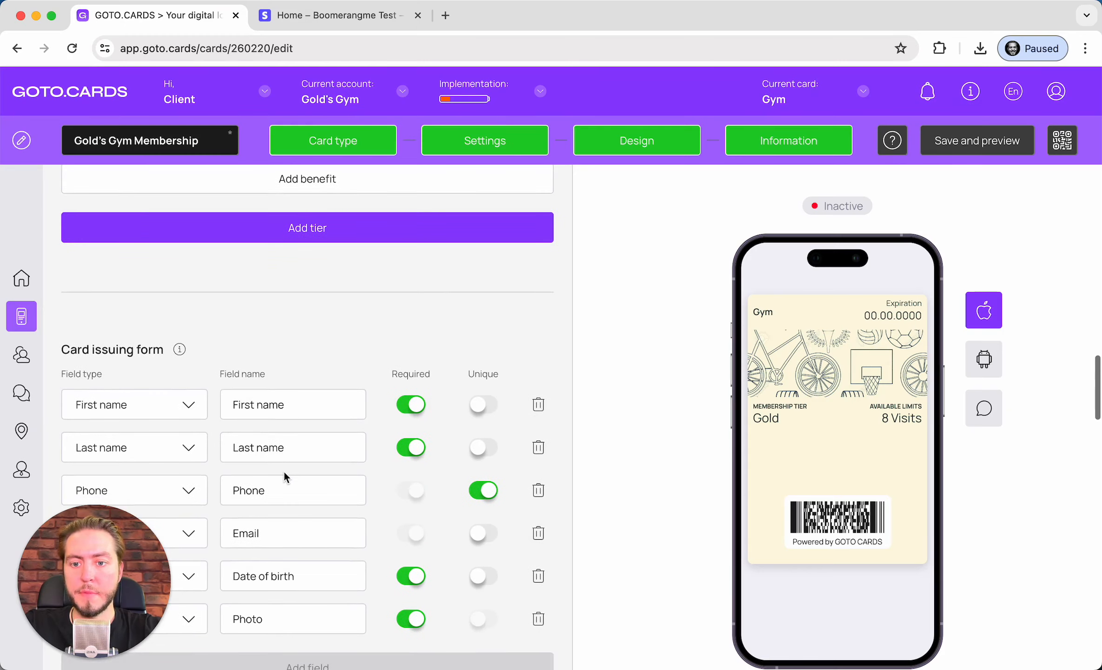
# Save the Premium tier changes with Save and preview, then close the preview
pyautogui.scroll(-3, 284, 471)
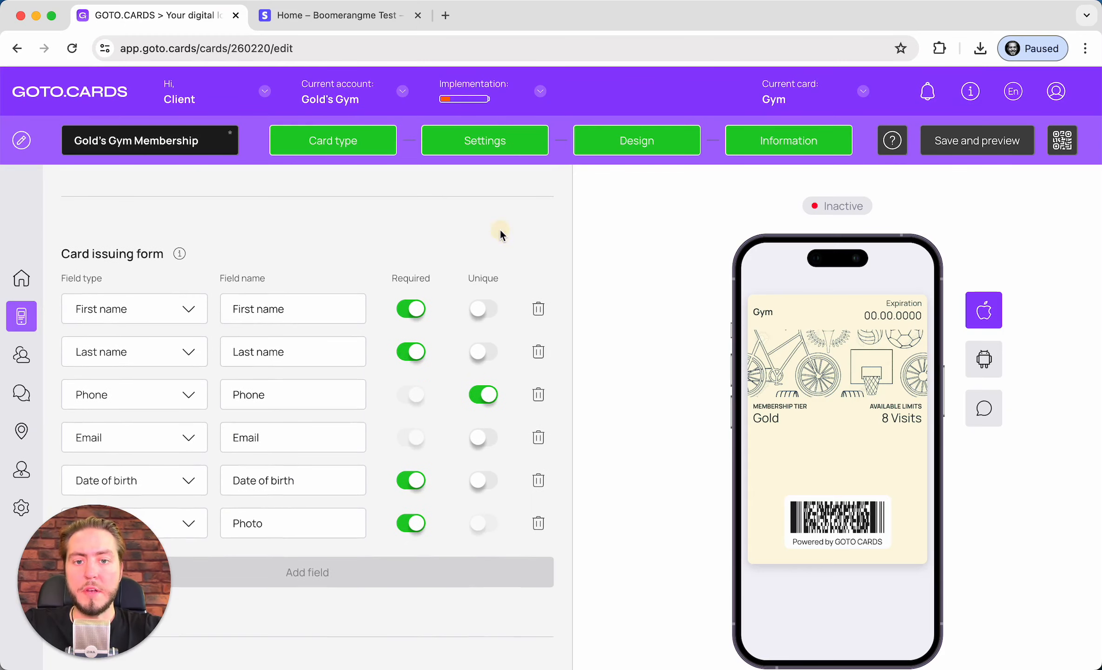
pyautogui.click(950, 135)
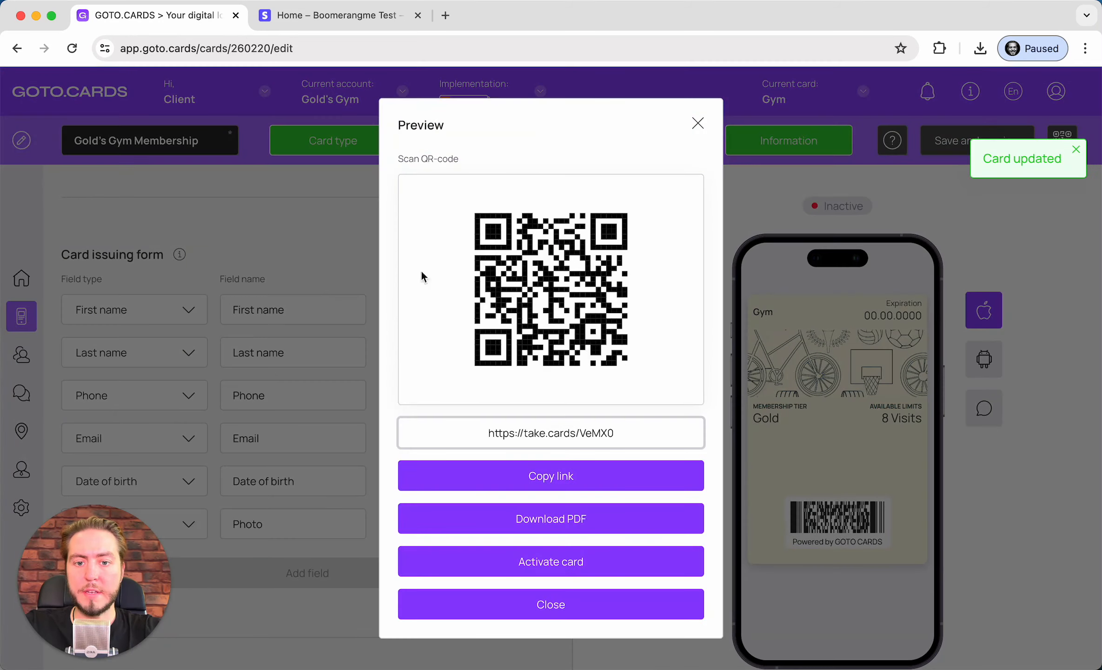
pyautogui.click(697, 123)
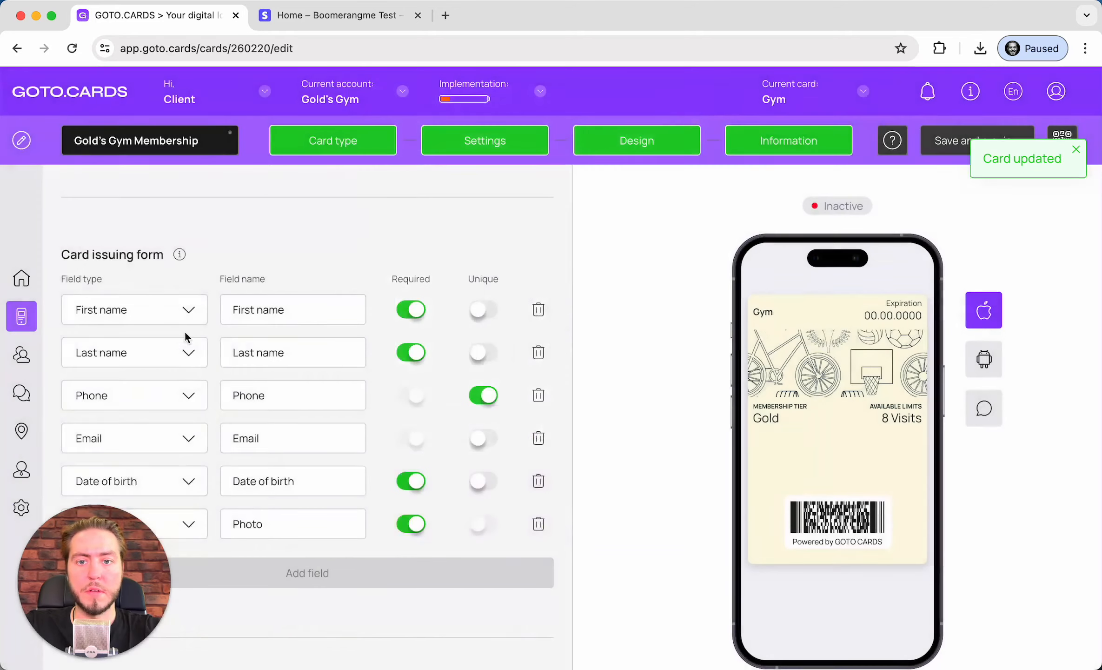
pyautogui.scroll(-2, 206, 331)
pyautogui.scroll(1, 206, 331)
pyautogui.scroll(1, 205, 325)
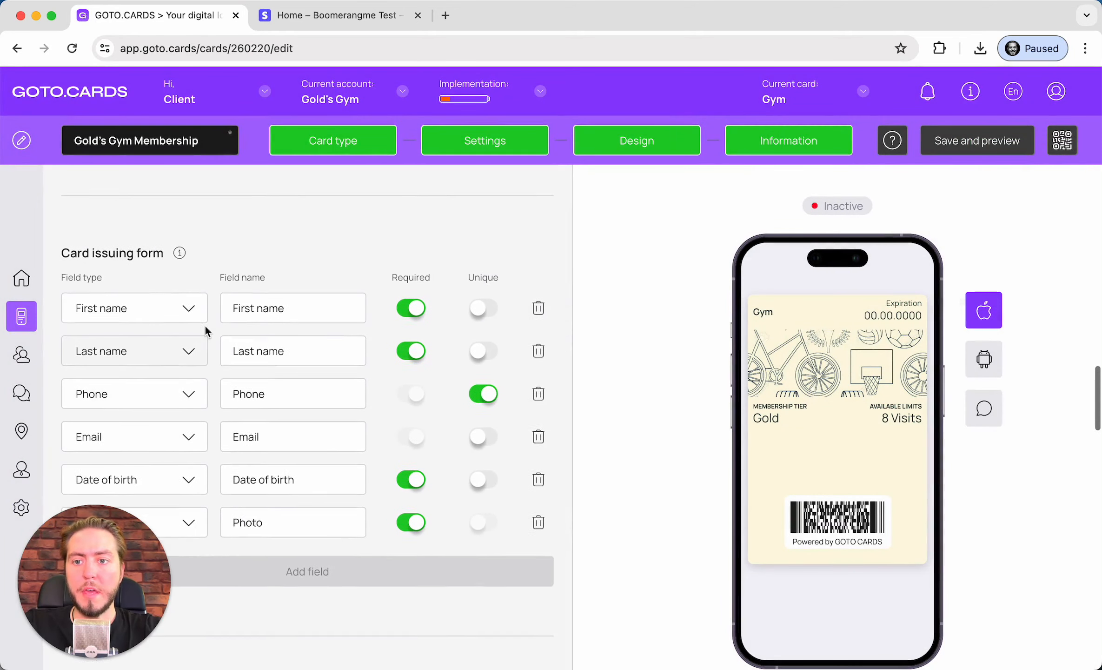
pyautogui.scroll(-2, 154, 275)
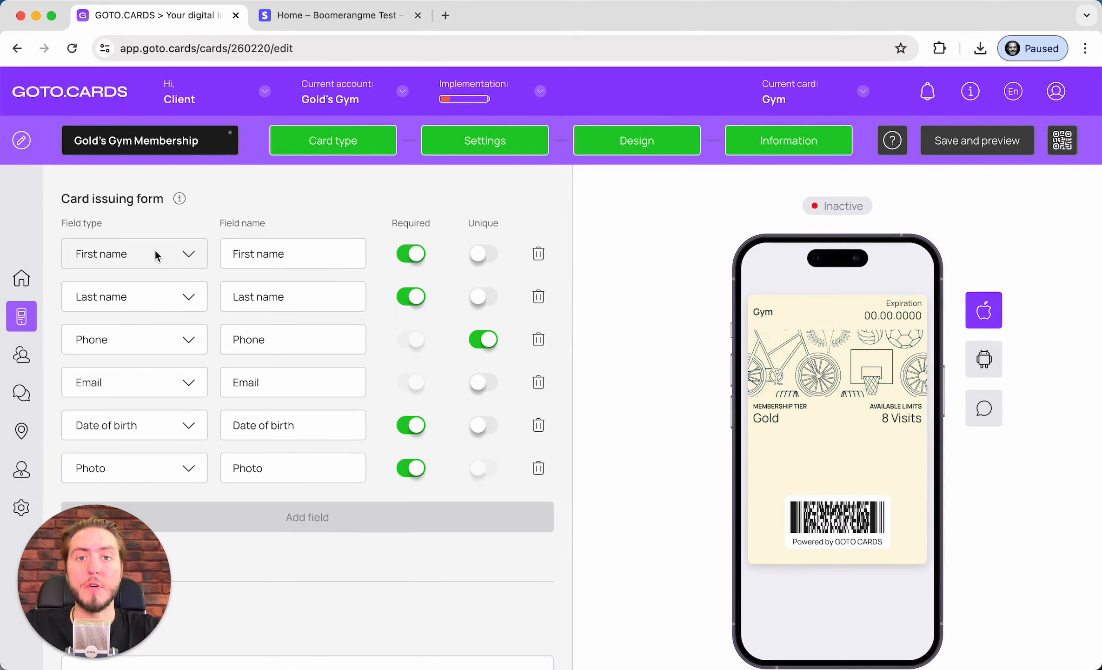
pyautogui.scroll(-2, 140, 324)
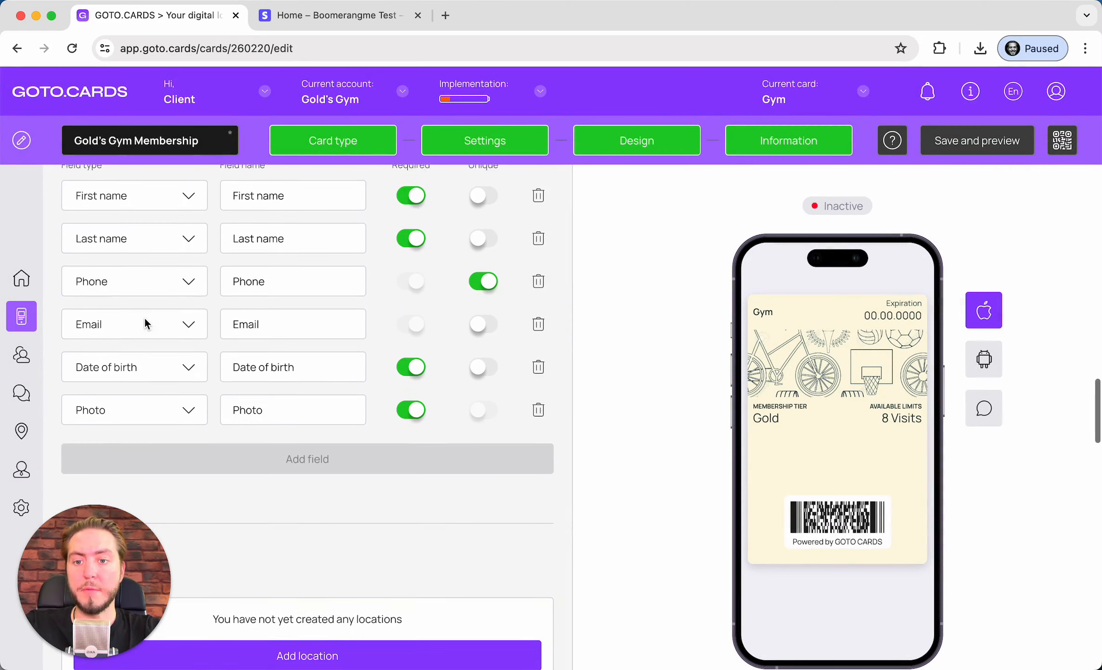
# Make the Email field of the issuing form unique, like Phone
pyautogui.scroll(3, 168, 409)
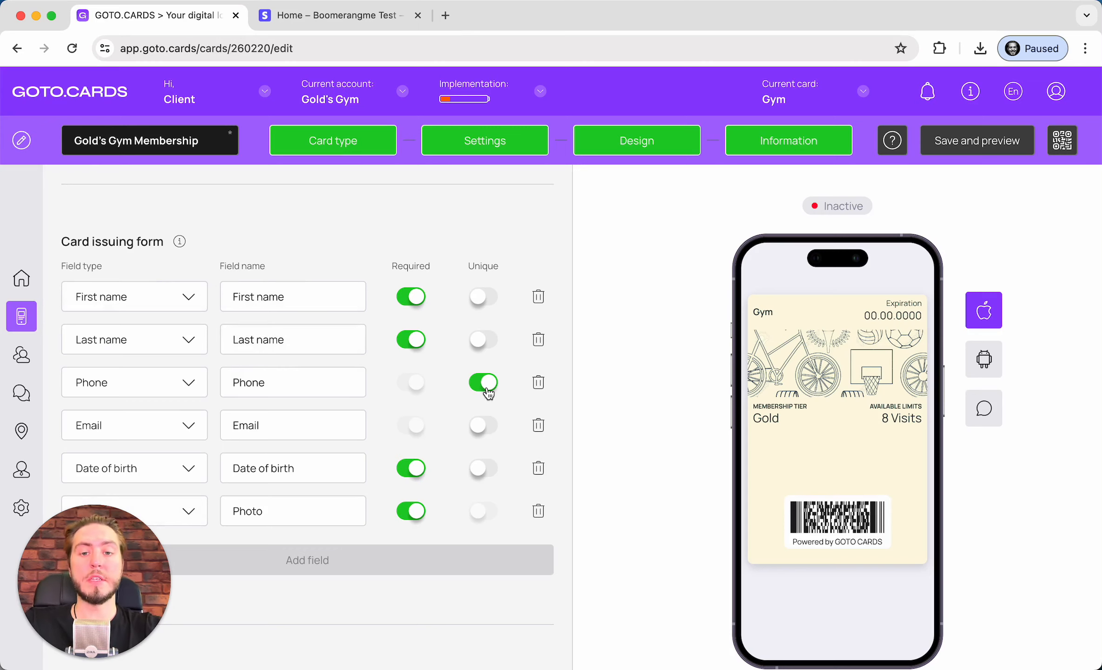
pyautogui.scroll(-1, 486, 390)
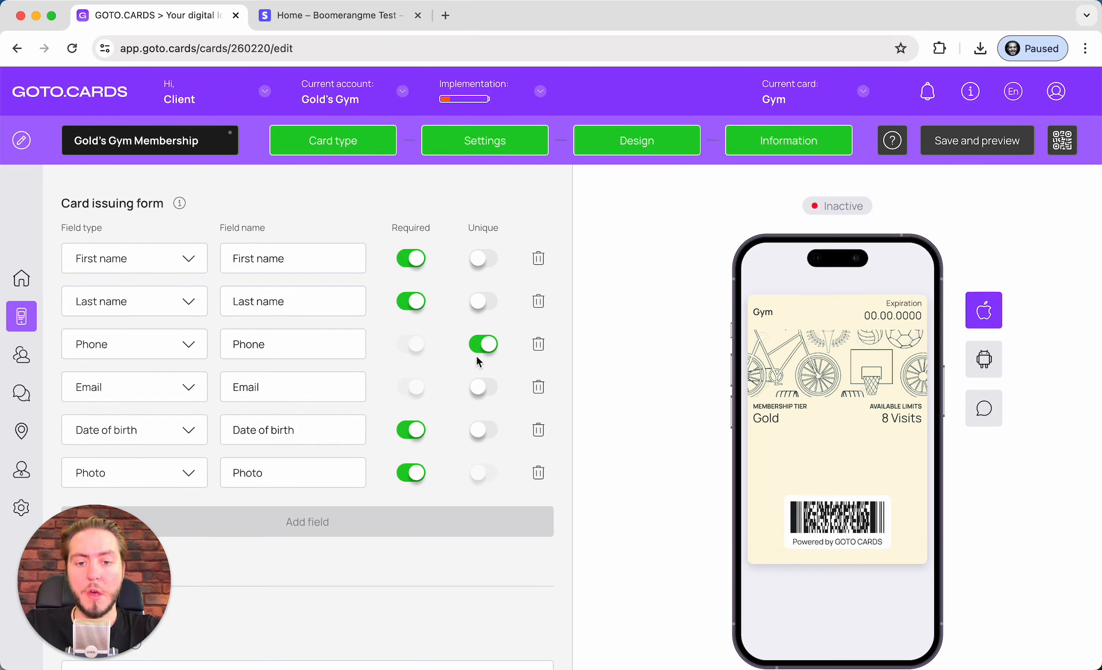
pyautogui.click(484, 386)
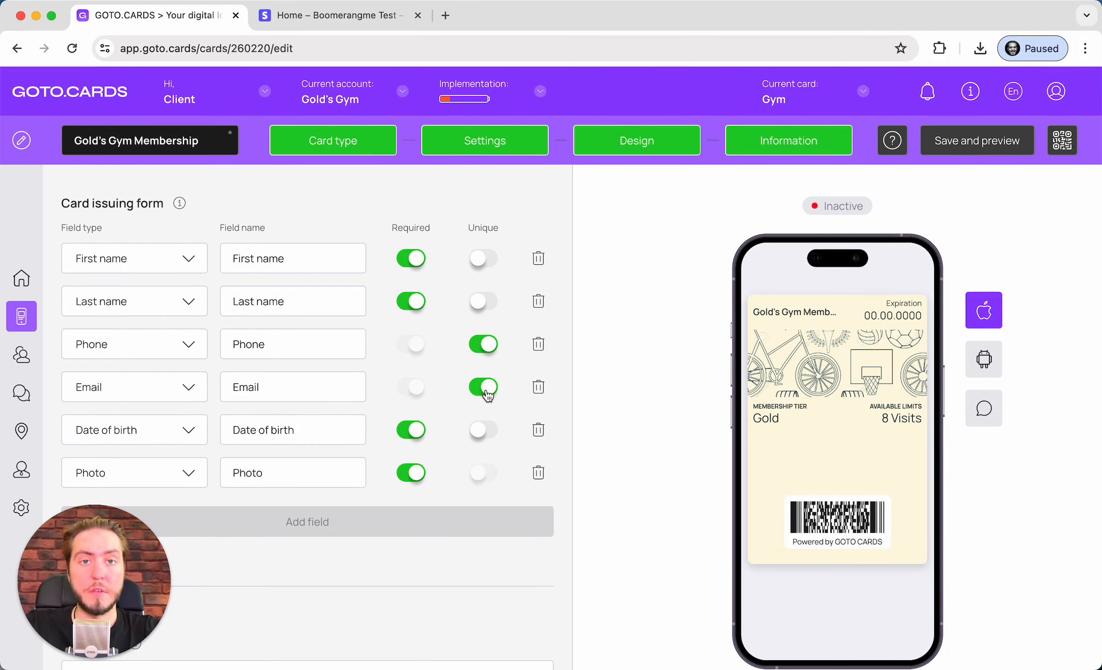
# Start adding a gym location, then cancel so no location is added
pyautogui.scroll(-1, 486, 393)
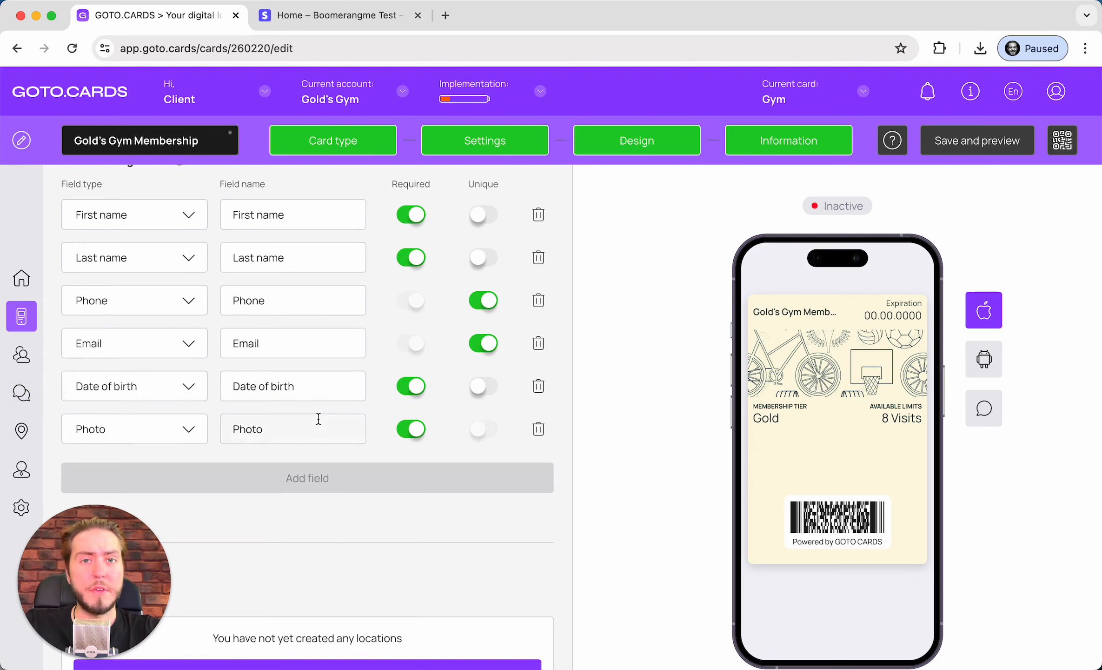
pyautogui.scroll(-1, 318, 418)
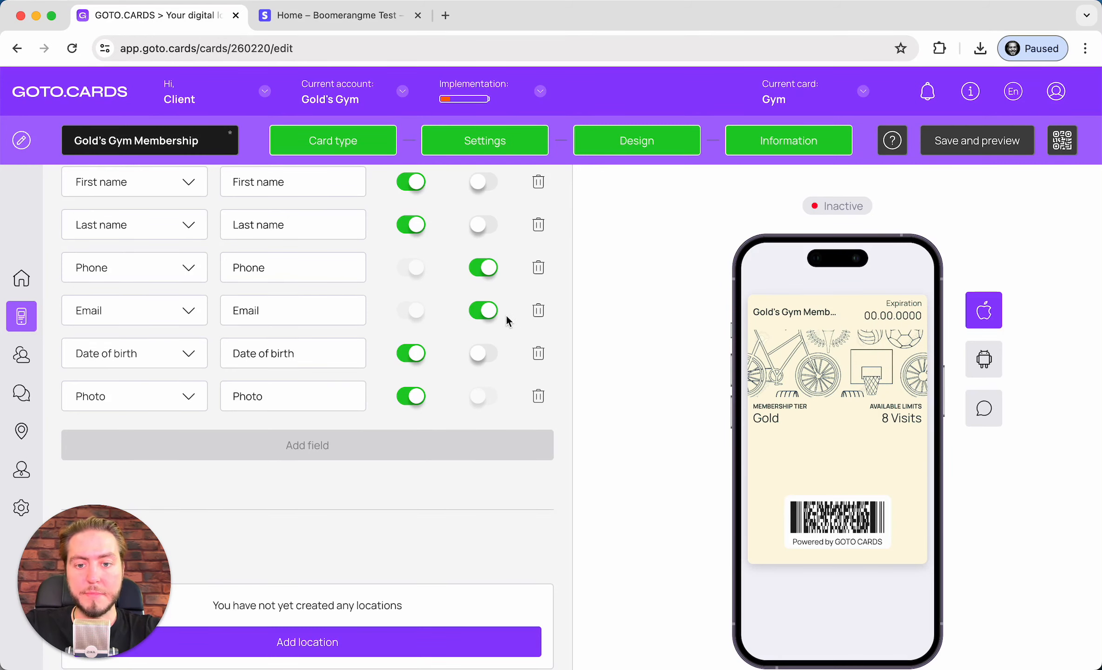
pyautogui.scroll(-1, 507, 315)
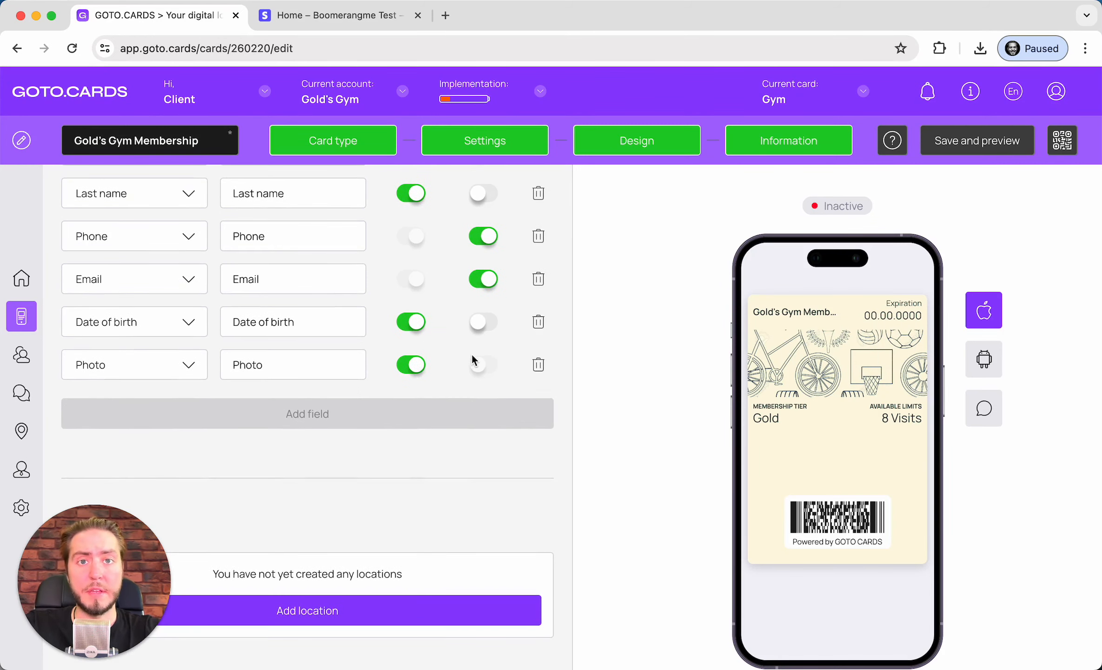
pyautogui.scroll(-2, 471, 354)
pyautogui.scroll(-1, 472, 354)
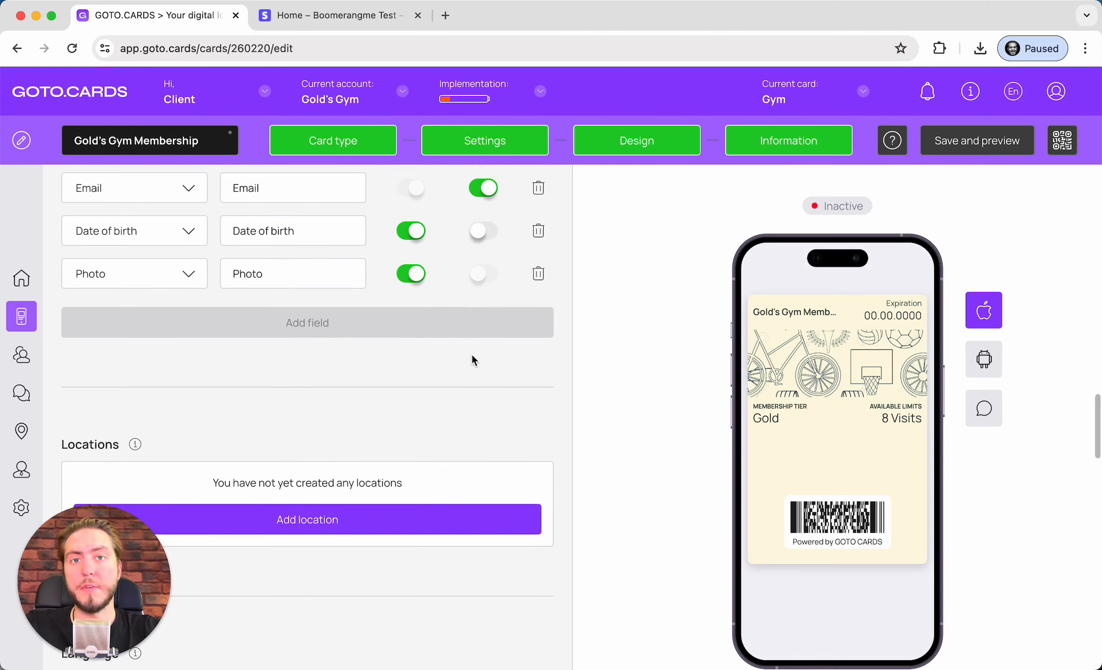
pyautogui.scroll(-2, 472, 358)
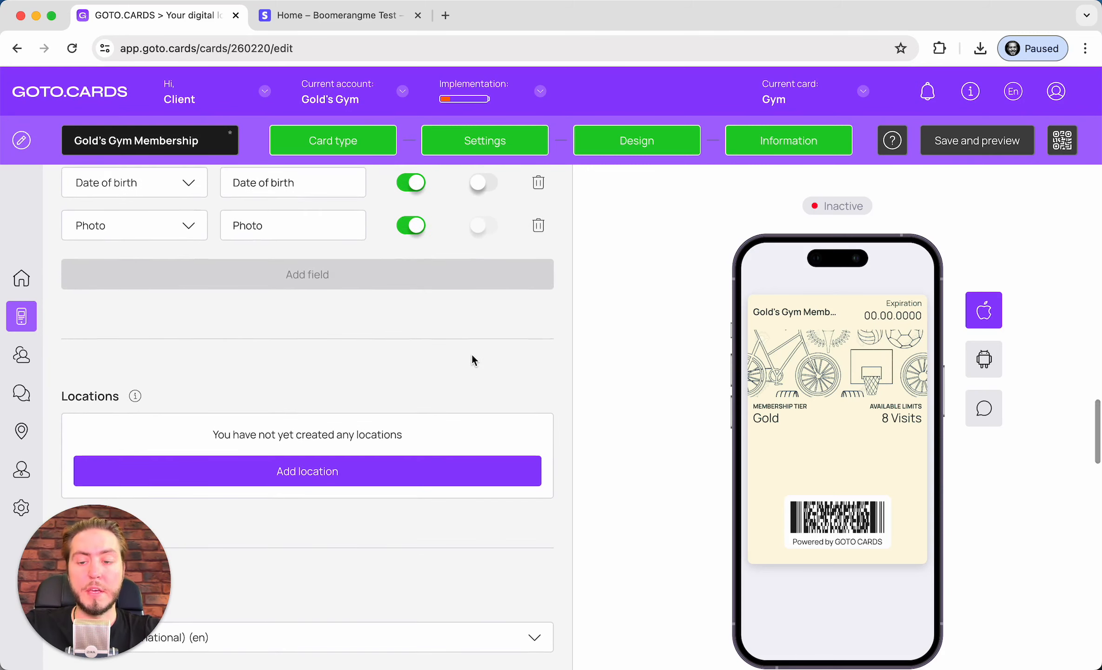
pyautogui.scroll(-5, 472, 355)
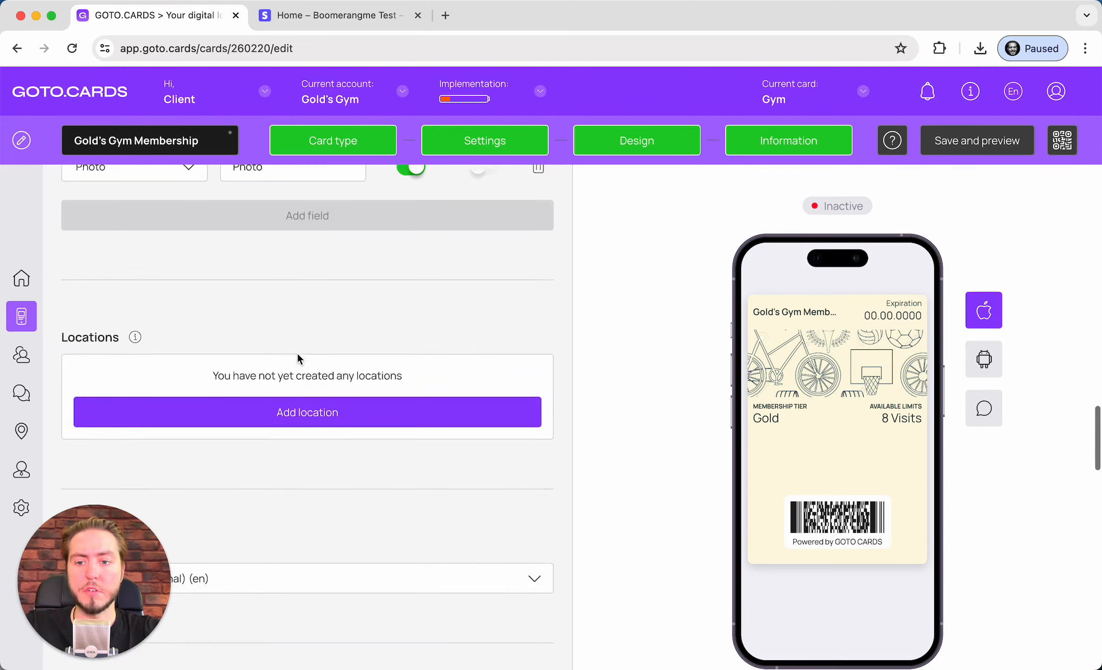
pyautogui.click(211, 346)
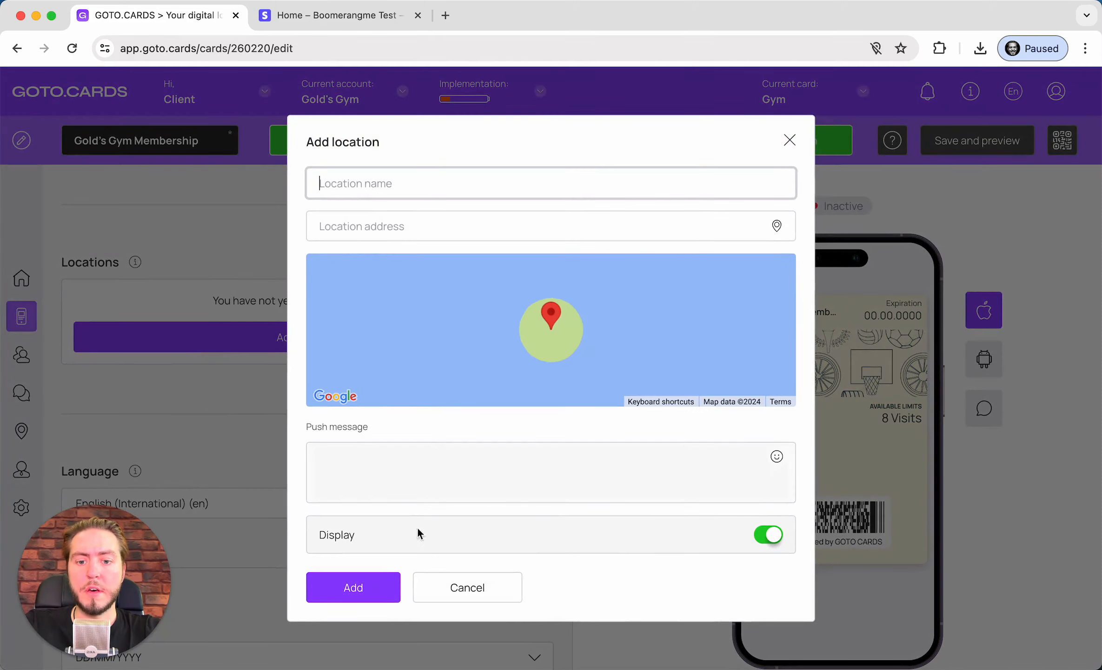
pyautogui.click(433, 584)
pyautogui.click(307, 337)
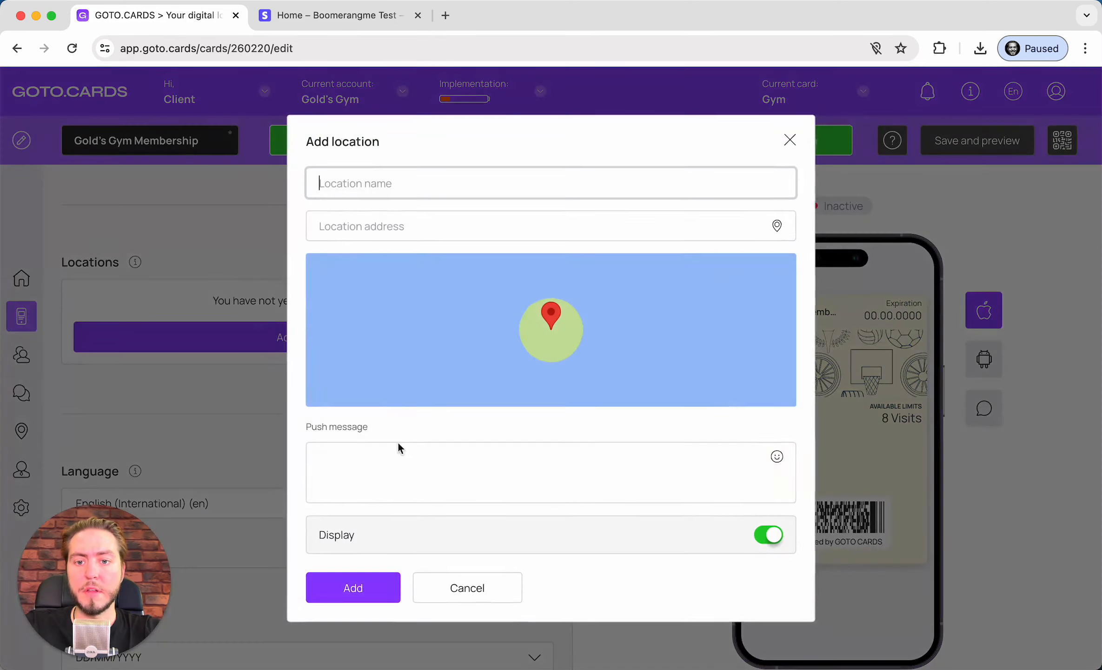
pyautogui.click(450, 585)
# Change the card's date format from DD/MM/YYYY to MM/DD/YYYY
pyautogui.scroll(-4, 329, 434)
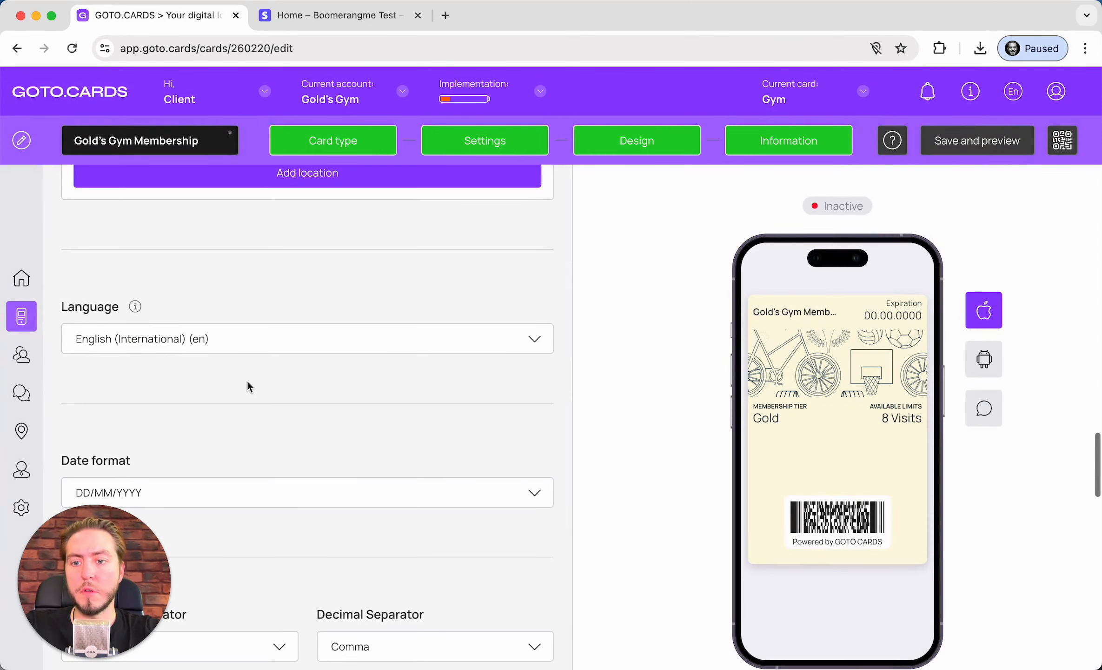
pyautogui.scroll(-1, 247, 381)
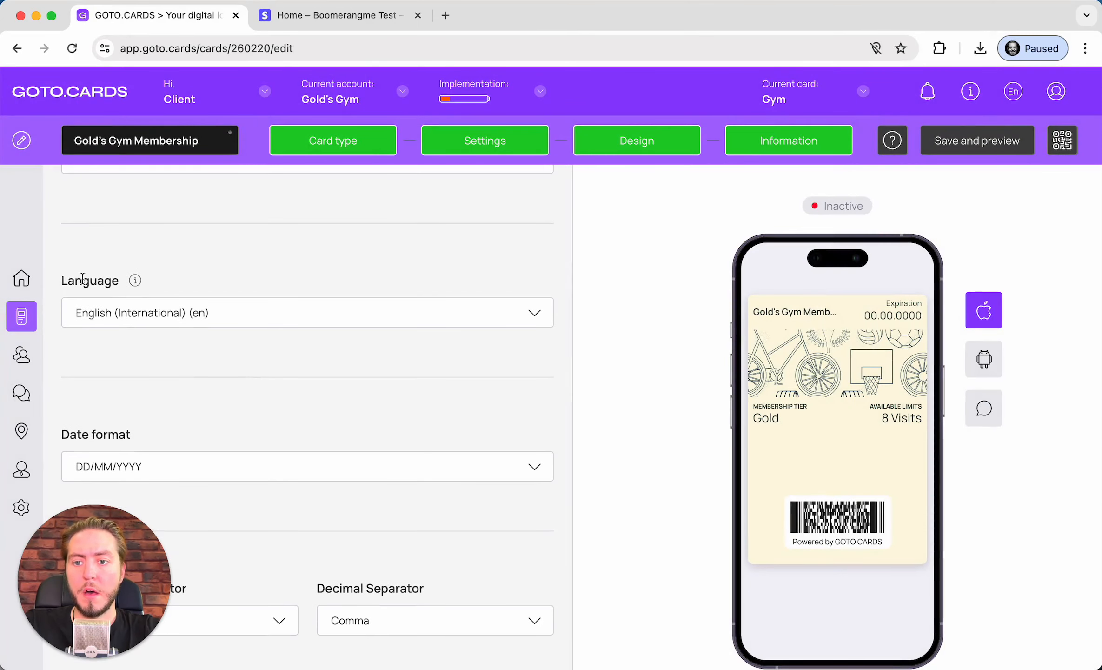
pyautogui.scroll(-2, 231, 199)
pyautogui.scroll(-3, 238, 266)
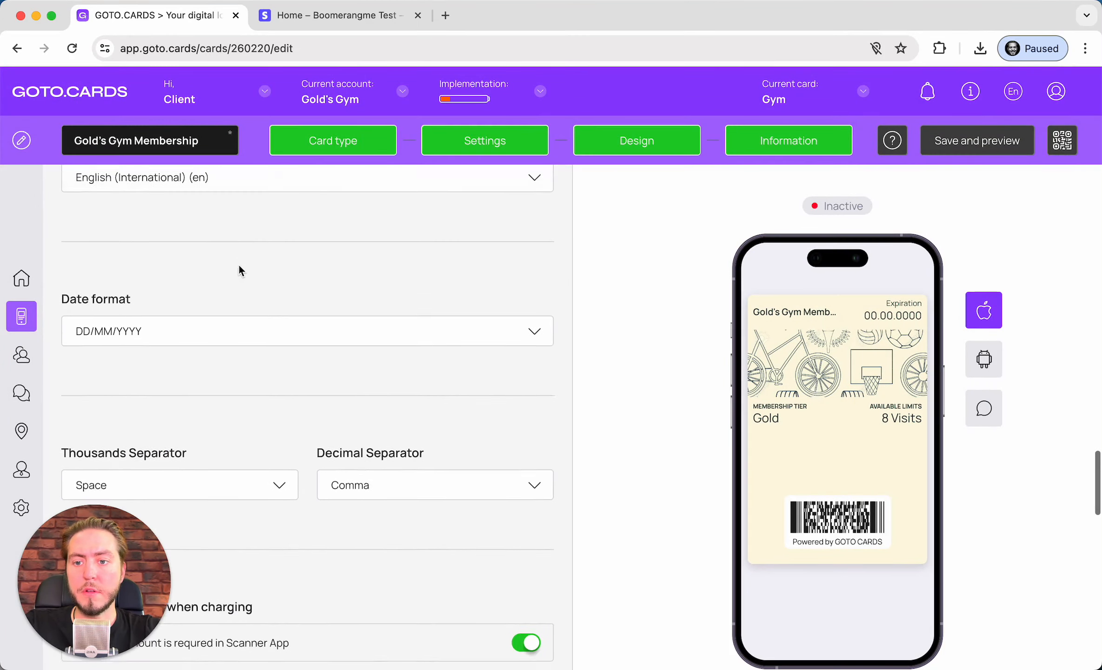
pyautogui.click(138, 314)
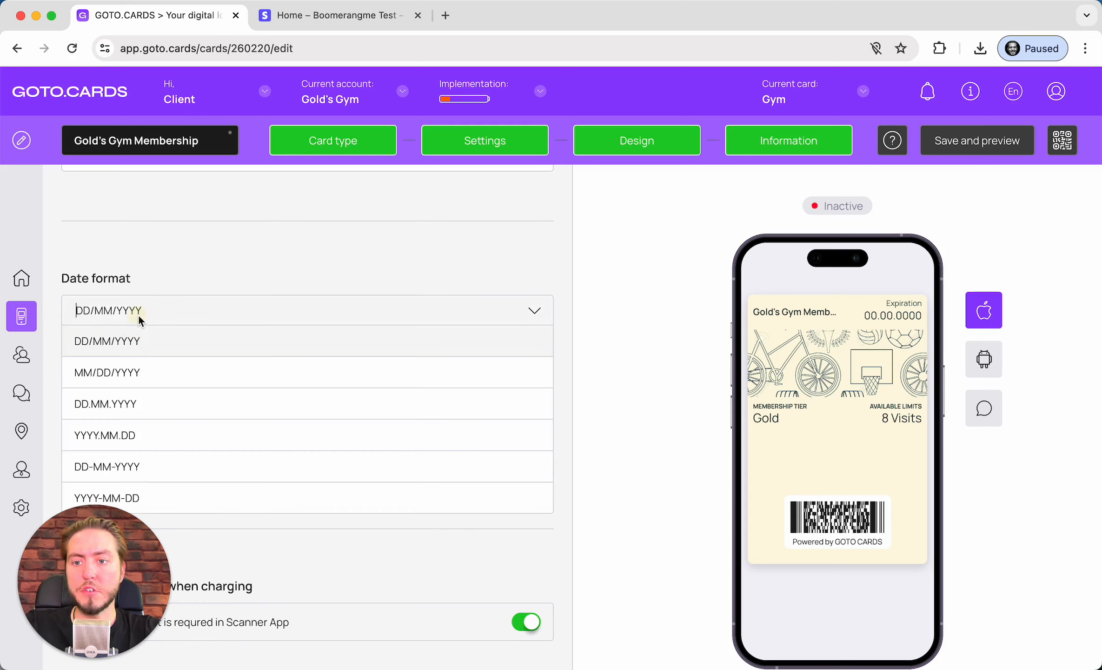
pyautogui.click(144, 371)
pyautogui.scroll(-1, 162, 347)
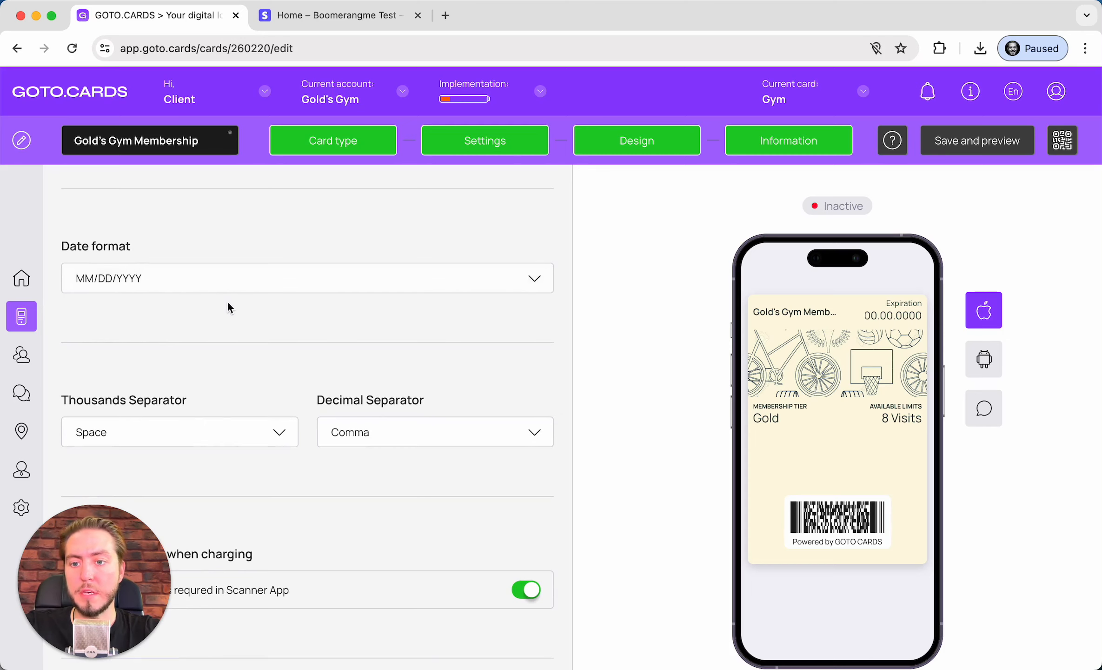
pyautogui.scroll(-4, 228, 303)
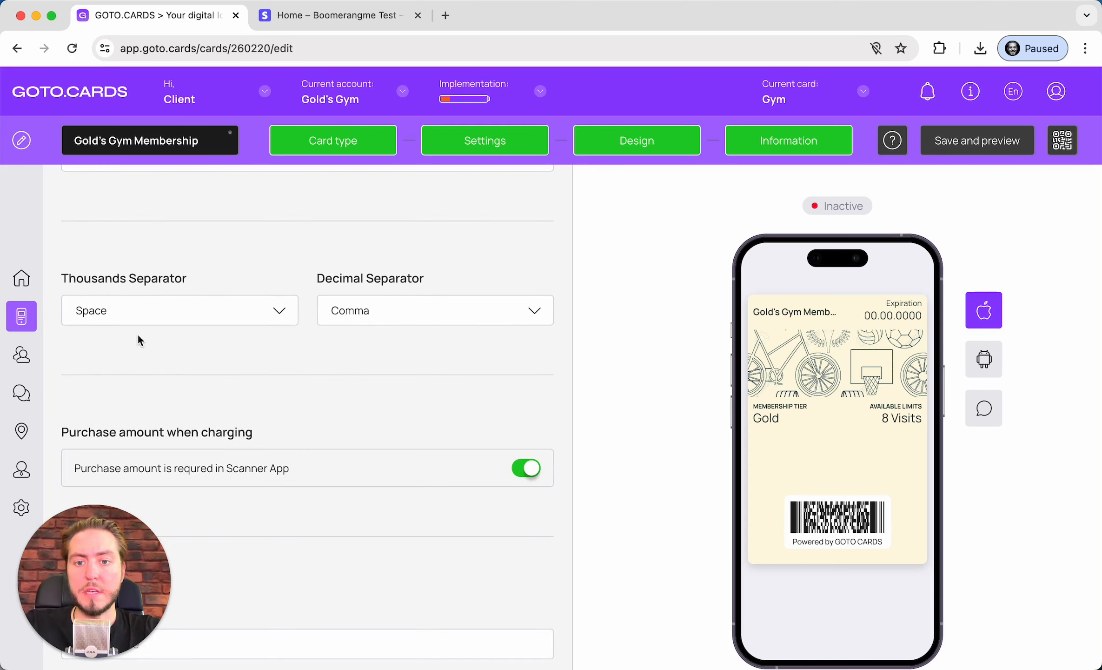
pyautogui.scroll(-5, 136, 333)
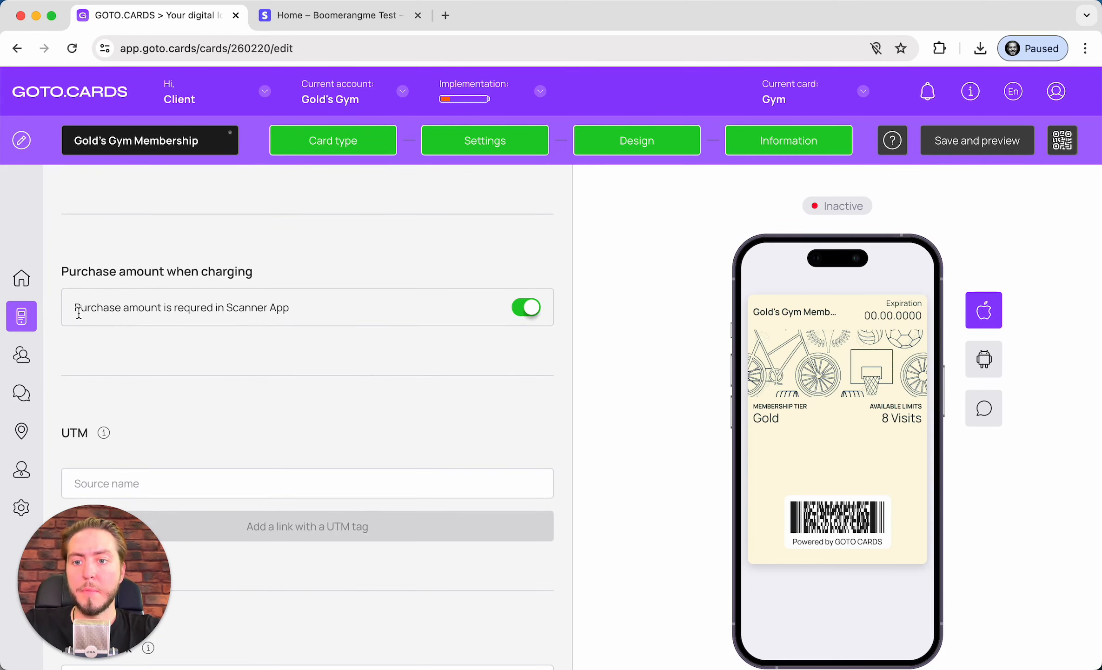
# Turn off 'Purchase amount is required in Scanner App' and focus the UTM Source name field
pyautogui.moveTo(126, 306); pyautogui.dragTo(266, 307)
pyautogui.click(348, 346)
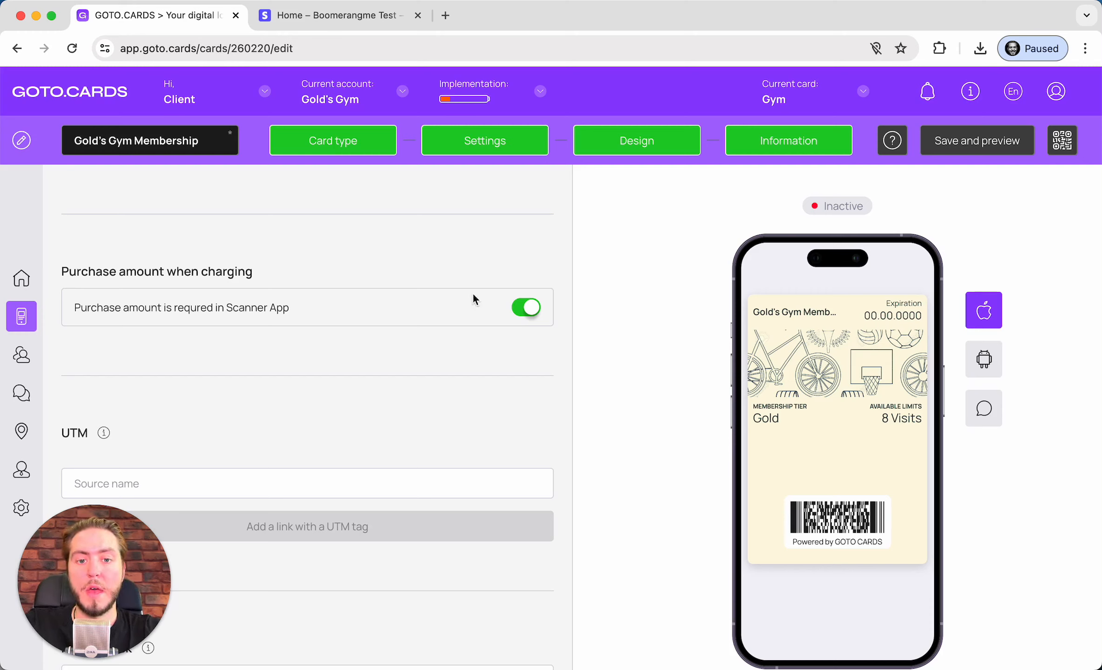
pyautogui.click(526, 307)
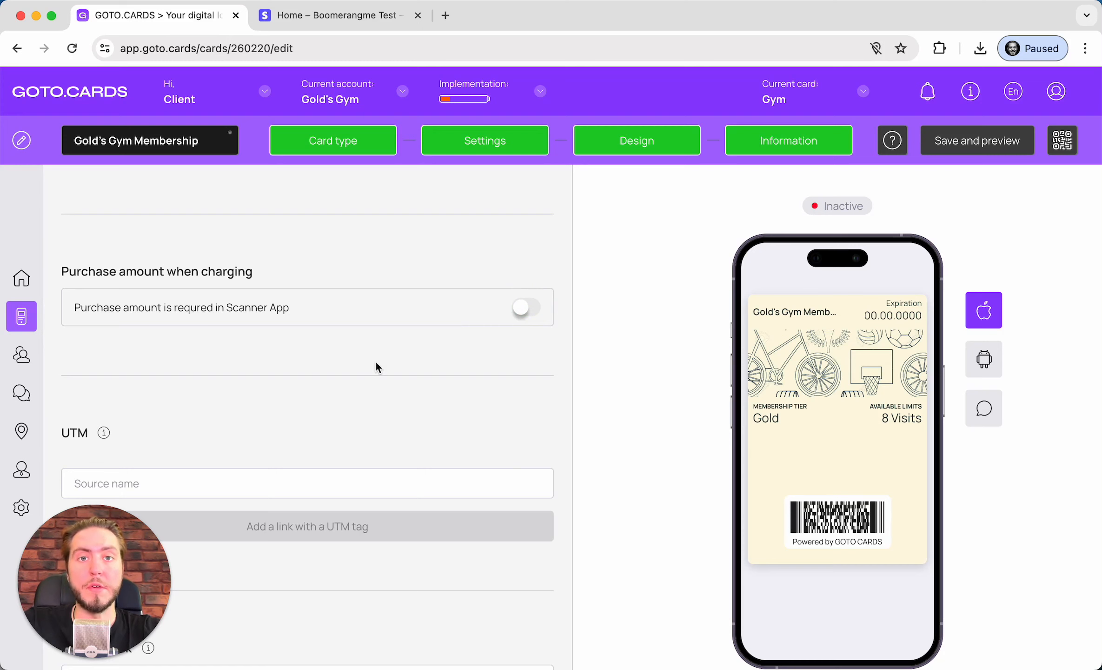
pyautogui.scroll(-3, 377, 368)
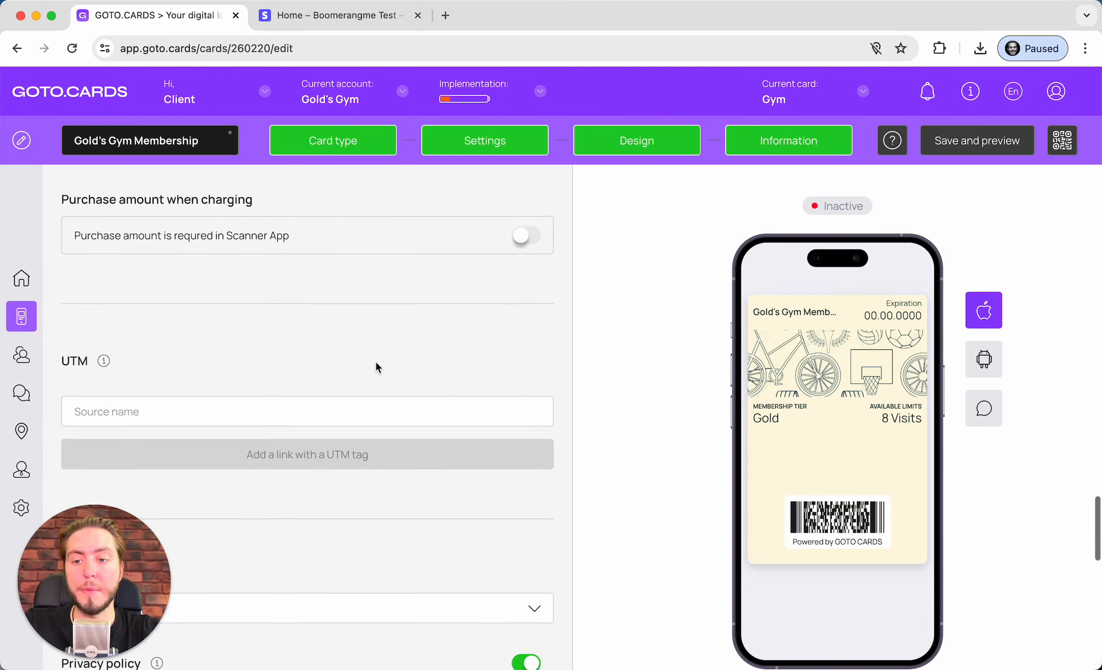
pyautogui.scroll(-1, 268, 256)
pyautogui.click(139, 280)
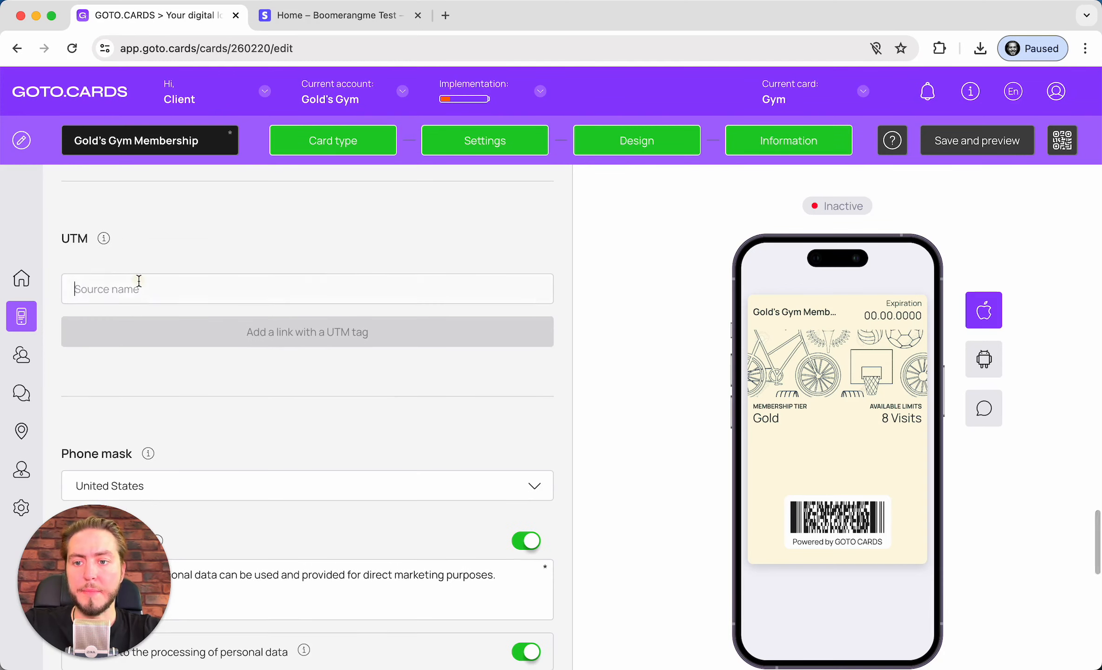
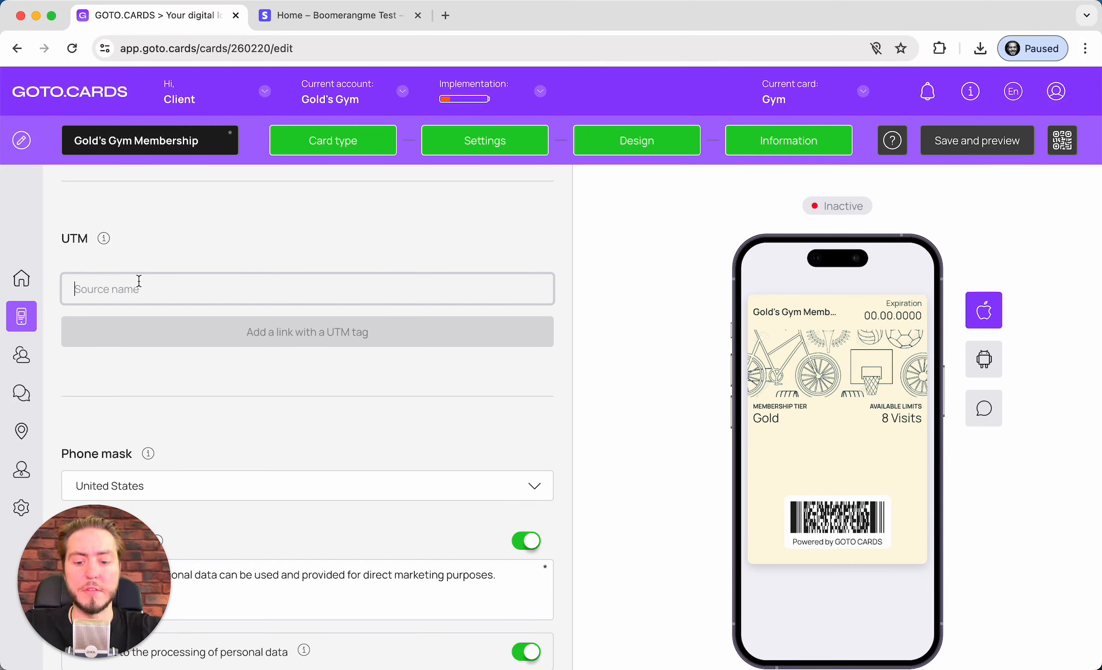
# Add three UTM tracking links with source names facebook, instargram and tiktok
pyautogui.write('facebook')
pyautogui.press('Return')
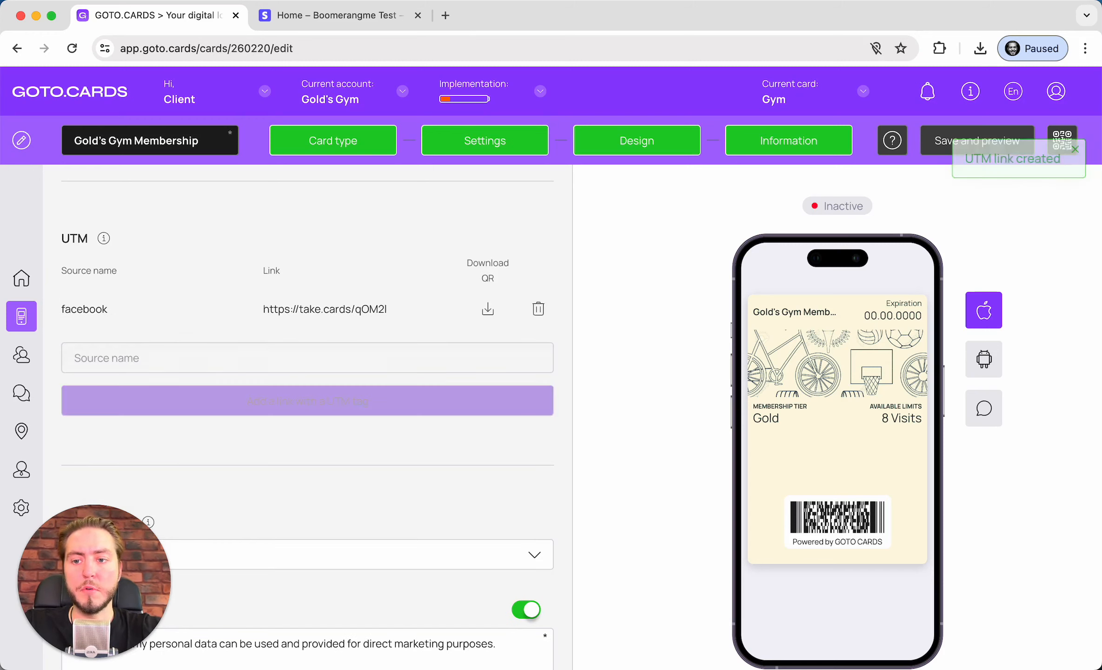
pyautogui.click(113, 358)
pyautogui.write('in')
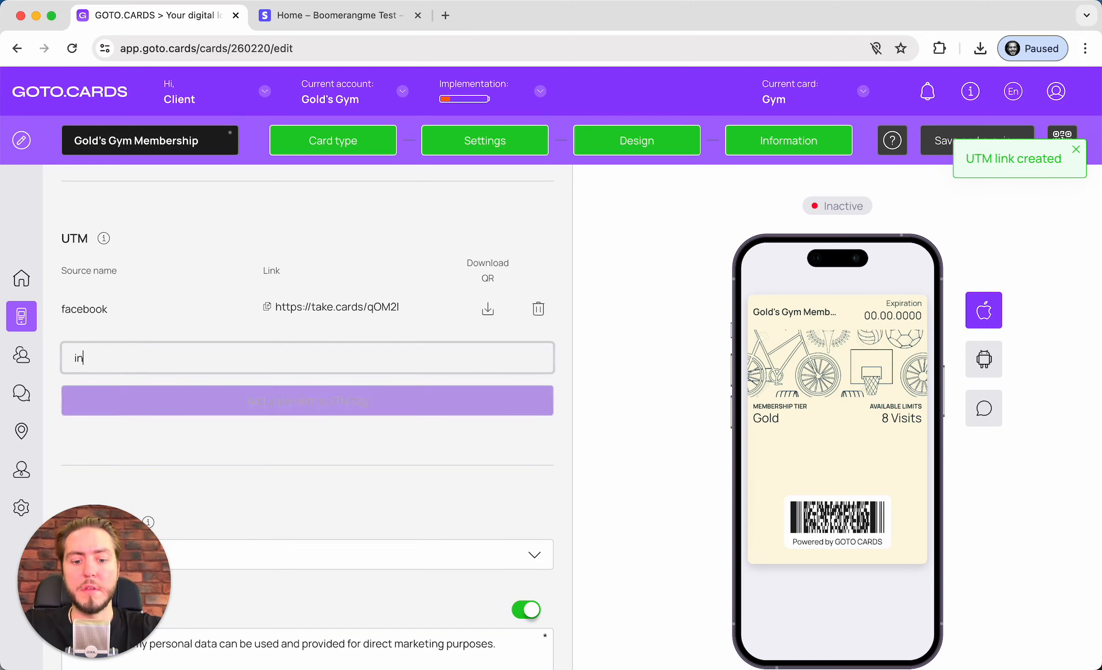
pyautogui.write('stargram')
pyautogui.press('Return')
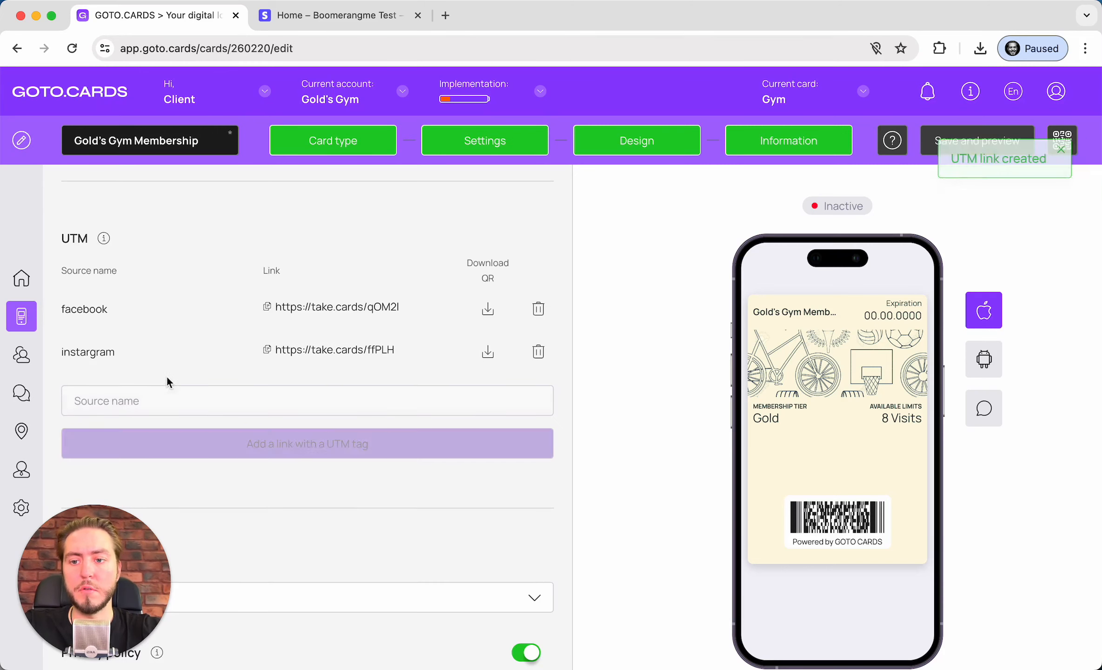
pyautogui.click(168, 399)
pyautogui.write('tiktok')
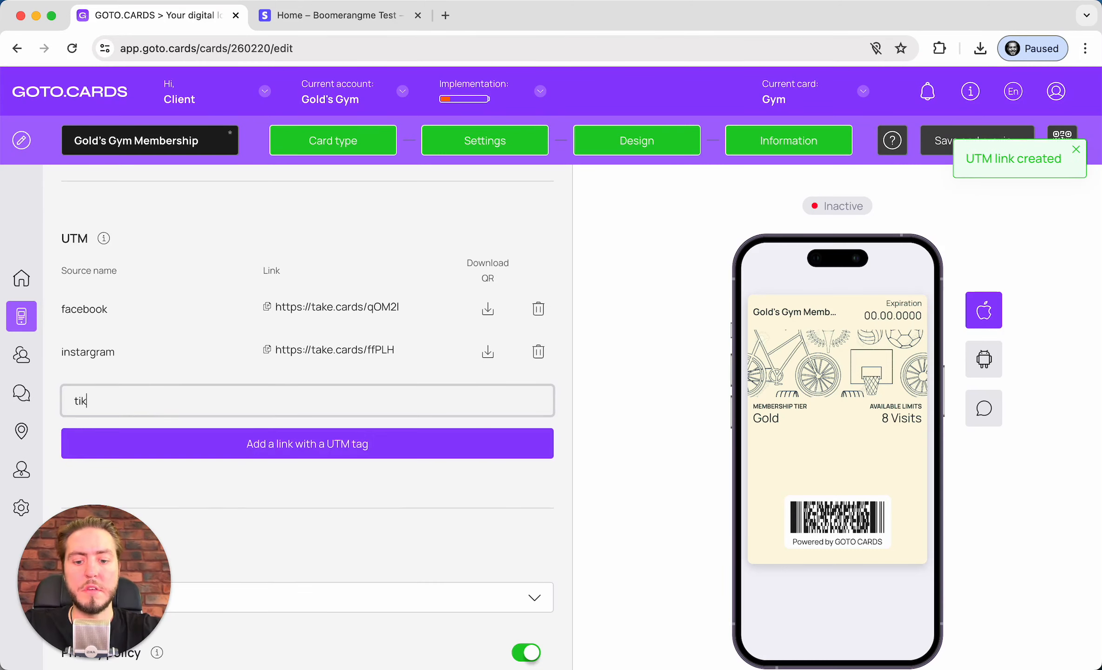
pyautogui.press('Return')
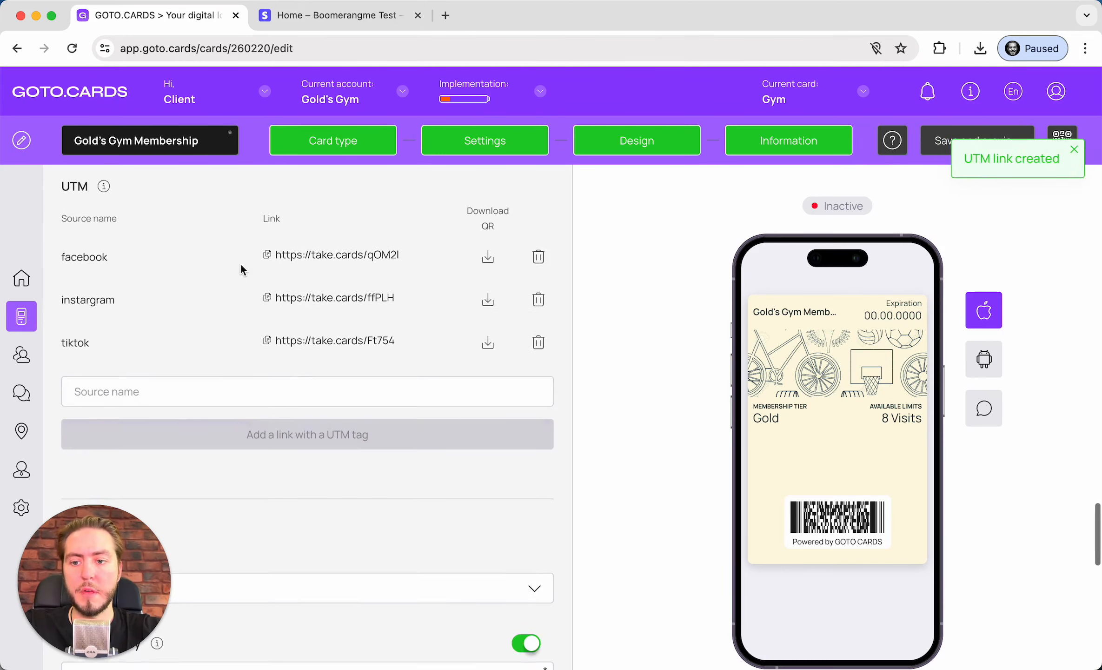
pyautogui.scroll(-4, 199, 354)
pyautogui.scroll(4, 275, 264)
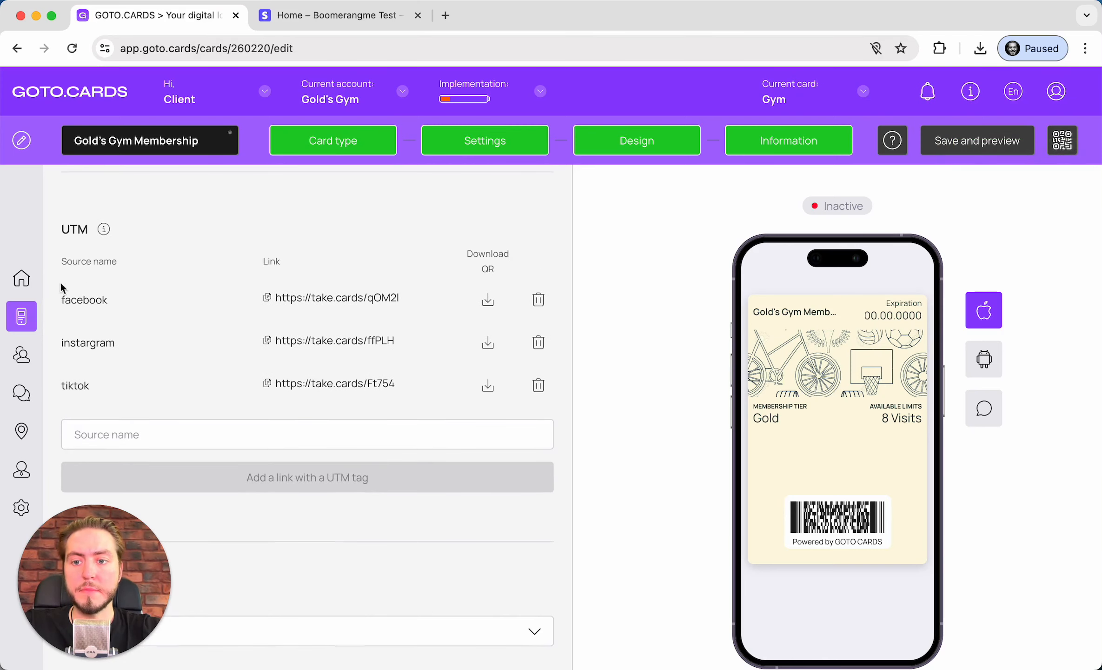
pyautogui.scroll(-7, 253, 325)
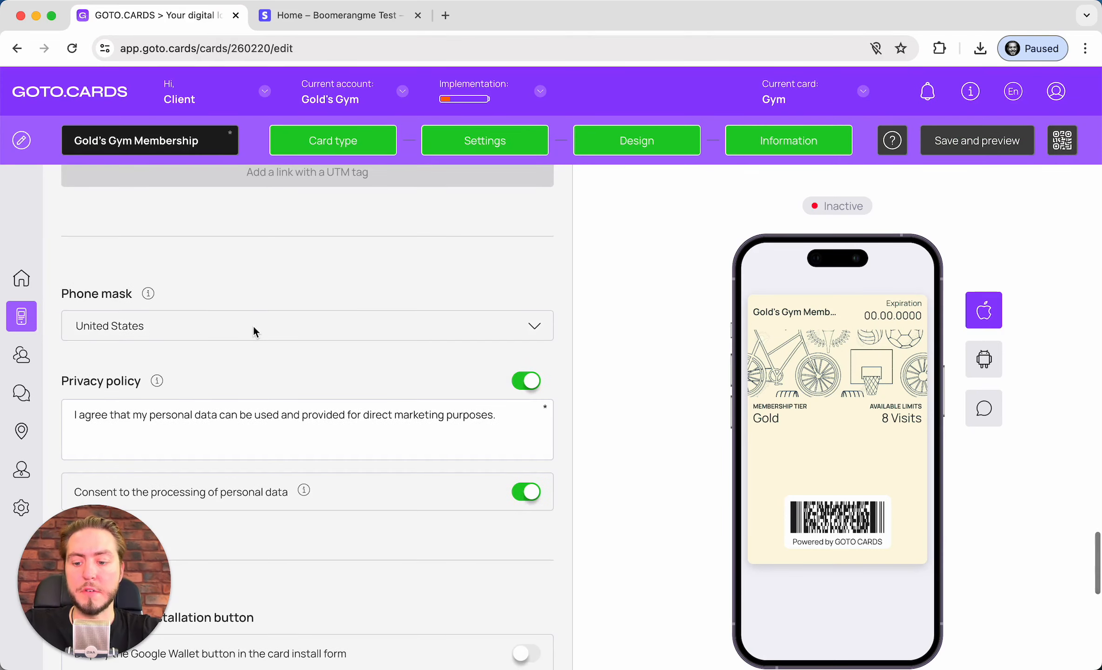
pyautogui.scroll(-1, 253, 324)
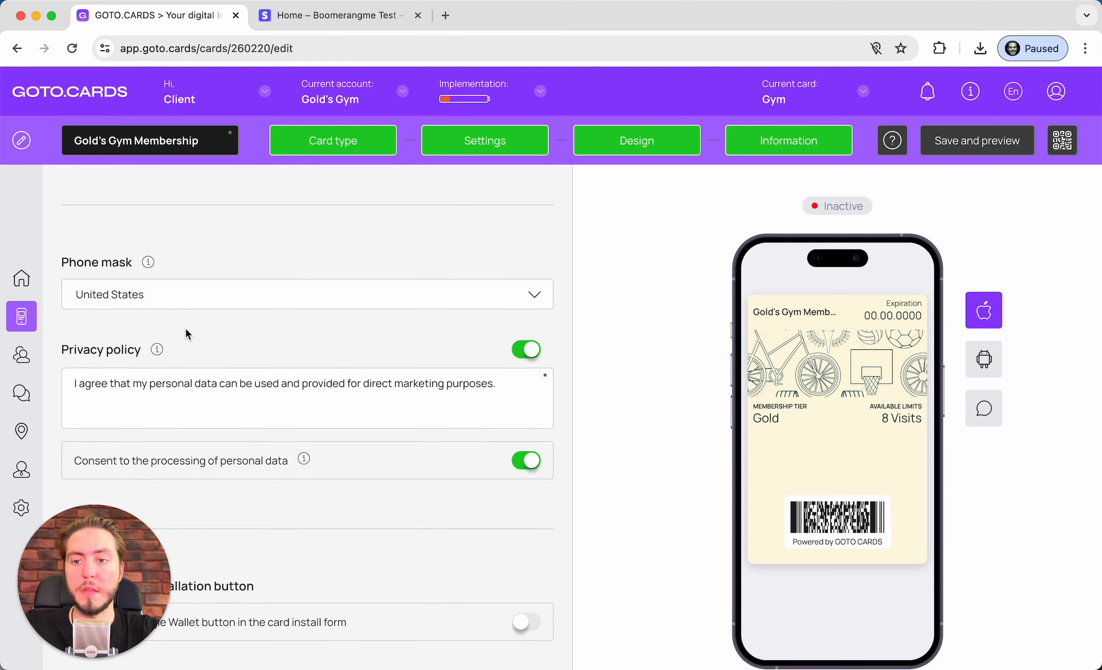
pyautogui.scroll(-1, 185, 328)
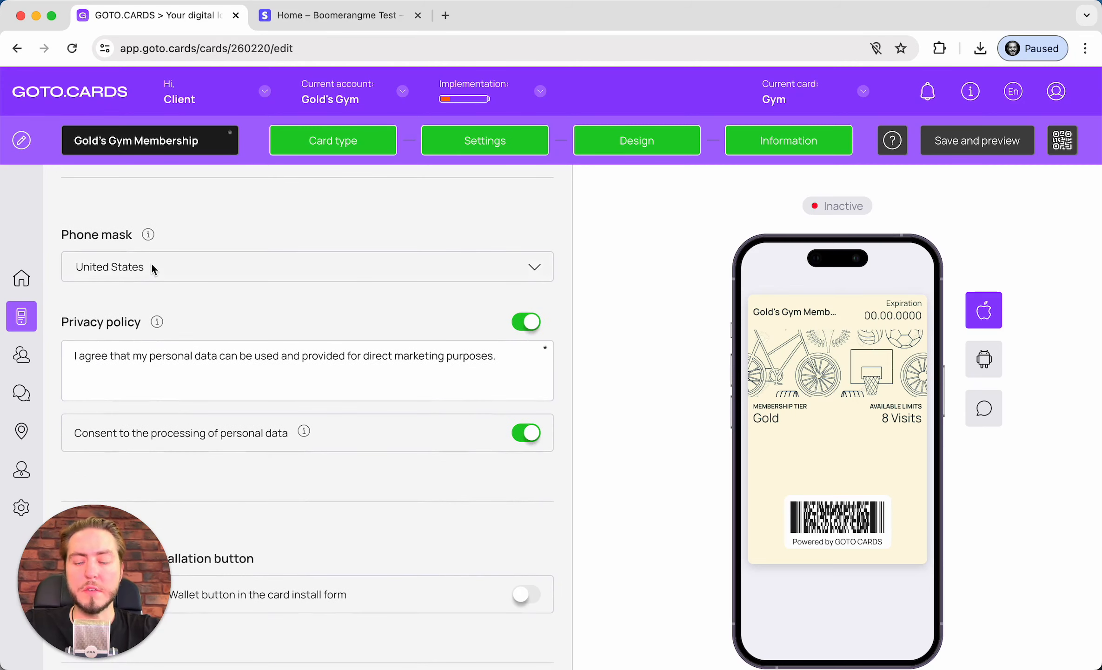
pyautogui.scroll(-1, 139, 298)
pyautogui.scroll(-2, 186, 302)
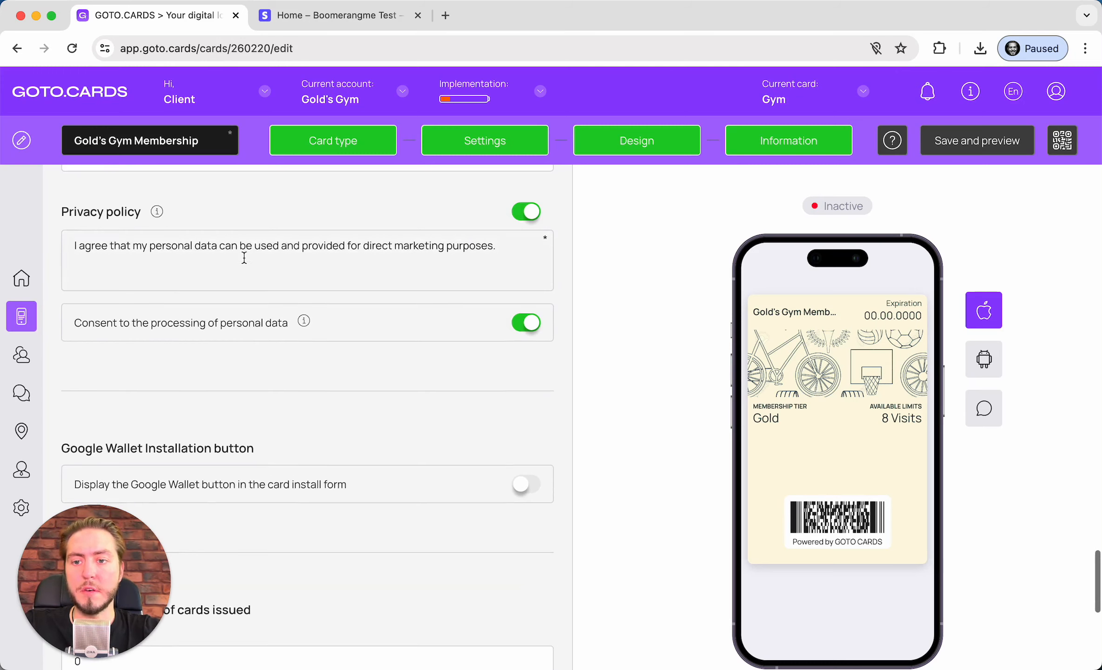
pyautogui.scroll(-6, 244, 256)
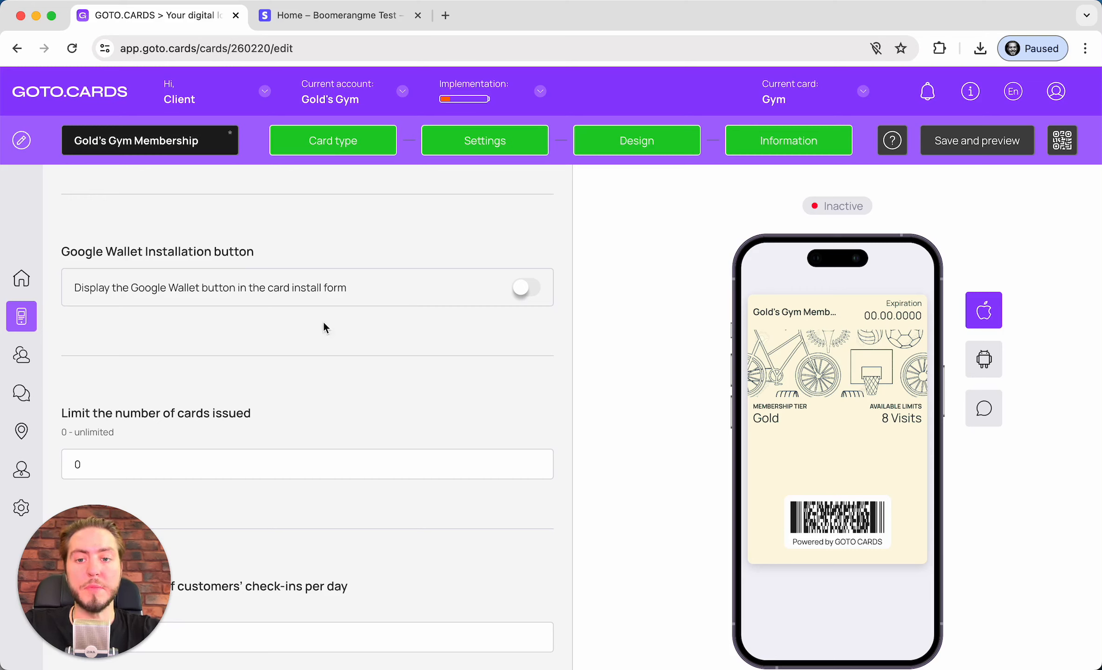
pyautogui.click(530, 290)
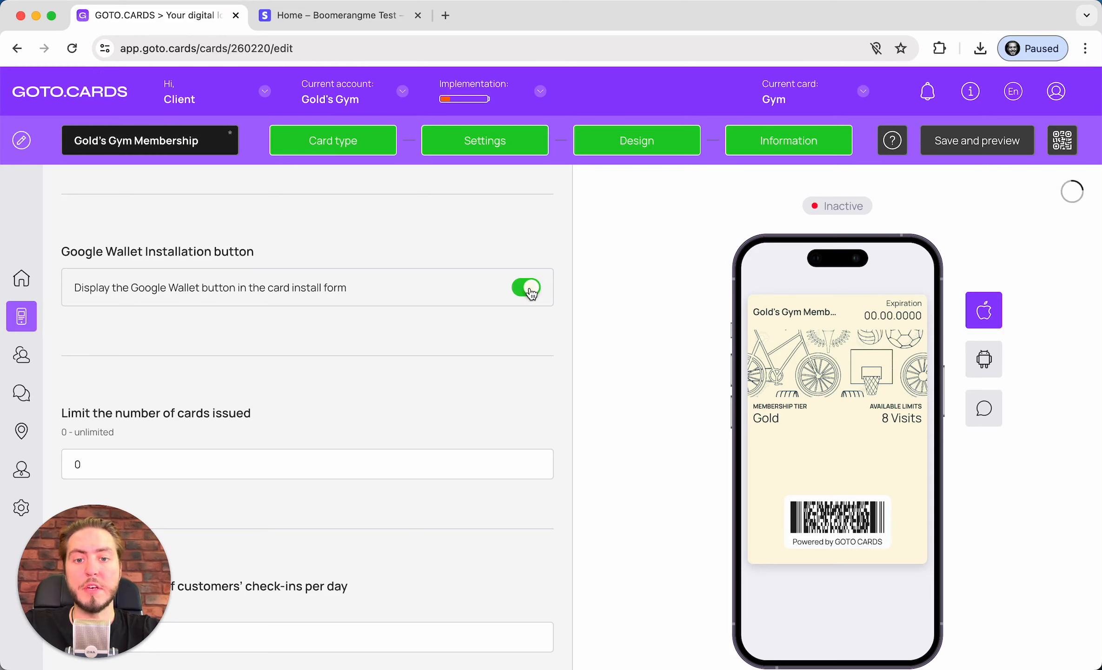
pyautogui.click(531, 289)
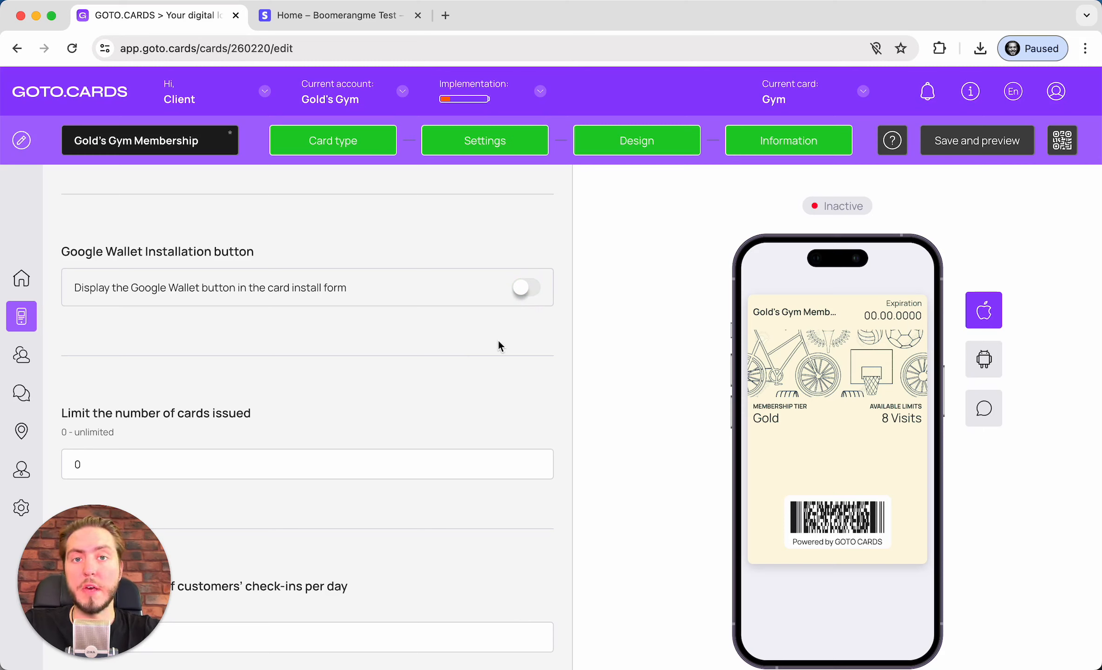
pyautogui.scroll(-2, 497, 340)
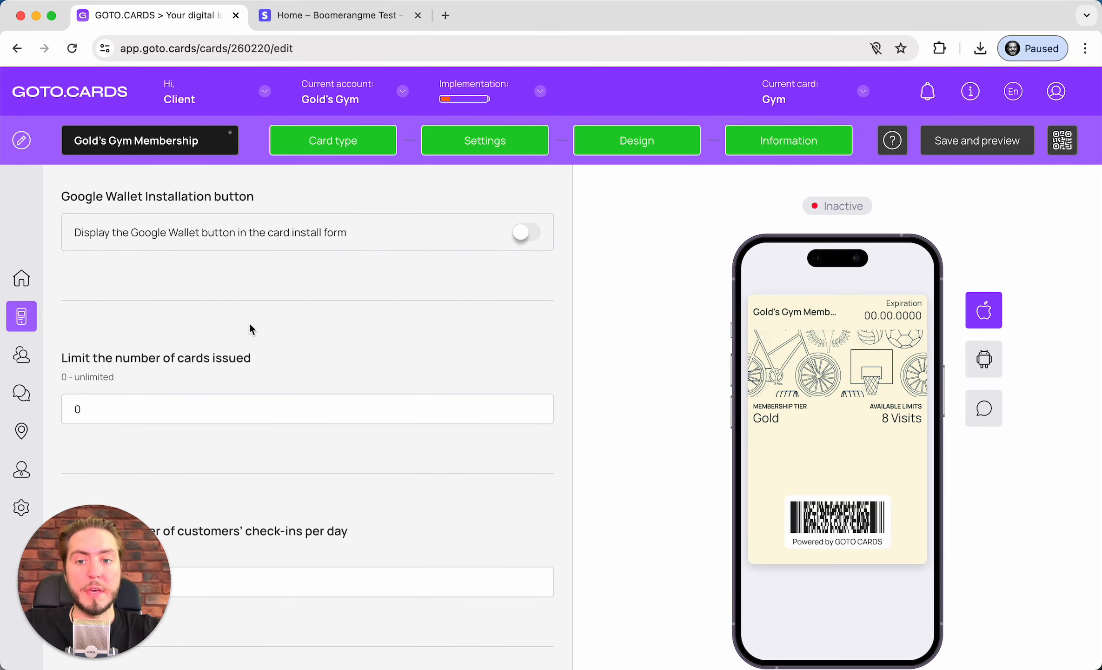
pyautogui.scroll(-4, 249, 322)
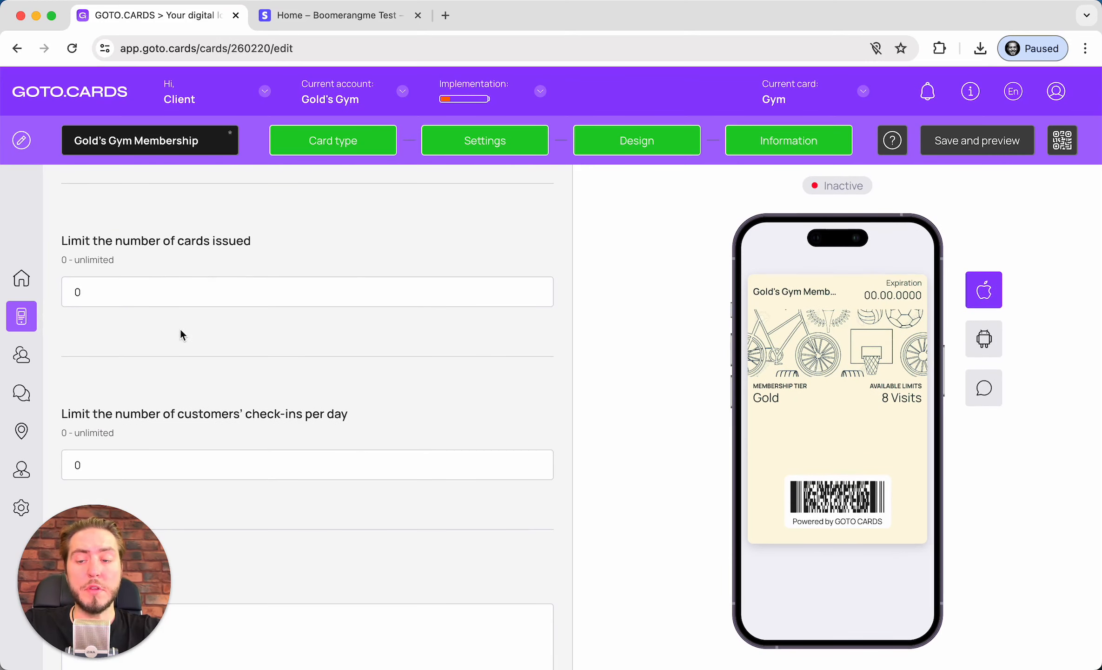
pyautogui.click(210, 280)
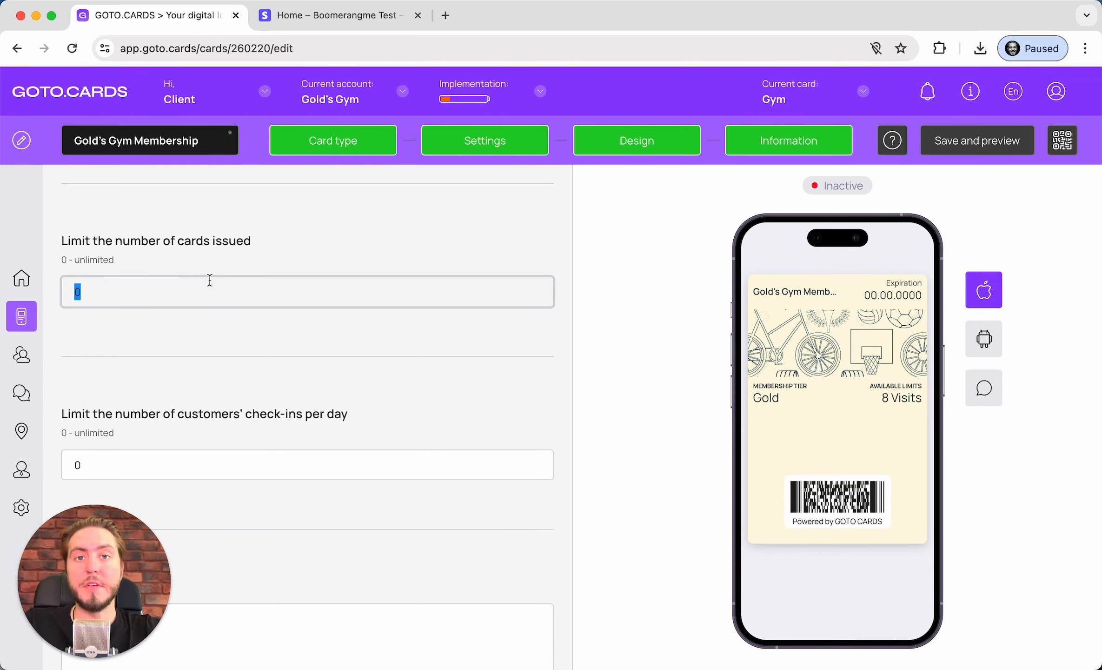
pyautogui.write('100')
pyautogui.click(218, 323)
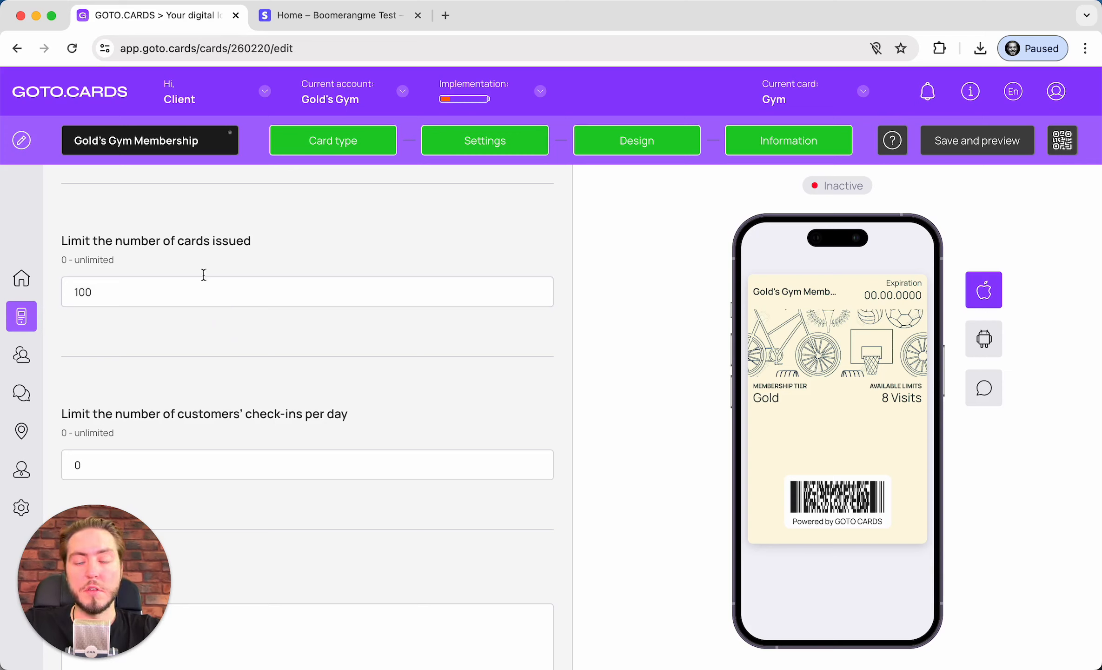
pyautogui.click(202, 289)
pyautogui.write('0')
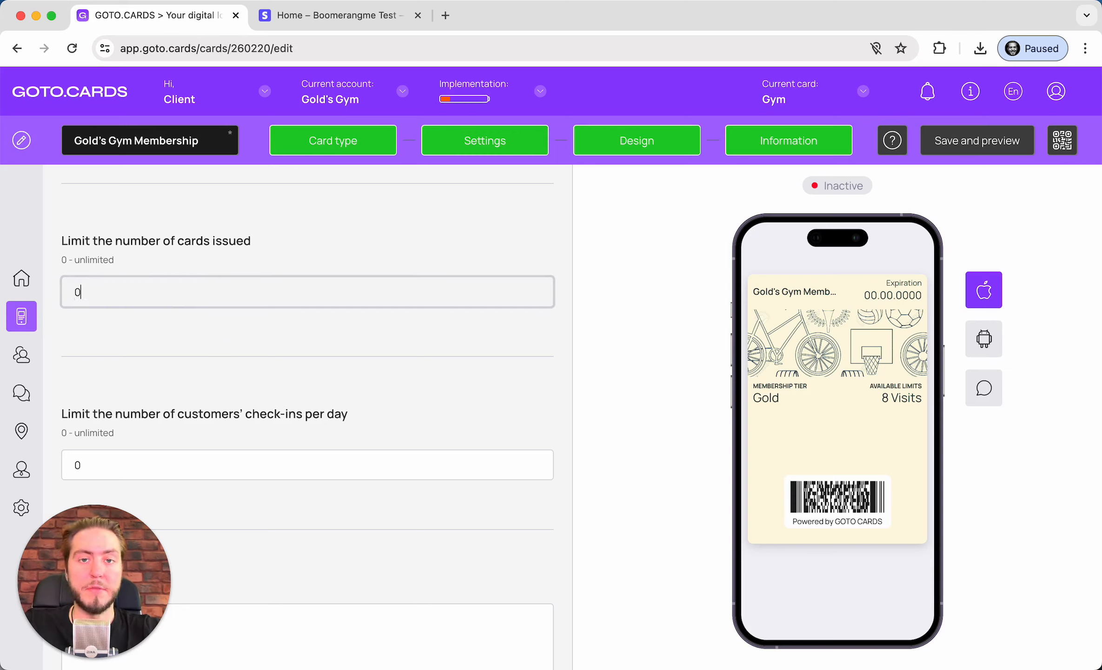
pyautogui.click(208, 334)
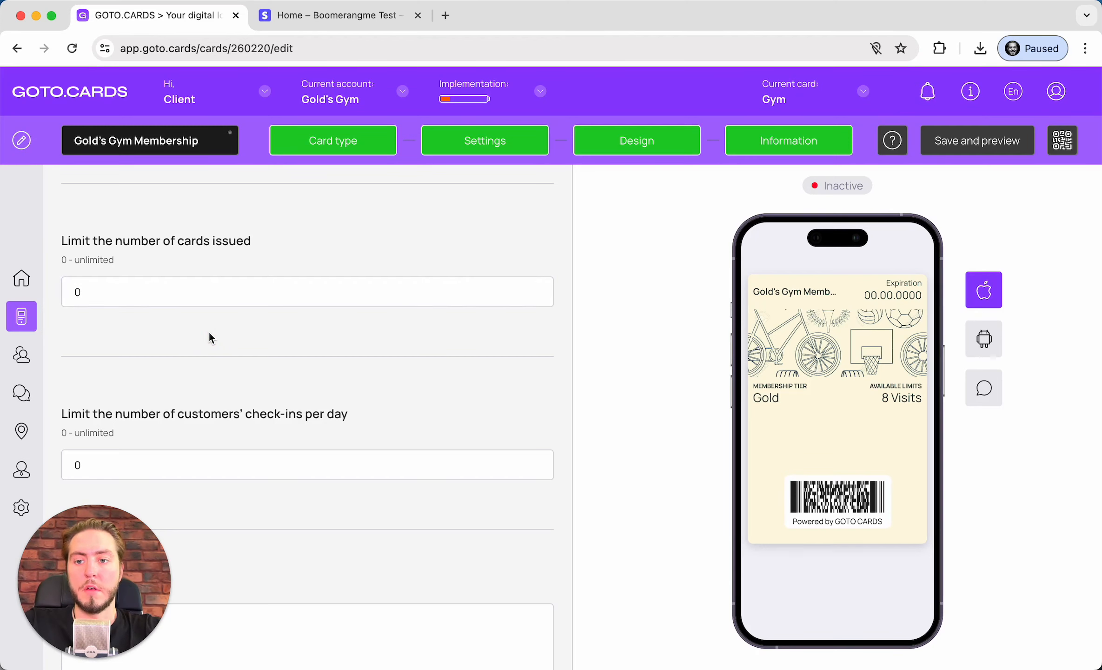
pyautogui.scroll(-3, 209, 331)
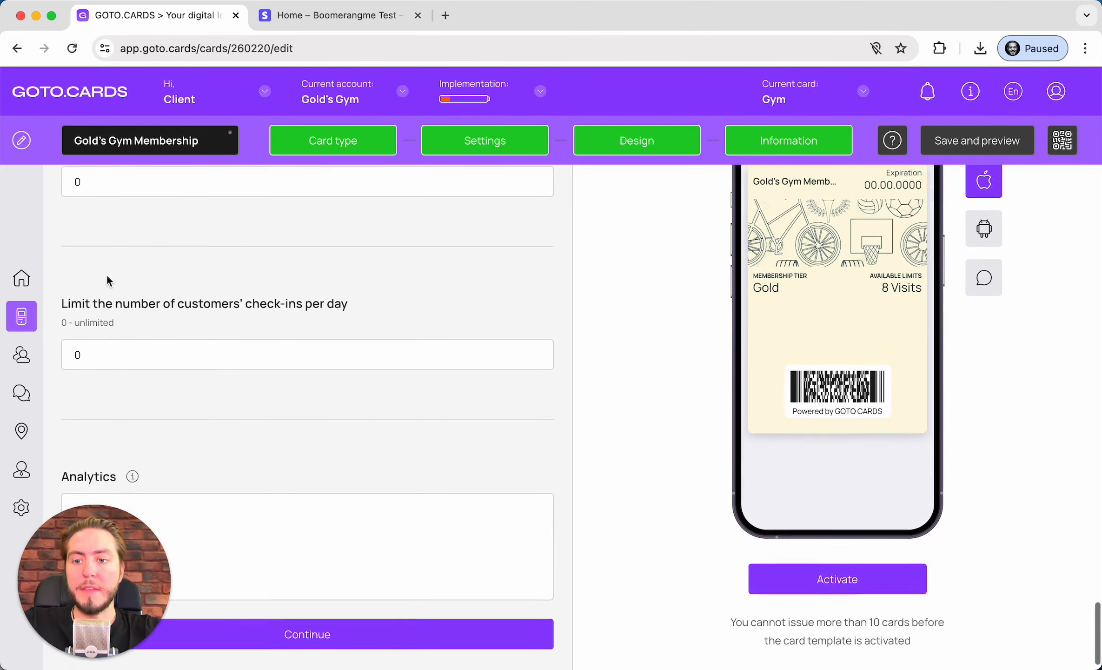
pyautogui.scroll(-1, 106, 274)
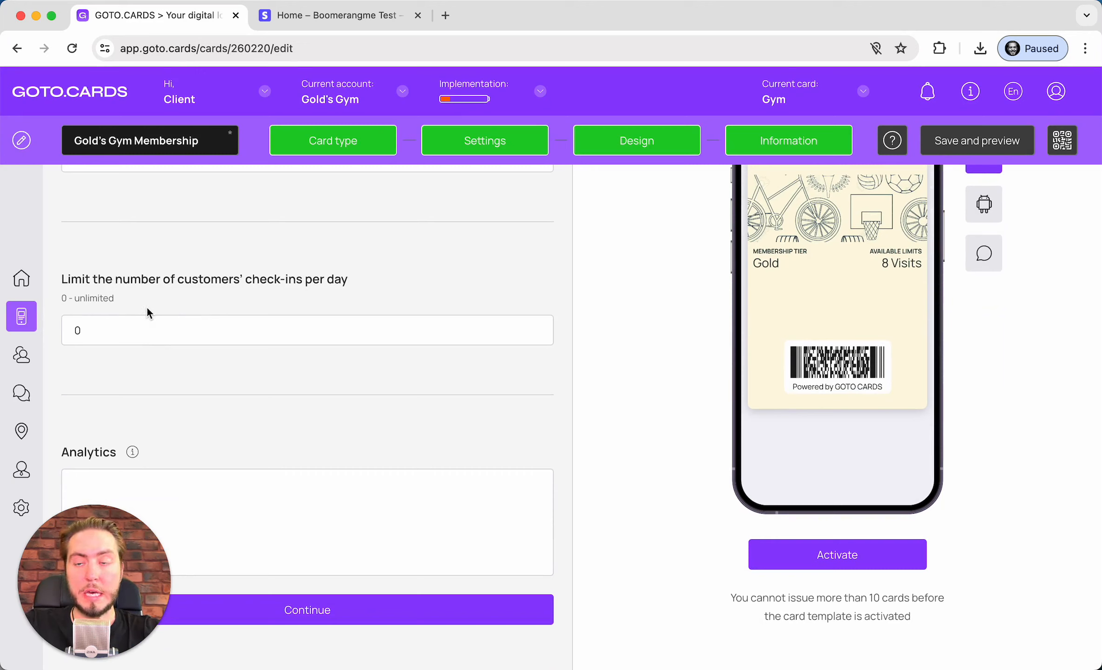
pyautogui.click(131, 325)
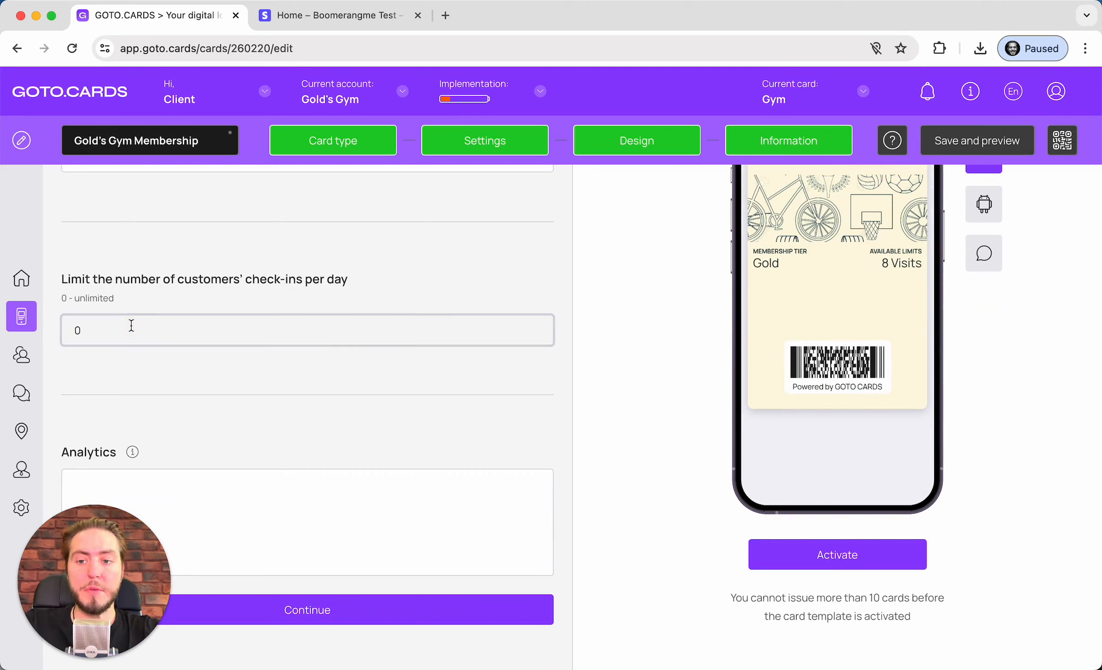
pyautogui.press('BackSpace')
pyautogui.write('2')
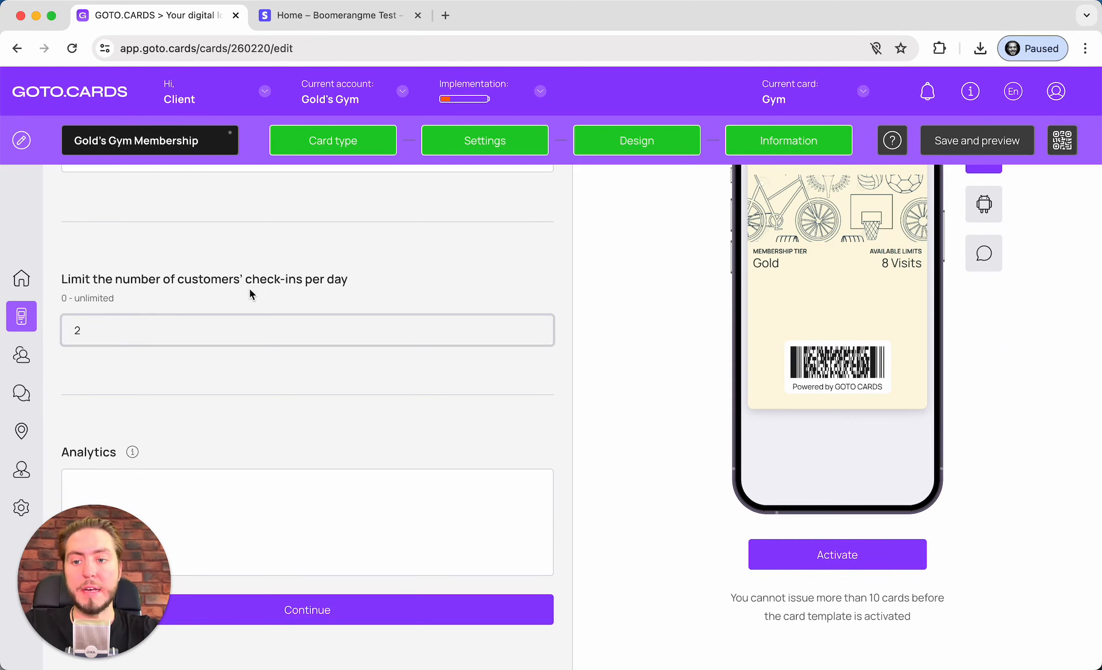
pyautogui.click(238, 299)
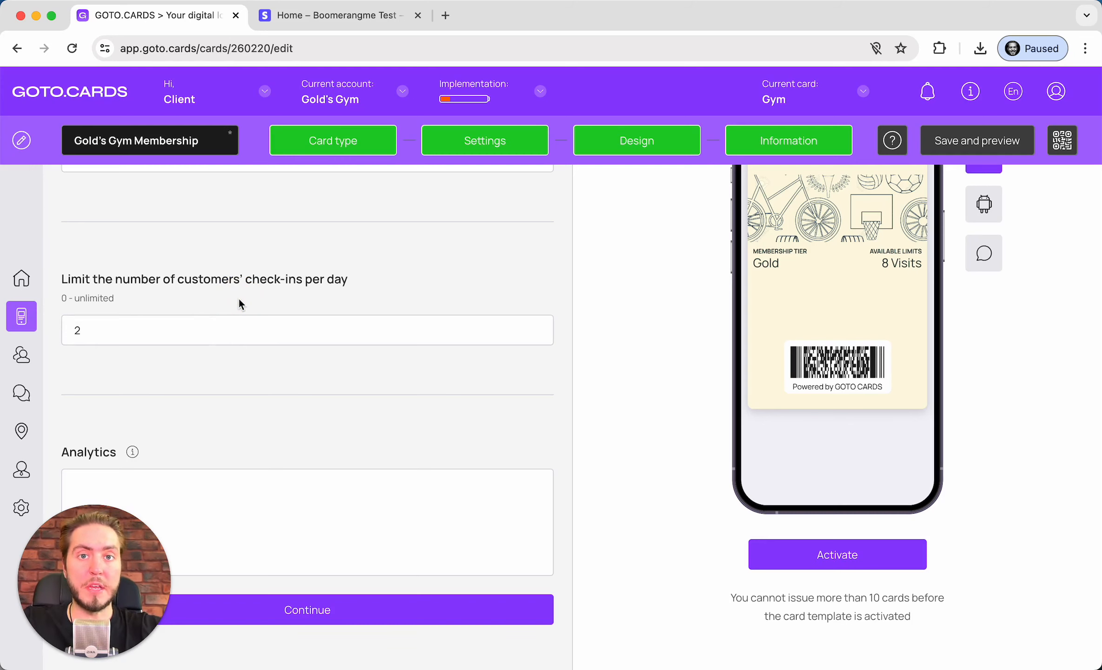
pyautogui.scroll(-1, 239, 300)
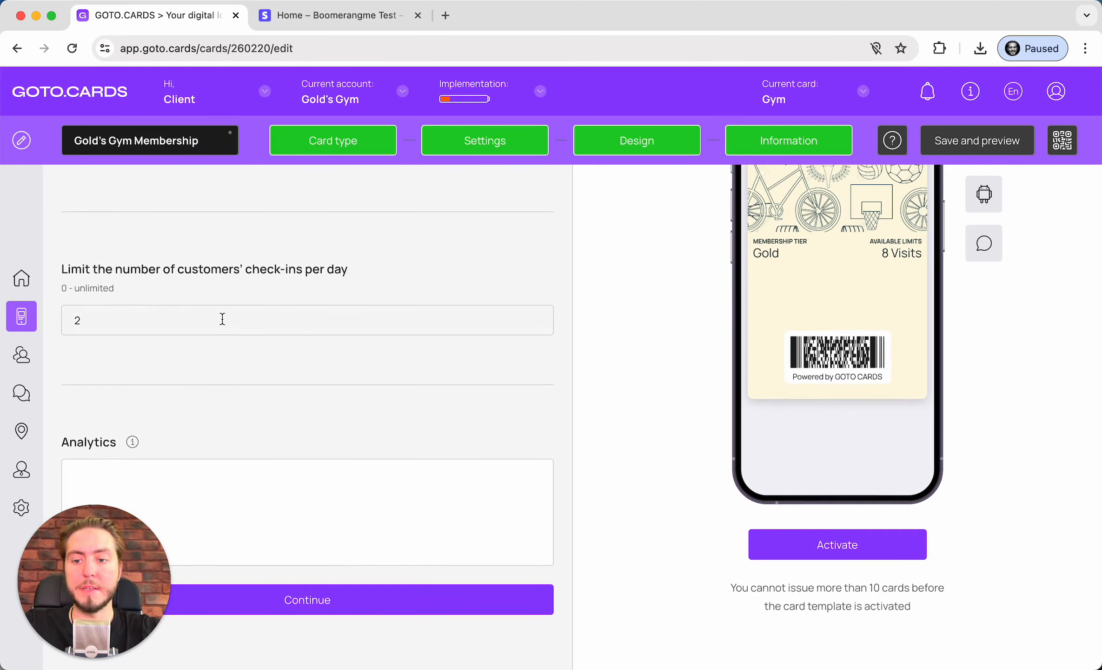
pyautogui.doubleClick(184, 316)
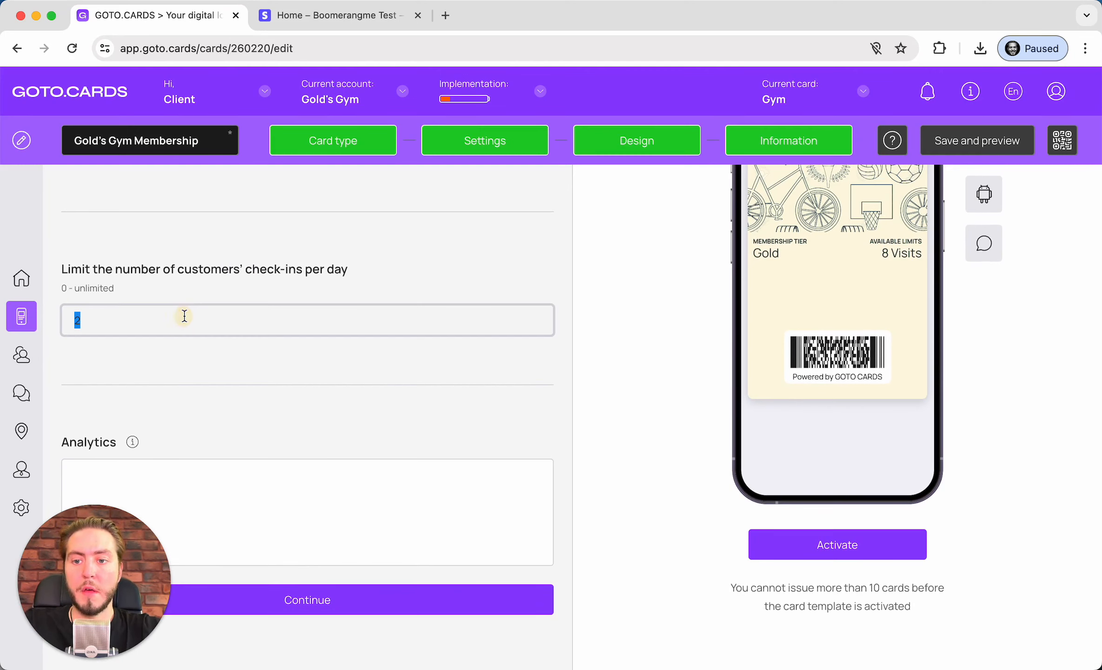
pyautogui.write('0')
pyautogui.scroll(-10, 212, 362)
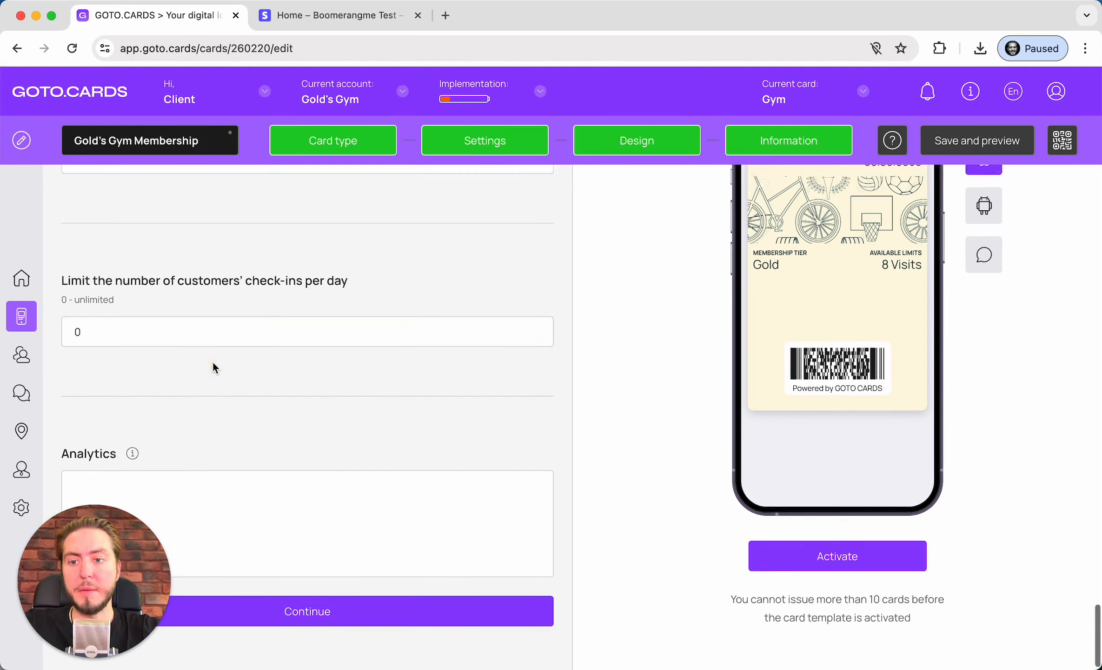
pyautogui.scroll(15, 213, 362)
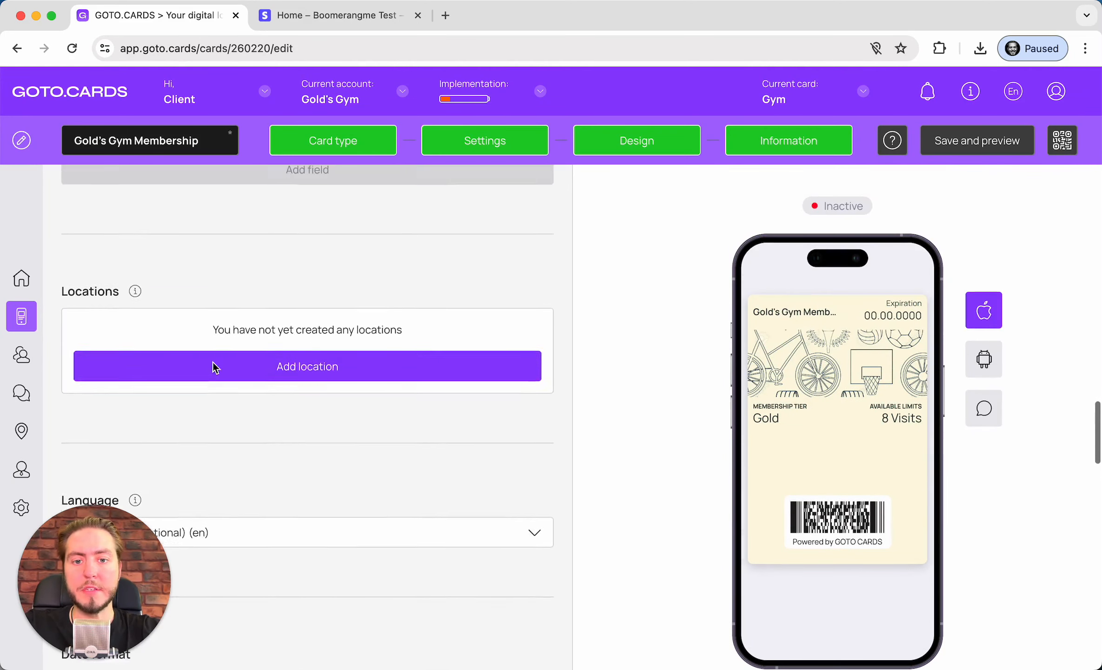
pyautogui.scroll(10, 212, 363)
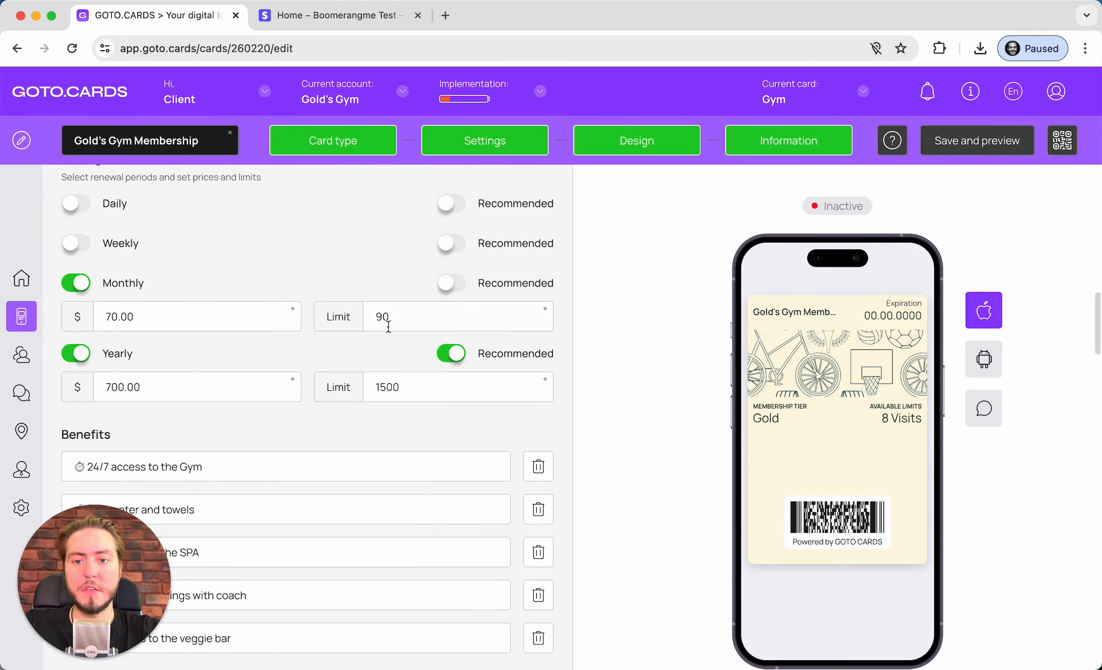
pyautogui.scroll(8, 408, 303)
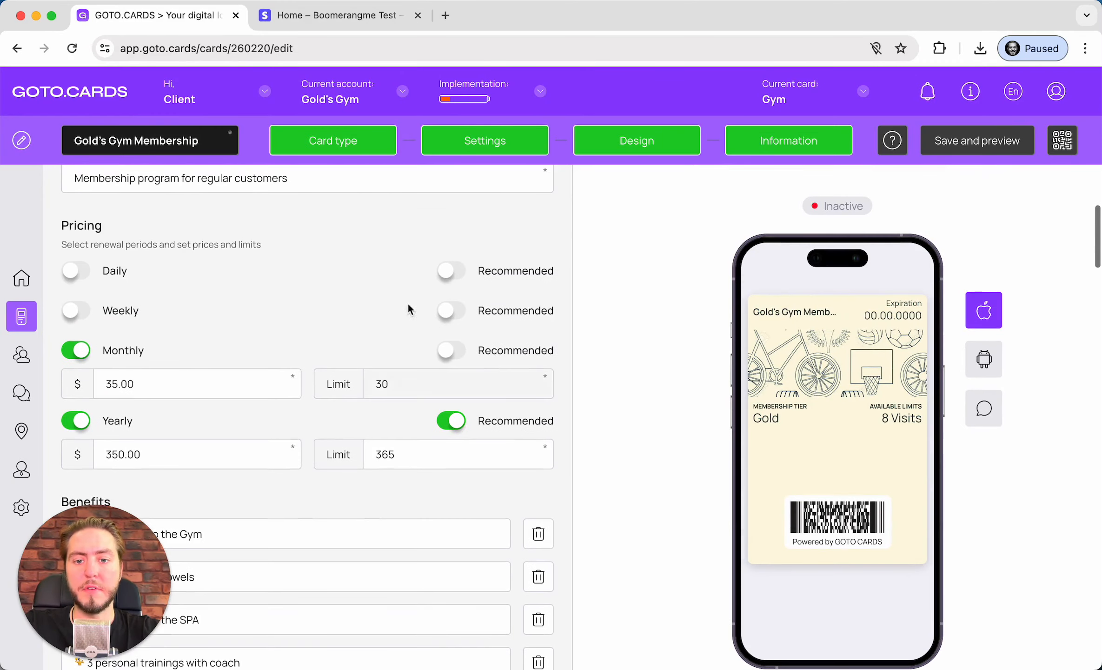
pyautogui.scroll(-20, 400, 393)
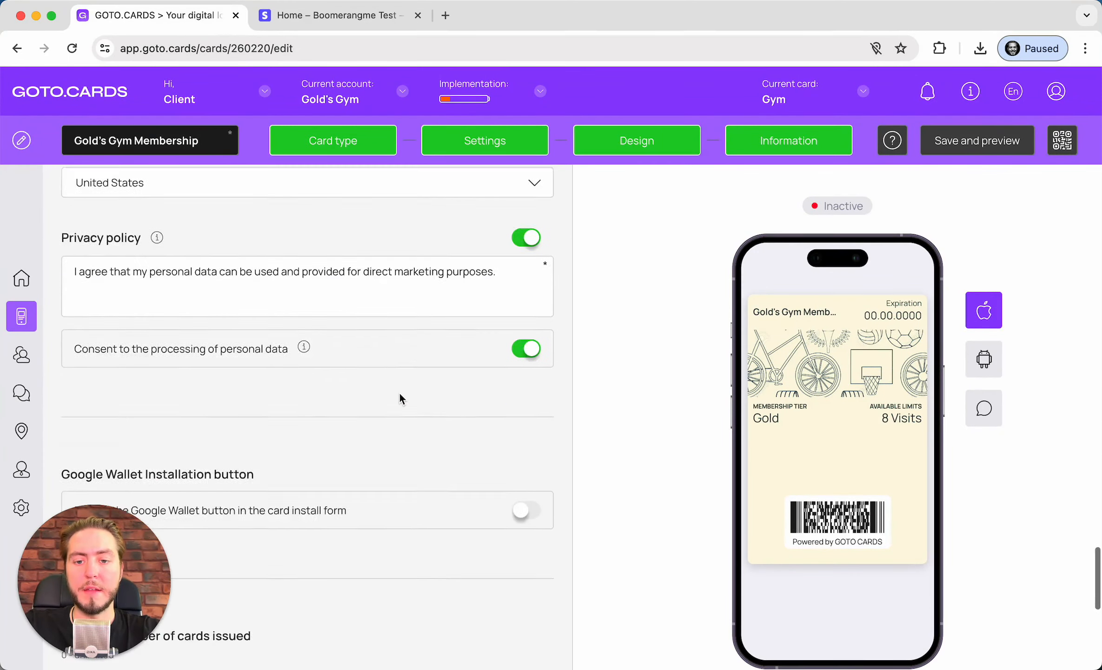
pyautogui.scroll(-6, 399, 393)
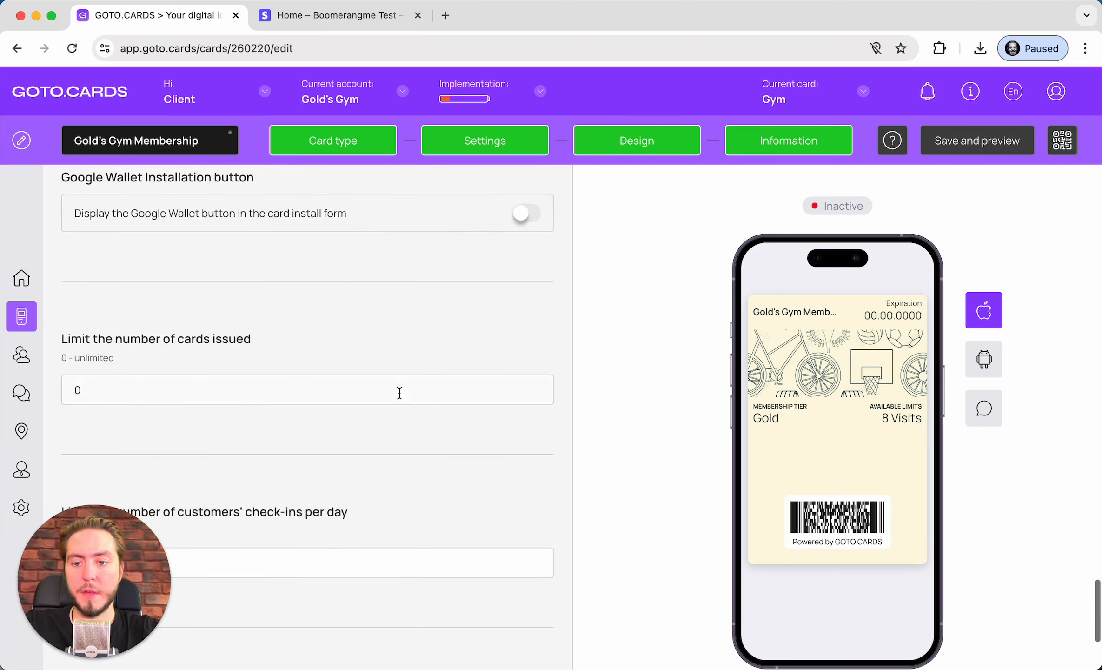
pyautogui.scroll(-2, 399, 393)
pyautogui.click(236, 536)
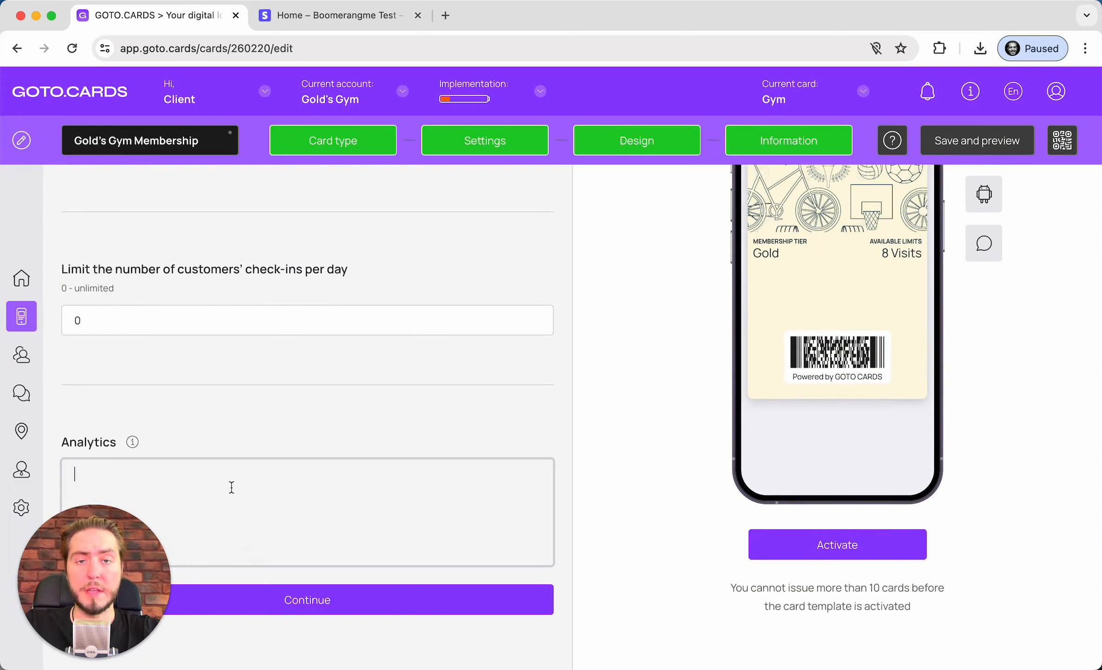
# Move on to the Design step and browse to the logo folder for the logo upload
pyautogui.click(306, 599)
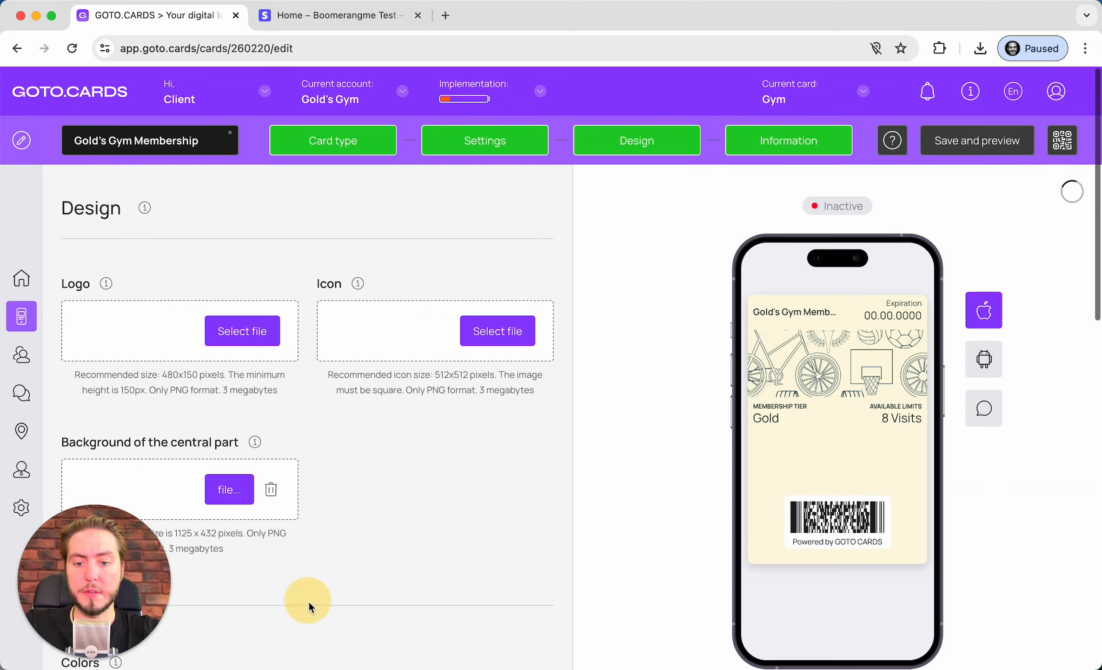
pyautogui.scroll(-2, 219, 256)
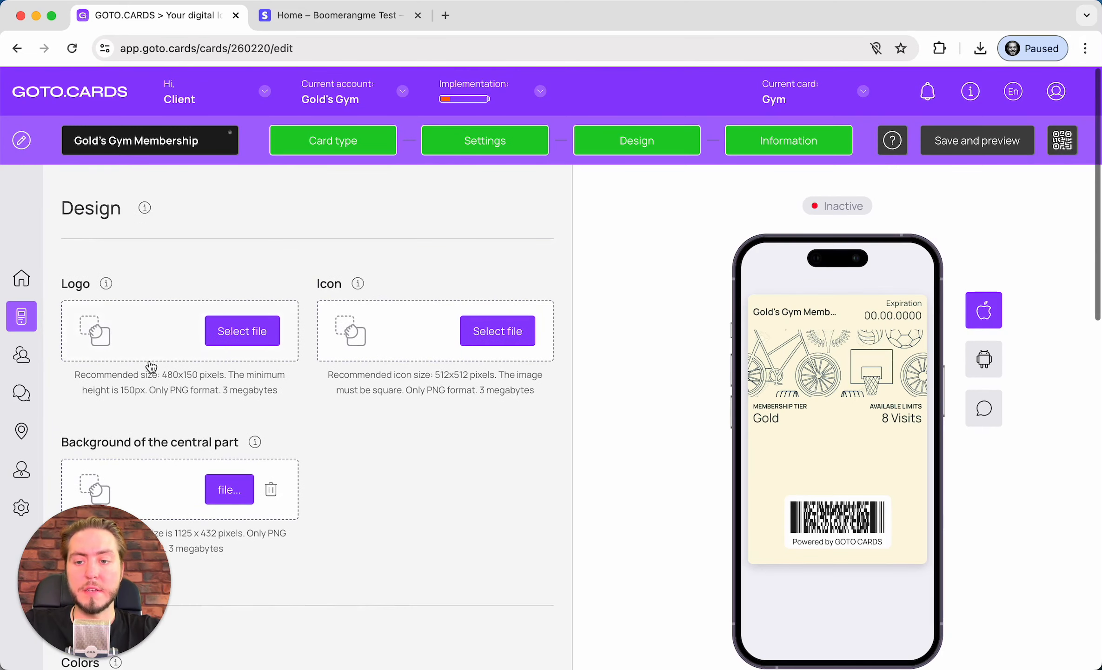
pyautogui.click(173, 349)
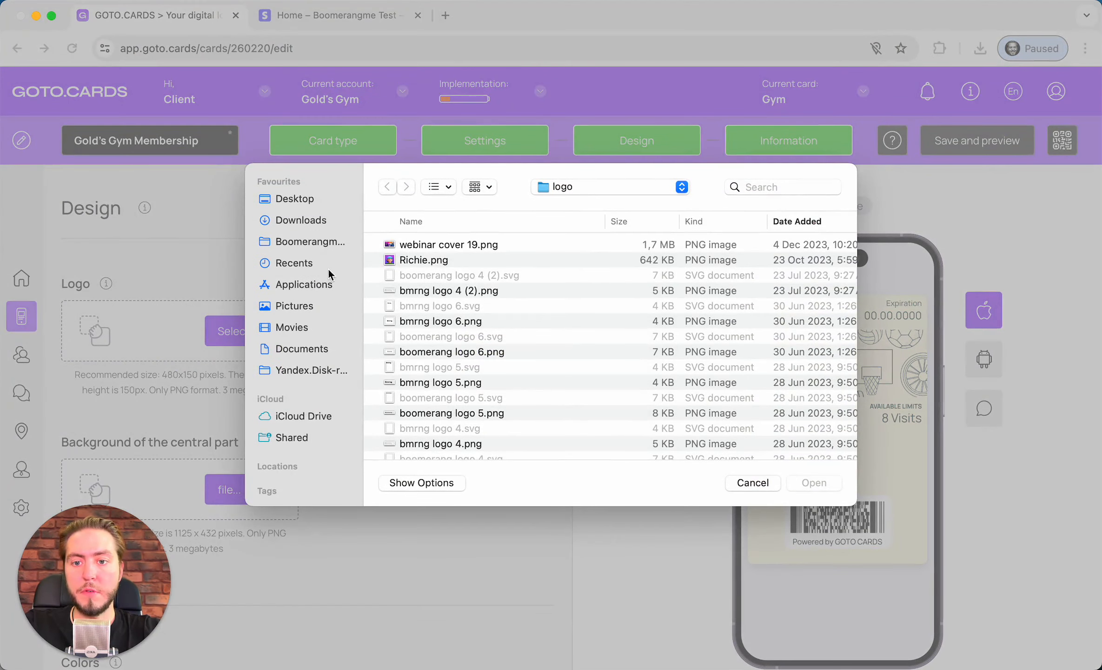
pyautogui.click(323, 234)
pyautogui.scroll(-5, 470, 317)
pyautogui.click(473, 320)
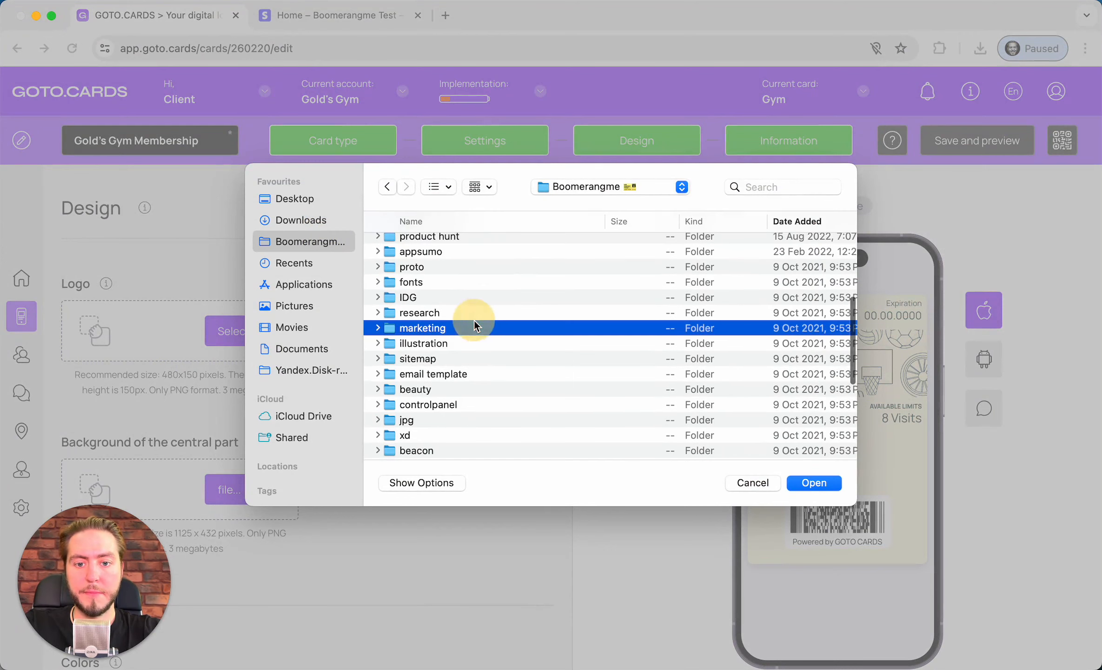
pyautogui.scroll(-5, 473, 320)
pyautogui.scroll(-5, 474, 322)
pyautogui.doubleClick(477, 338)
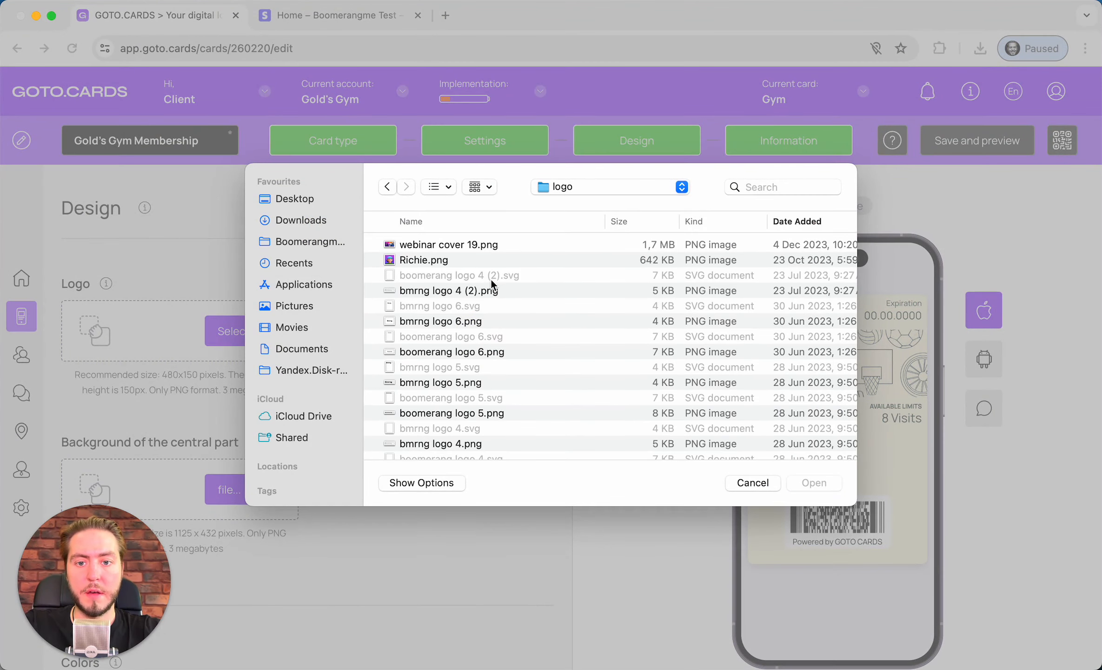
# Preview the logo files in the folder, starting with bmrng logo 4.png
pyautogui.scroll(-5, 498, 281)
pyautogui.scroll(-5, 500, 282)
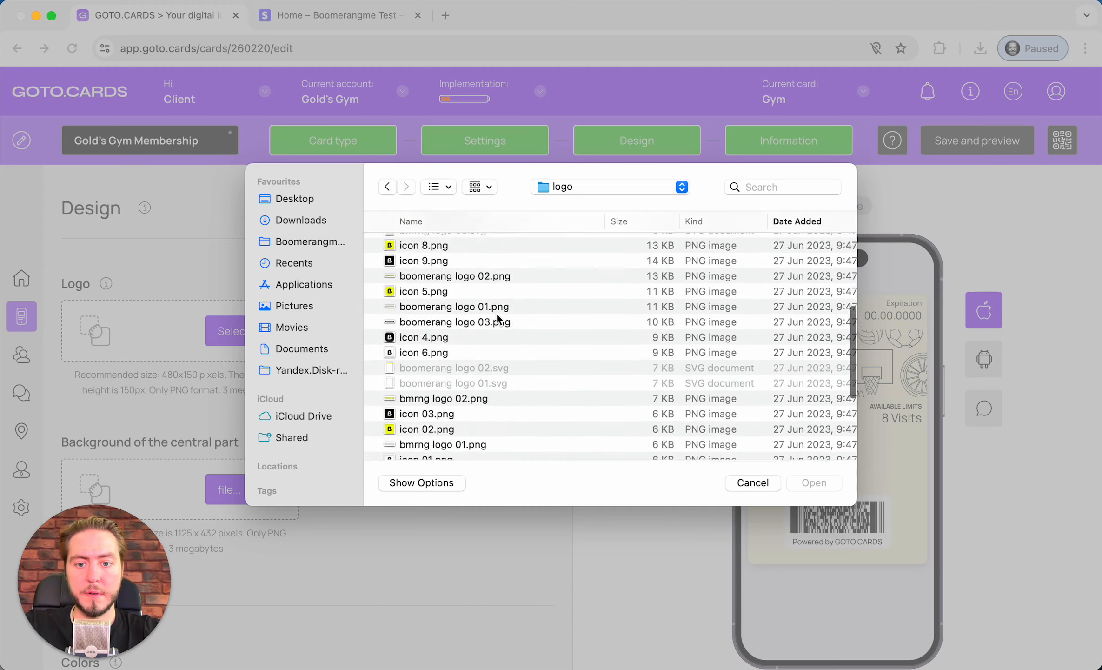
pyautogui.scroll(4, 497, 318)
pyautogui.scroll(-3, 497, 319)
pyautogui.scroll(5, 500, 319)
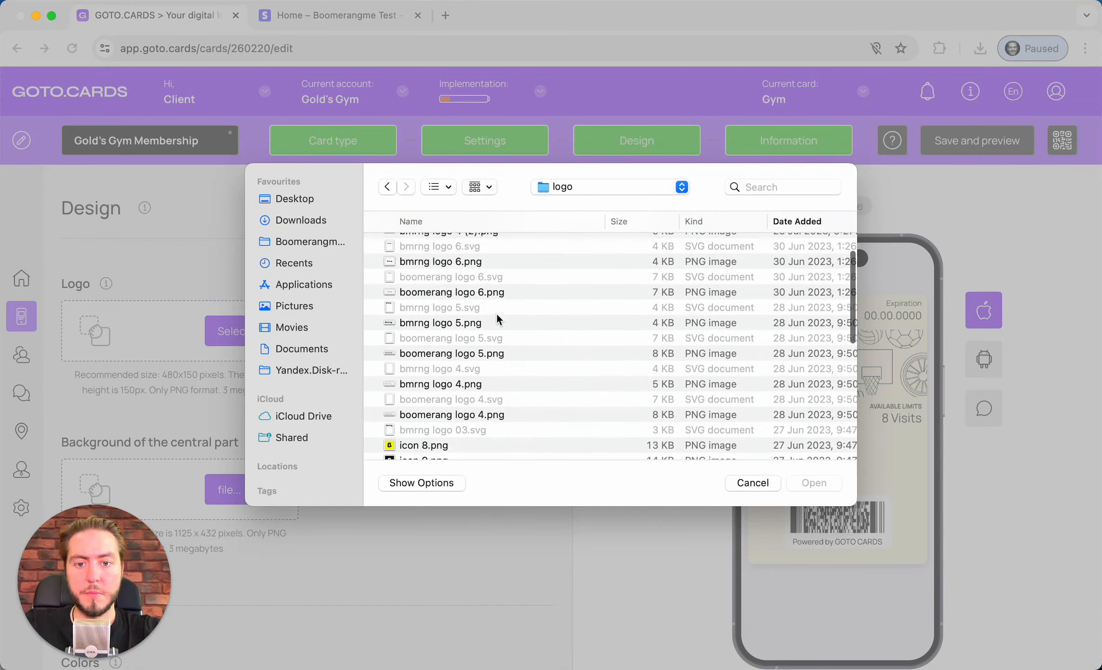
pyautogui.click(504, 384)
pyautogui.press('space')
pyautogui.press('Up')
pyautogui.press('Up')
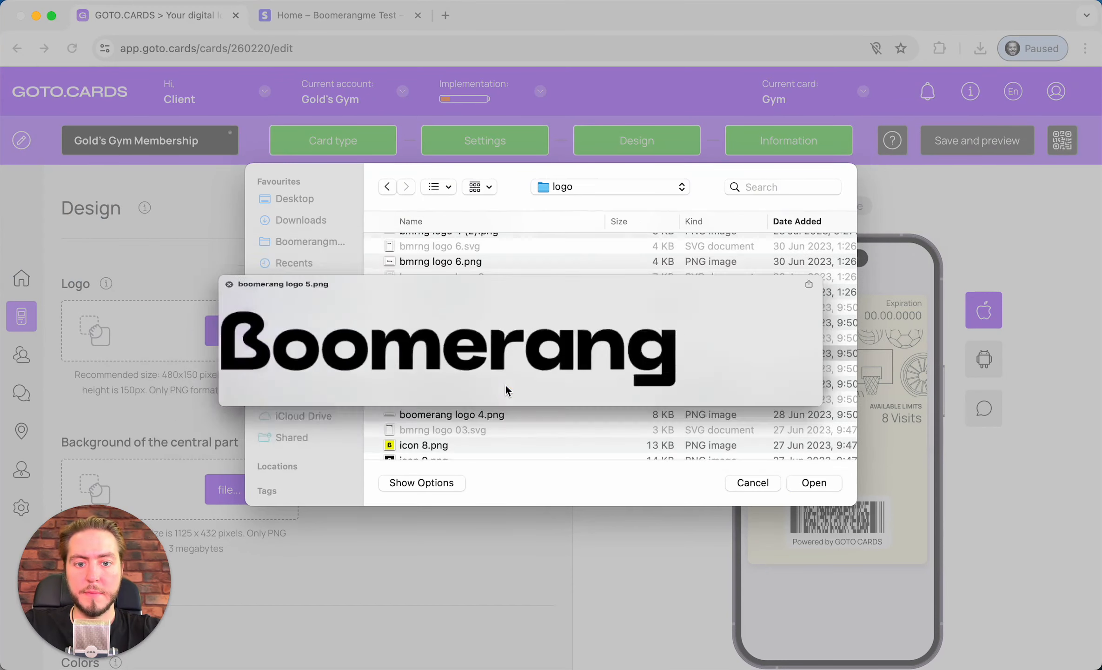
pyautogui.press('space')
pyautogui.scroll(-10, 505, 384)
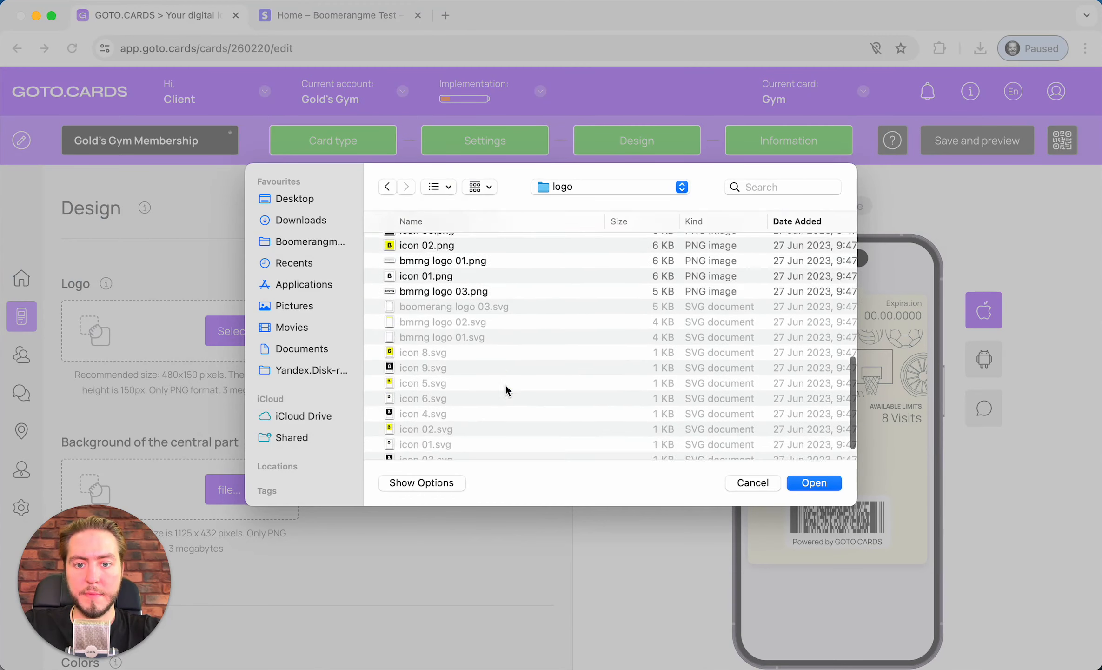
# Use bmrng logo 03.png as the card logo and save the crop
pyautogui.click(489, 339)
pyautogui.press('space')
pyautogui.press('space')
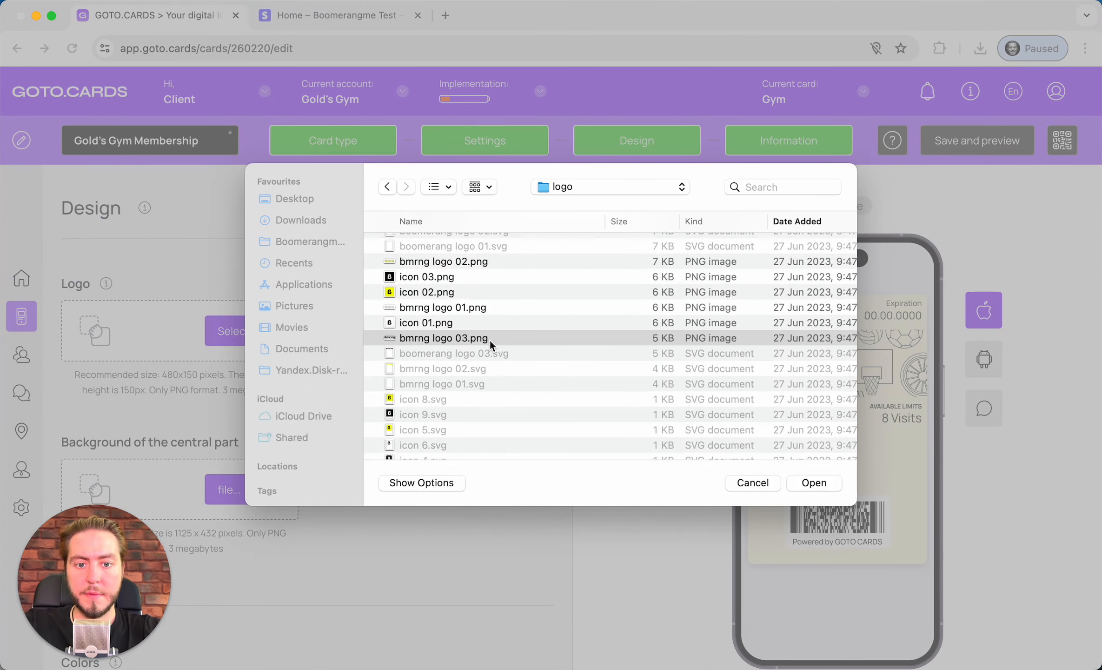
pyautogui.scroll(3, 491, 340)
pyautogui.scroll(-1, 490, 340)
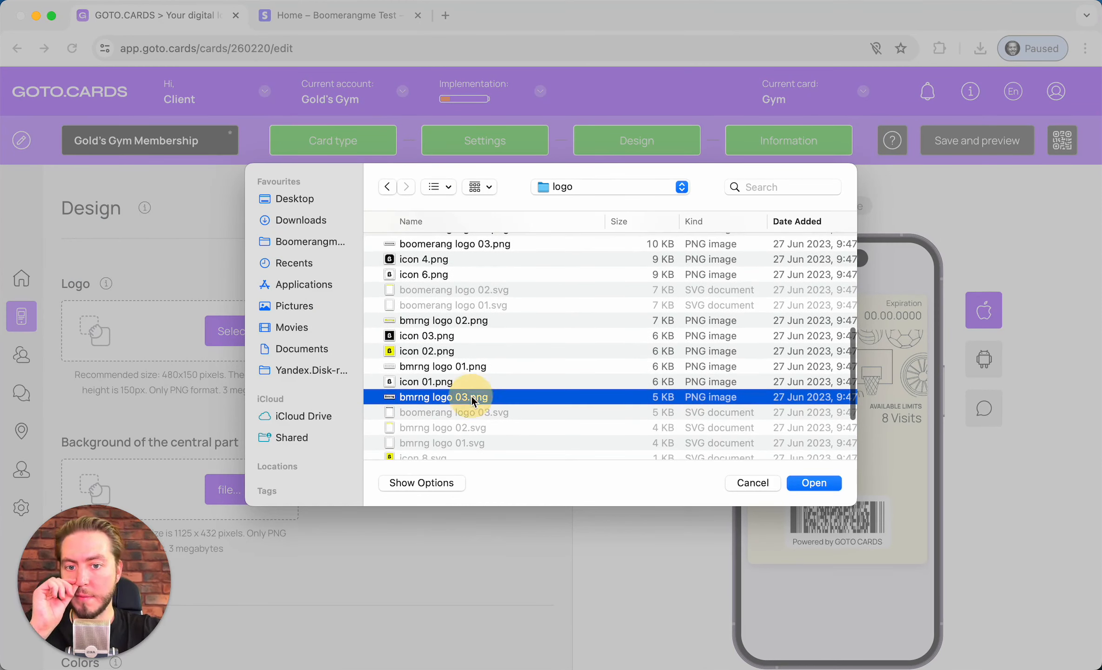
pyautogui.doubleClick(473, 398)
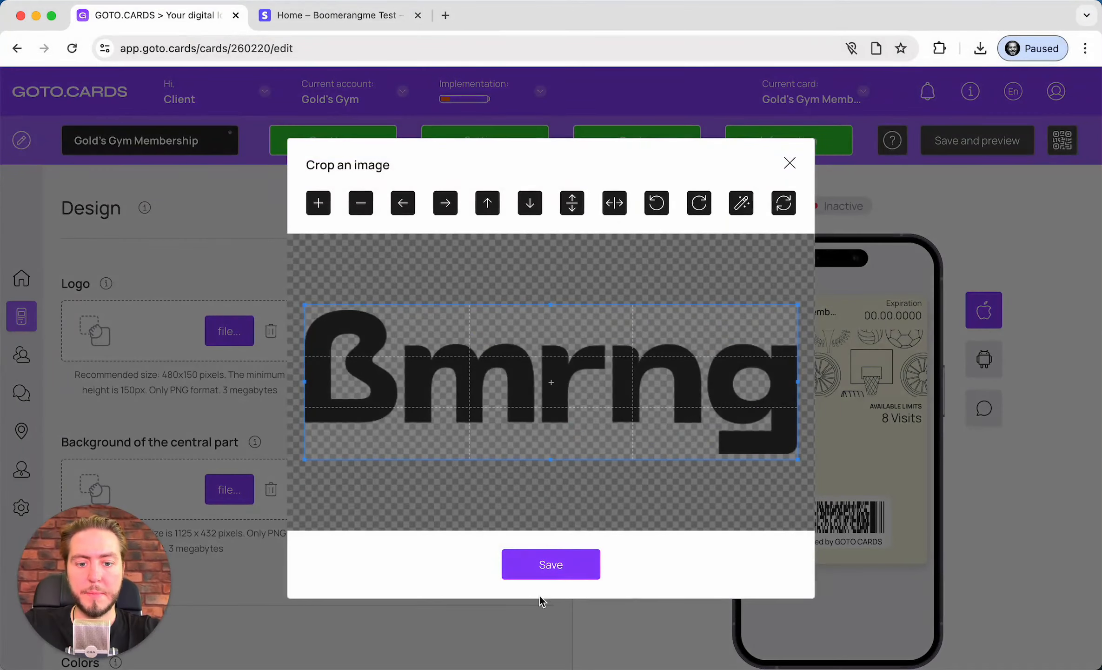
pyautogui.click(547, 576)
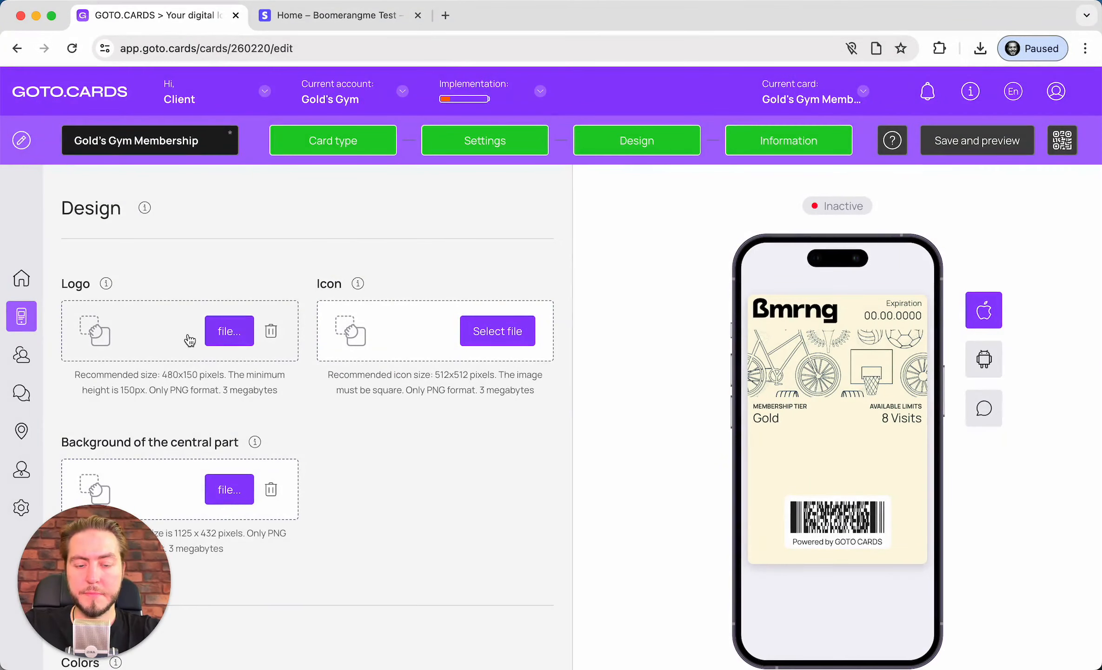
pyautogui.scroll(-2, 300, 322)
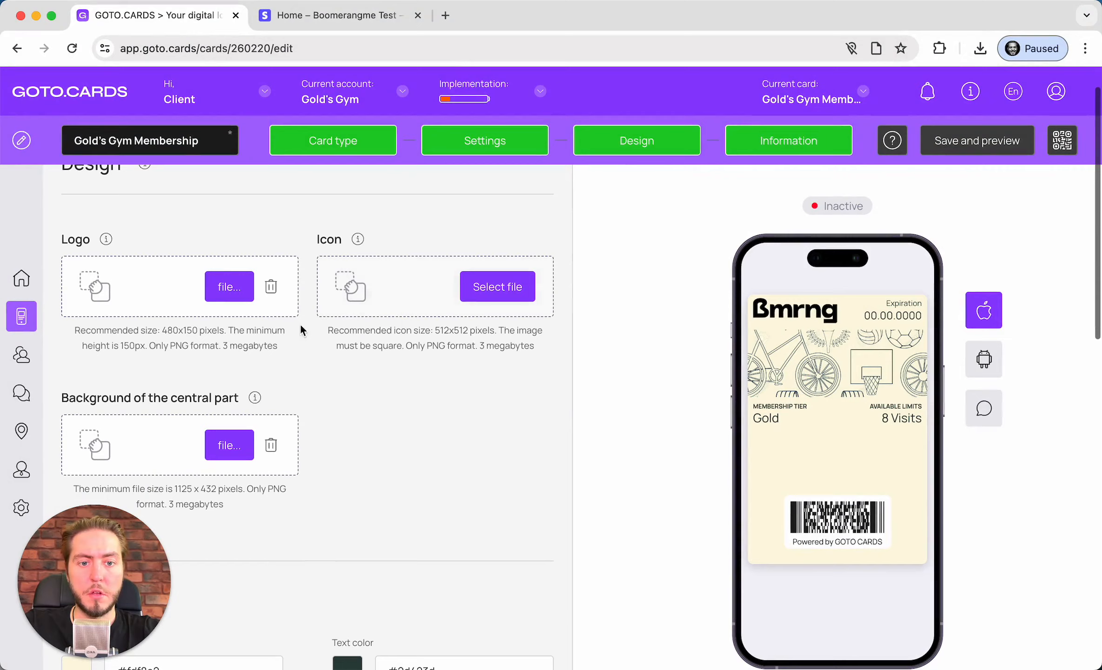
pyautogui.click(390, 304)
# Upload icon 9.png as the card icon and save the crop
pyautogui.scroll(-5, 479, 321)
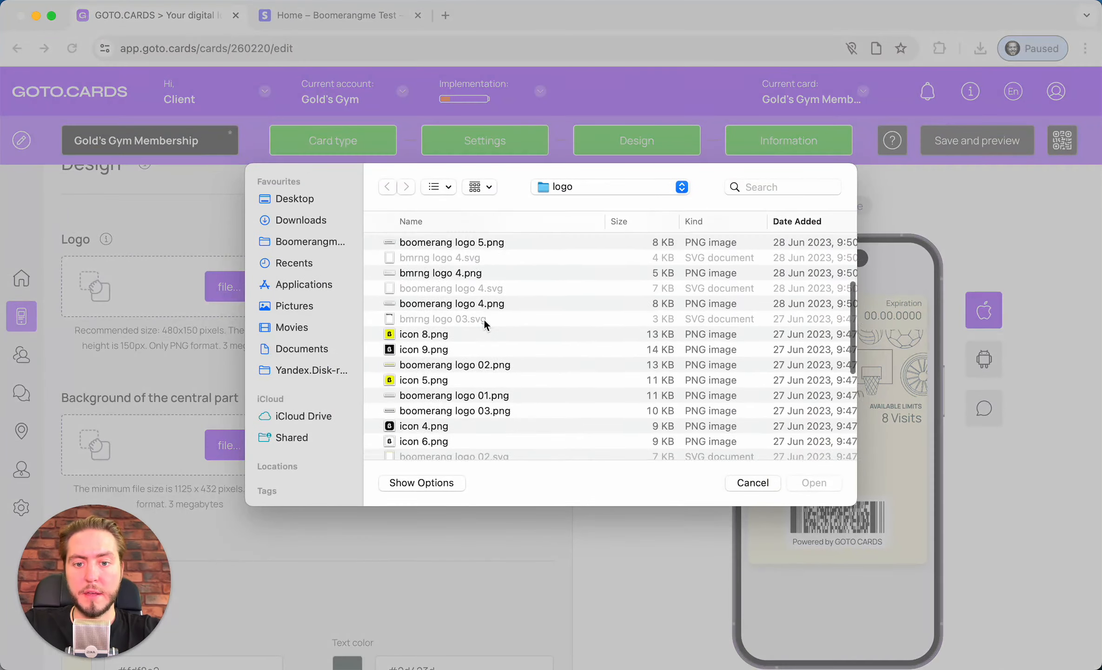
pyautogui.doubleClick(420, 312)
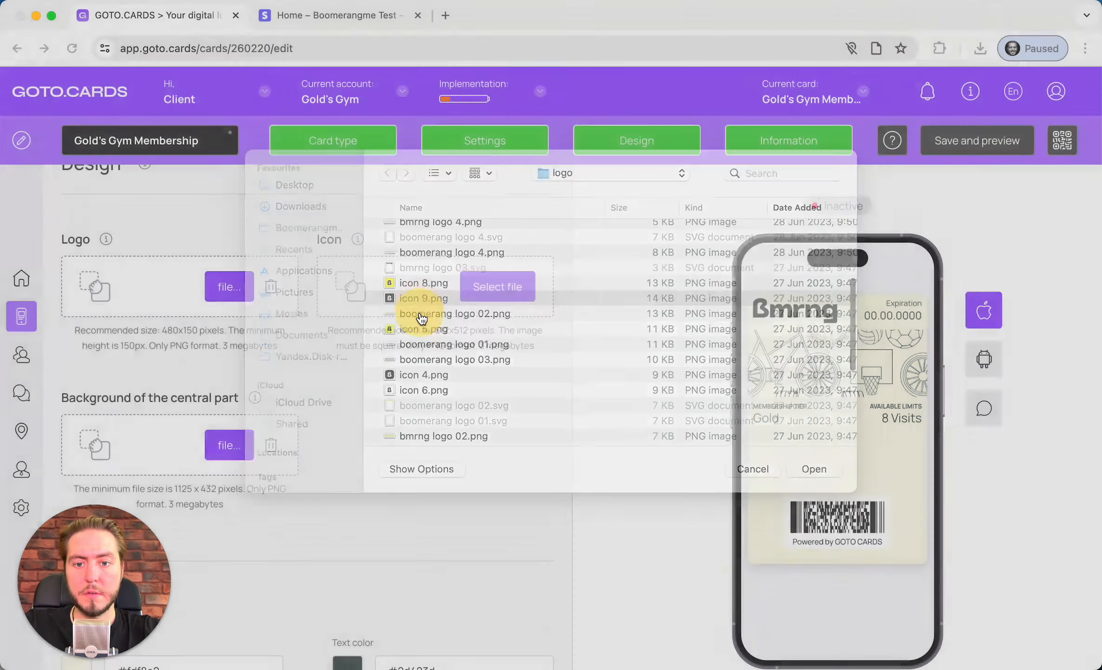
pyautogui.click(551, 564)
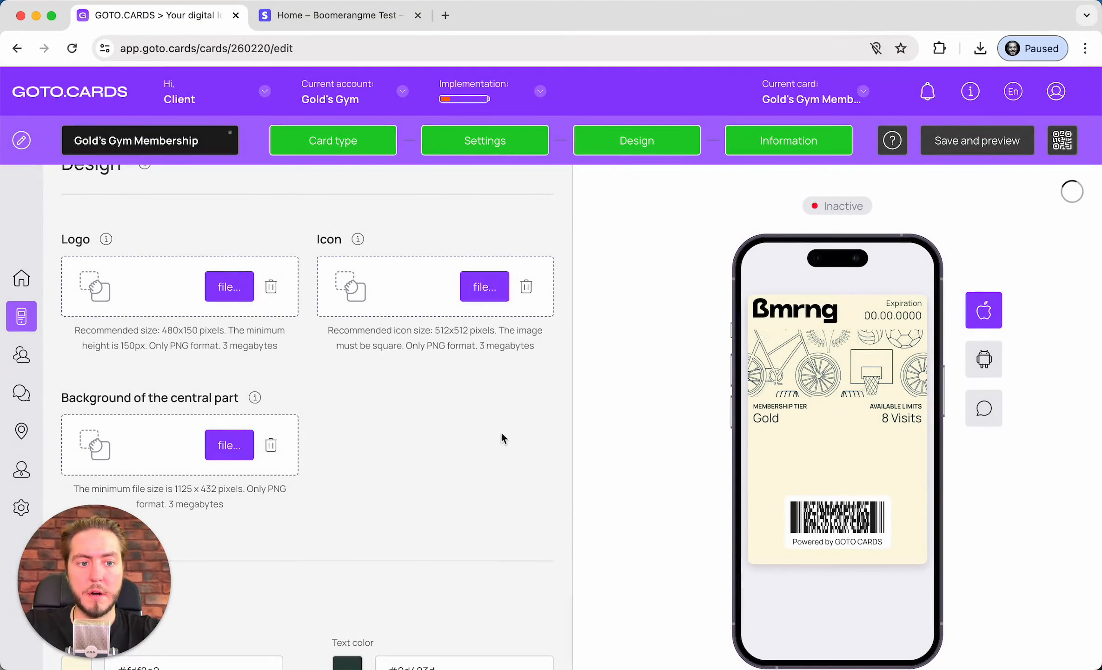
# Switch the preview to the push notification, then back to the wallet card
pyautogui.click(983, 409)
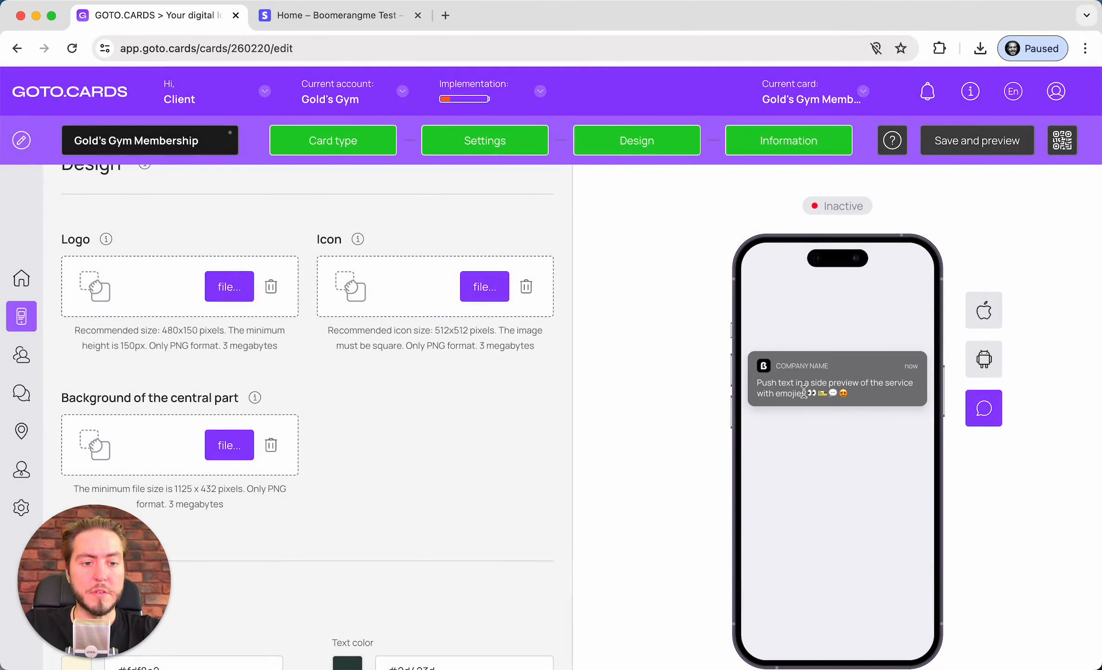
pyautogui.click(983, 310)
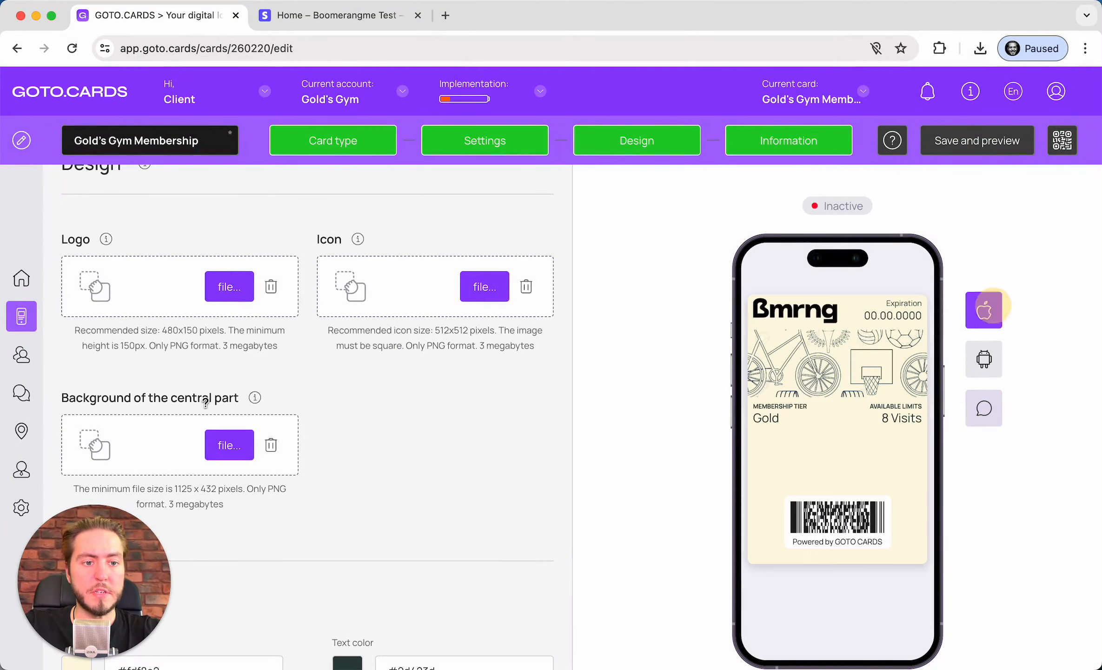
pyautogui.scroll(-3, 213, 318)
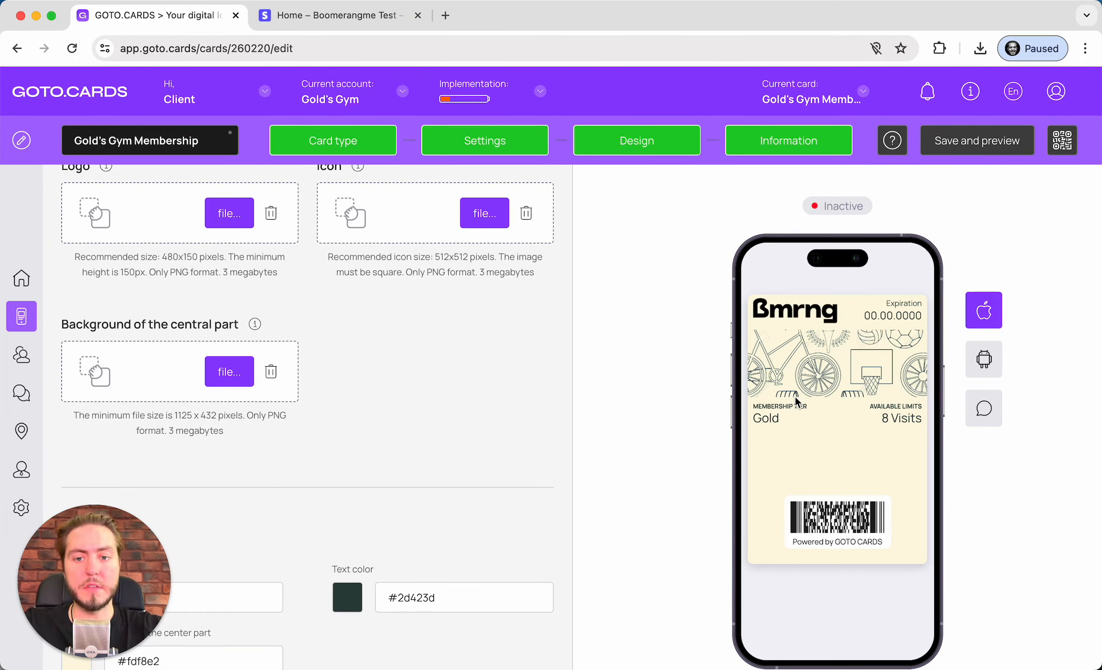
# Turn on Show name on card and Show photo on card
pyautogui.scroll(-10, 441, 326)
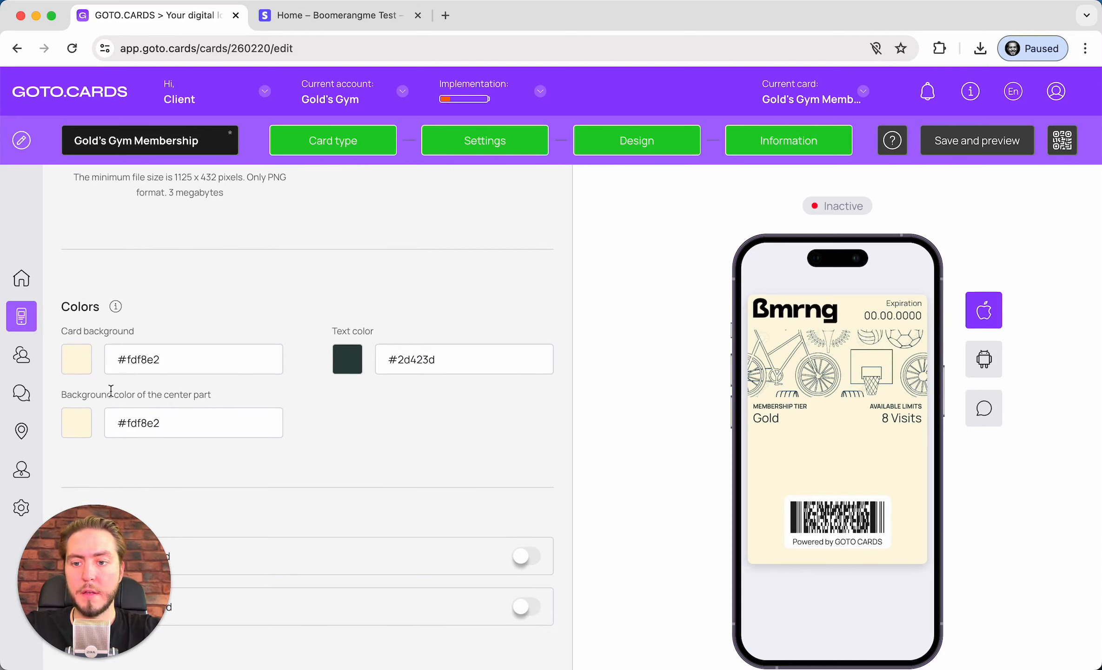
pyautogui.scroll(-10, 394, 407)
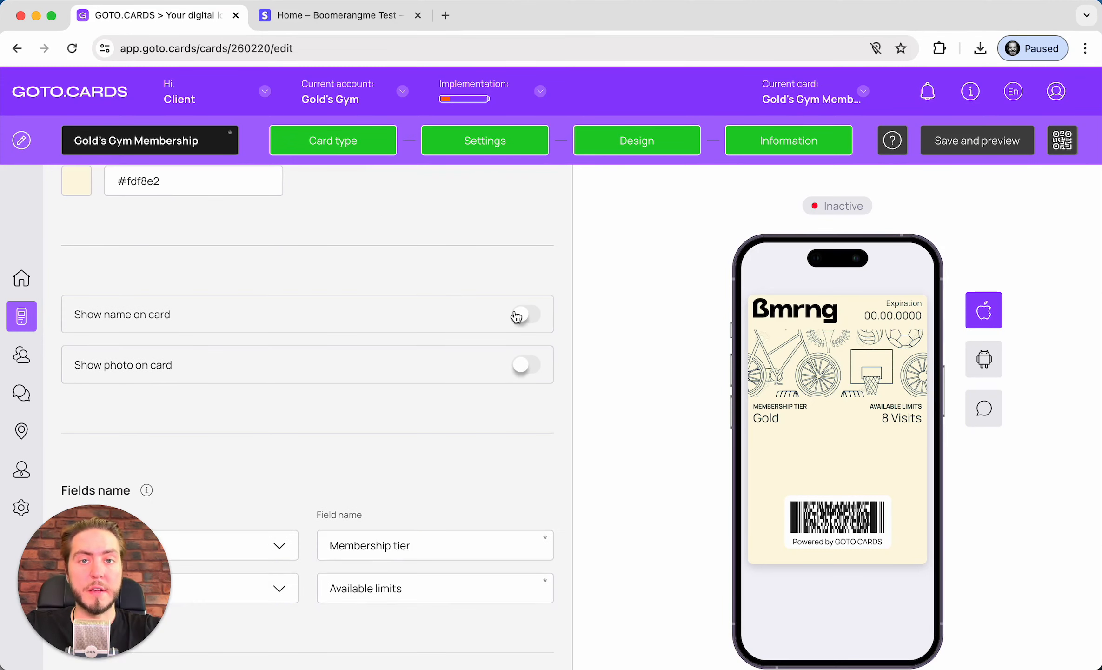
pyautogui.click(516, 316)
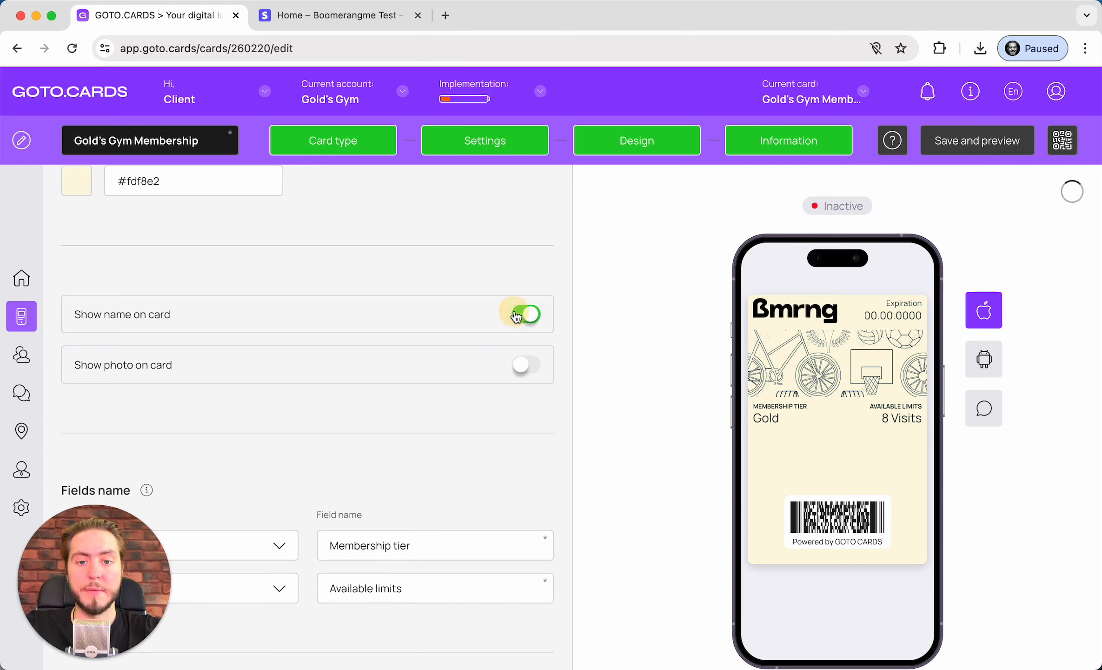
pyautogui.click(529, 368)
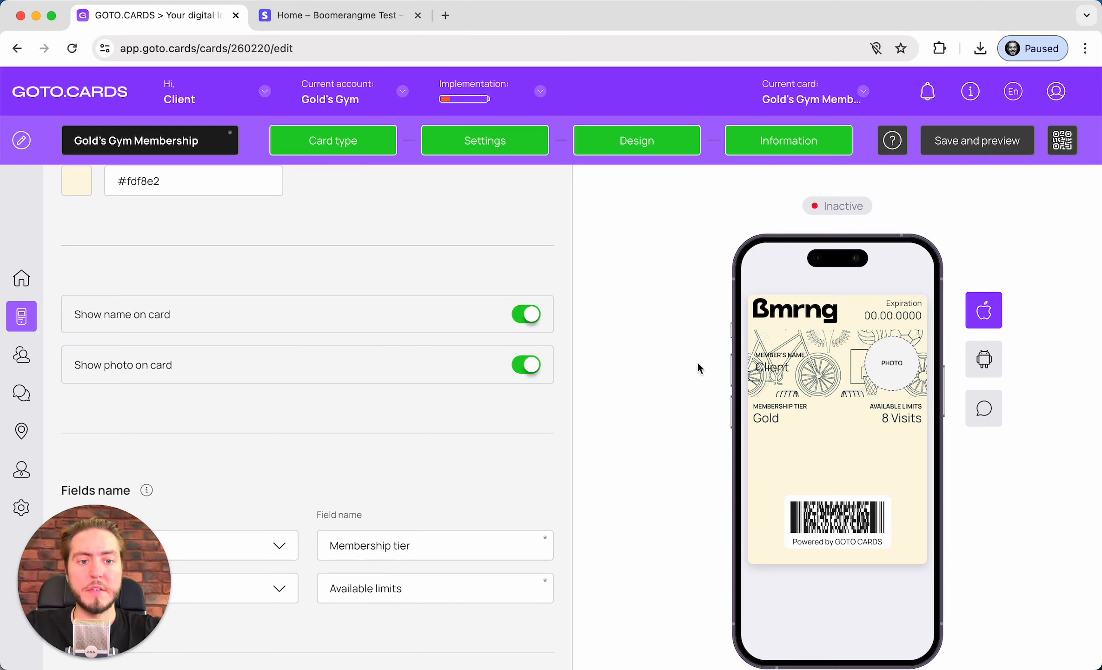
pyautogui.moveTo(72, 368); pyautogui.dragTo(173, 368)
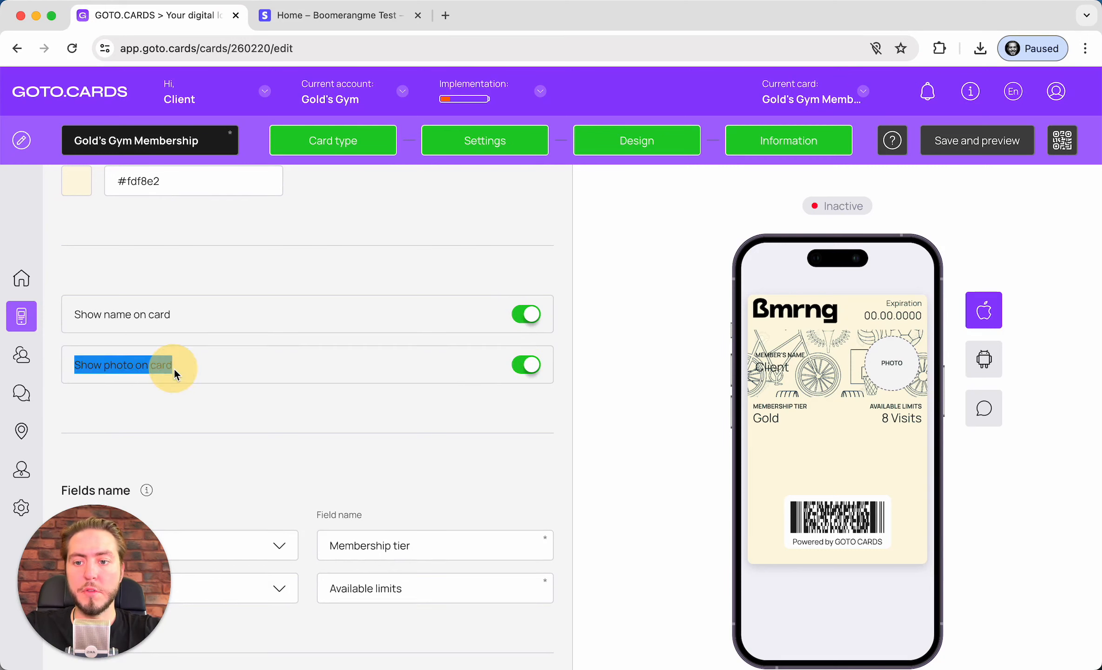
pyautogui.click(173, 368)
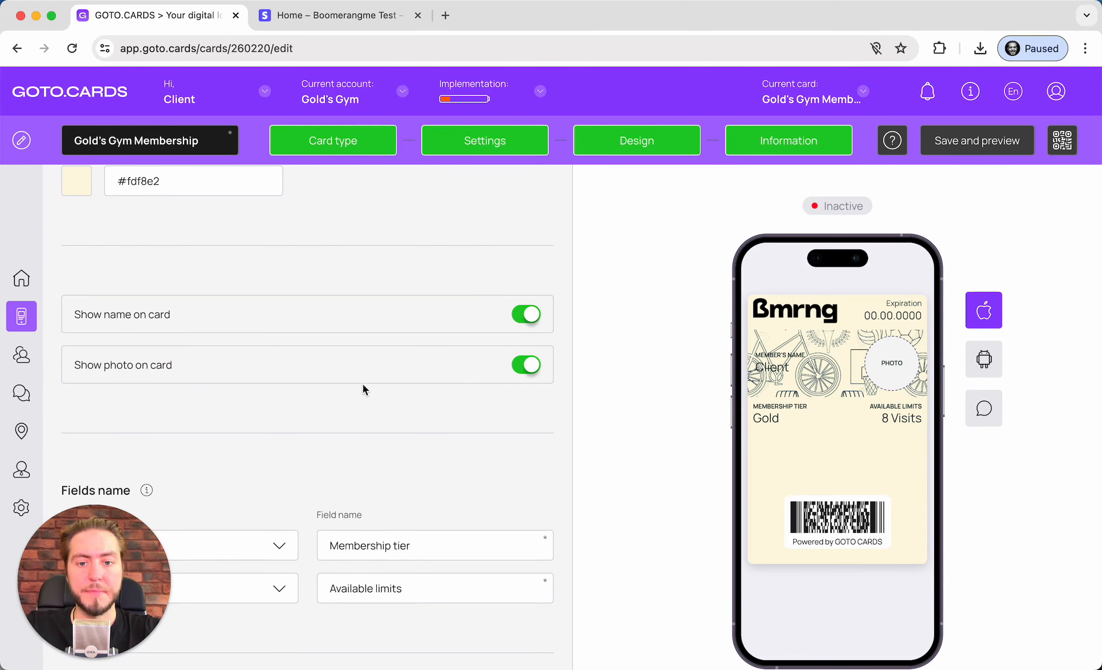
pyautogui.scroll(2, 363, 385)
pyautogui.scroll(9, 485, 448)
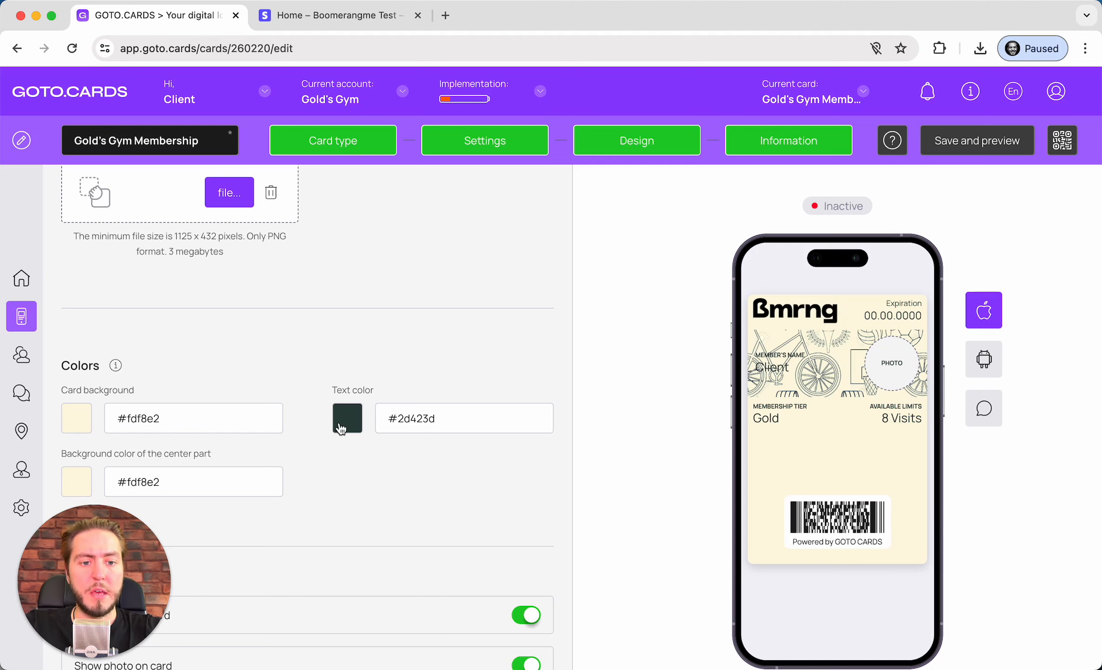
pyautogui.scroll(9, 339, 420)
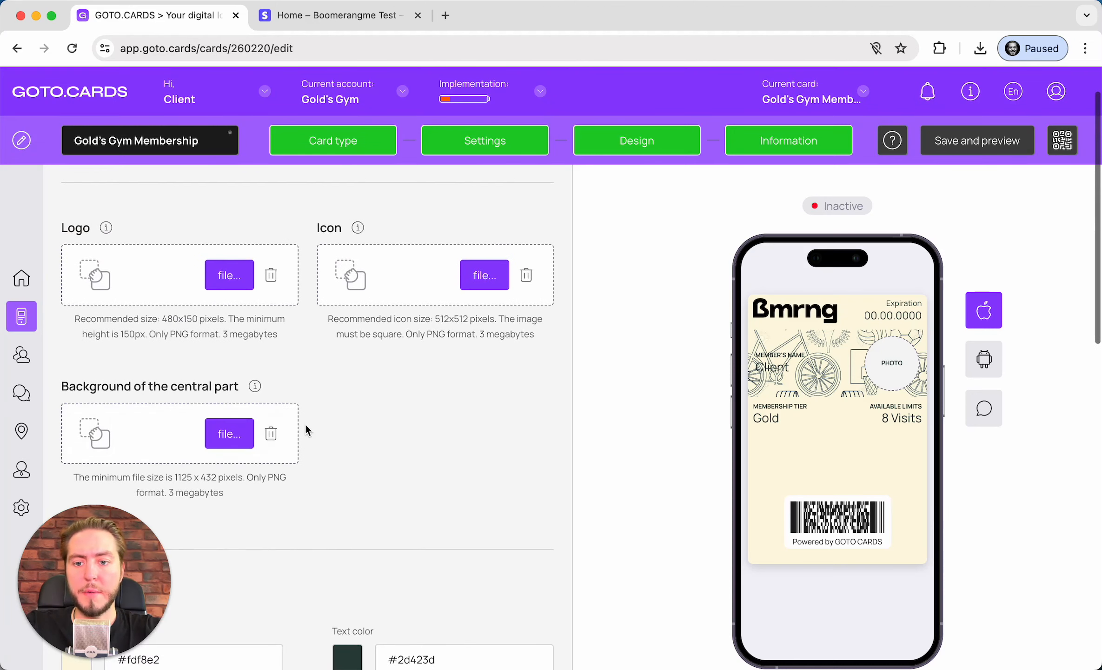
pyautogui.click(271, 432)
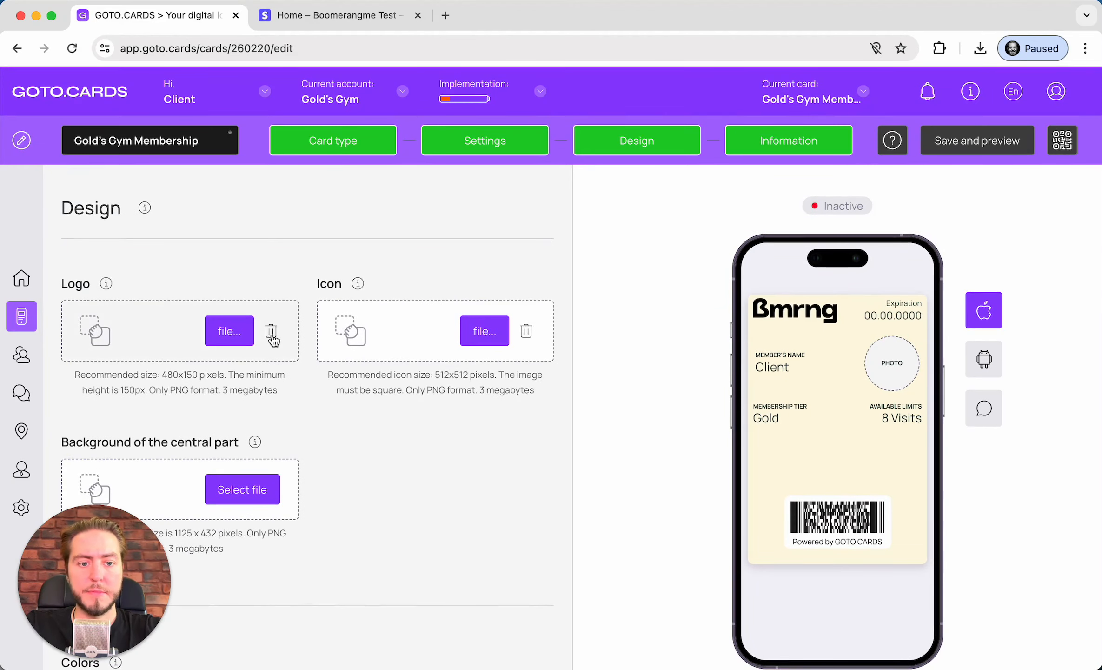
pyautogui.scroll(-6, 346, 379)
pyautogui.scroll(-10, 346, 379)
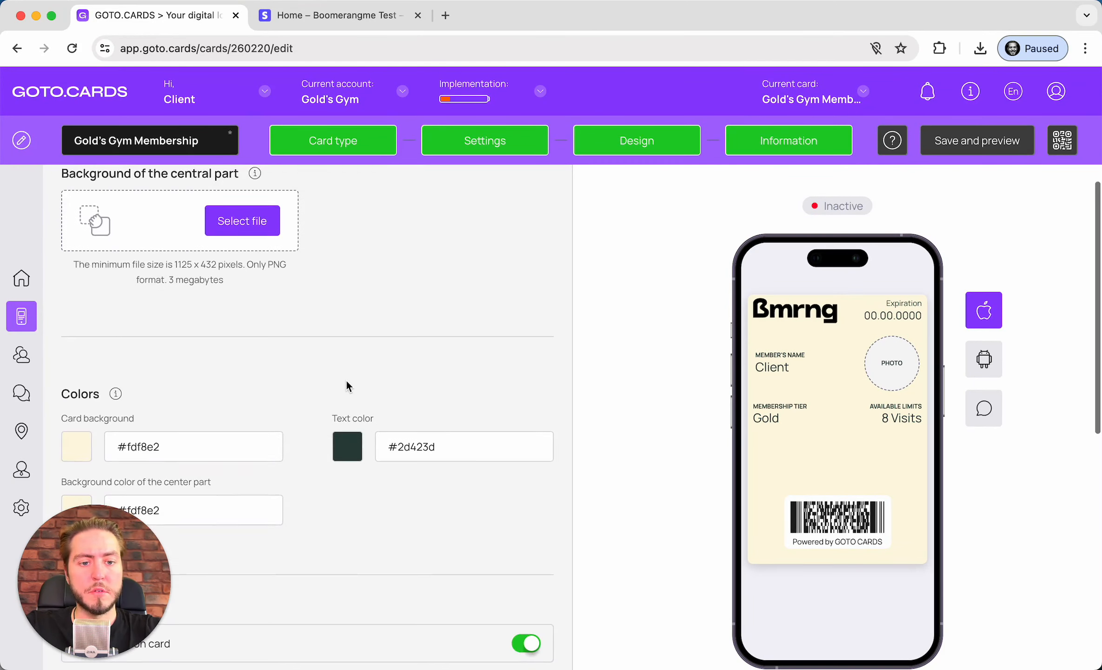
pyautogui.scroll(-4, 346, 379)
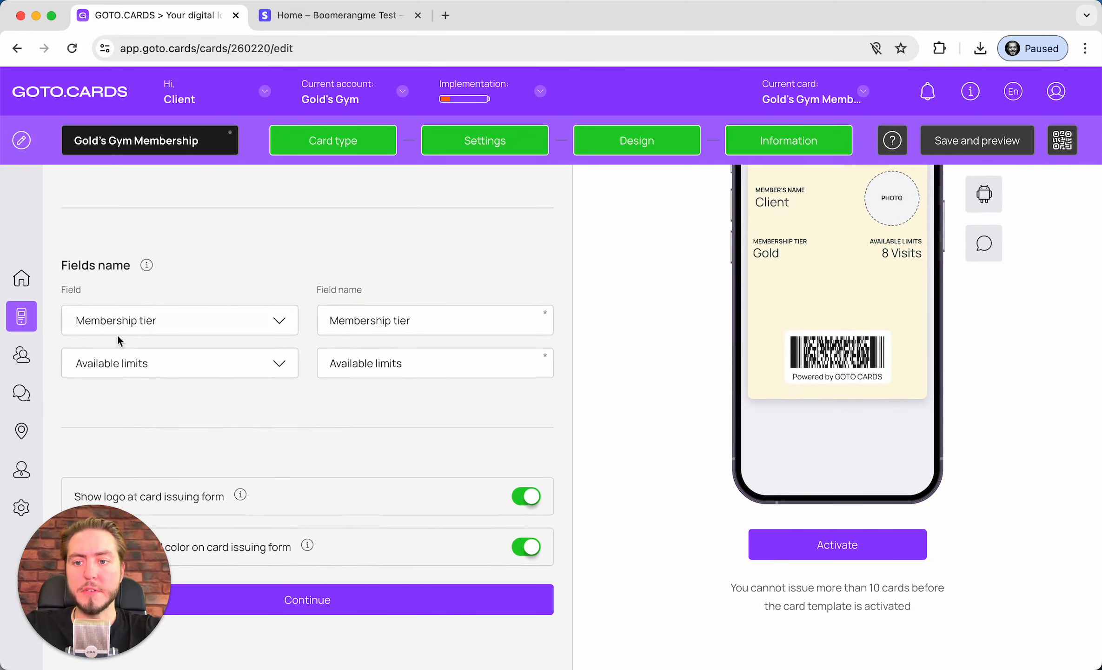
pyautogui.scroll(3, 531, 483)
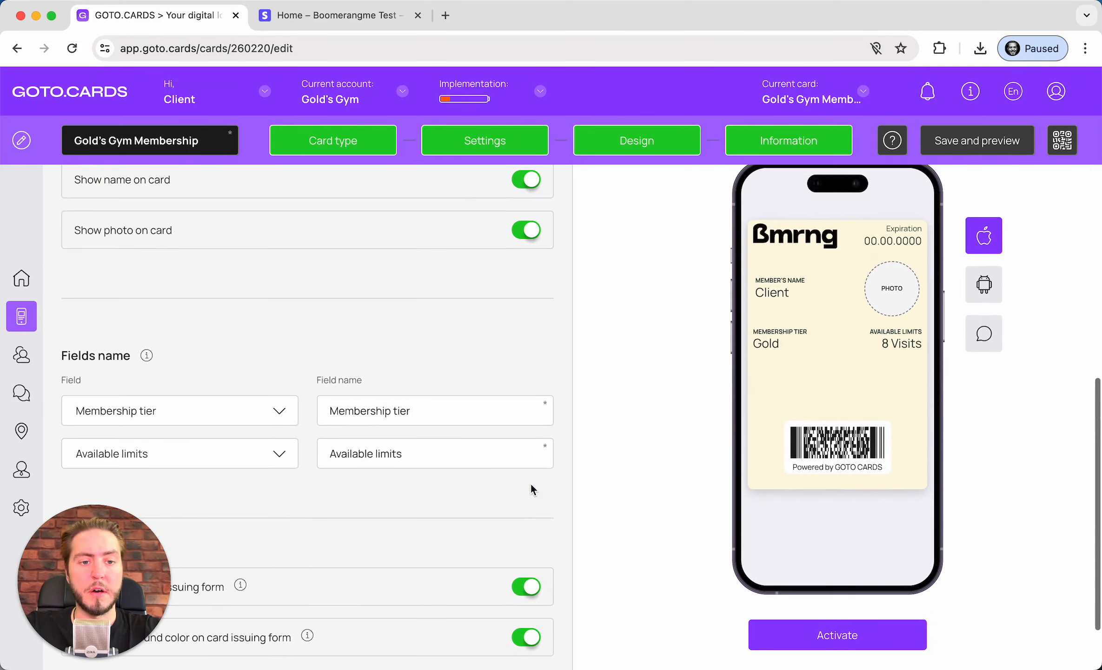
pyautogui.click(130, 412)
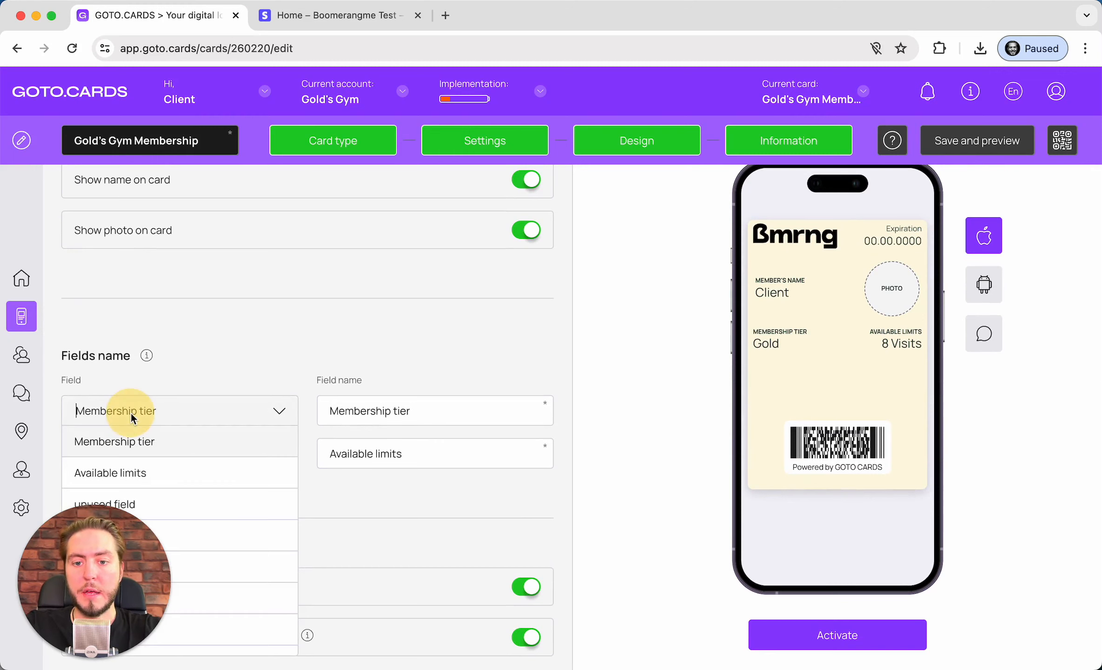
pyautogui.click(134, 413)
pyautogui.click(167, 450)
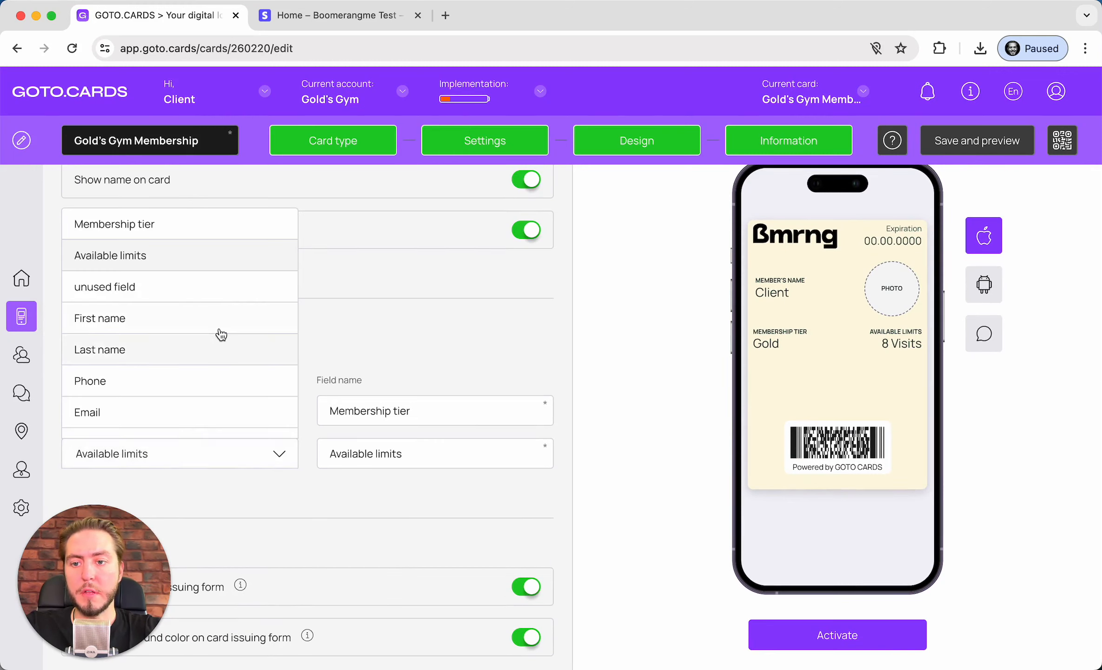
pyautogui.scroll(-2, 217, 271)
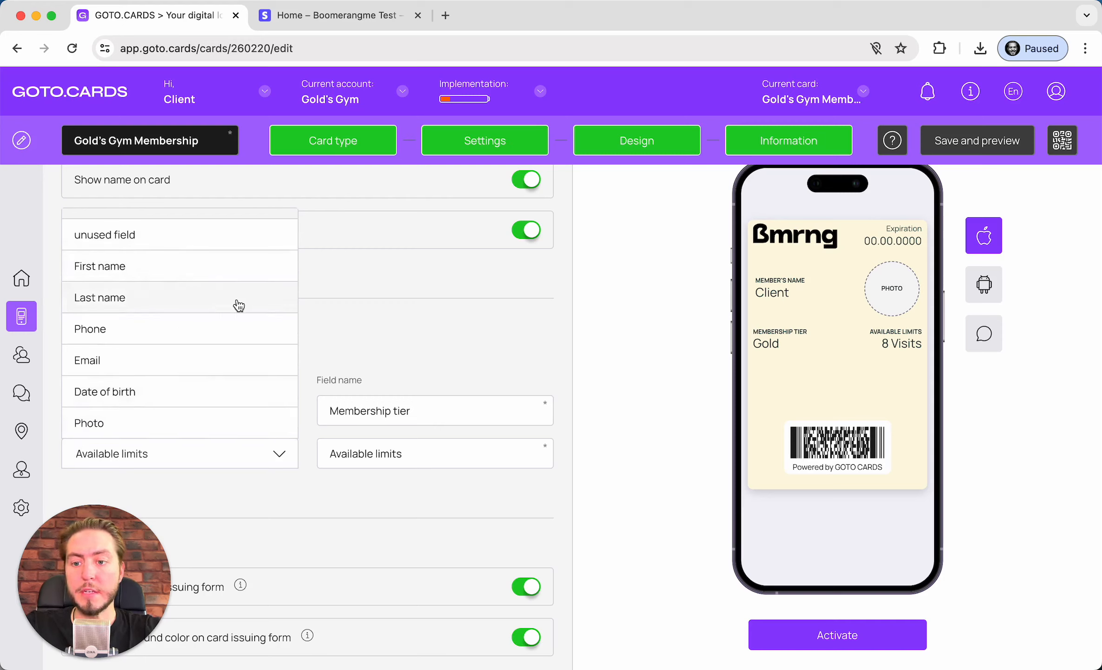
pyautogui.click(372, 305)
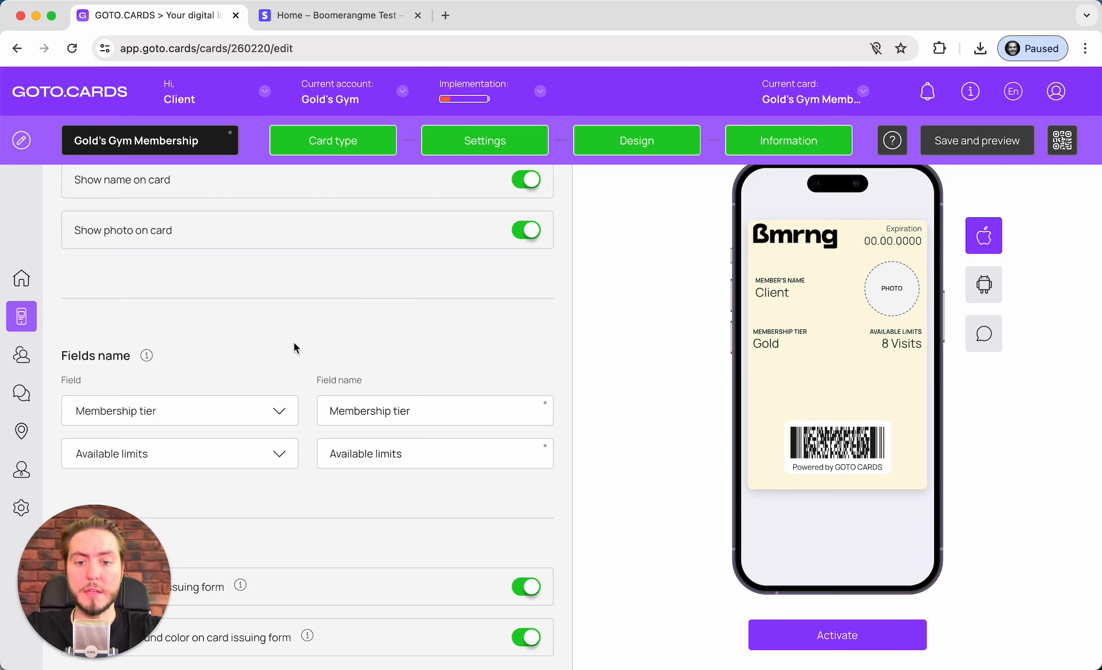
pyautogui.click(200, 456)
pyautogui.scroll(-2, 204, 364)
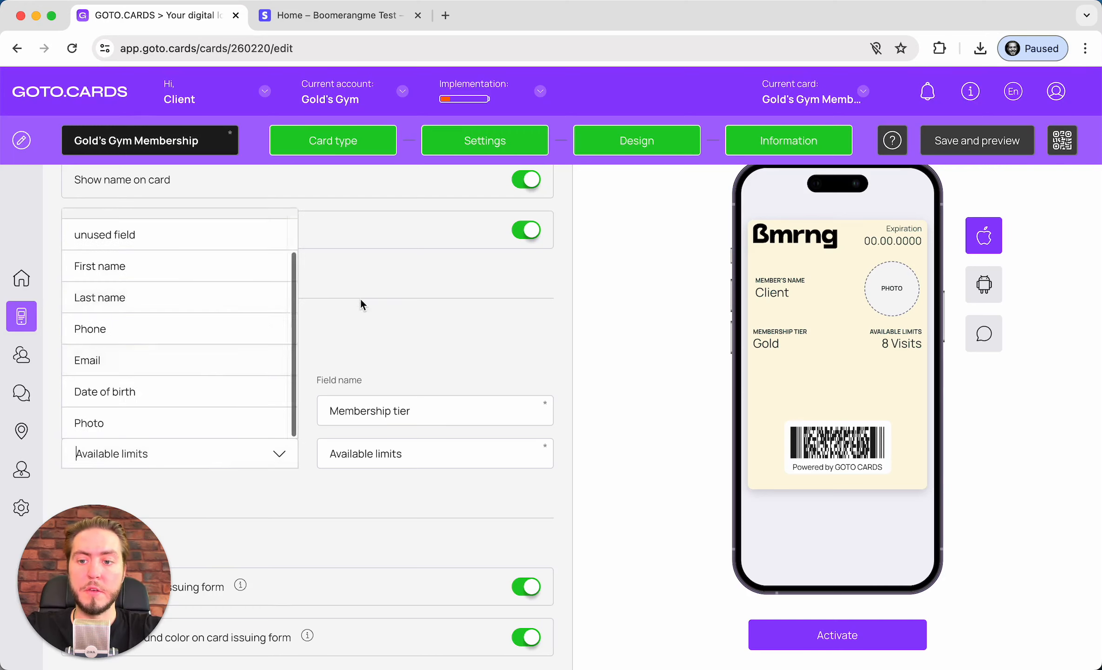
pyautogui.click(360, 300)
pyautogui.scroll(-2, 252, 328)
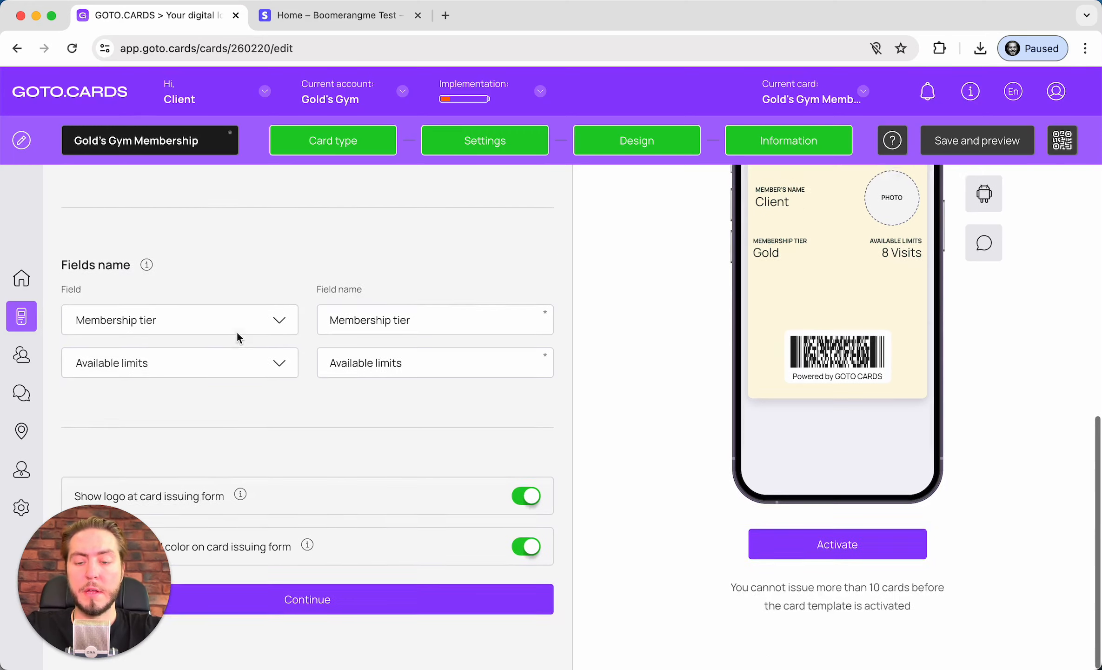
# On the Information step, set the card description to 'Gold's Gym Membership Program'
pyautogui.click(295, 599)
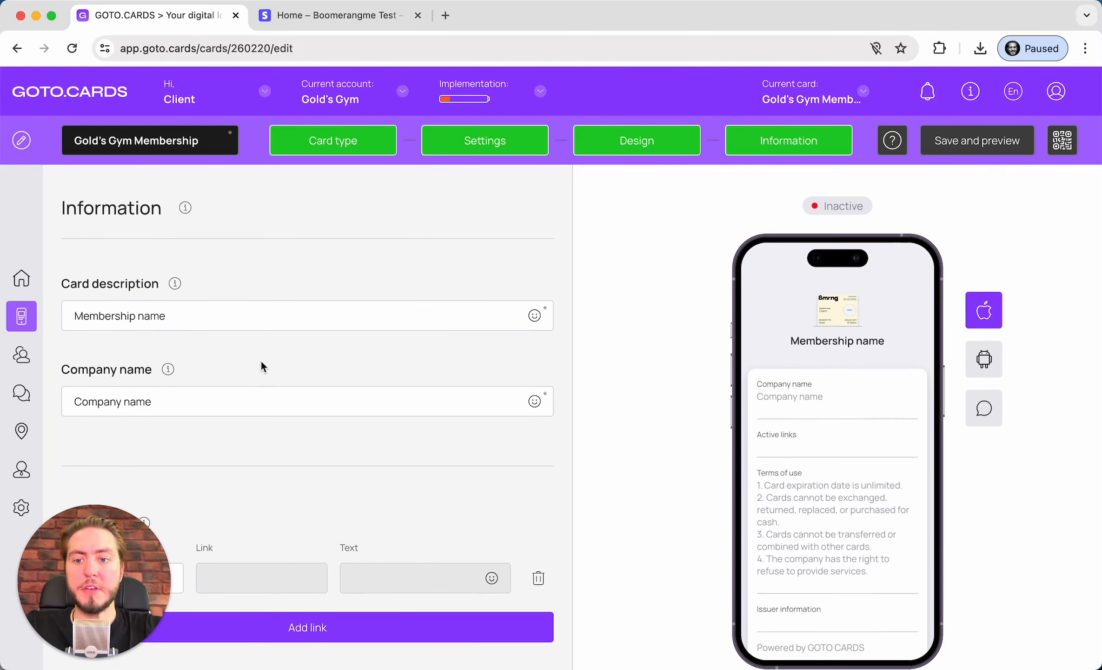
pyautogui.tripleClick(232, 301)
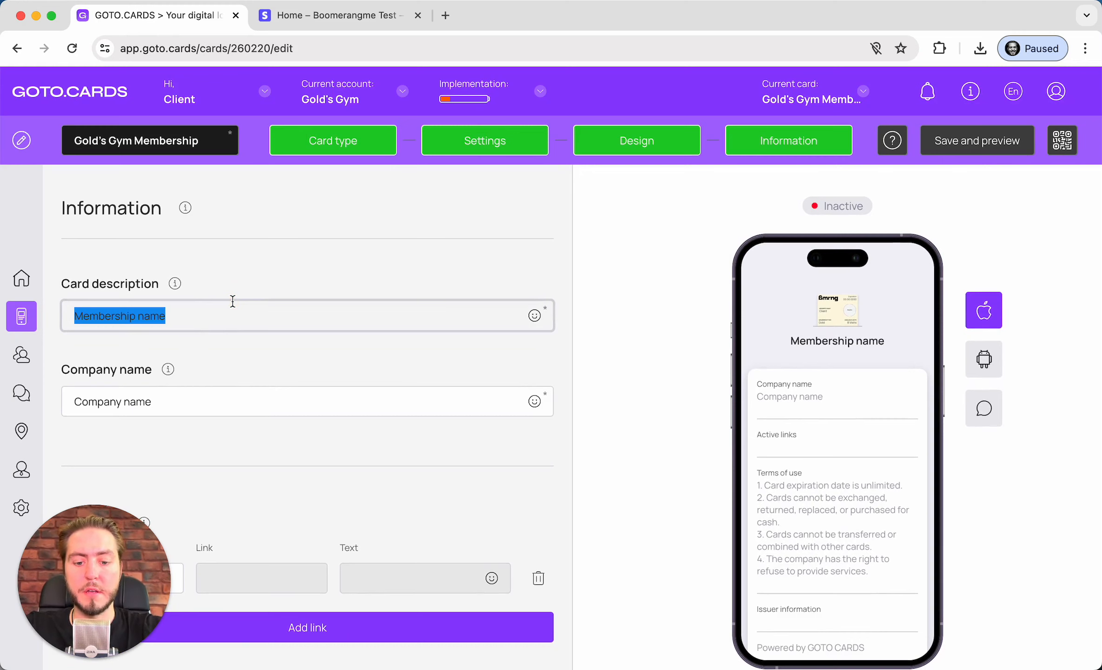
pyautogui.write('Gy')
pyautogui.press('BackSpace')
pyautogui.press('BackSpace')
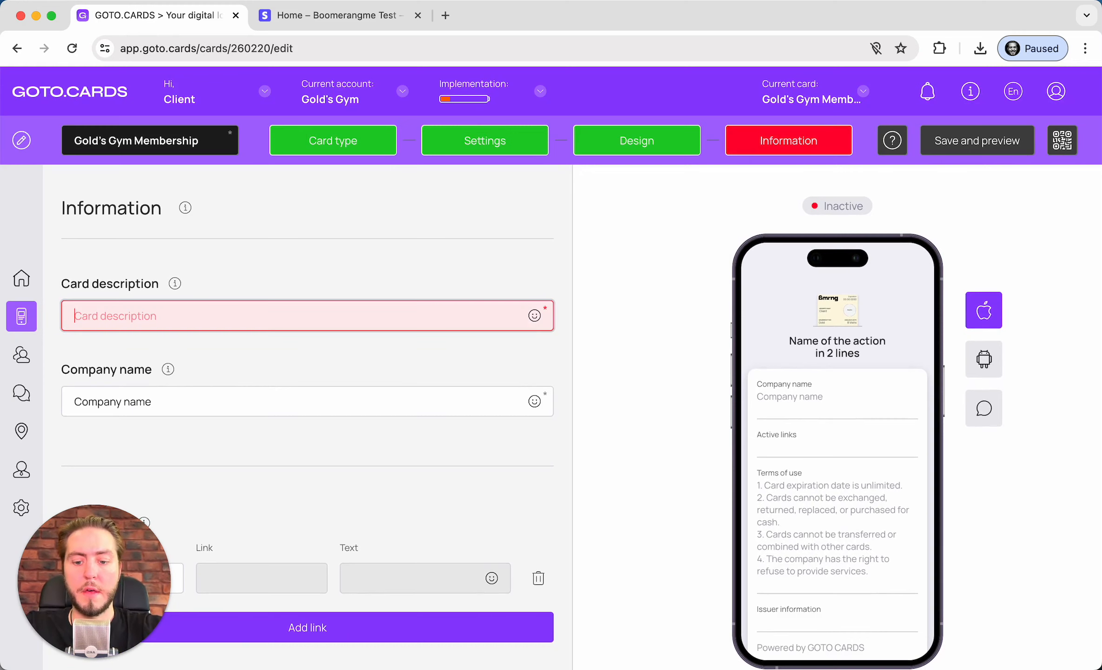
pyautogui.tripleClick(193, 137)
pyautogui.press('super+c')
pyautogui.click(236, 320)
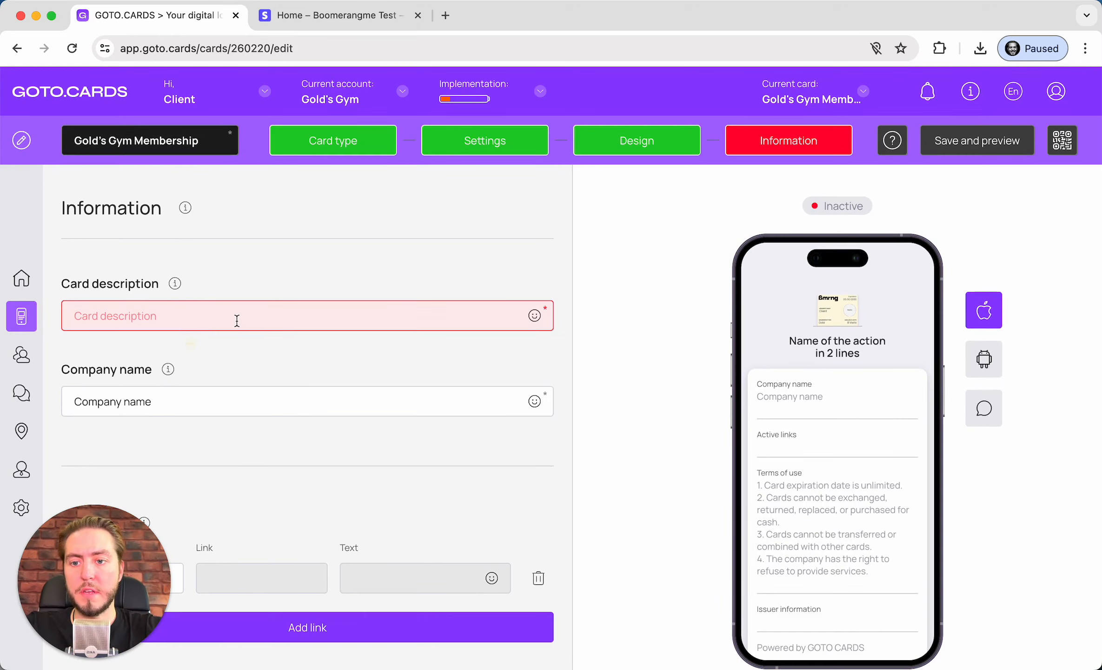
pyautogui.press('super+v')
pyautogui.write('Progam')
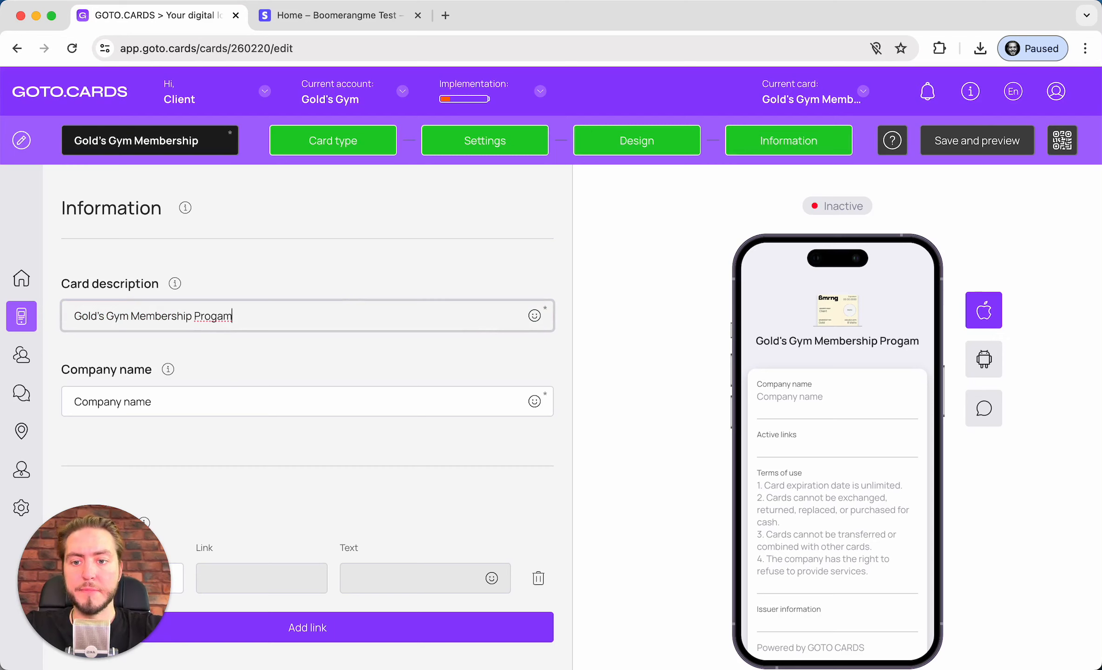
pyautogui.write('r')
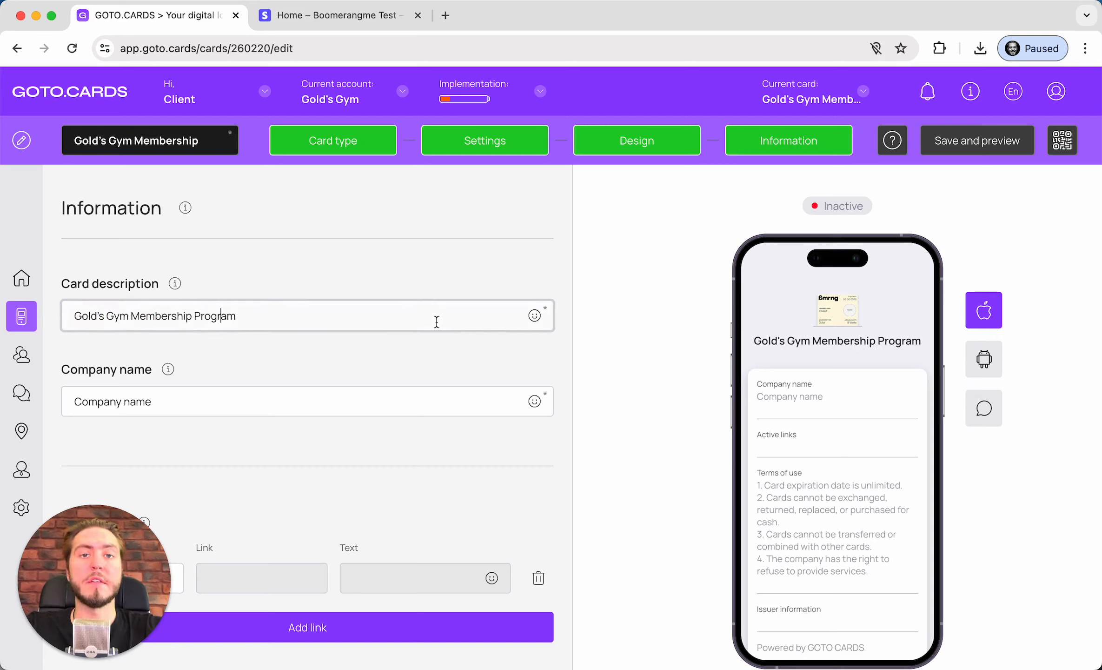
# Fill Company name with 'Gold's Gym' copied from the description
pyautogui.tripleClick(162, 393)
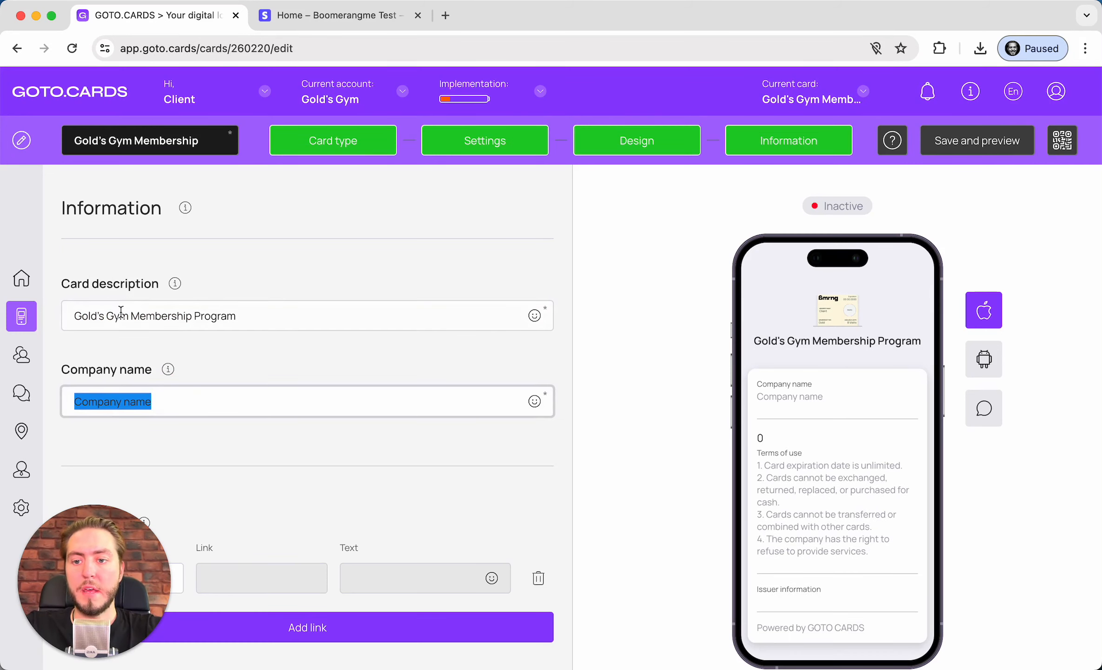
pyautogui.moveTo(74, 315); pyautogui.dragTo(128, 316)
pyautogui.press('super+c')
pyautogui.click(165, 408)
pyautogui.press('super+v')
pyautogui.scroll(-1, 167, 407)
pyautogui.scroll(-5, 167, 407)
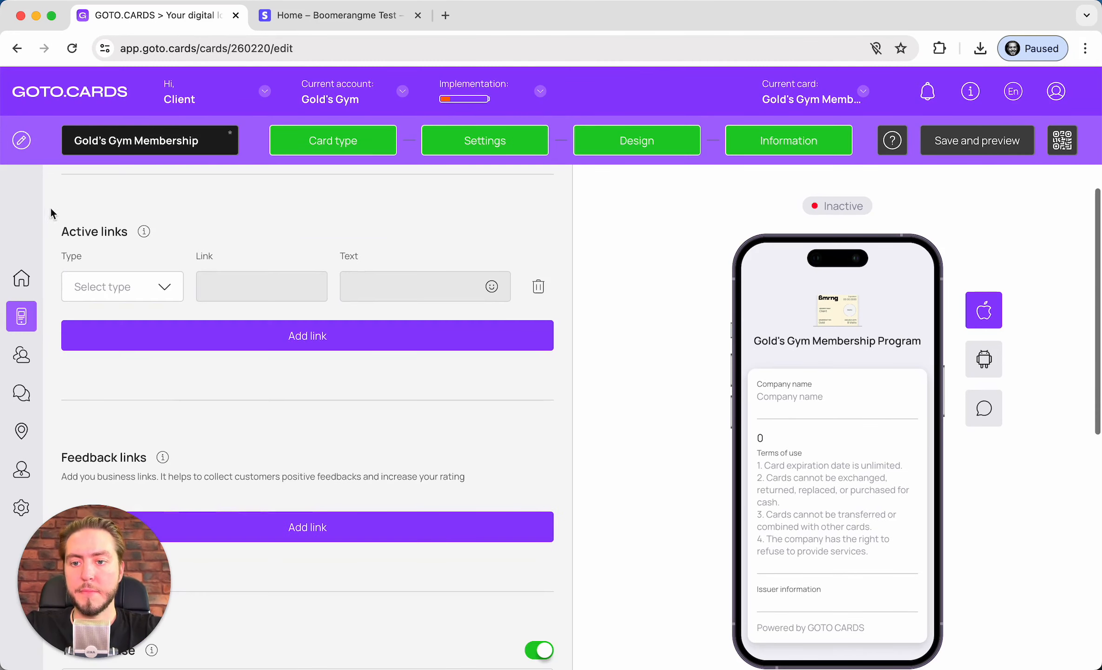
pyautogui.click(111, 286)
pyautogui.click(125, 319)
pyautogui.click(219, 287)
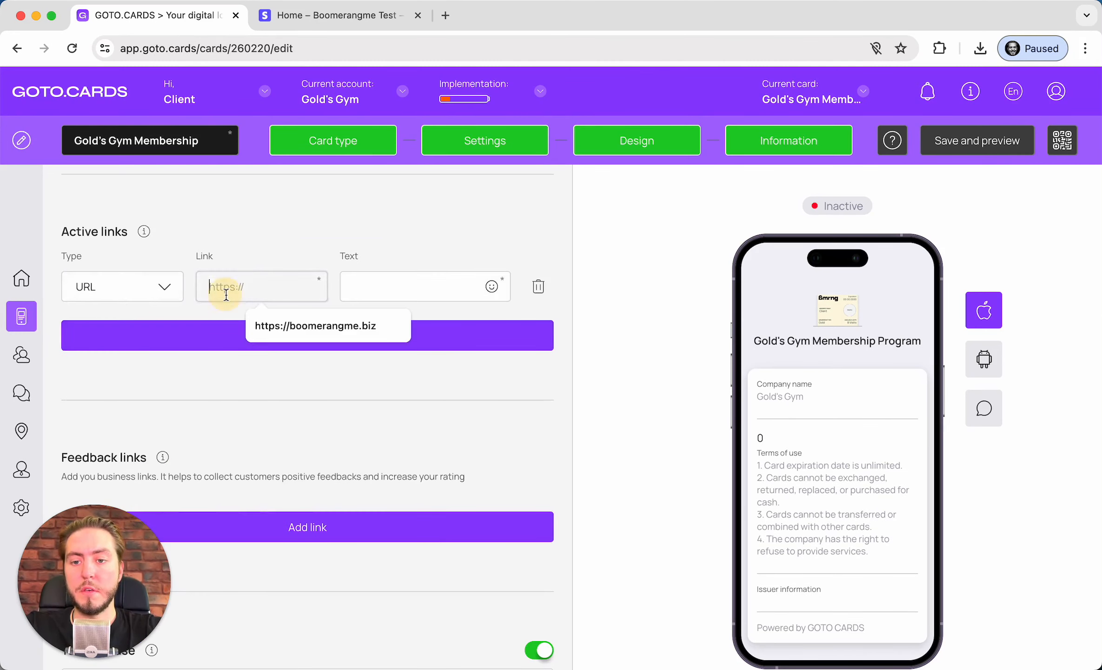
pyautogui.write('h')
pyautogui.press('Down')
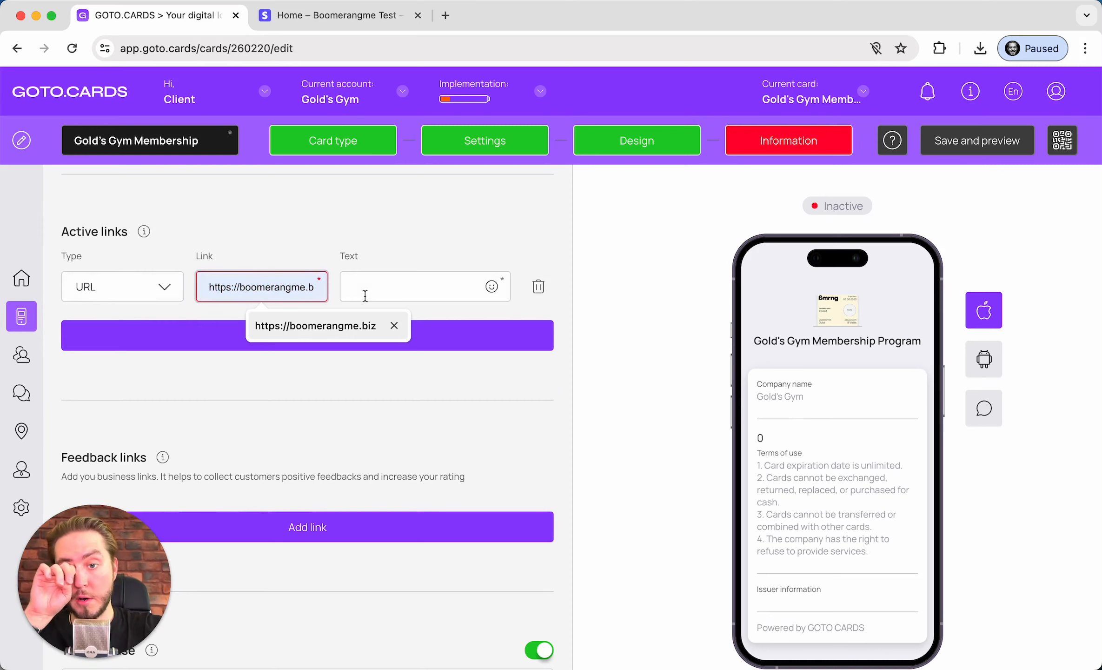
pyautogui.click(337, 334)
pyautogui.press('super+a')
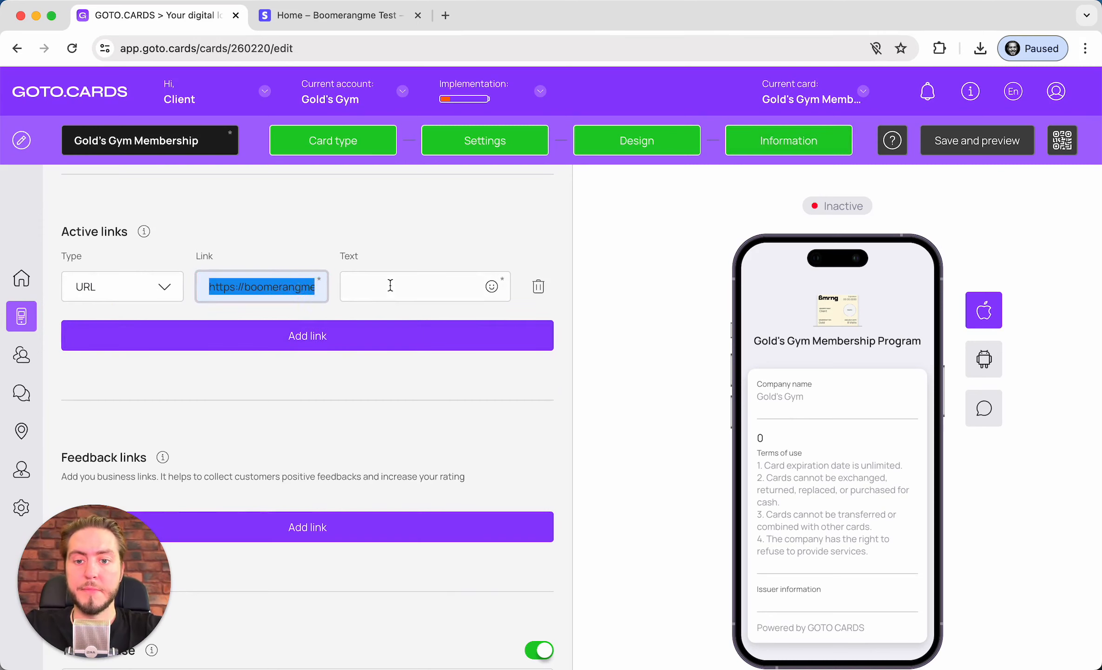
pyautogui.click(390, 285)
pyautogui.press('super+v')
# Discard an extra empty active-link row and add an empty feedback link row
pyautogui.click(284, 338)
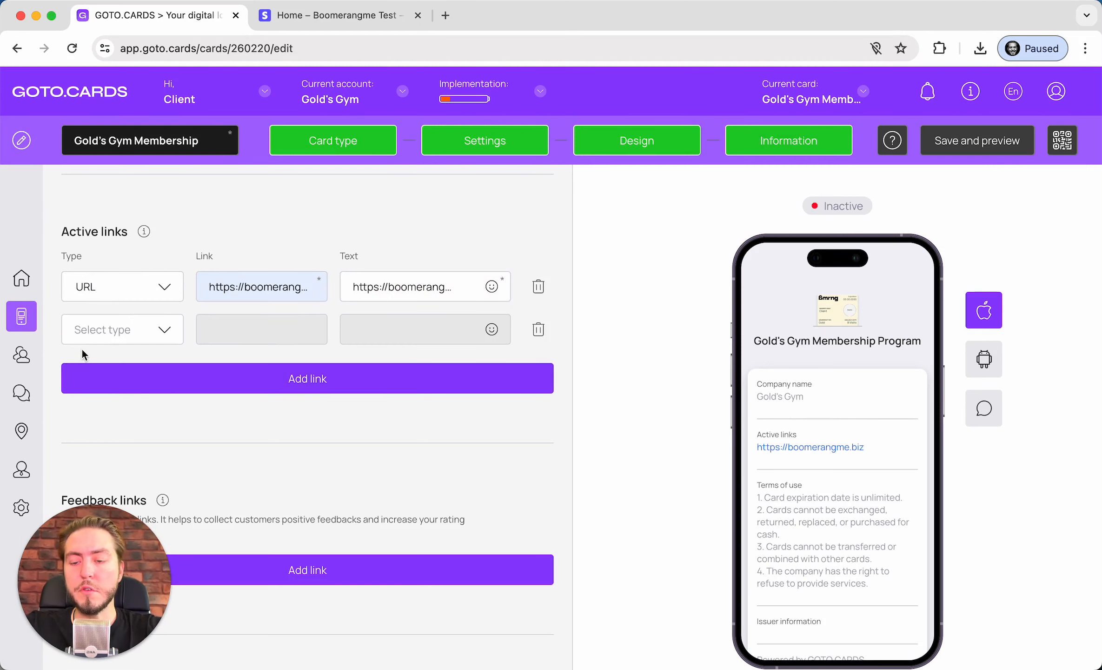
pyautogui.click(118, 332)
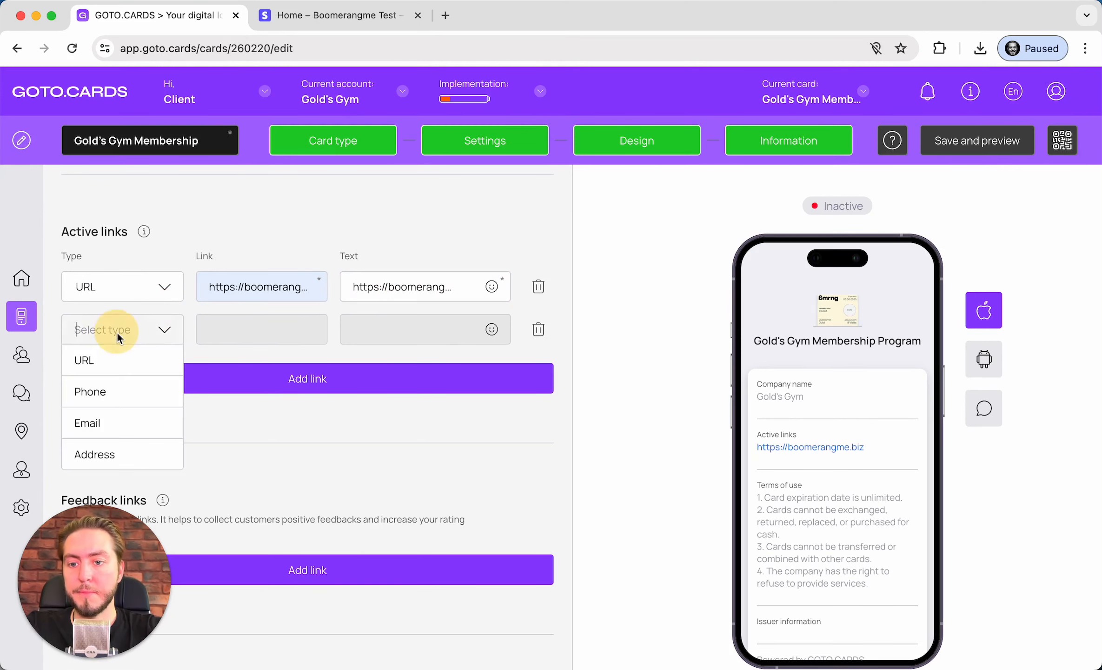
pyautogui.scroll(-2, 117, 332)
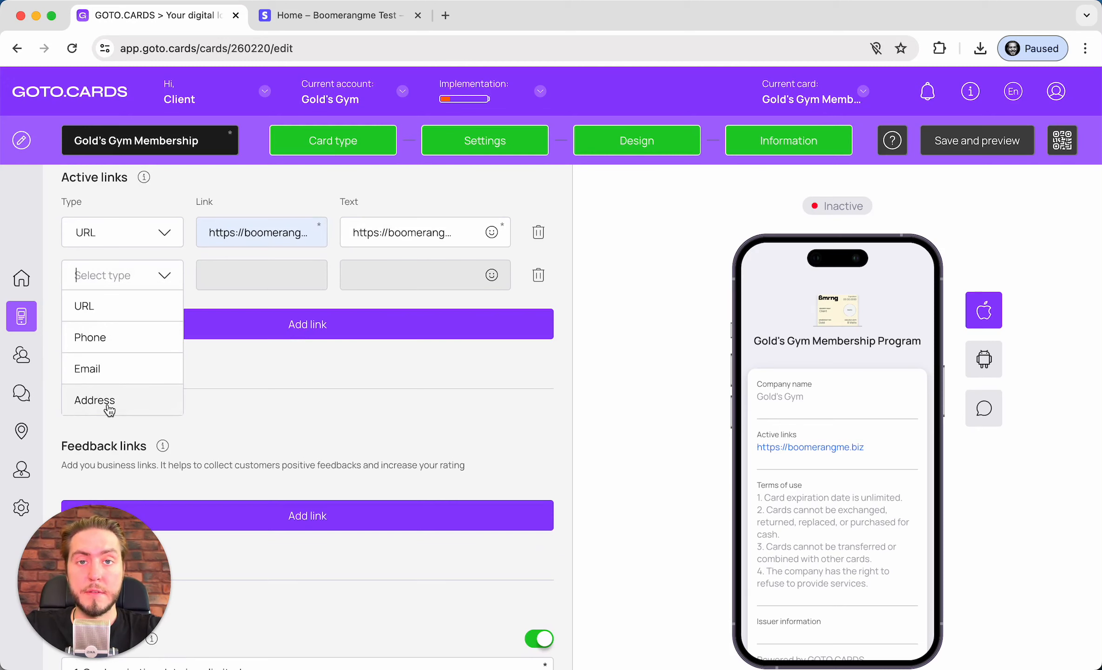
pyautogui.click(245, 265)
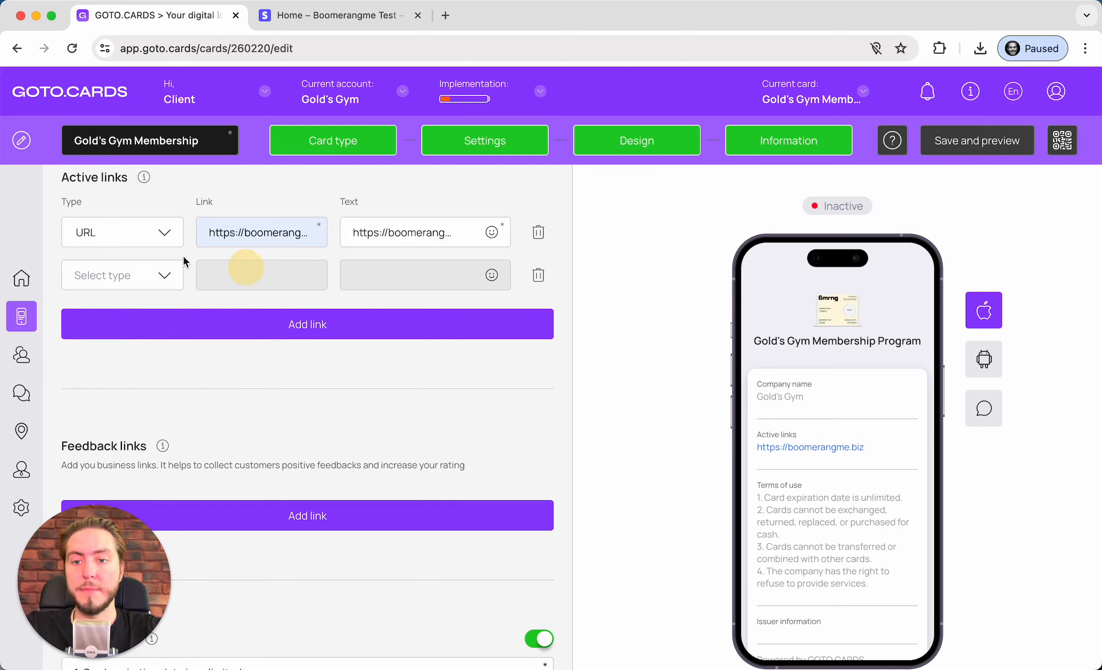
pyautogui.click(540, 278)
pyautogui.scroll(-4, 315, 362)
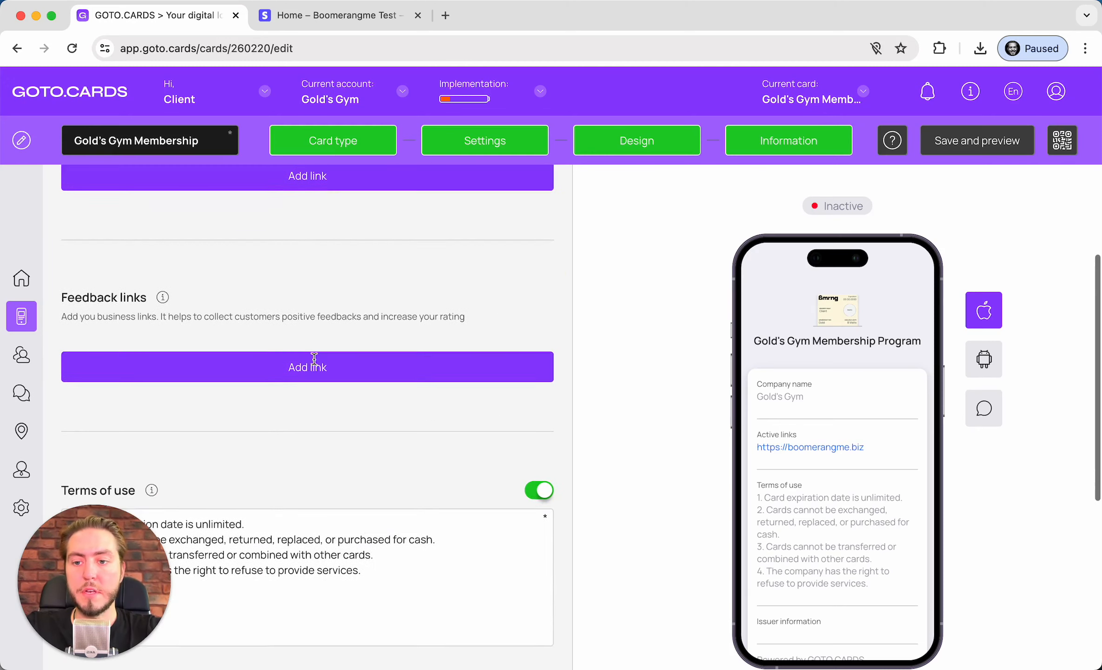
pyautogui.click(172, 381)
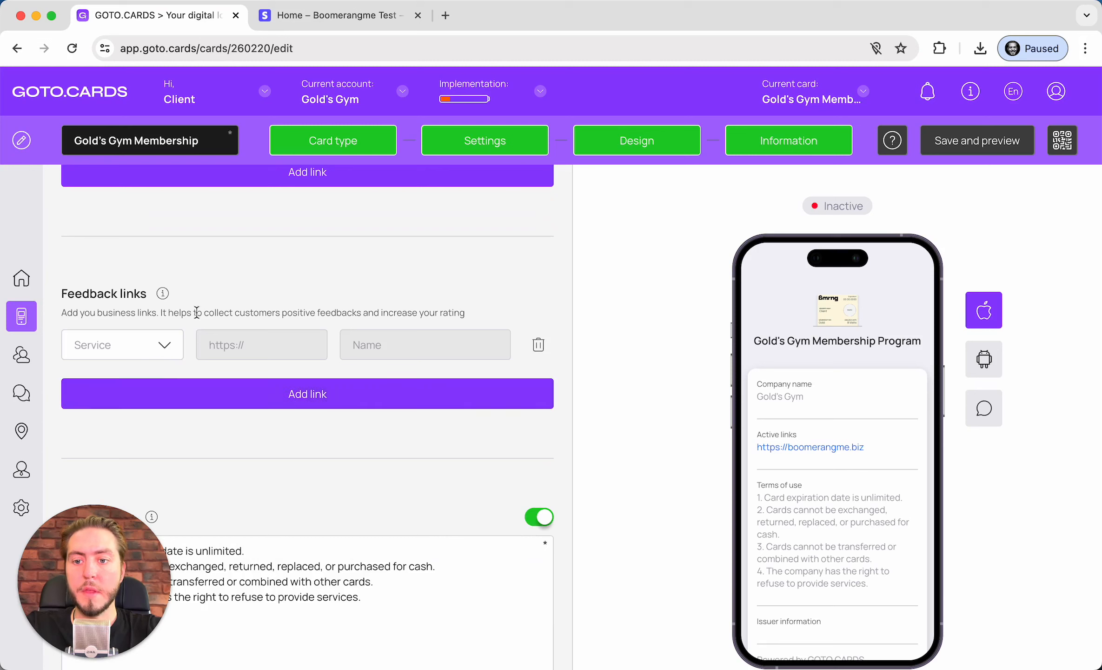
# Set the feedback link service to Custom from the services list
pyautogui.click(114, 348)
pyautogui.scroll(-3, 162, 275)
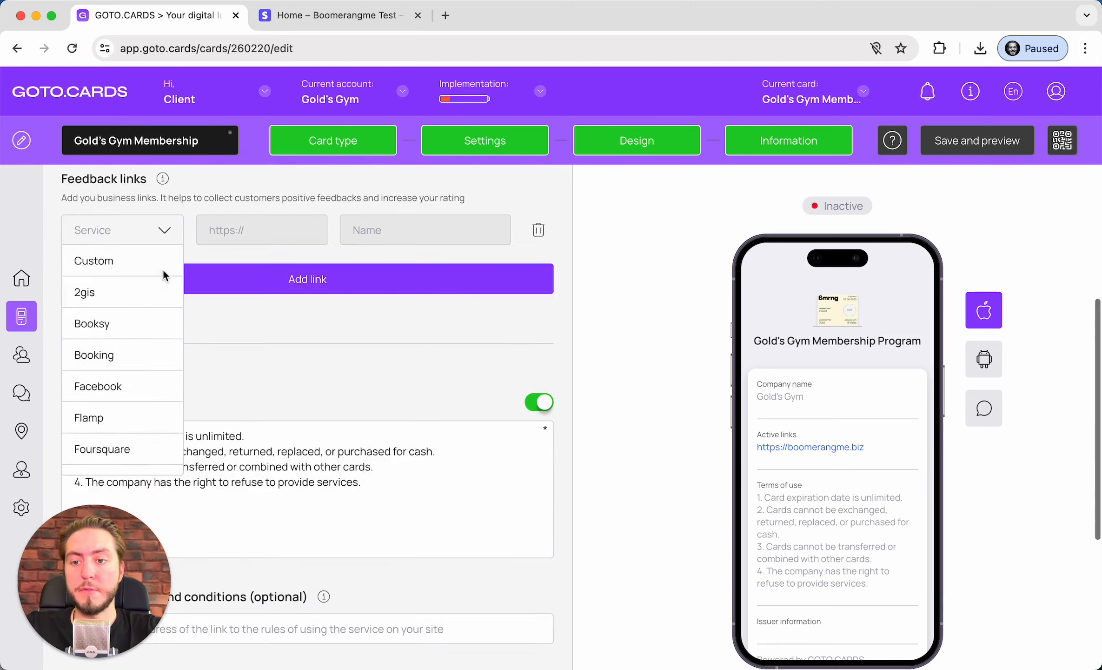
pyautogui.scroll(-1, 163, 275)
pyautogui.scroll(-1, 145, 261)
pyautogui.scroll(1, 145, 261)
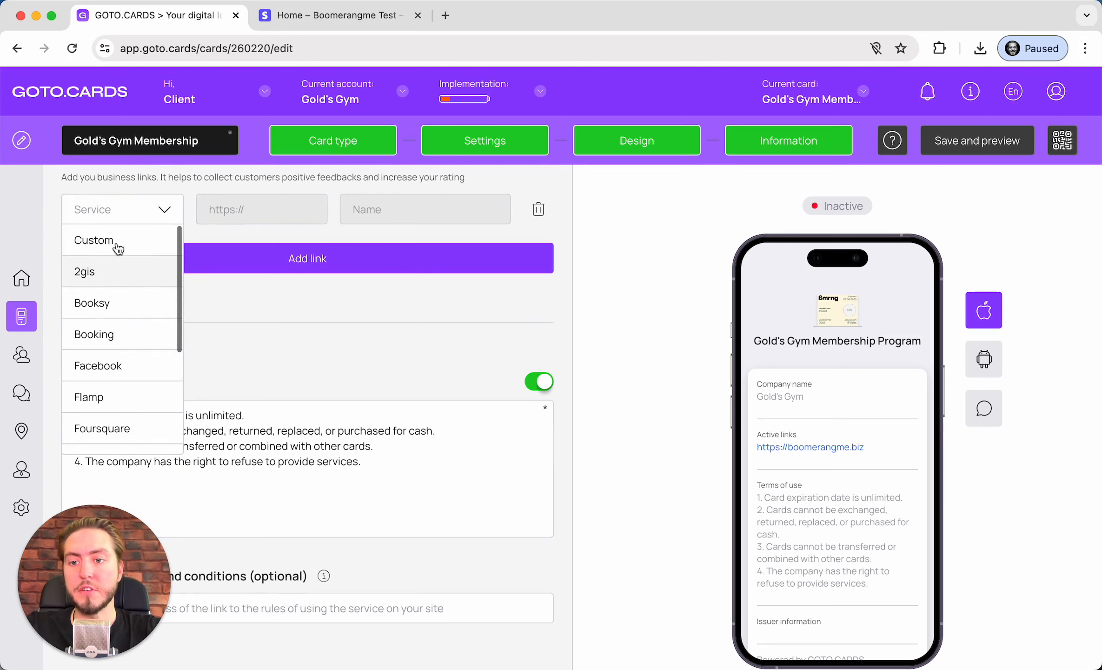
pyautogui.click(117, 247)
pyautogui.scroll(2, 257, 253)
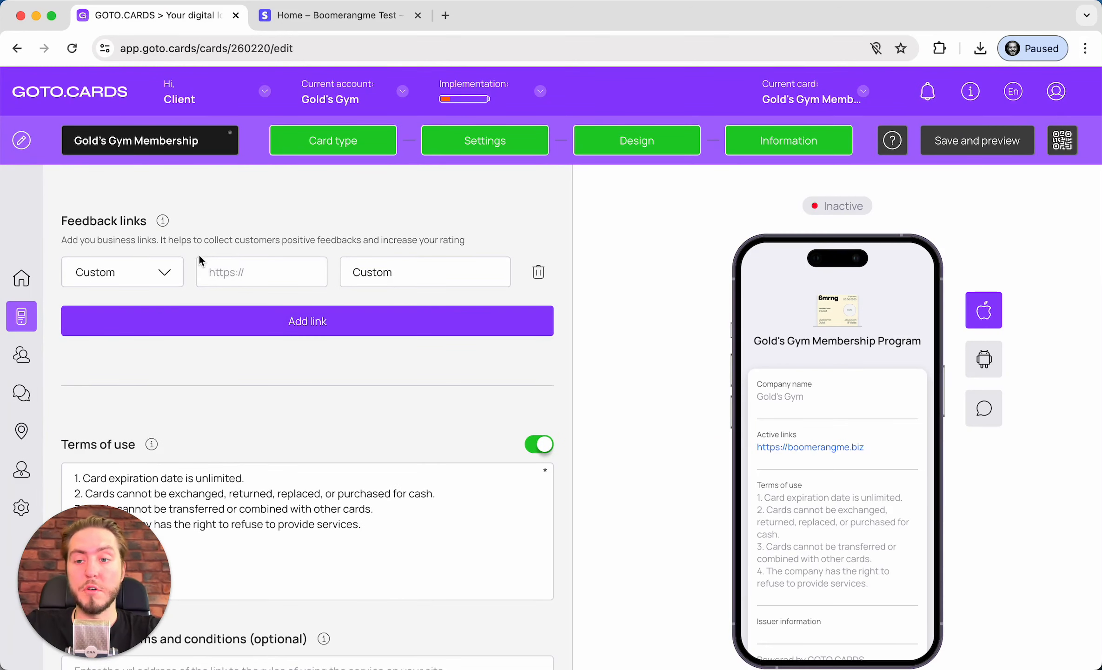
# Change the feedback service to Facebook and focus its empty URL field
pyautogui.click(127, 261)
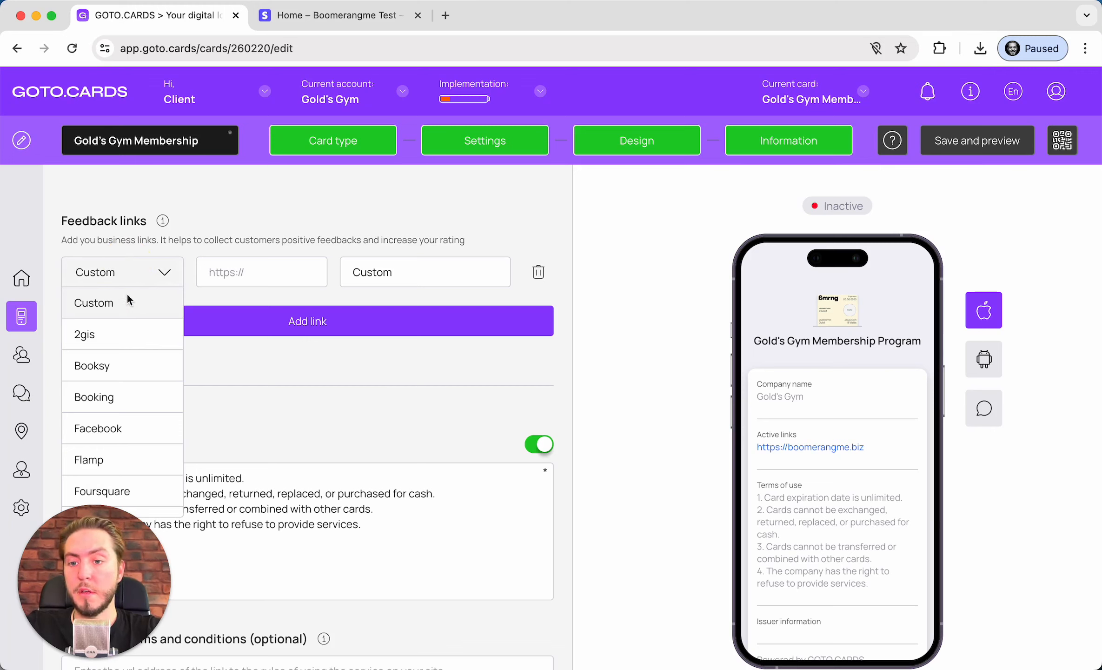
pyautogui.scroll(-1, 126, 303)
pyautogui.scroll(-3, 120, 325)
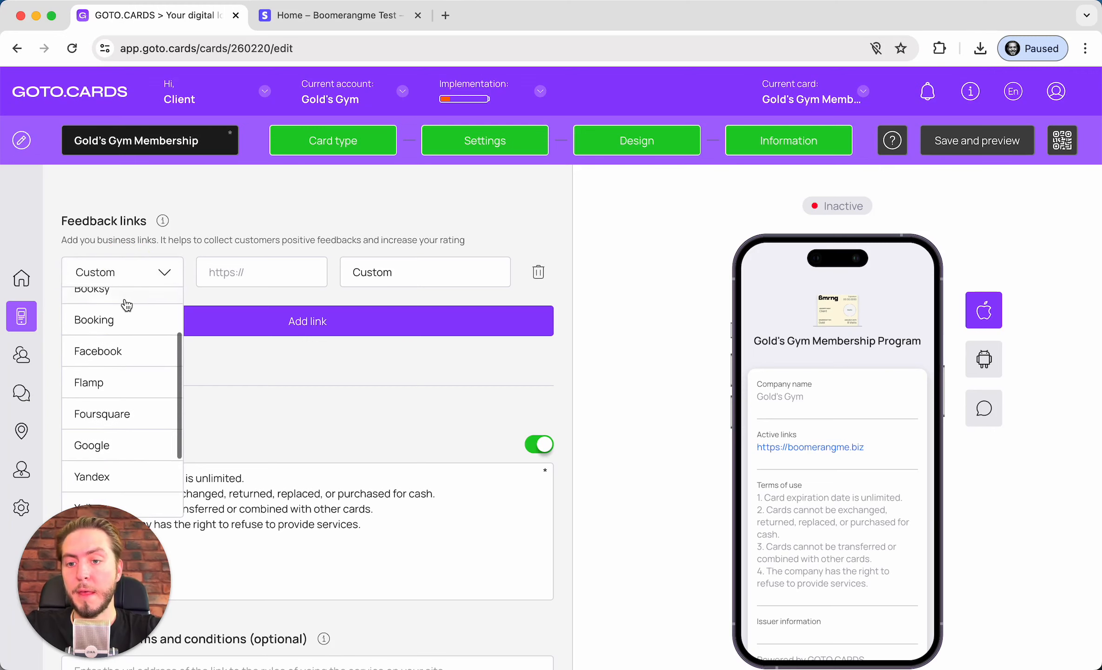
pyautogui.click(128, 358)
pyautogui.click(132, 271)
pyautogui.scroll(-3, 134, 335)
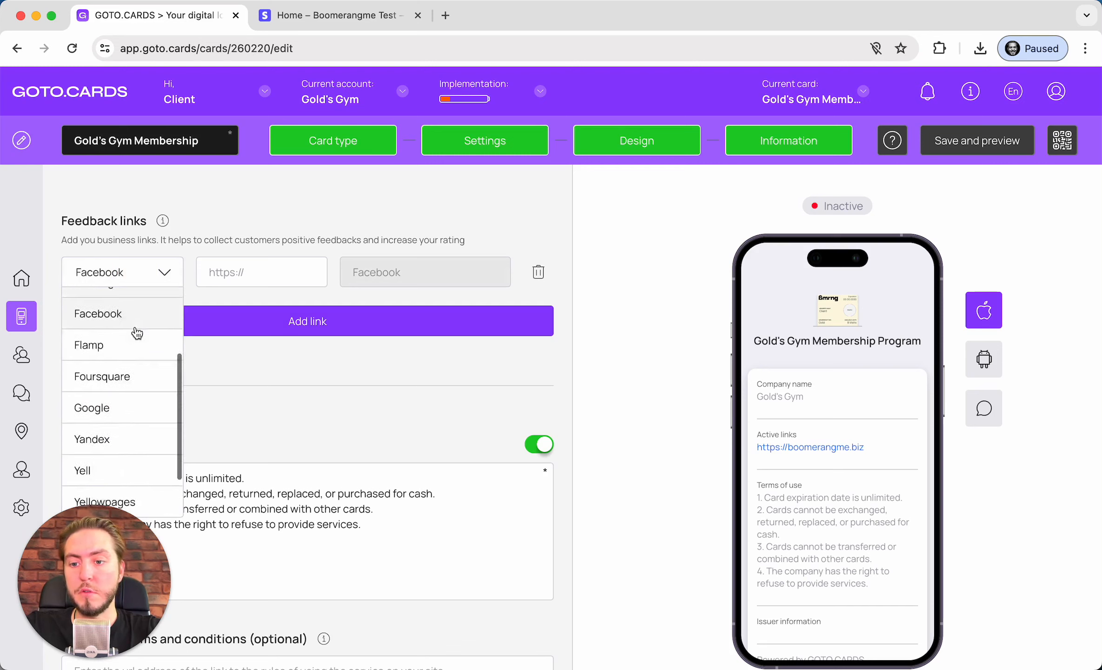
pyautogui.scroll(-1, 136, 332)
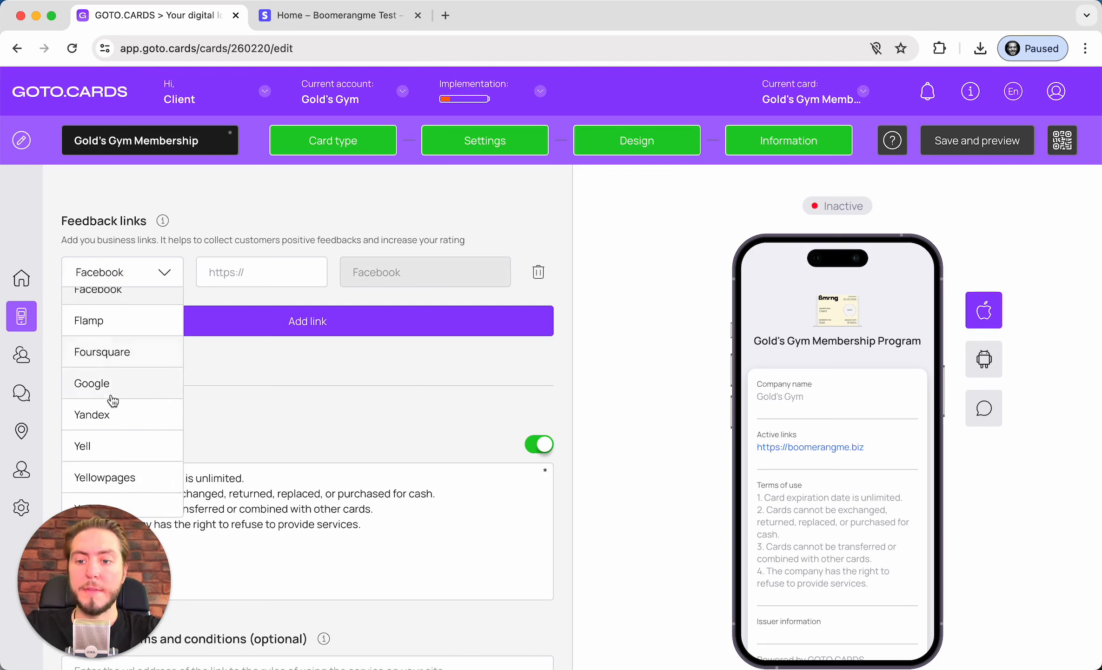
pyautogui.scroll(-1, 111, 393)
pyautogui.click(271, 269)
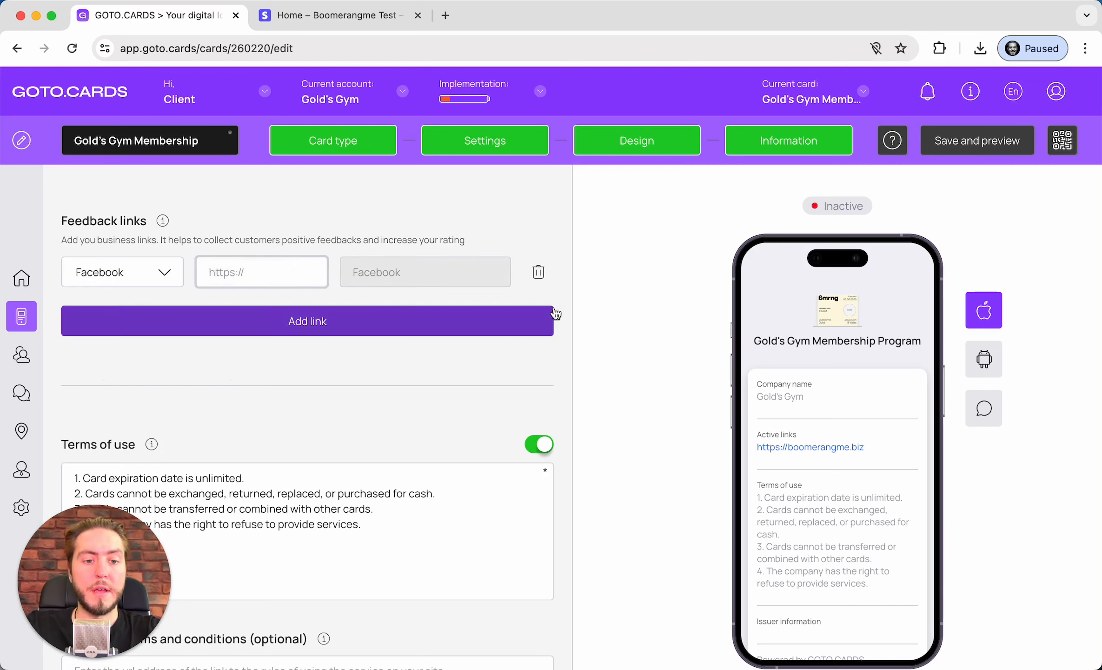
# Delete the Facebook feedback link row and review the Terms of use text unchanged
pyautogui.click(537, 274)
pyautogui.scroll(-3, 397, 321)
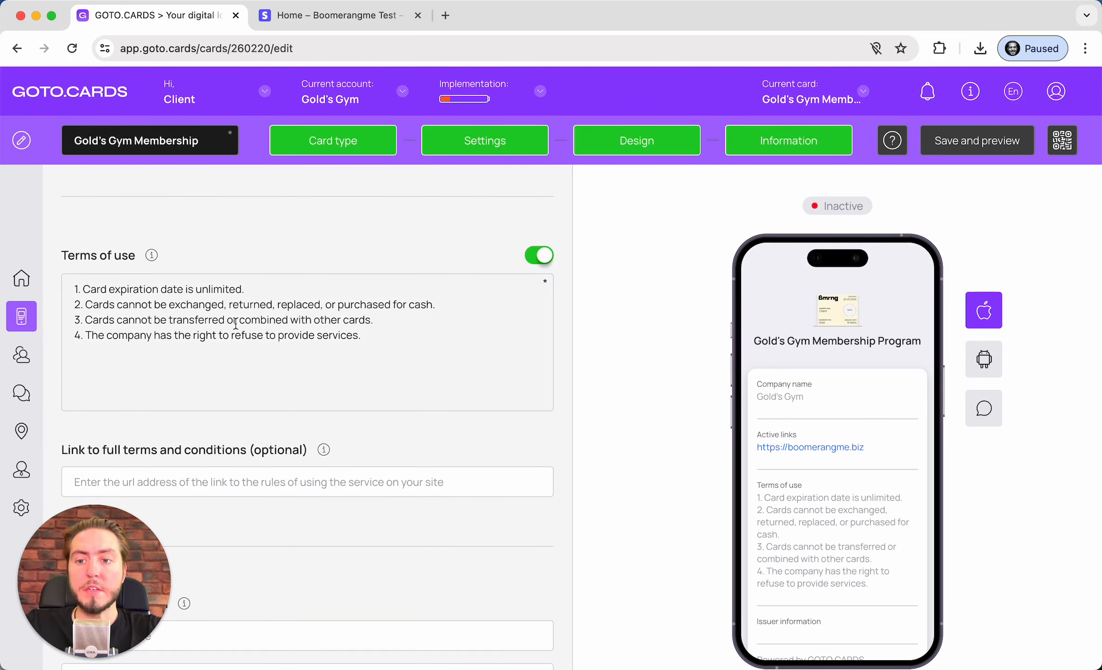
pyautogui.click(480, 301)
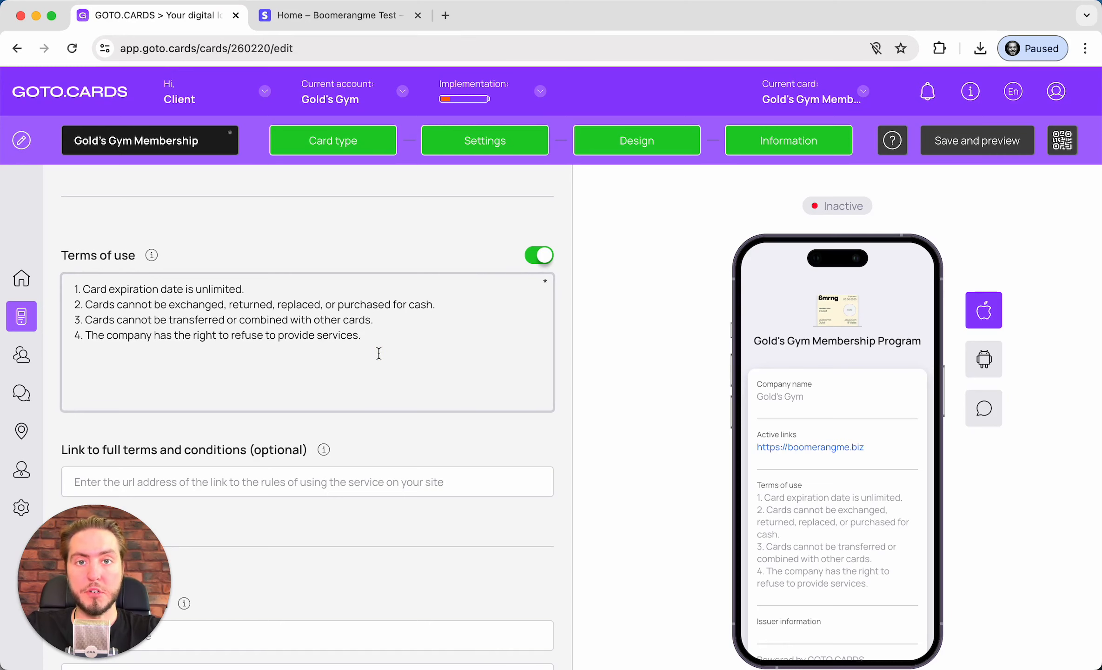
pyautogui.click(379, 353)
# Leave the full terms and conditions link field empty, dismissing its autofill suggestions
pyautogui.scroll(-1, 376, 352)
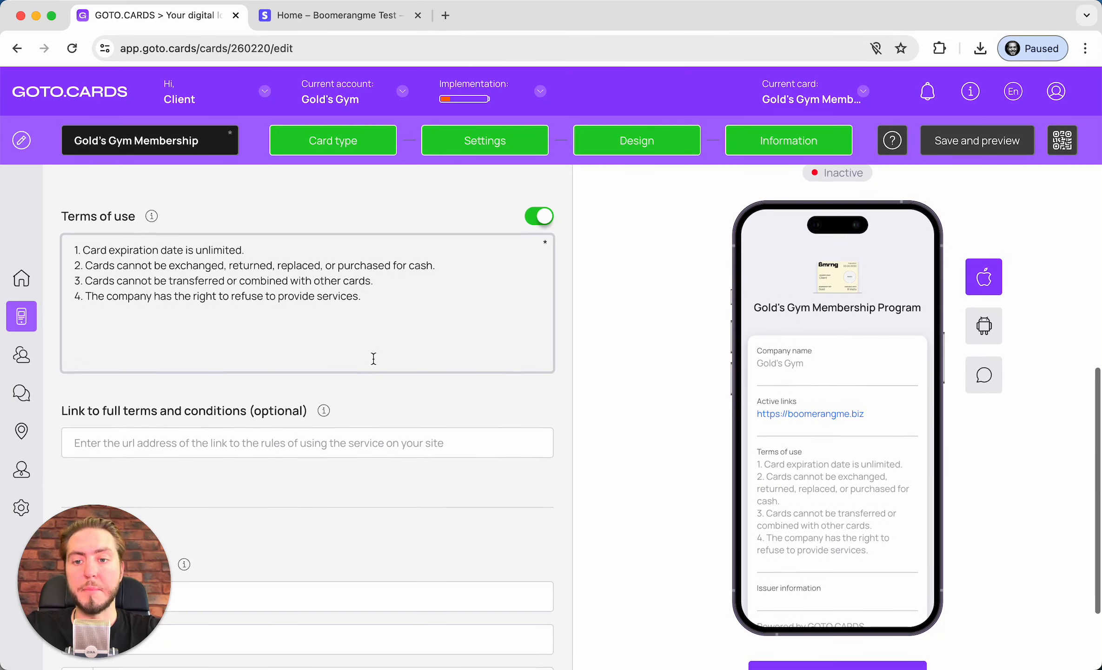
pyautogui.scroll(-5, 373, 357)
pyautogui.click(207, 350)
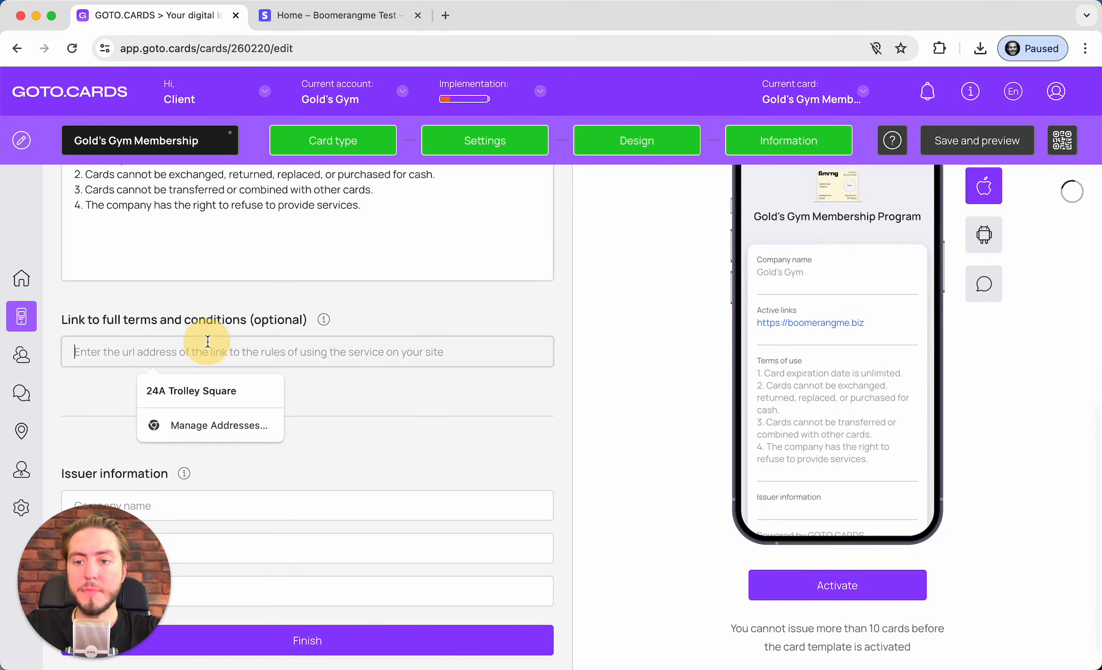
pyautogui.click(416, 305)
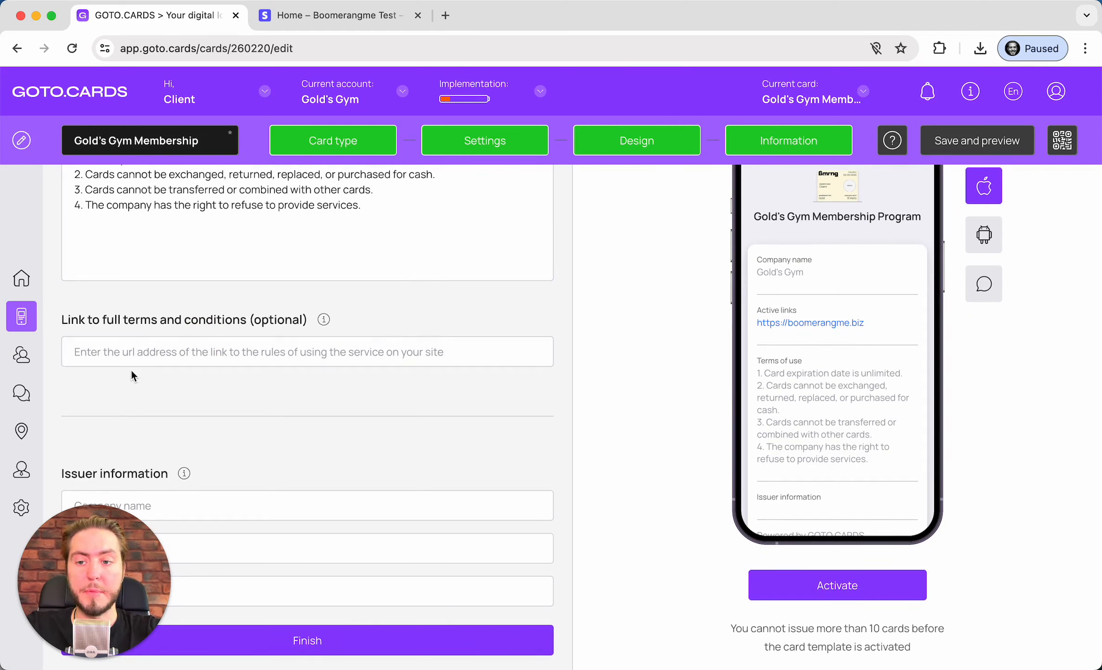
pyautogui.click(88, 349)
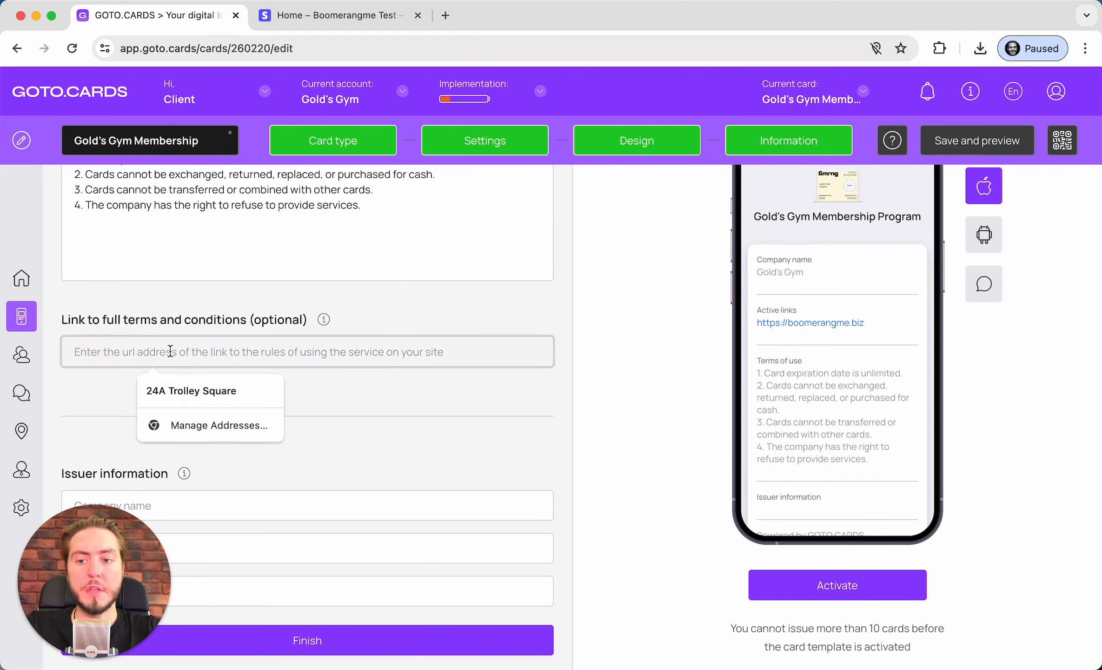
pyautogui.click(52, 378)
pyautogui.scroll(-2, 294, 412)
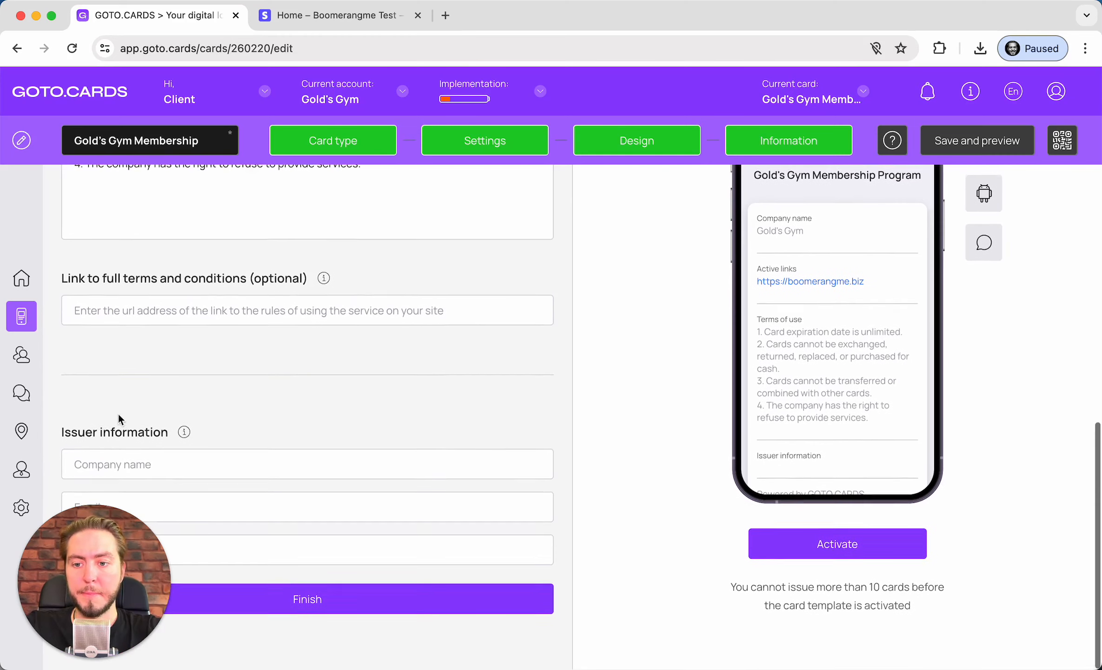
pyautogui.moveTo(109, 539); pyautogui.dragTo(1024, 655)
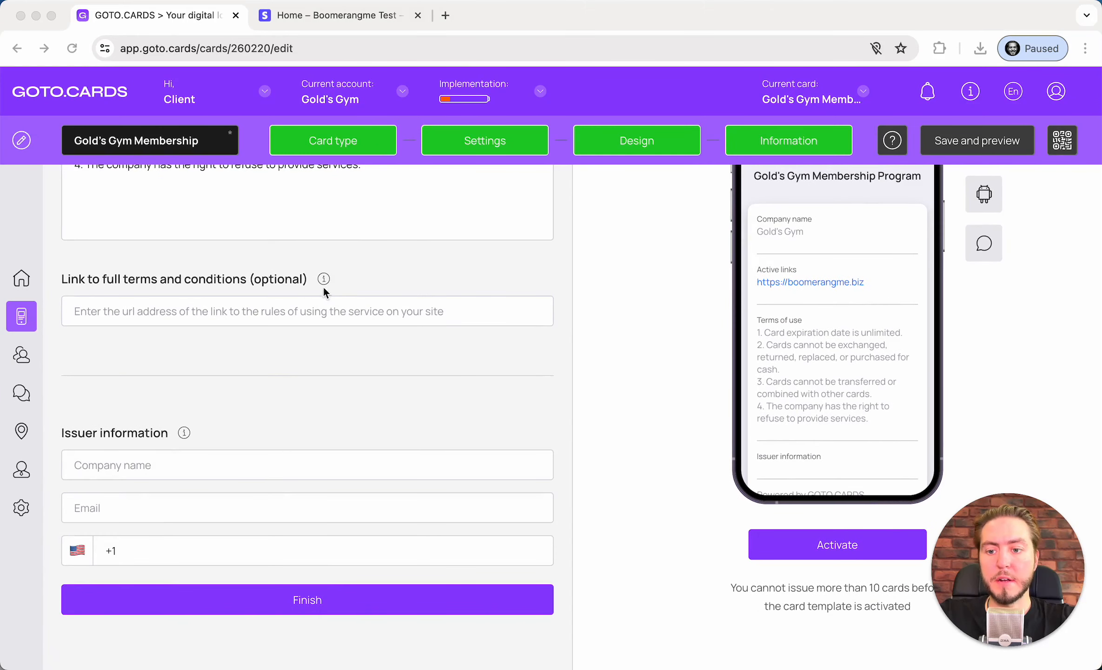
# Enter issuer company Gold's Gym with the contact e-mail and phone number, then finish
pyautogui.click(124, 136)
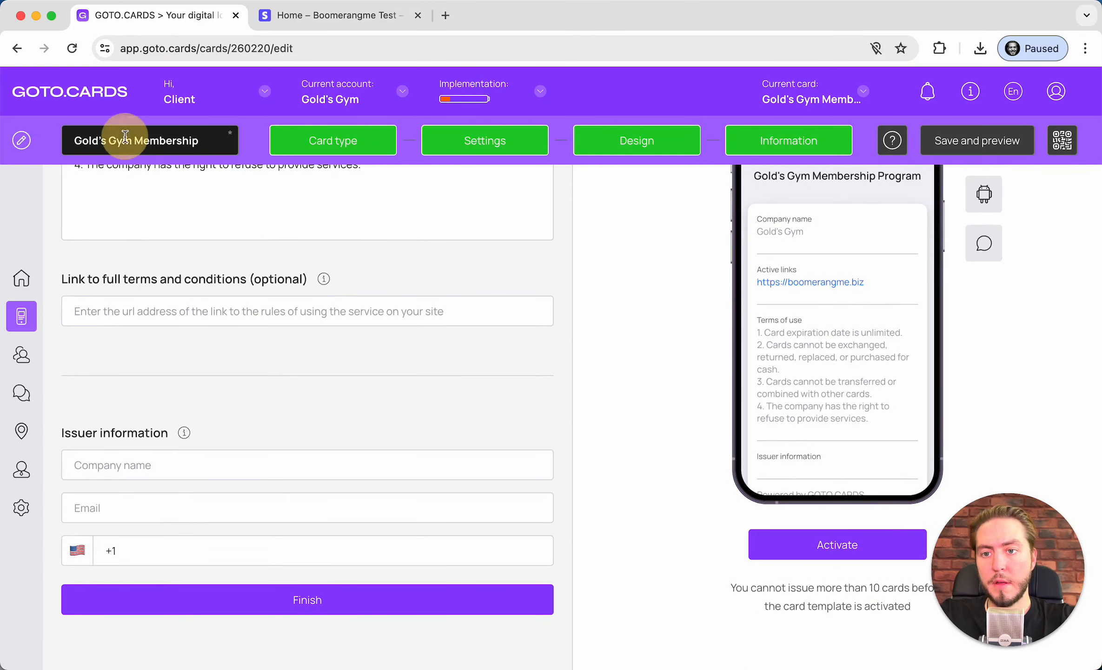
pyautogui.moveTo(132, 140); pyautogui.dragTo(19, 138)
pyautogui.press('super+c')
pyautogui.click(135, 467)
pyautogui.press('super+v')
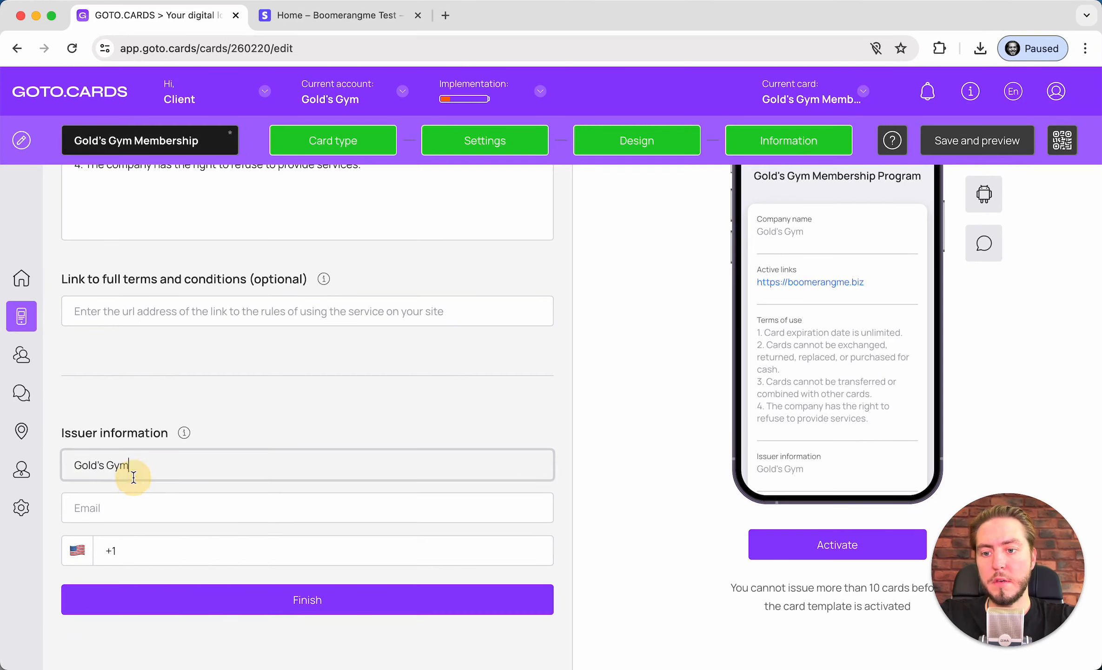
pyautogui.click(116, 504)
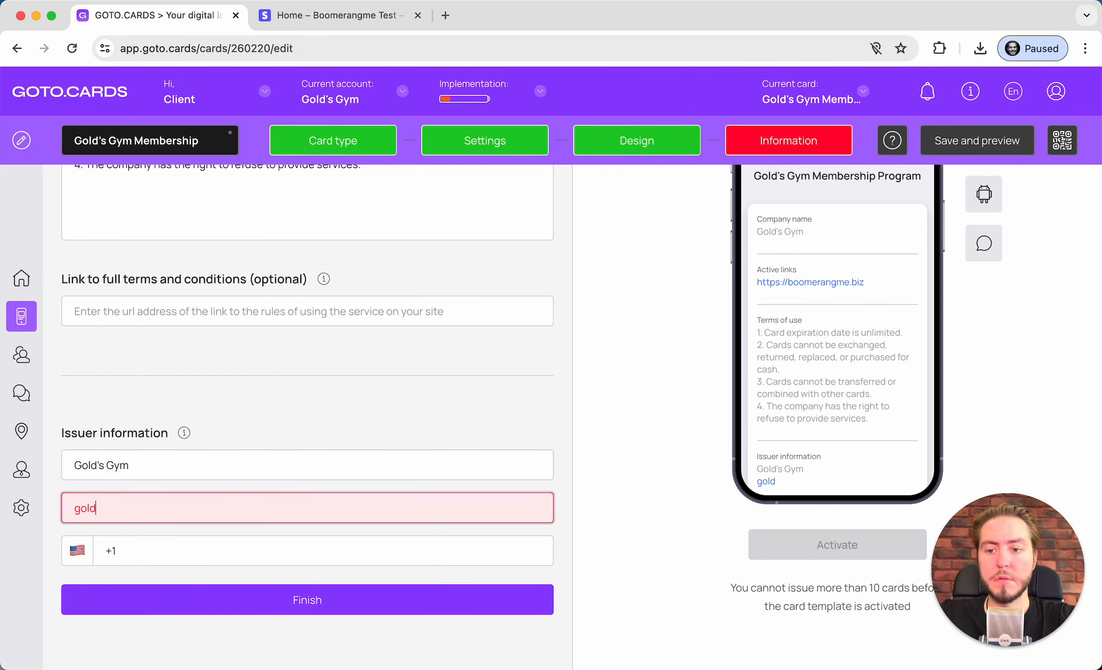
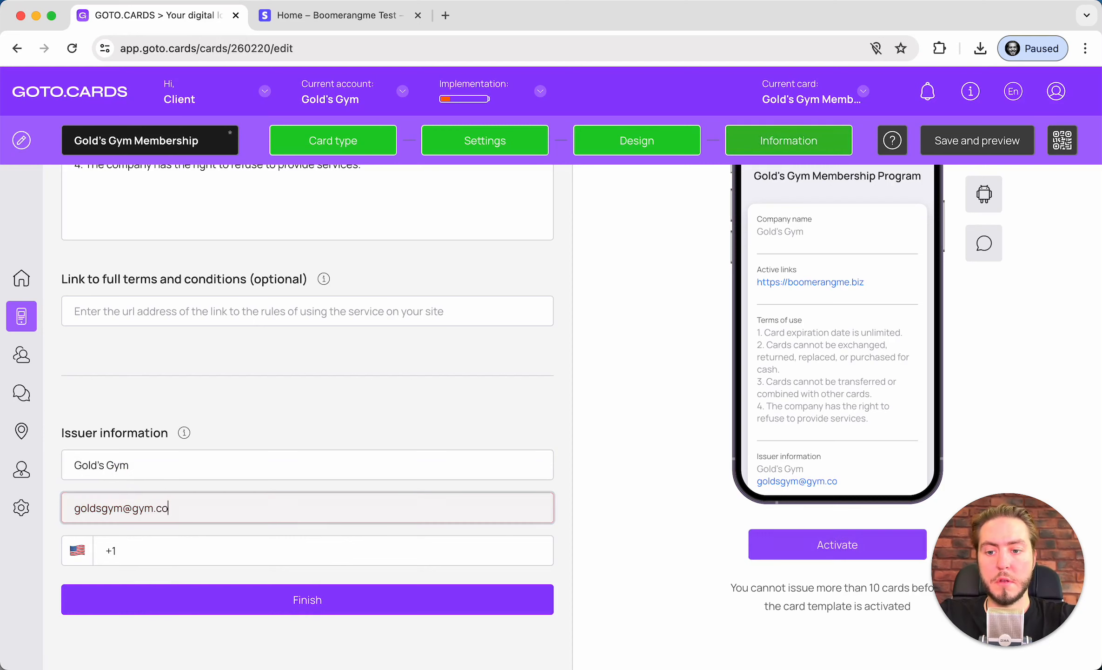
pyautogui.press('Tab')
pyautogui.write('21412415')
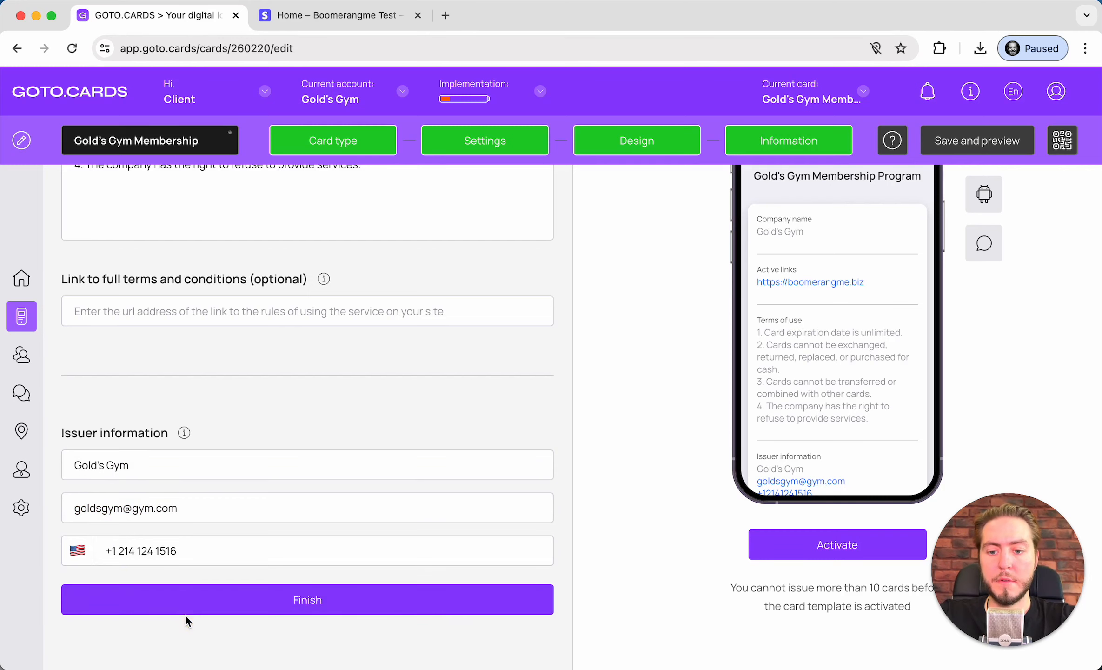
pyautogui.click(272, 607)
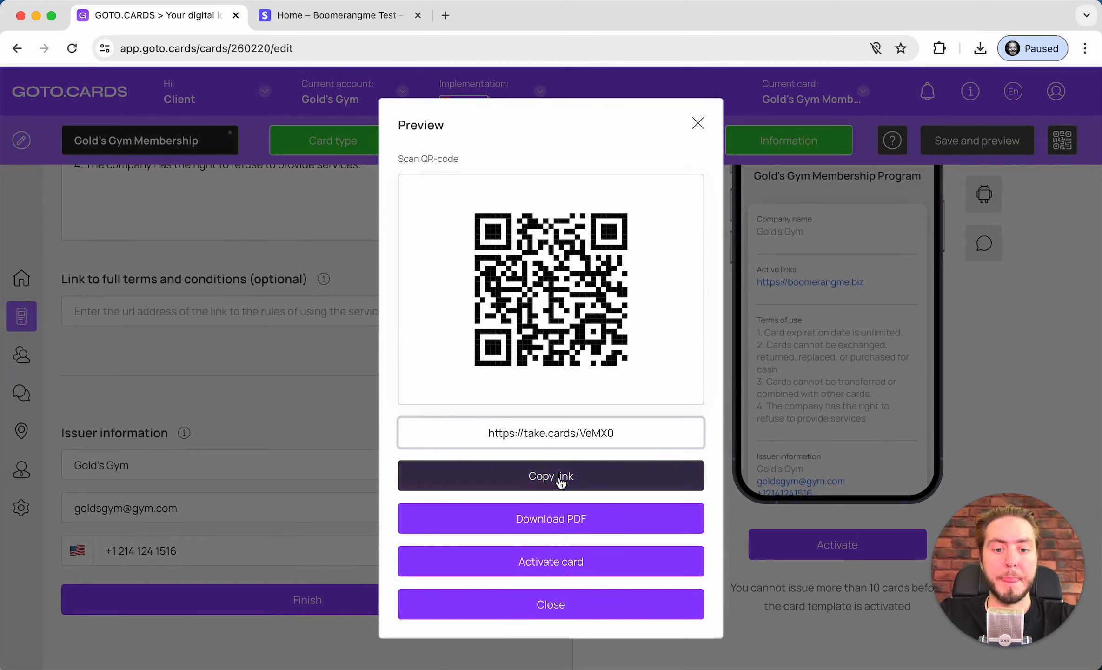
# Activate the card and download its PDF poster
pyautogui.click(551, 563)
pyautogui.click(412, 511)
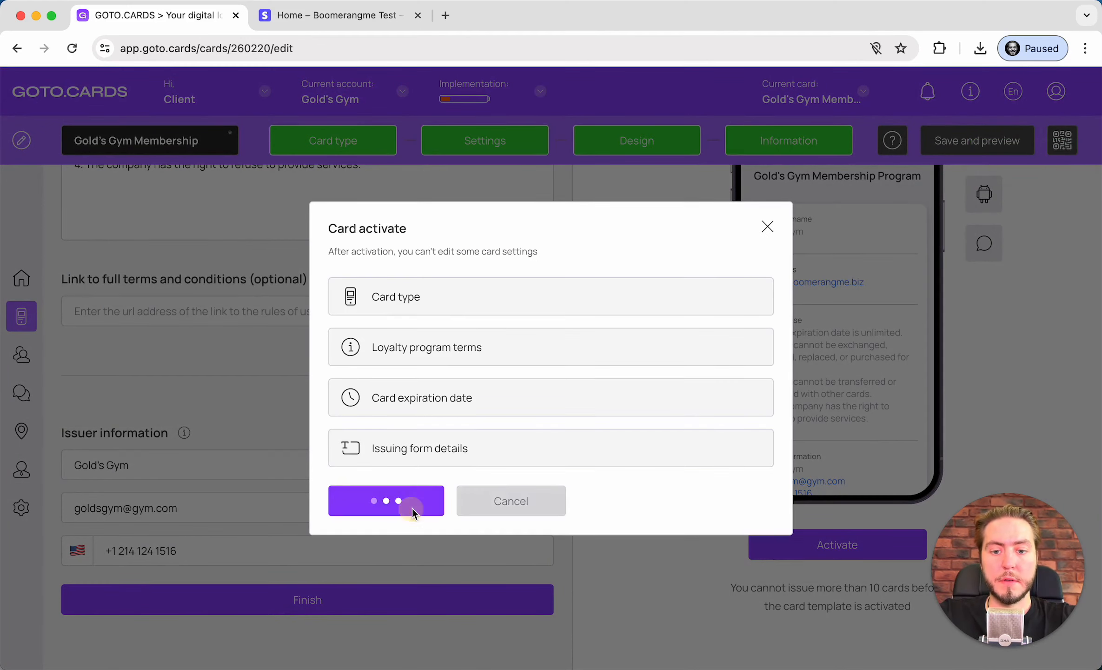
pyautogui.click(383, 571)
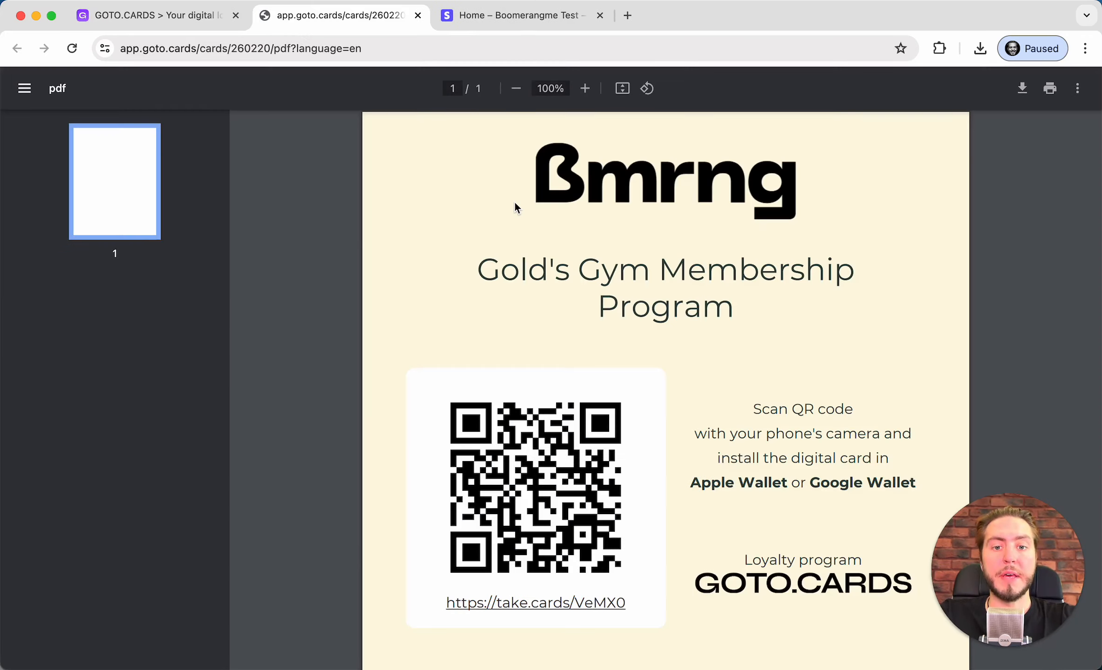
# Scroll through the PDF poster with the QR code, then close it
pyautogui.scroll(-6, 515, 203)
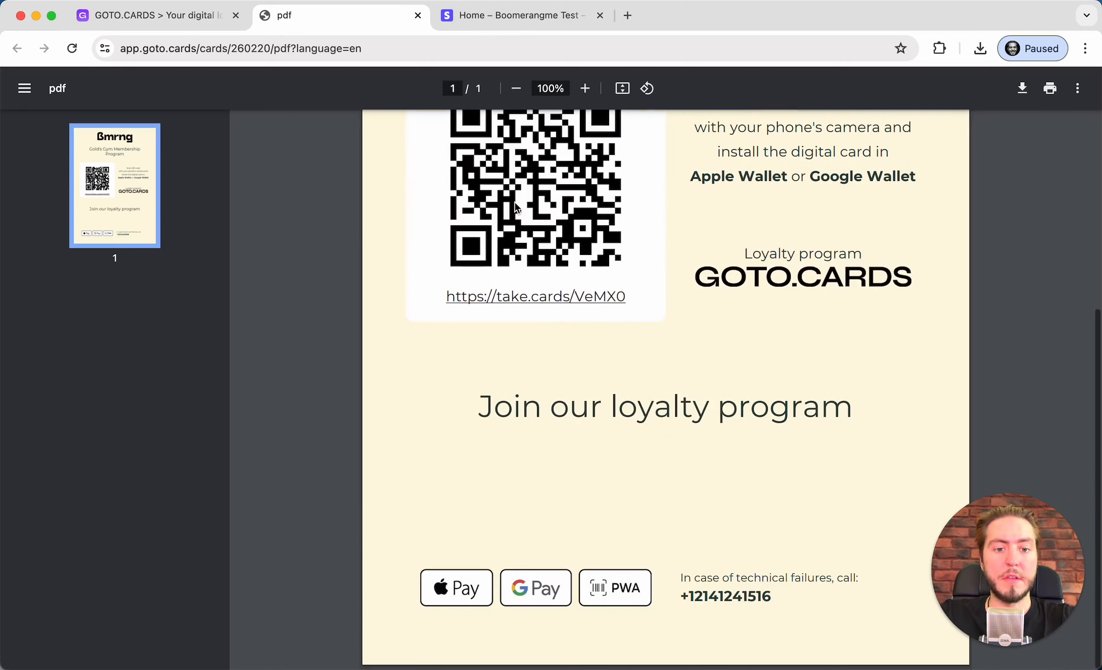
pyautogui.scroll(4, 515, 203)
pyautogui.scroll(3, 515, 203)
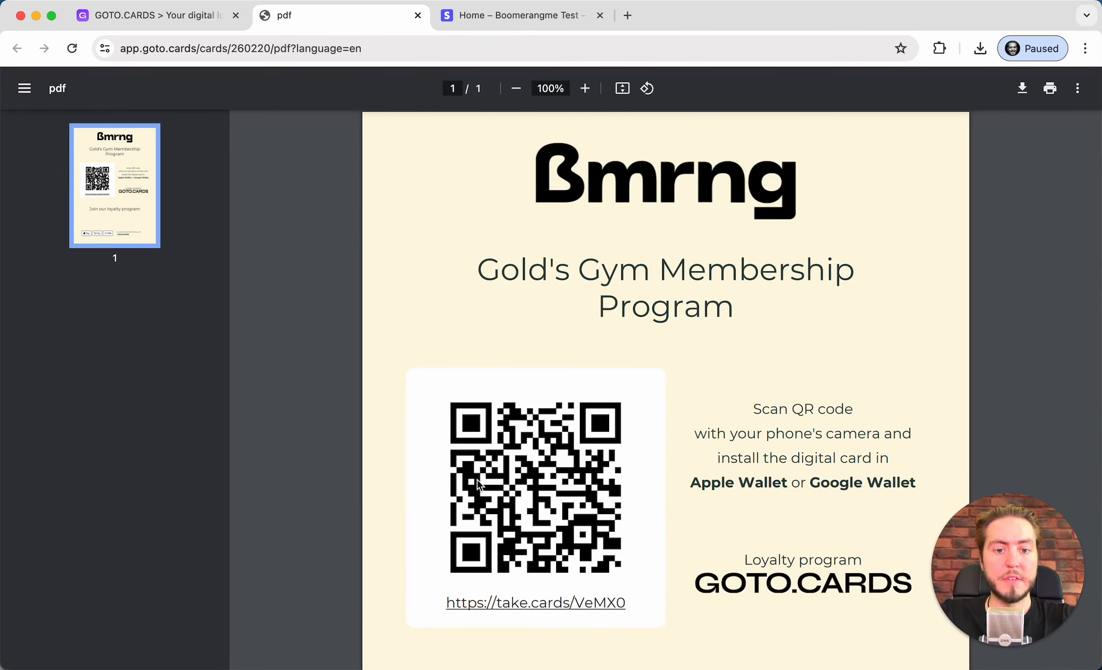
pyautogui.scroll(-4, 563, 374)
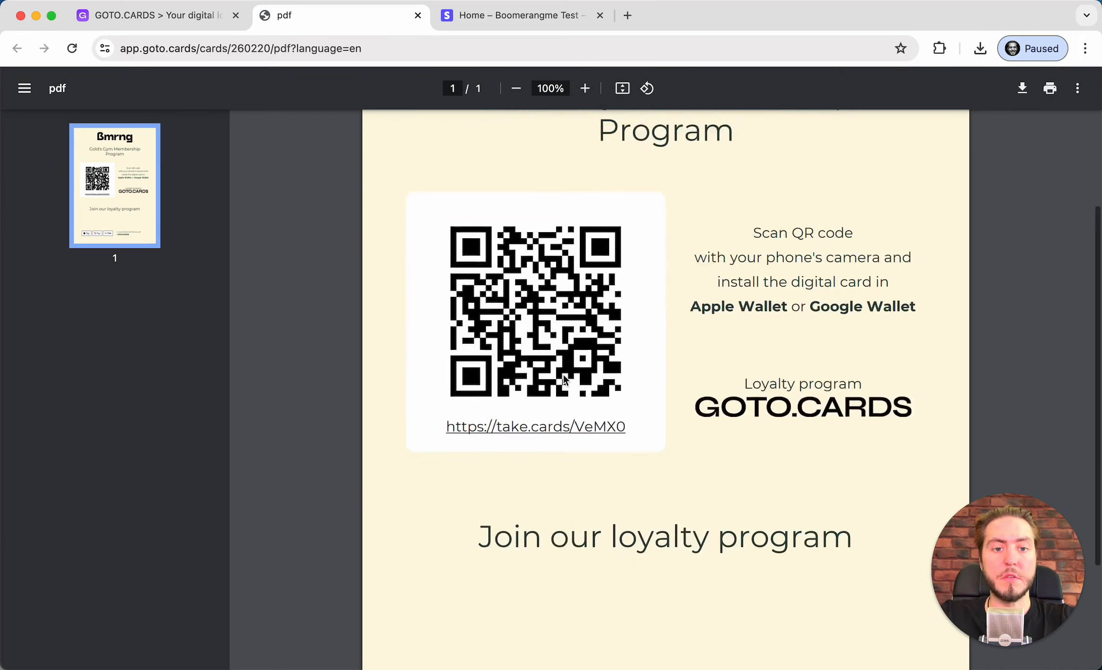
pyautogui.scroll(4, 755, 210)
pyautogui.scroll(-5, 697, 329)
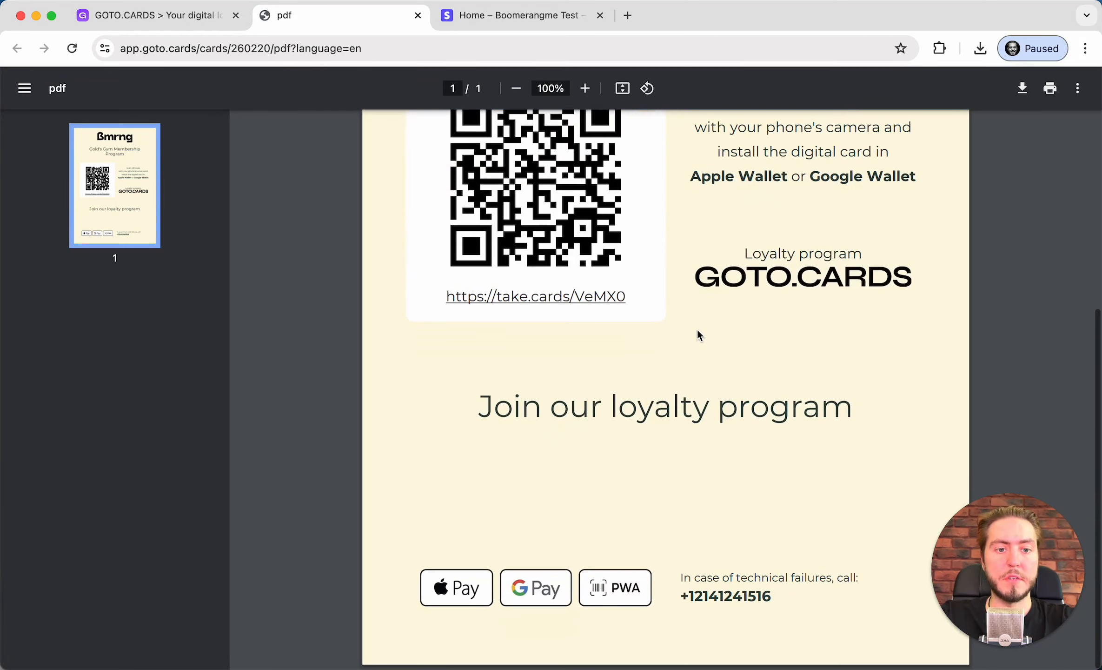
pyautogui.scroll(2, 698, 329)
pyautogui.scroll(3, 698, 329)
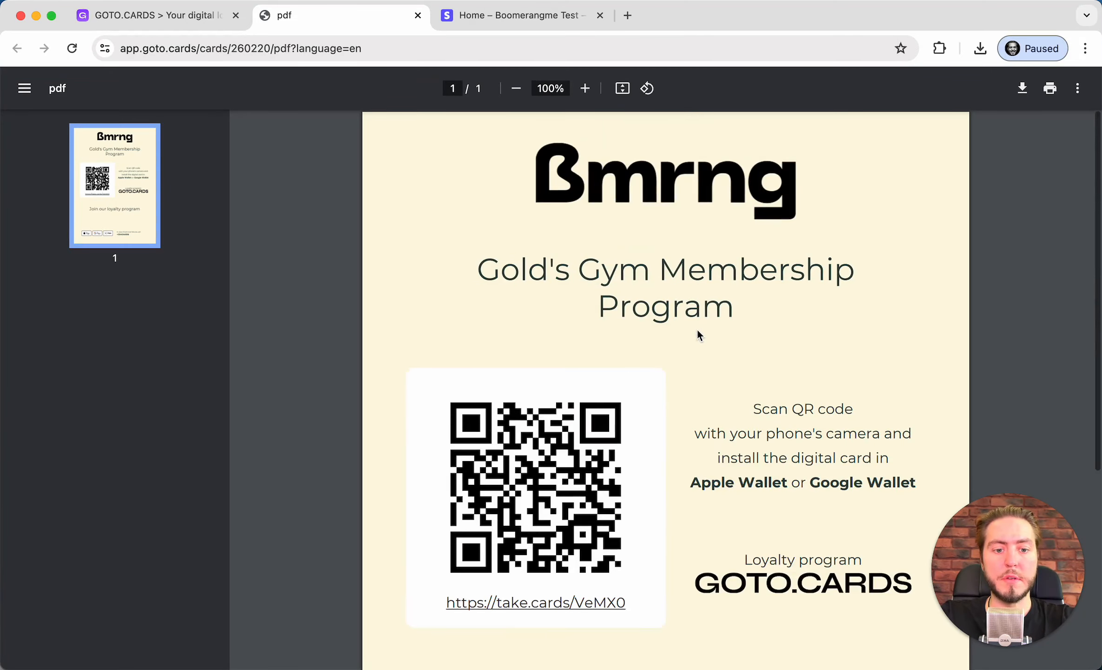
pyautogui.click(418, 16)
# Save the card, copy its take.cards/VeMX0 signup link, and paste it into a new browser tab
pyautogui.click(581, 465)
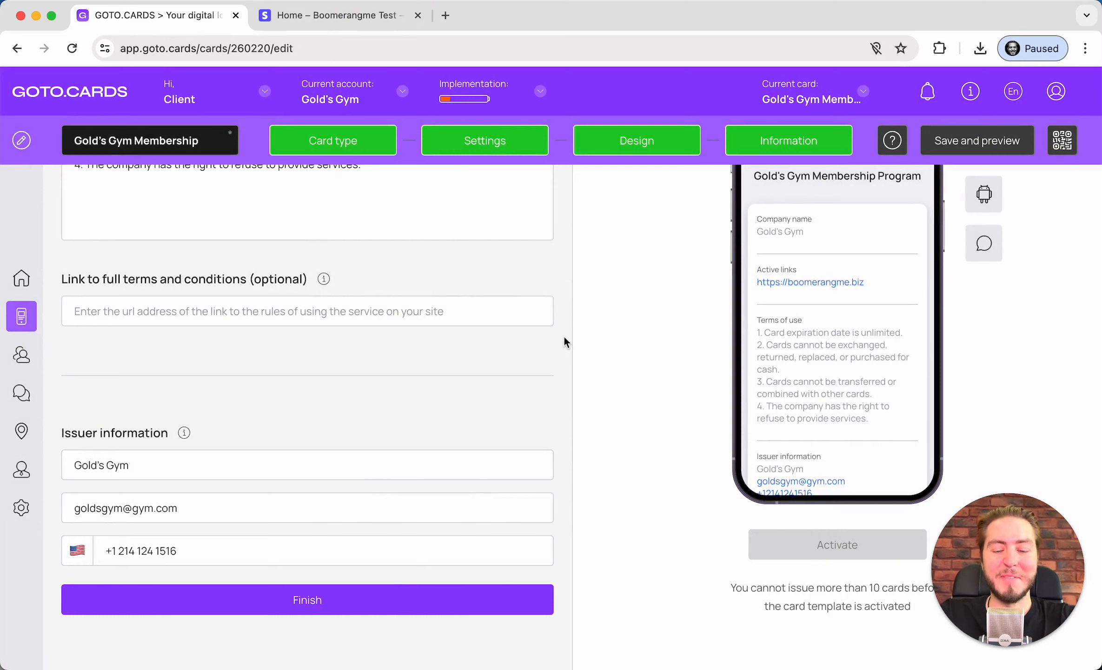
pyautogui.click(944, 140)
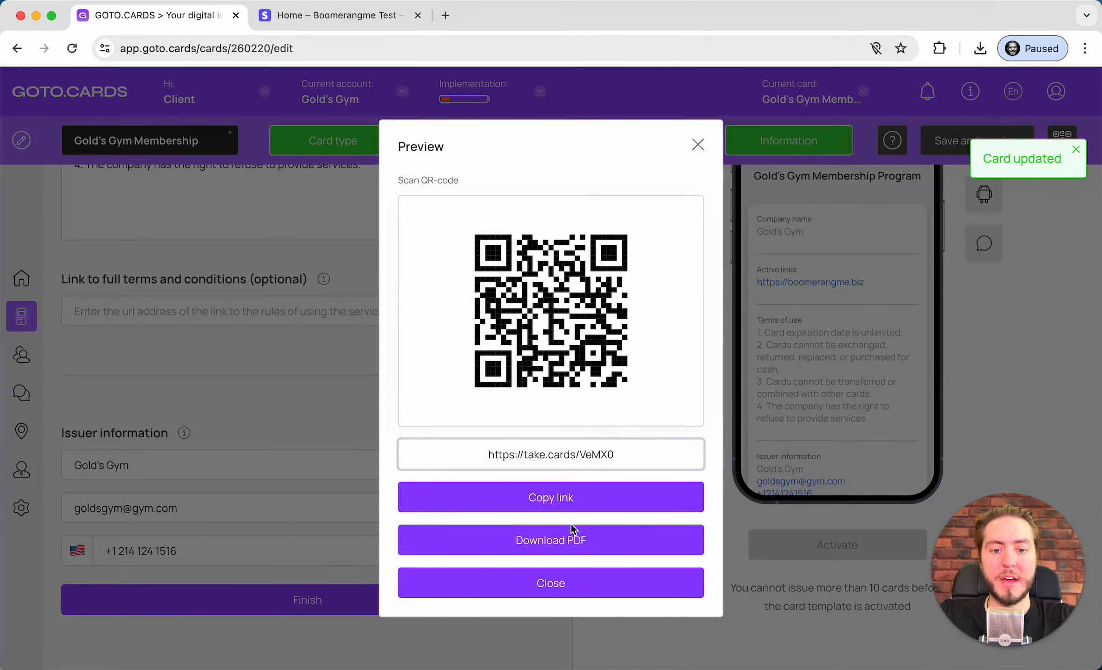
pyautogui.click(587, 496)
pyautogui.moveTo(625, 446); pyautogui.dragTo(419, 447)
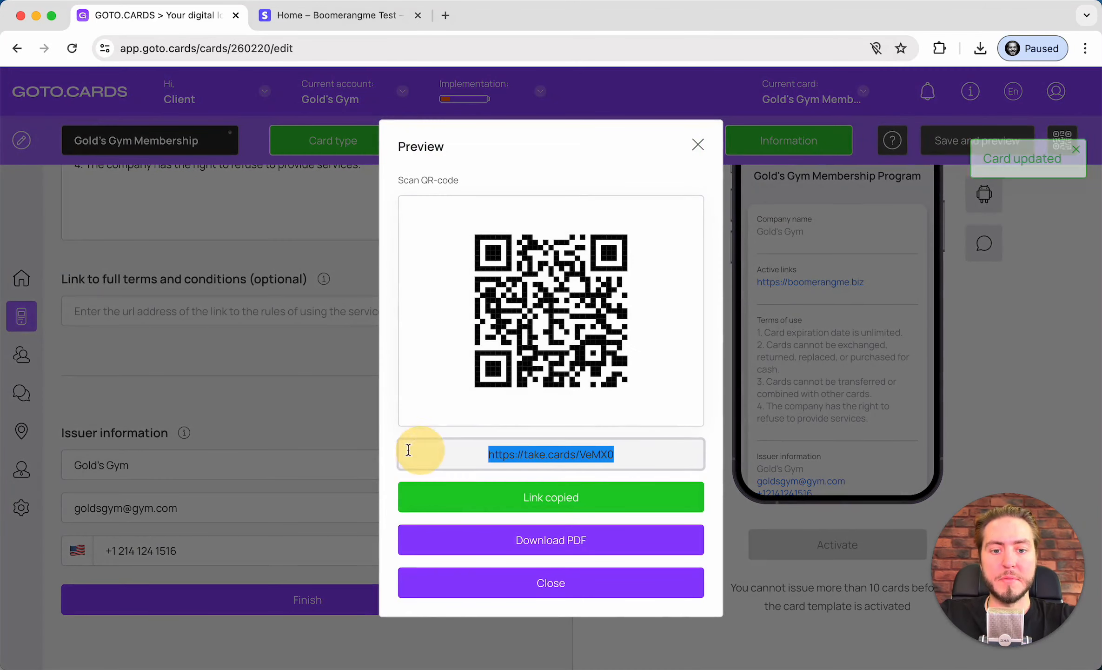
pyautogui.press('super+t')
pyautogui.press('super+v')
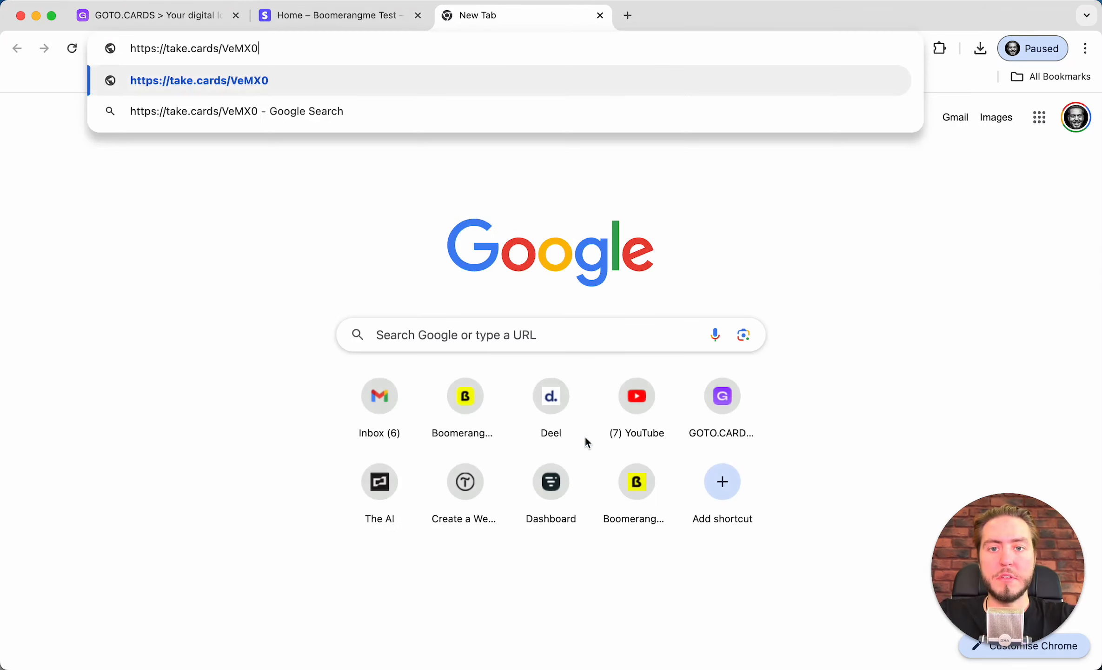
# Load the signup page and subscribe to the monthly $35 Basic Membership plan
pyautogui.press('Return')
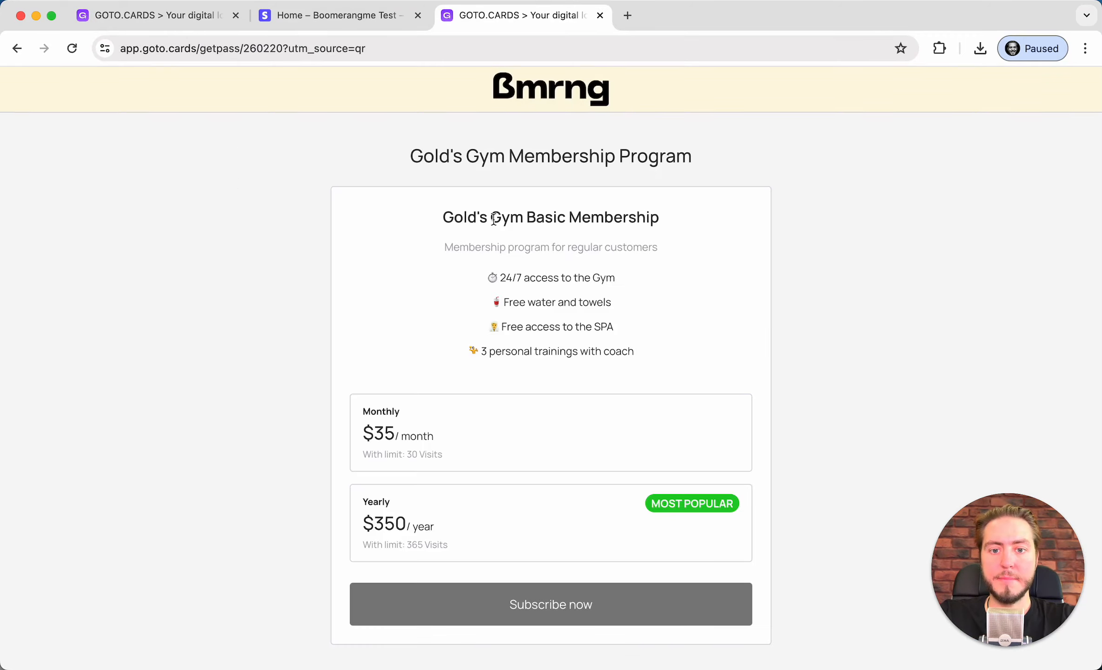
pyautogui.scroll(-2, 495, 219)
pyautogui.scroll(2, 495, 218)
pyautogui.scroll(-2, 494, 218)
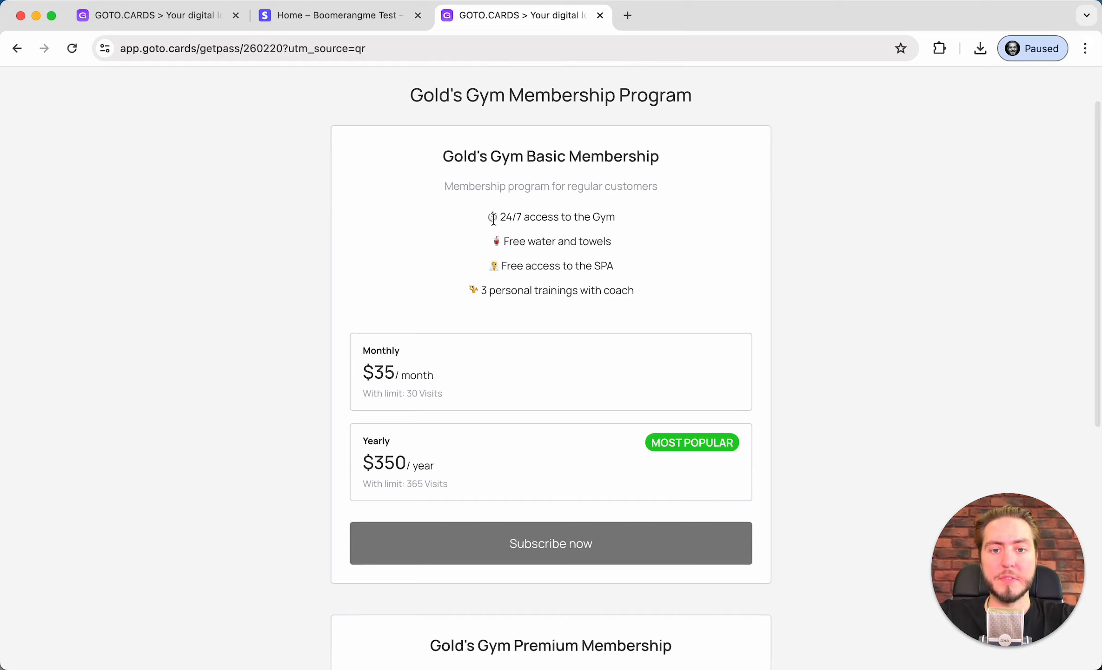
pyautogui.scroll(-4, 494, 219)
pyautogui.scroll(-5, 494, 219)
pyautogui.scroll(10, 493, 219)
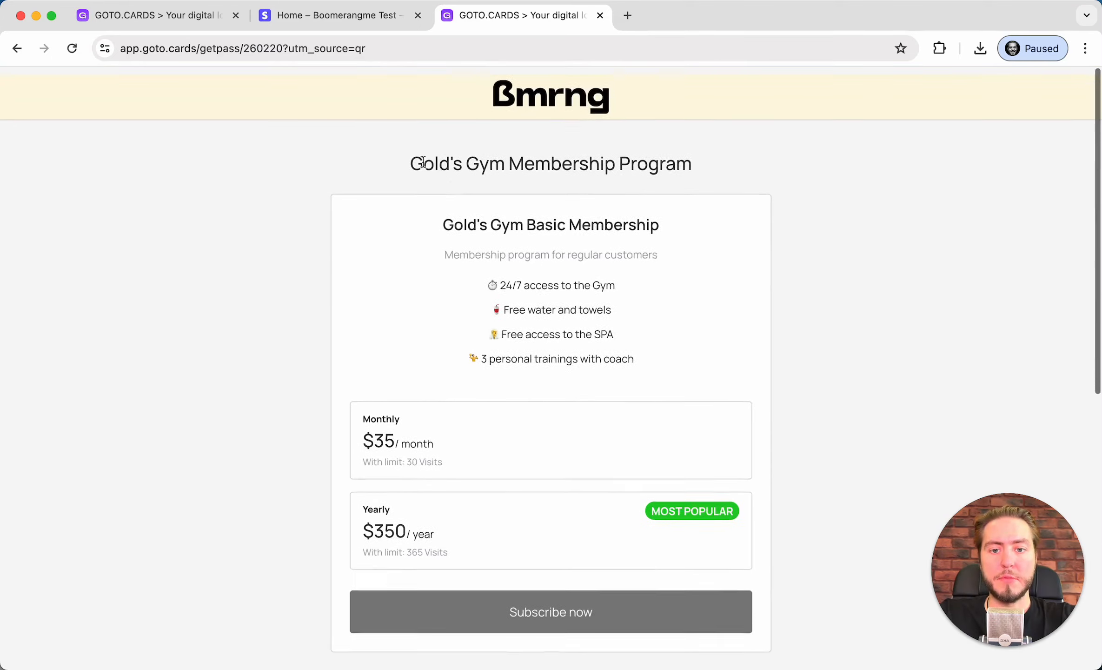
pyautogui.scroll(-10, 489, 220)
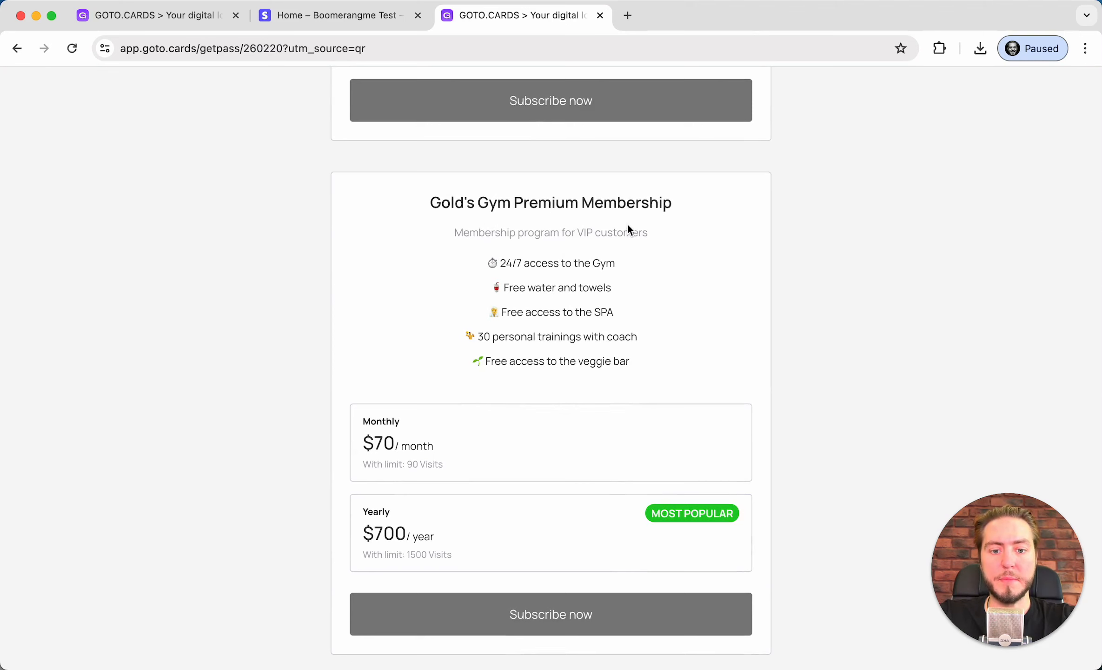
pyautogui.scroll(10, 628, 226)
pyautogui.scroll(-1, 627, 226)
pyautogui.click(466, 427)
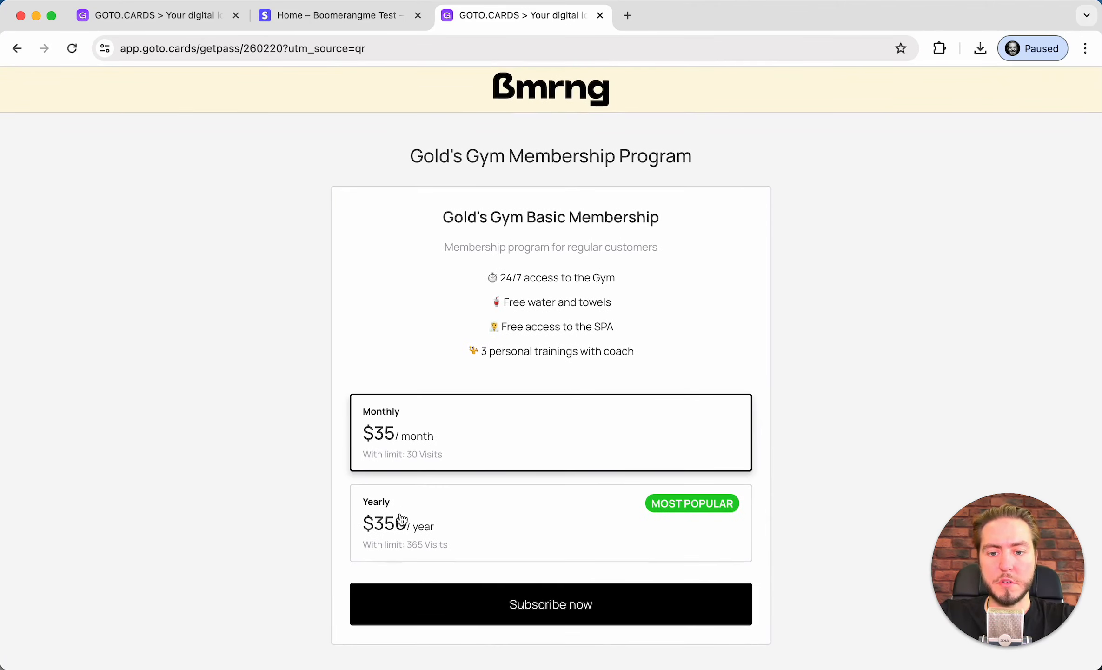
pyautogui.click(503, 623)
# Autofill the saved contact details and remove the duplicated 1 from the phone number
pyautogui.scroll(-1, 479, 298)
pyautogui.click(438, 271)
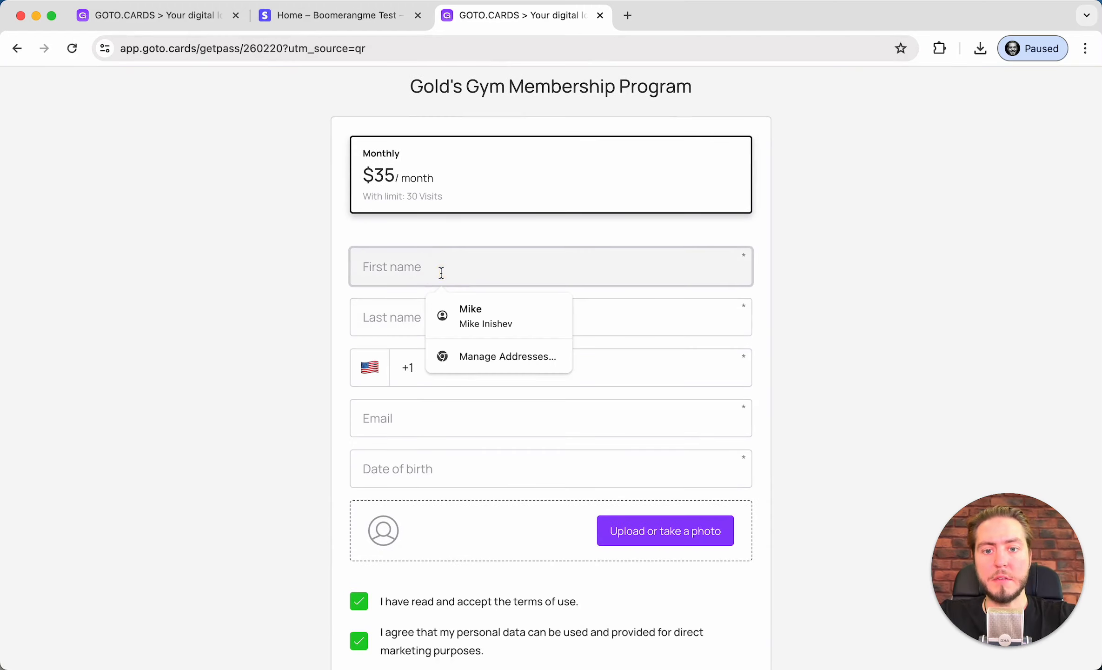
pyautogui.click(503, 327)
pyautogui.scroll(-1, 605, 432)
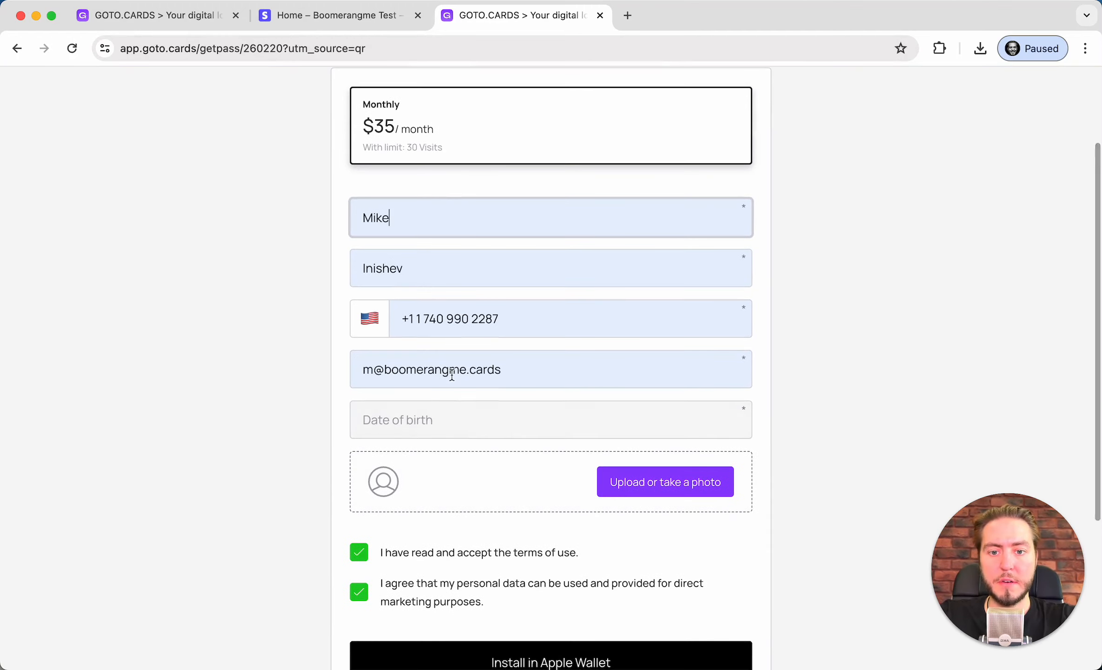
pyautogui.click(432, 318)
pyautogui.press('BackSpace')
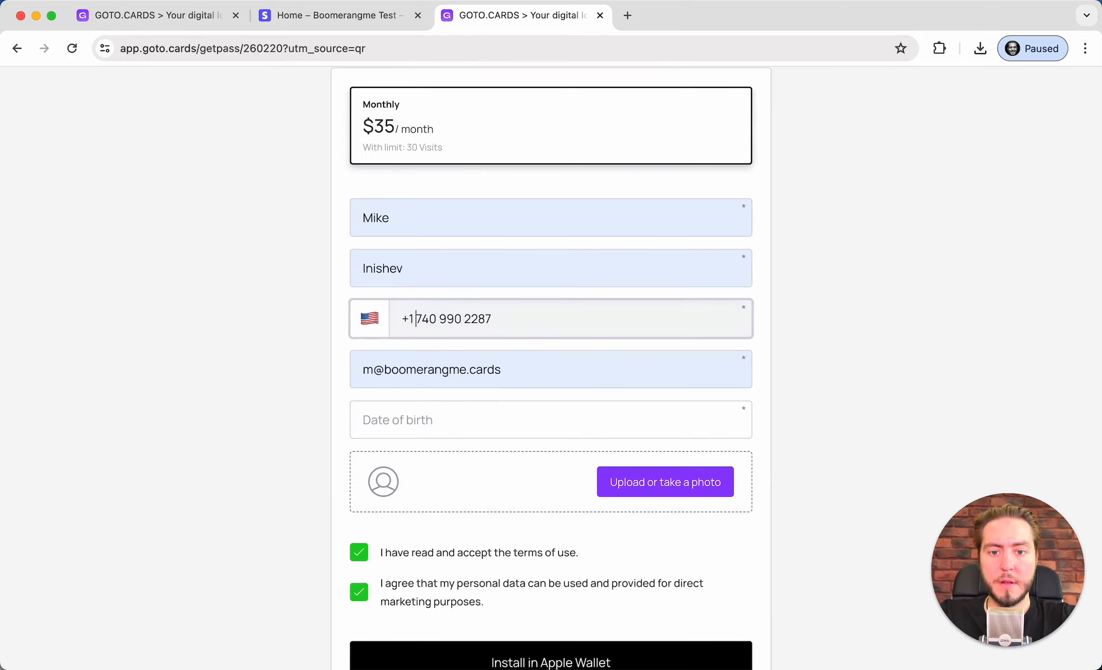
pyautogui.click(450, 482)
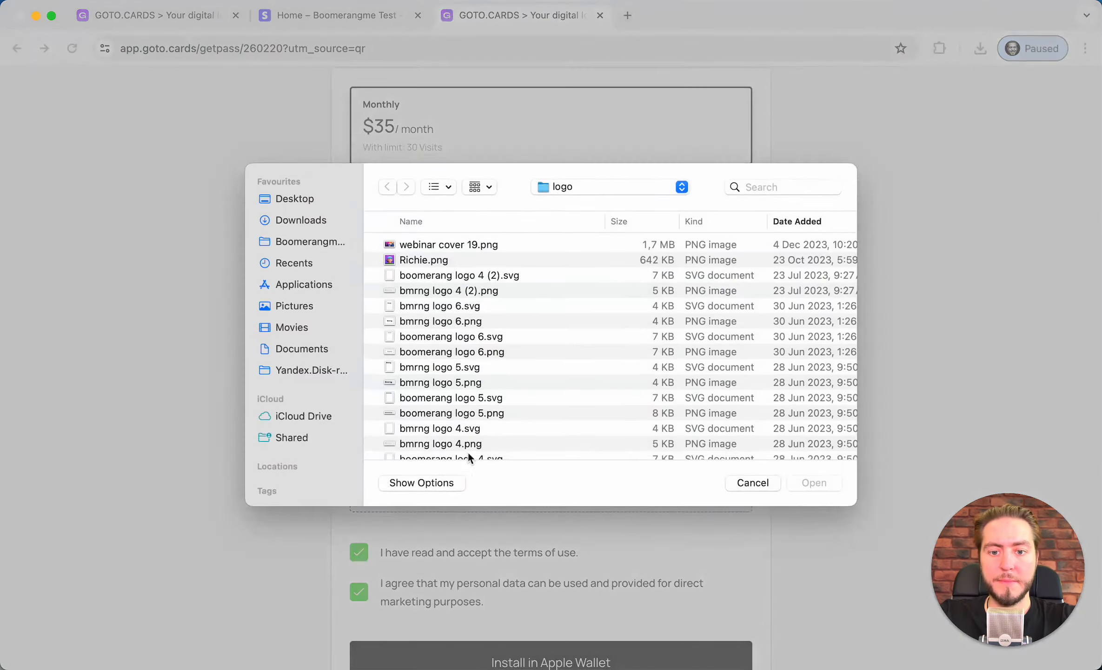
pyautogui.press('Escape')
pyautogui.click(450, 431)
pyautogui.write('0')
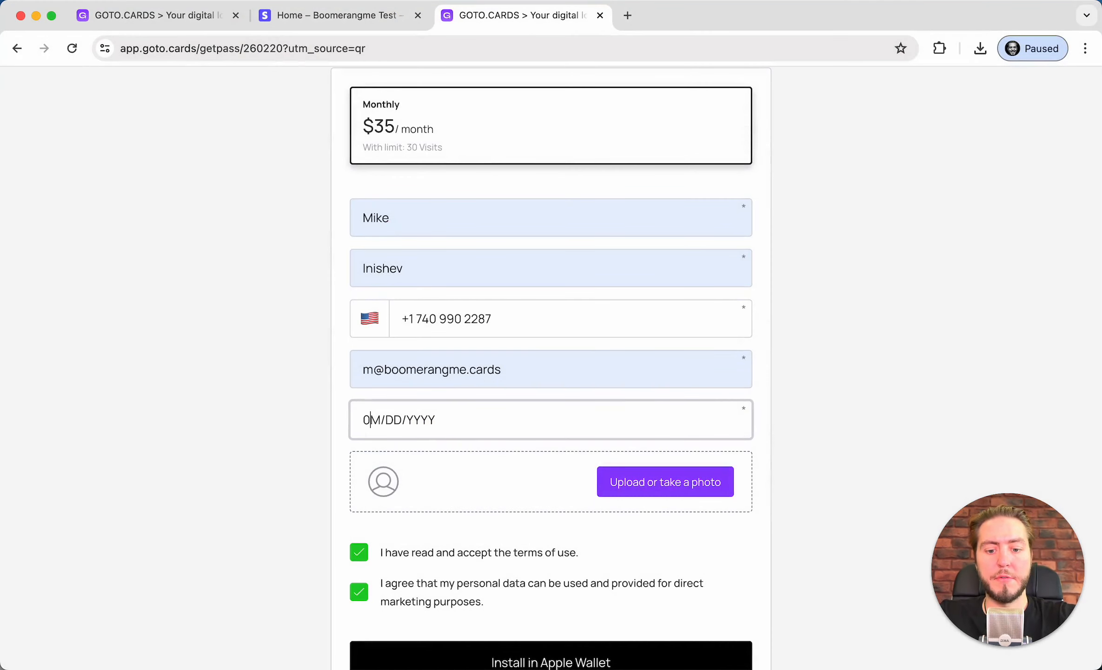
pyautogui.write('5/07/1991')
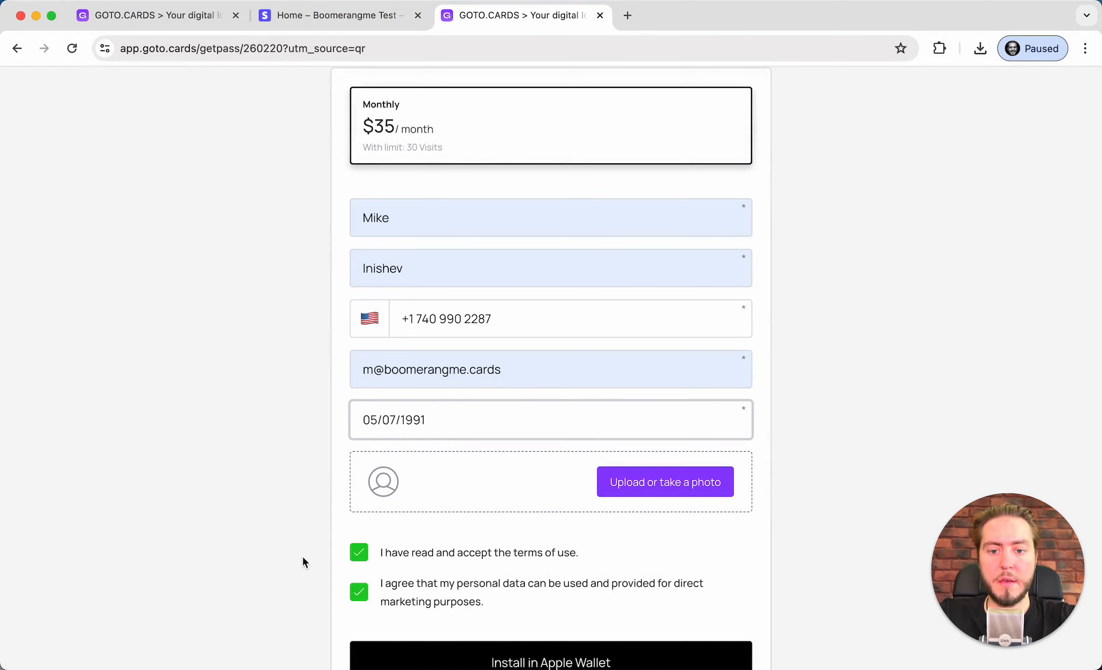
# Upload Richie.png as the member photo and save the crop
pyautogui.click(390, 486)
pyautogui.click(457, 263)
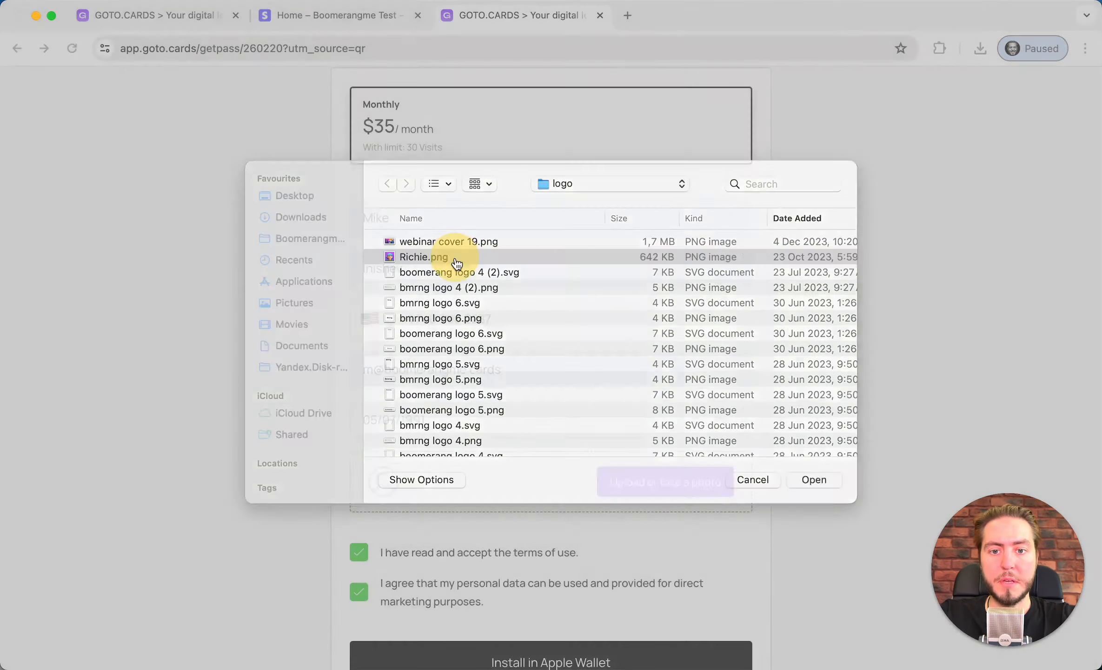
pyautogui.doubleClick(457, 263)
pyautogui.click(525, 562)
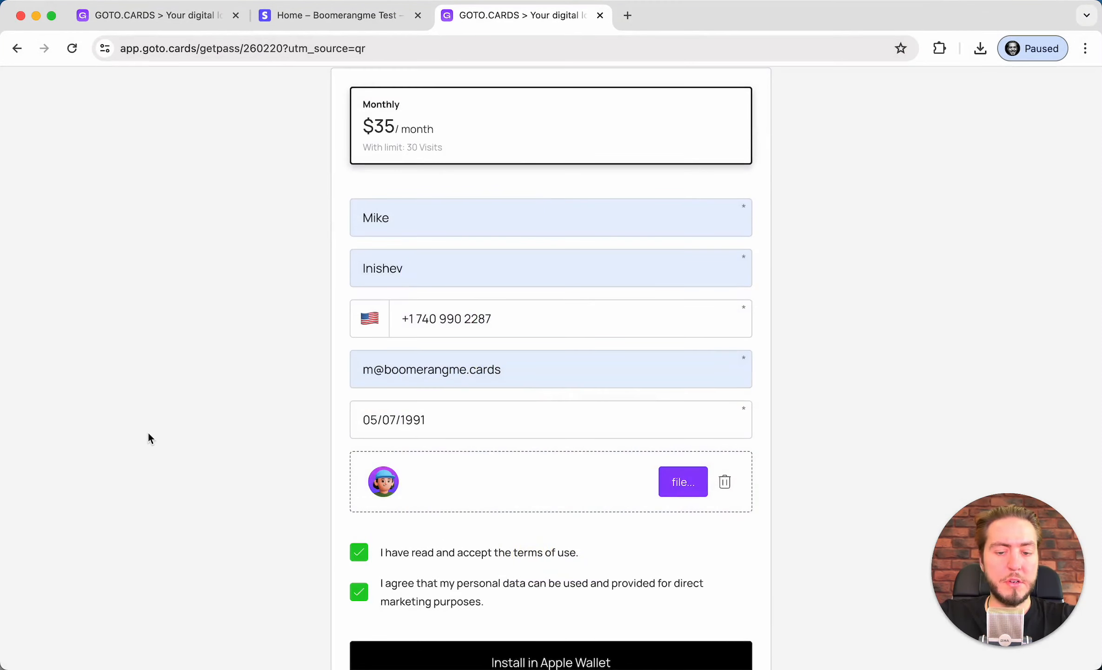
# Leave the marketing consent ticked and submit the signup to go to payment
pyautogui.scroll(-3, 147, 431)
pyautogui.scroll(-3, 147, 432)
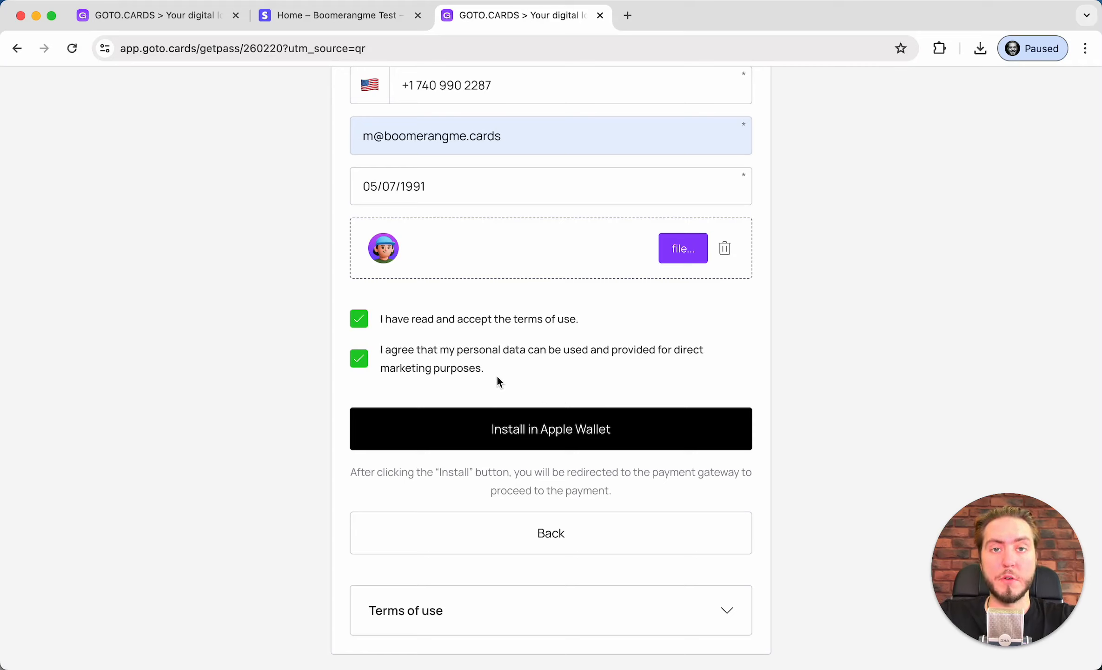
pyautogui.moveTo(378, 352); pyautogui.dragTo(533, 373)
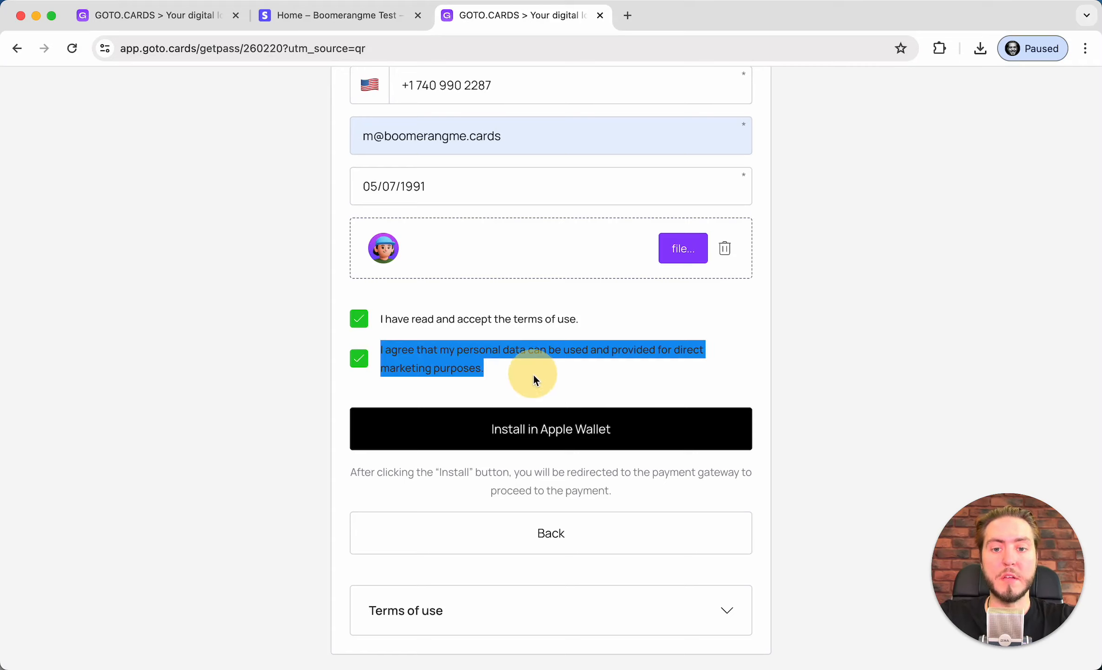
pyautogui.click(530, 374)
pyautogui.click(531, 374)
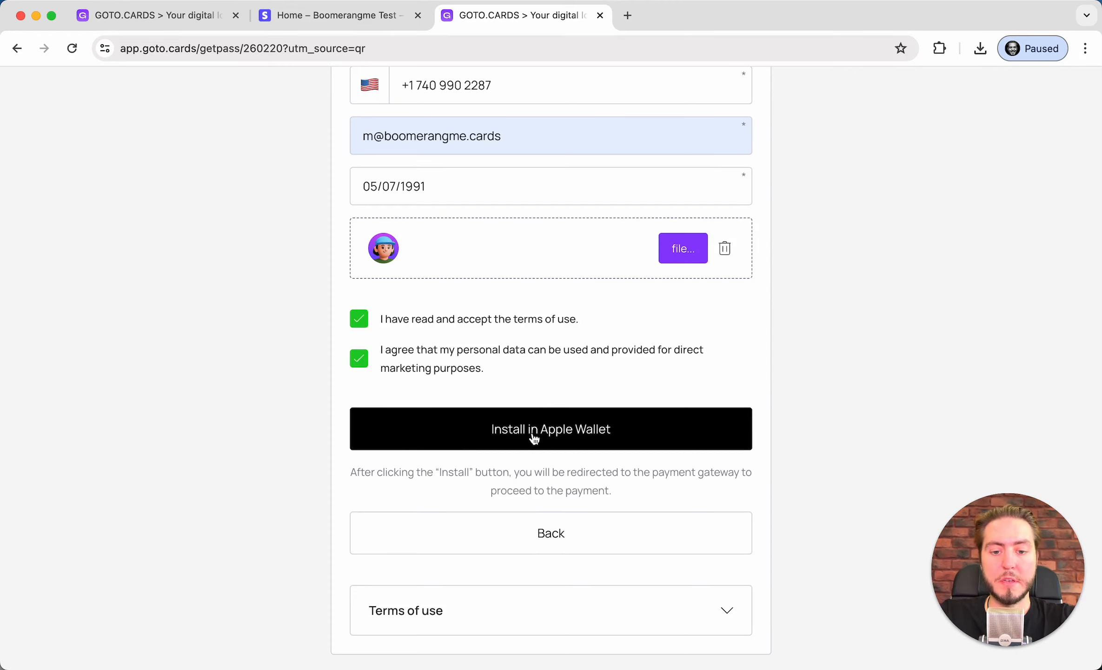
pyautogui.scroll(5, 510, 434)
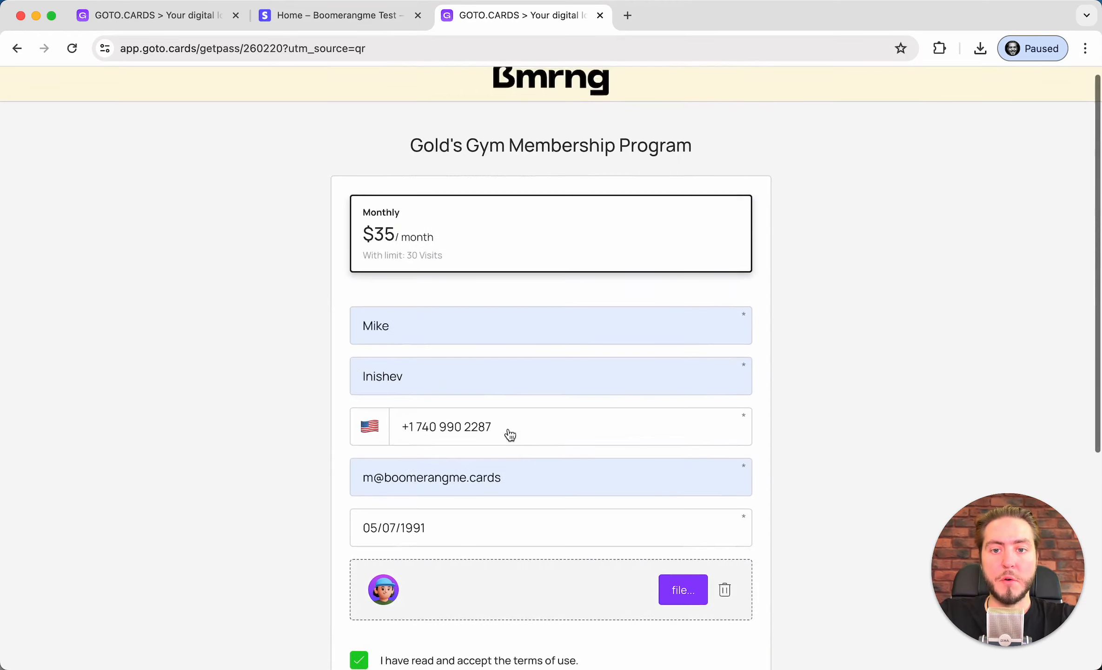
pyautogui.scroll(-5, 511, 433)
pyautogui.click(509, 433)
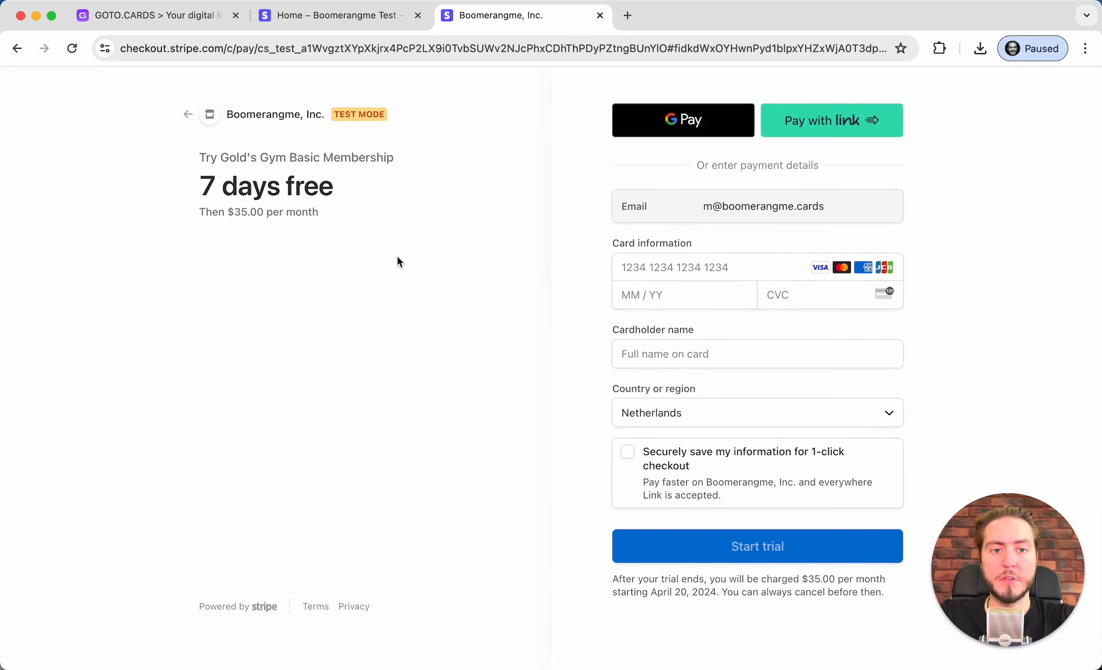
# From the Stripe dashboard home, open the Payments documentation in a new tab via View docs
pyautogui.click(318, 21)
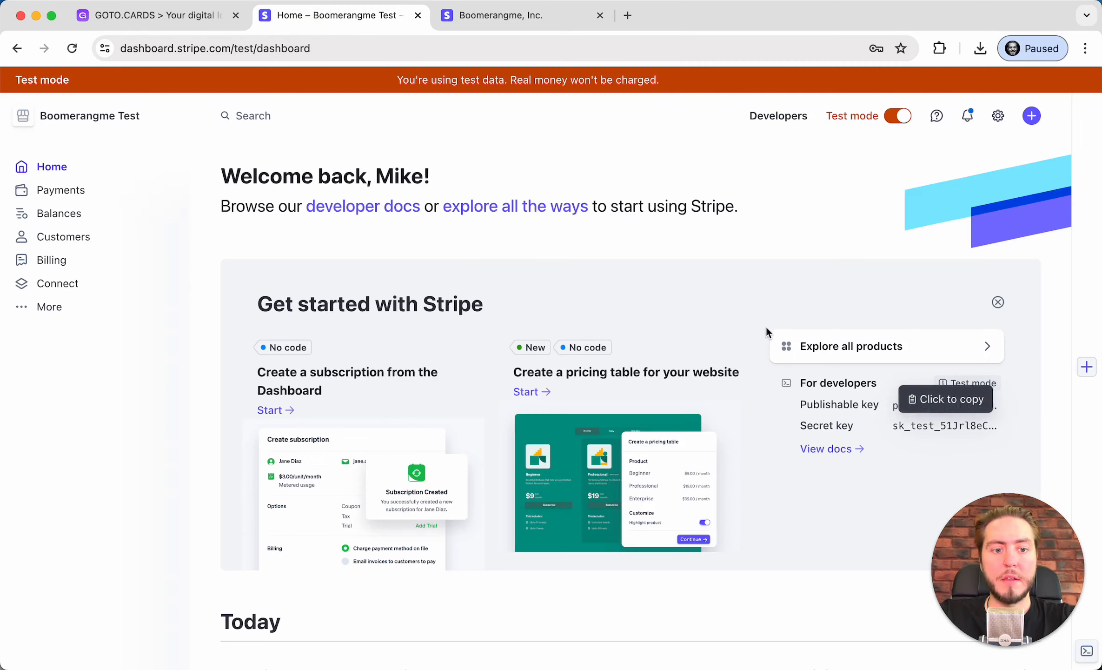
pyautogui.scroll(-3, 767, 331)
pyautogui.scroll(-12, 773, 284)
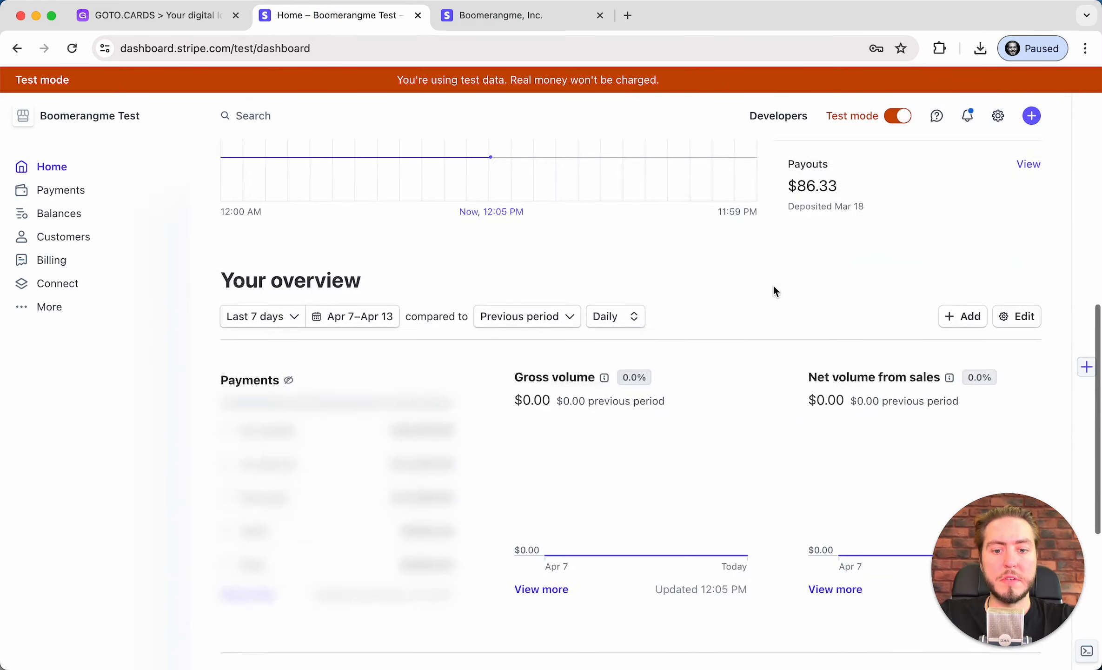
pyautogui.scroll(12, 774, 284)
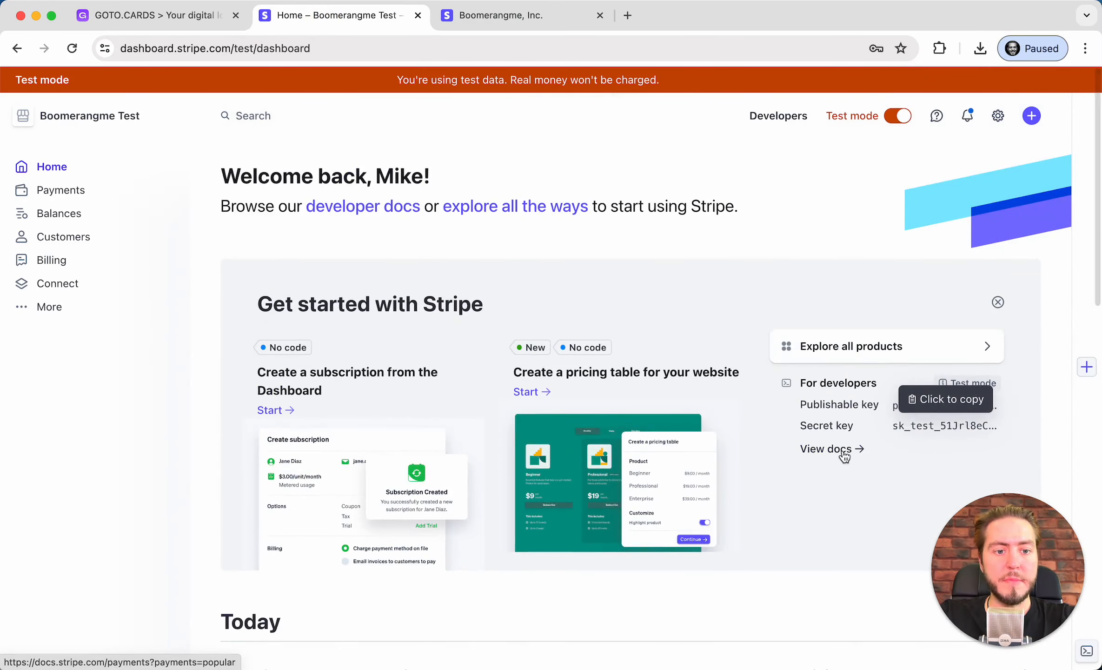
pyautogui.click(842, 453)
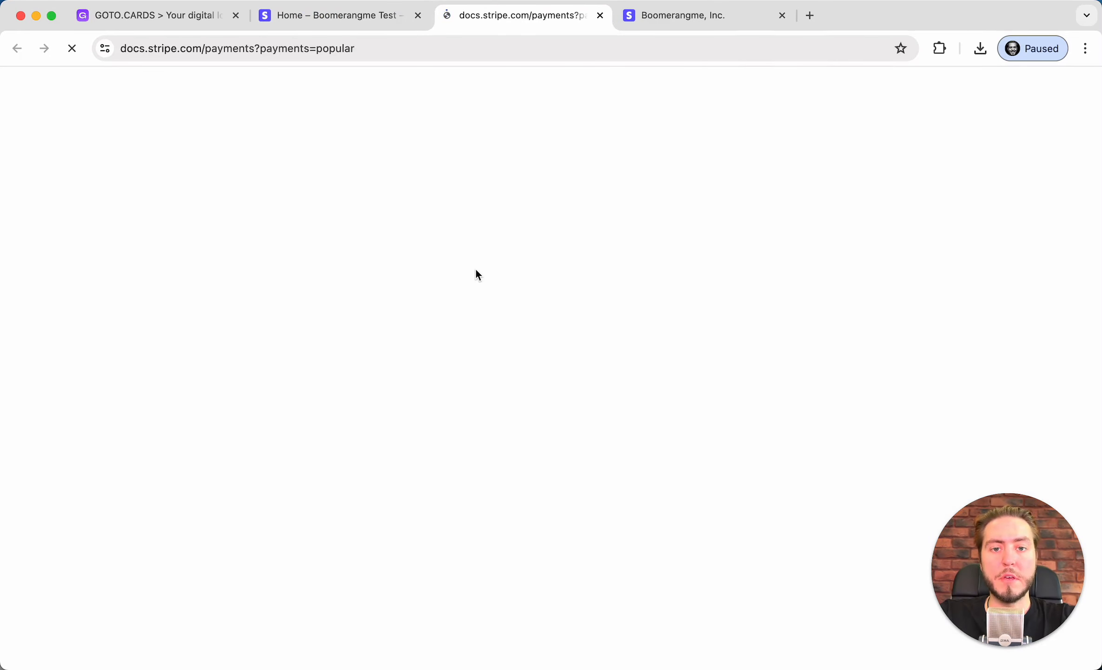
pyautogui.scroll(-10, 476, 270)
pyautogui.scroll(-16, 476, 270)
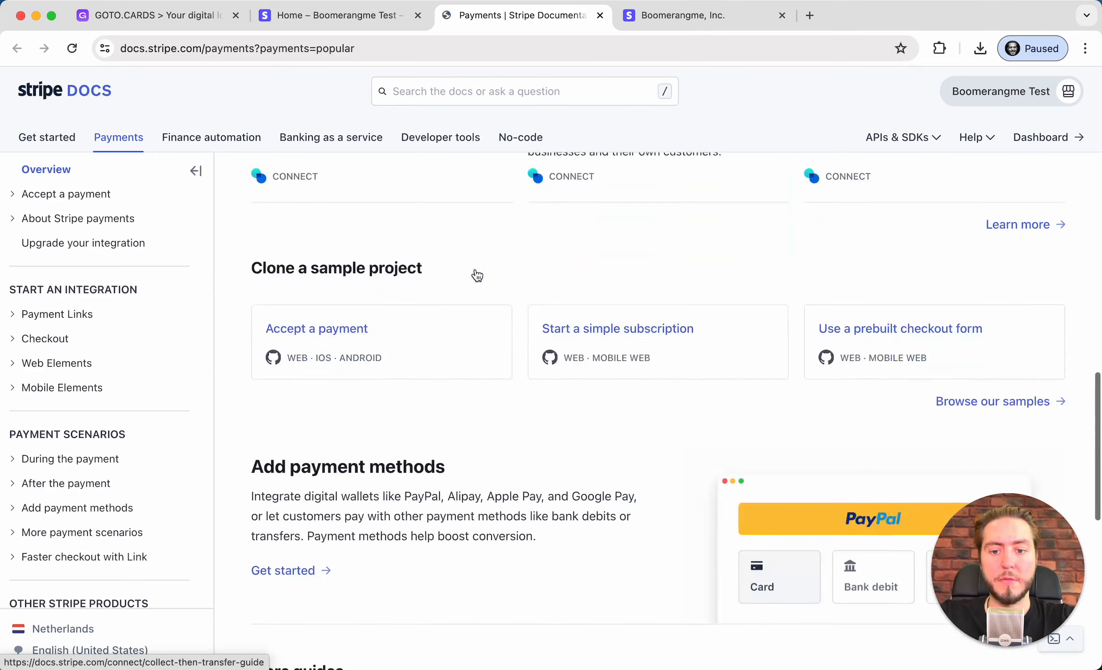
pyautogui.scroll(19, 476, 270)
pyautogui.scroll(10, 475, 268)
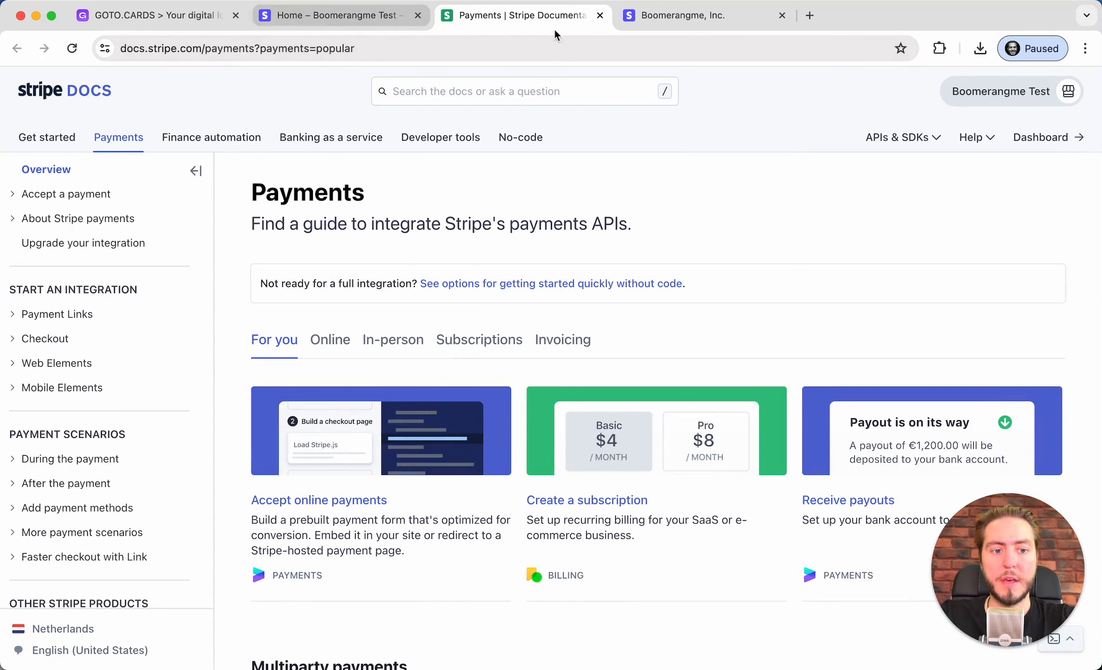
# Back on the checkout, enter test card number 424242 and expiry digits 11
pyautogui.click(600, 15)
pyautogui.click(530, 16)
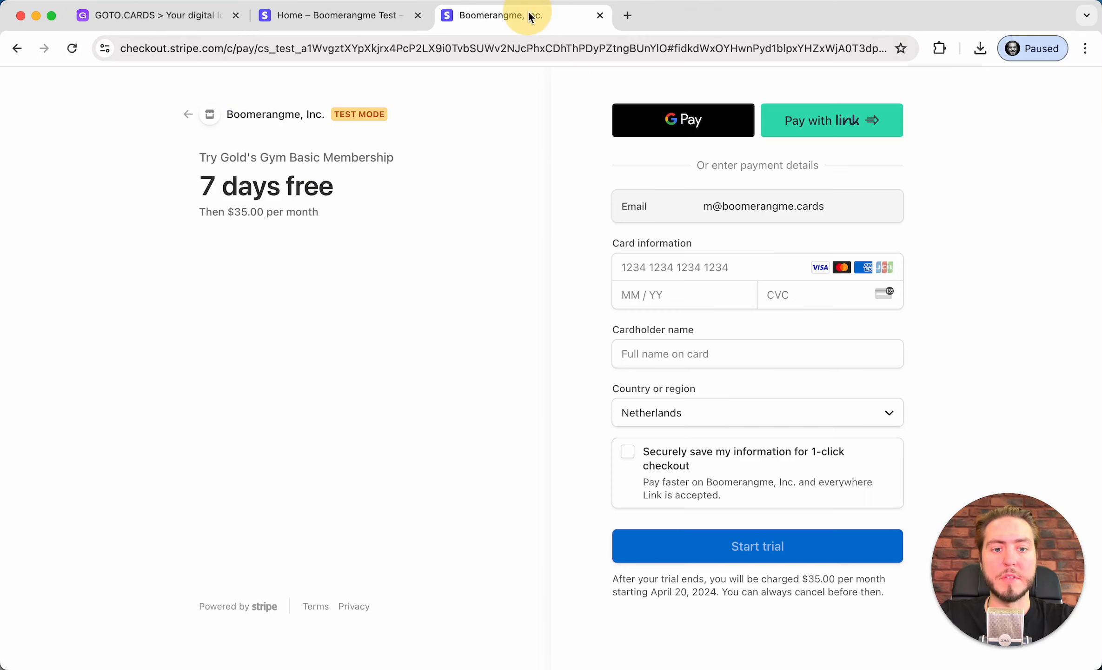
pyautogui.click(683, 261)
pyautogui.write('42424242 4242 4242')
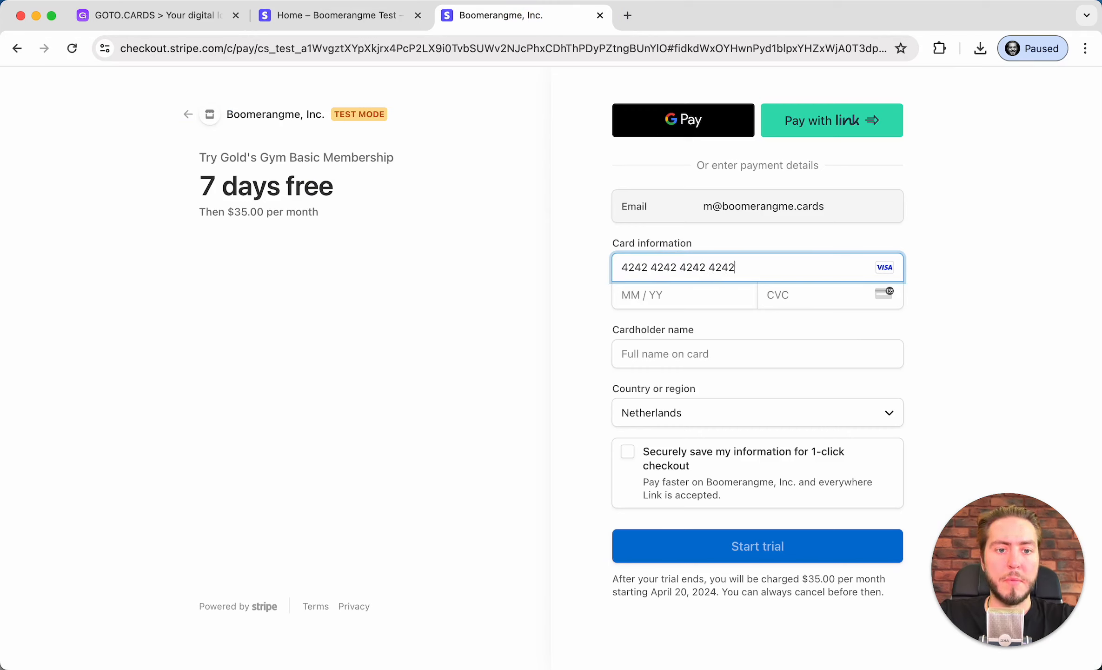
pyautogui.click(620, 305)
pyautogui.write('1')
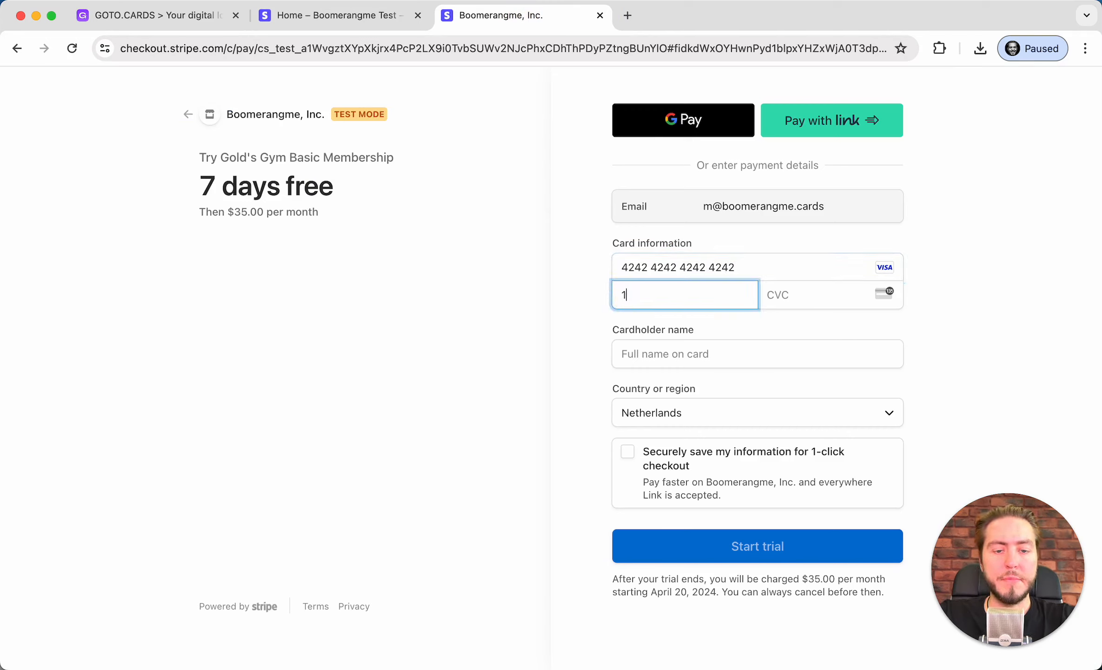
pyautogui.press('BackSpace')
pyautogui.press('BackSpace')
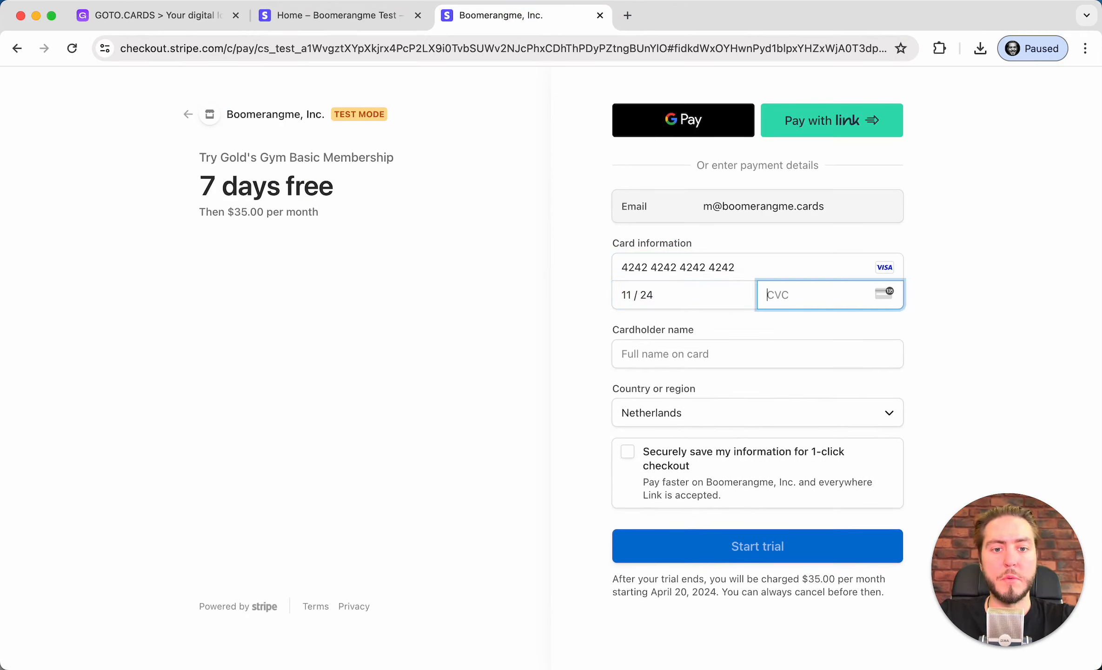
pyautogui.write('111')
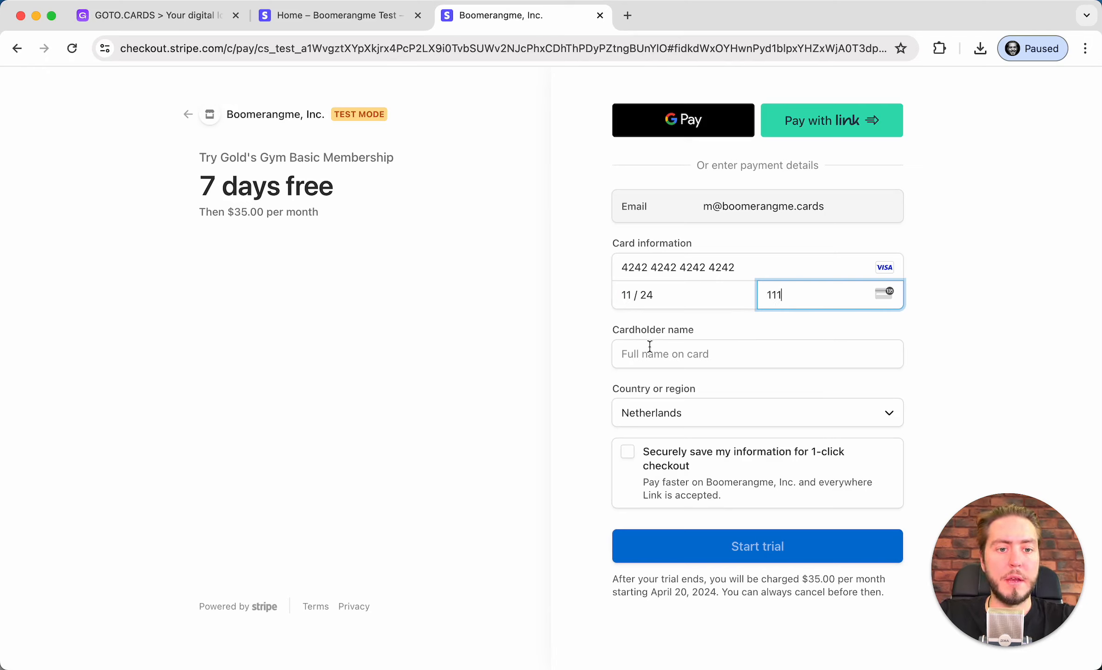
pyautogui.click(506, 343)
# Fill in the cardholder name, set United States and ZIP 19806, start the trial, and decline saving the card
pyautogui.click(768, 361)
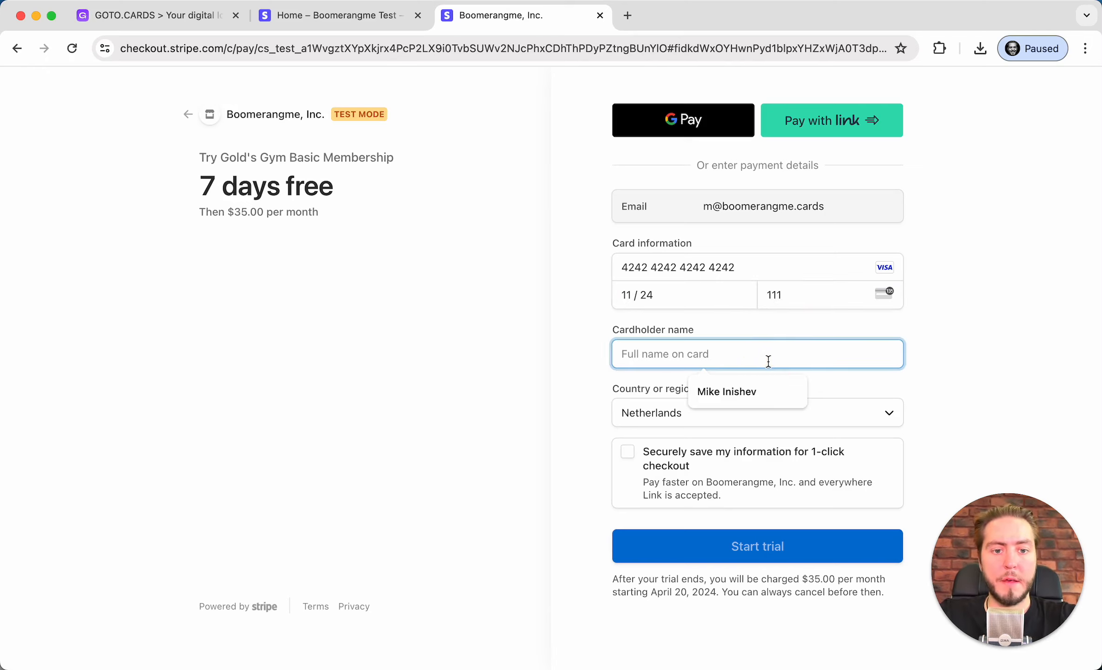
pyautogui.click(769, 389)
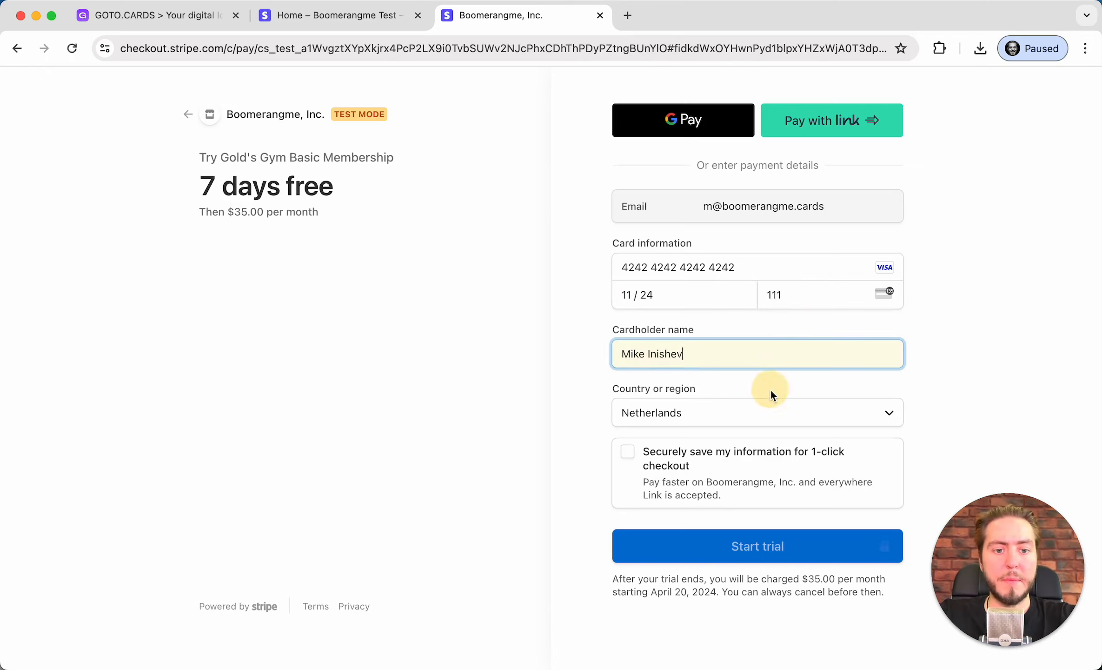
pyautogui.click(739, 411)
pyautogui.write('united k')
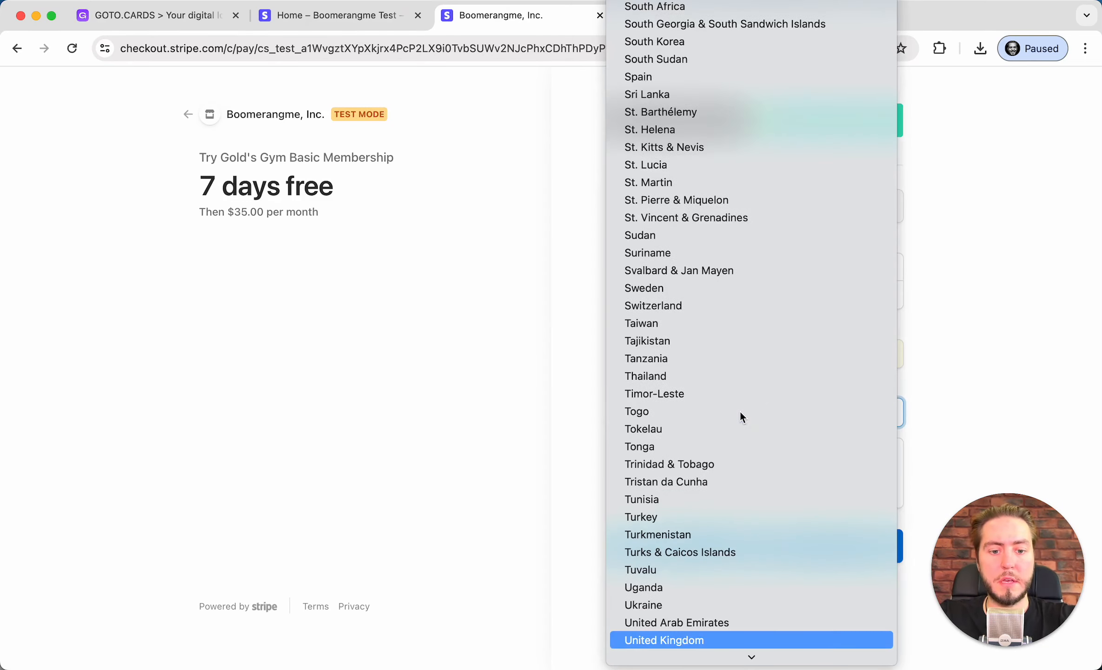
pyautogui.press('Down')
pyautogui.press('Return')
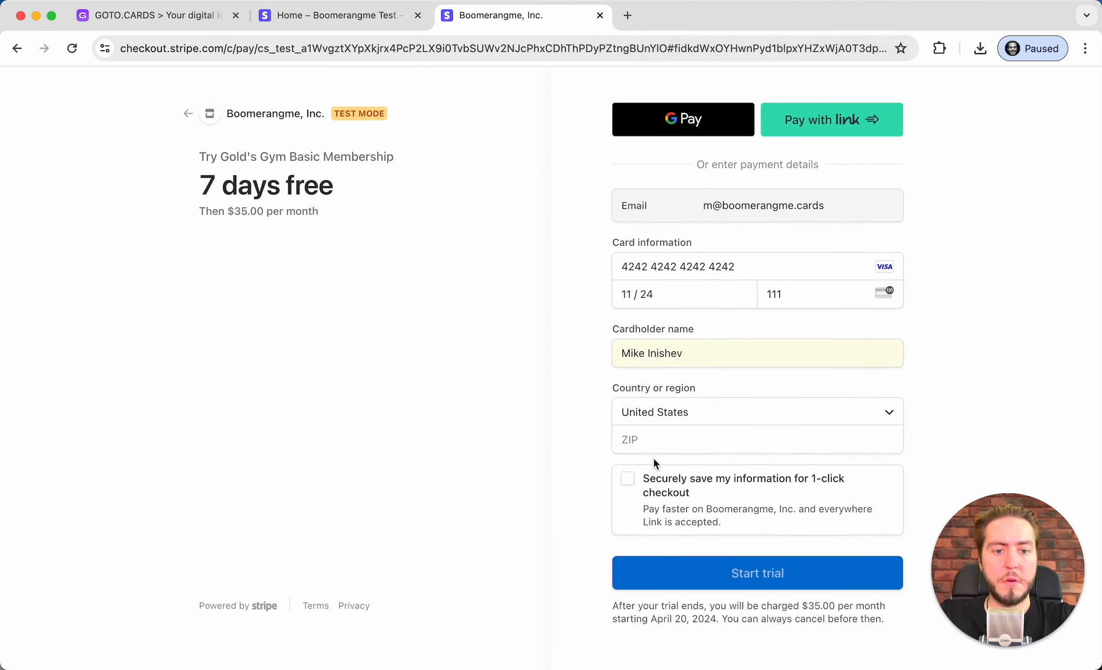
pyautogui.click(659, 439)
pyautogui.write('19')
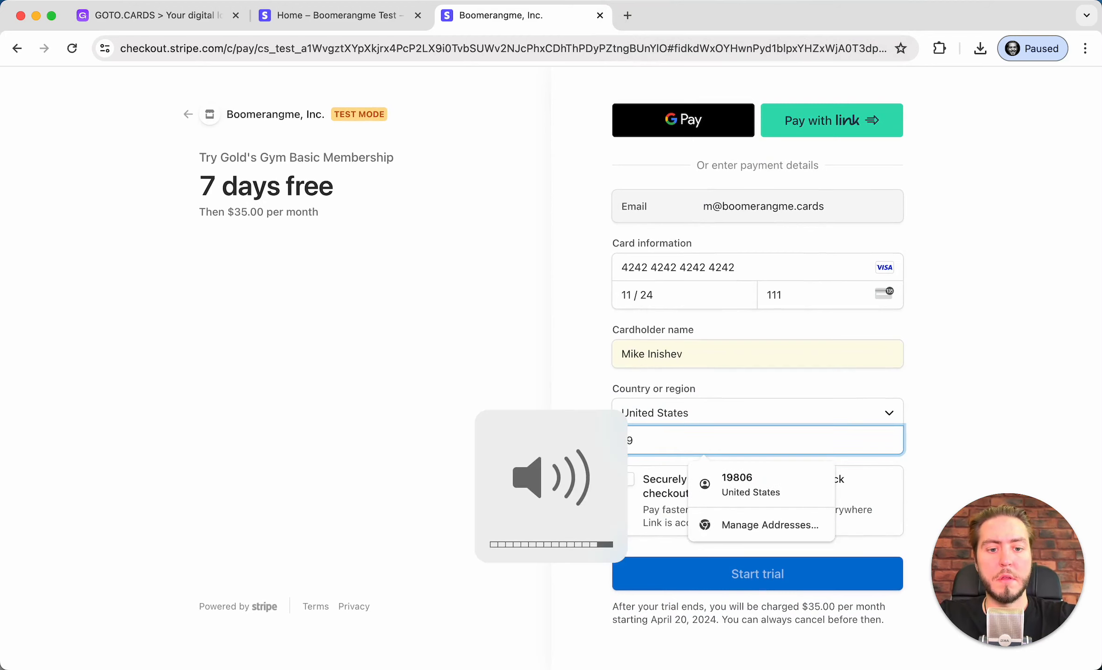
pyautogui.write('806')
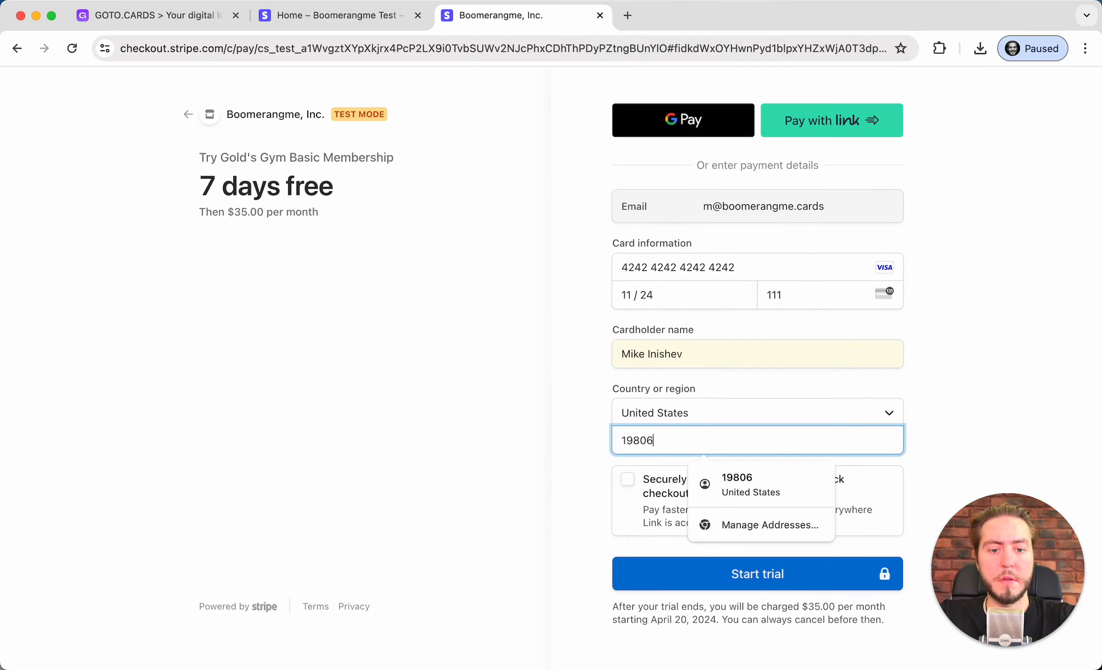
pyautogui.click(677, 581)
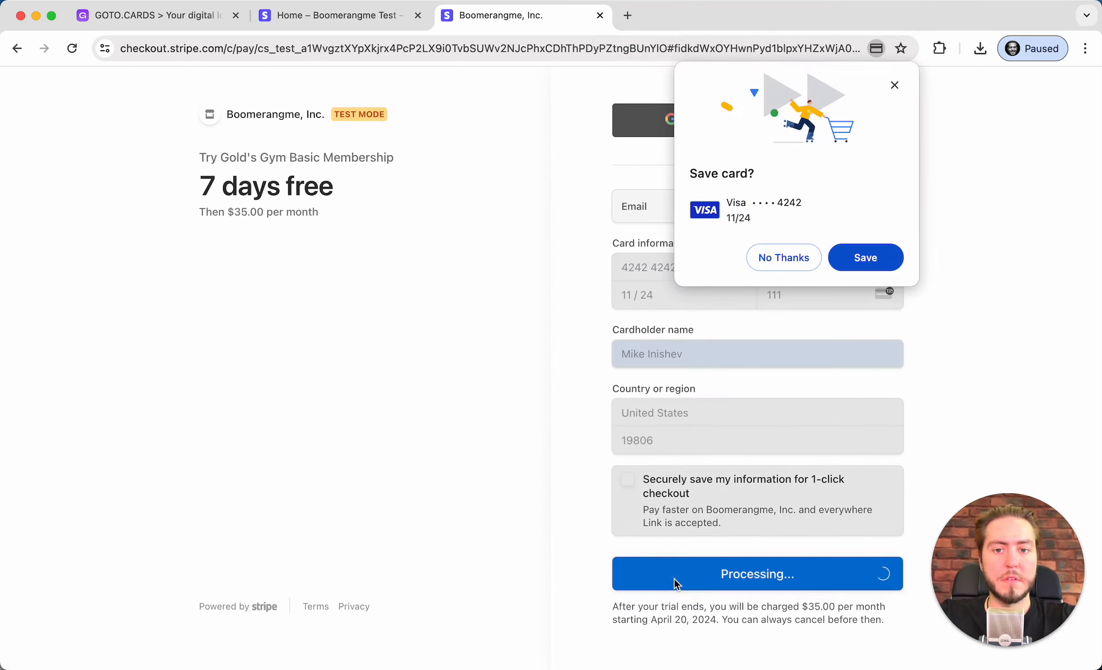
pyautogui.click(772, 257)
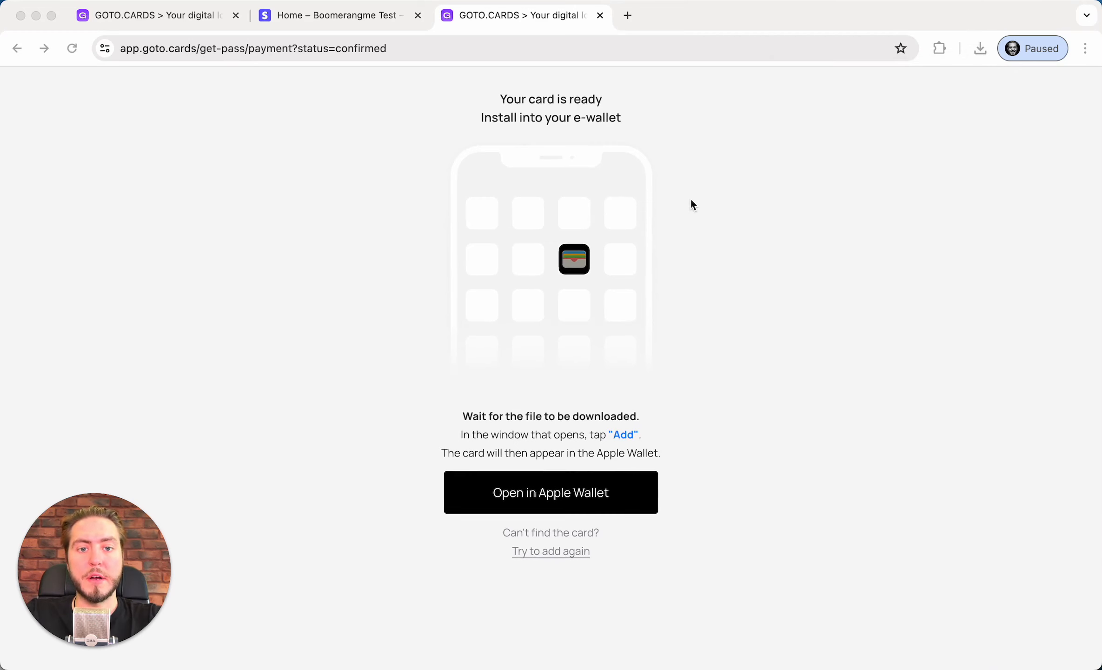
# Confirm the 222 KB wallet pass file downloaded, then return to the Stripe dashboard
pyautogui.click(983, 47)
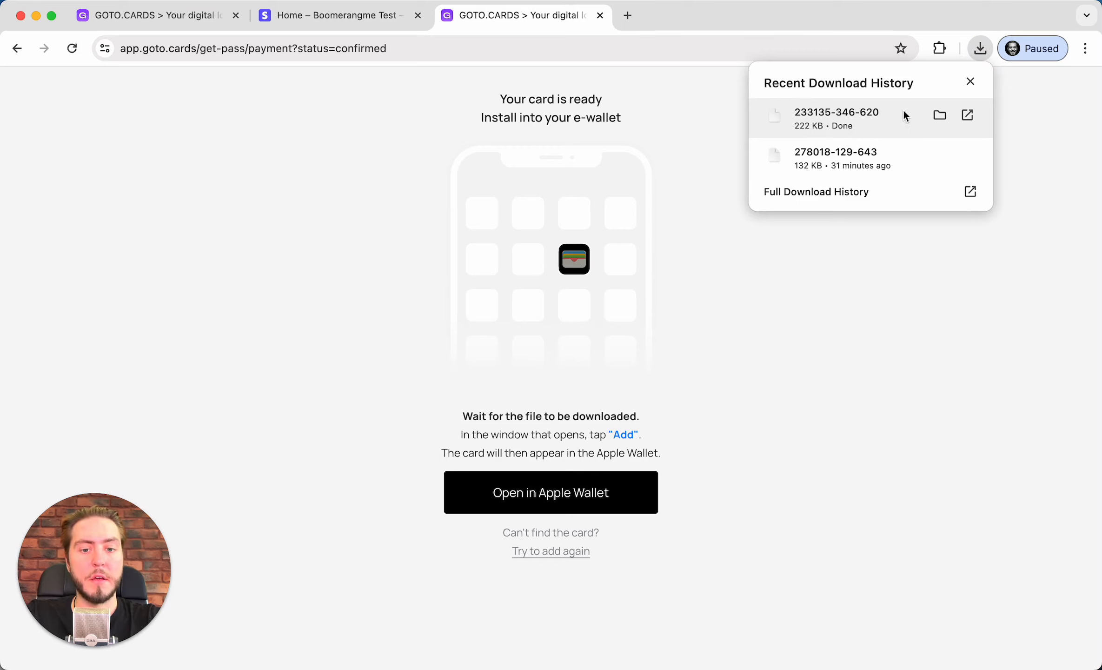
pyautogui.click(694, 286)
pyautogui.scroll(-1, 608, 175)
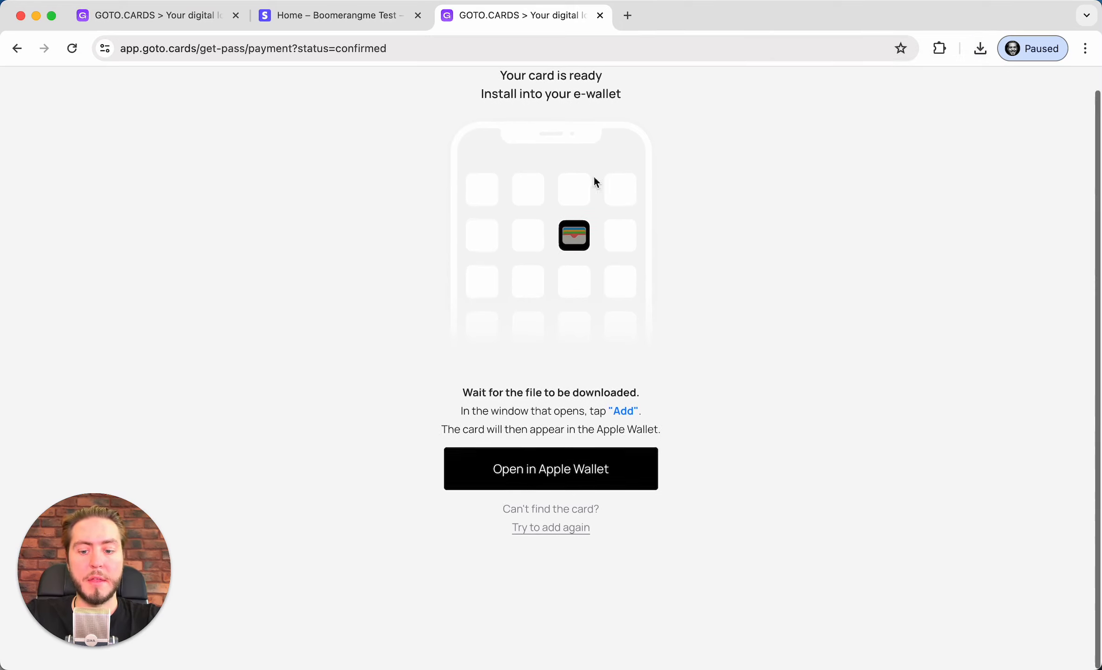
pyautogui.scroll(1, 515, 268)
pyautogui.scroll(-1, 515, 273)
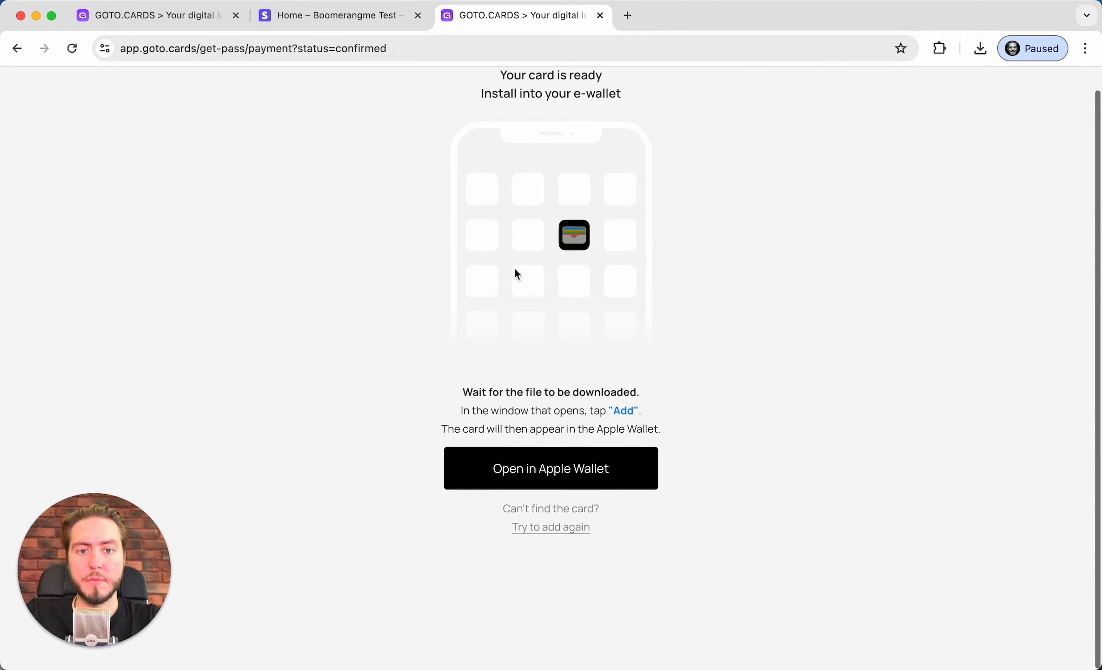
pyautogui.click(322, 20)
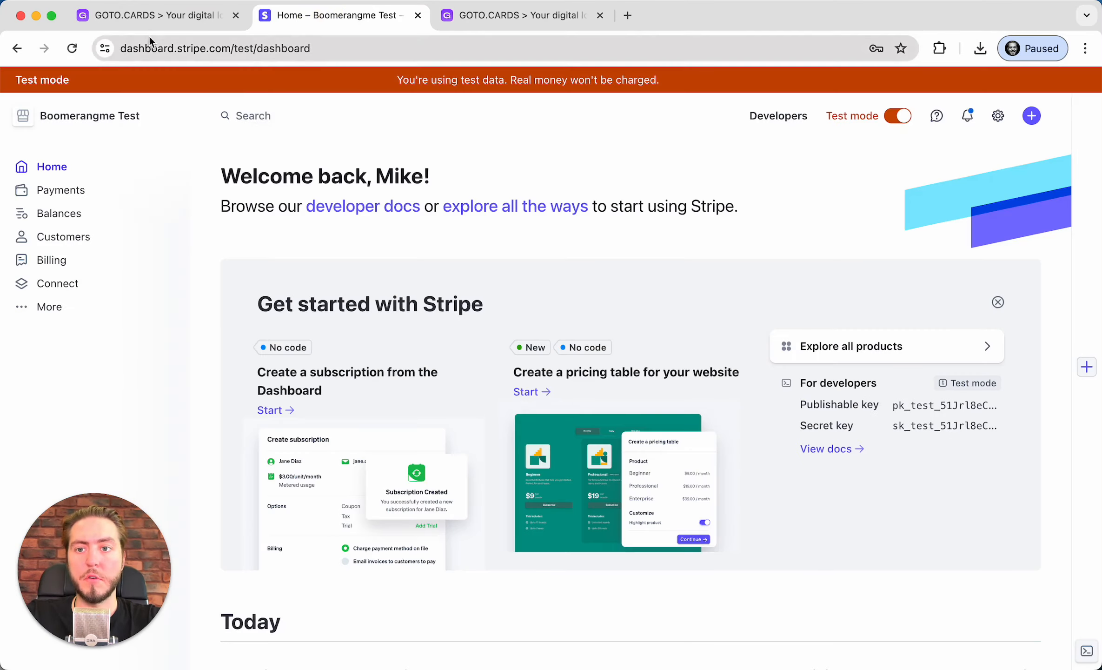
# Disconnect Stripe from the Gold's Gym Membership card's Payment Gateway settings
pyautogui.click(174, 17)
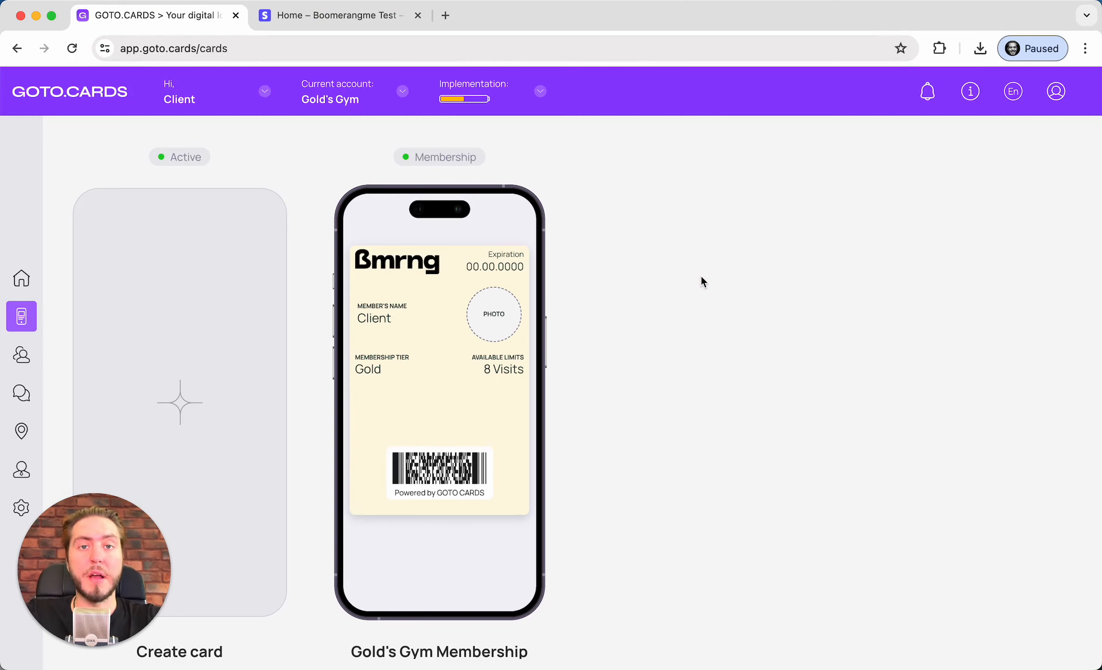
pyautogui.click(467, 232)
pyautogui.click(954, 141)
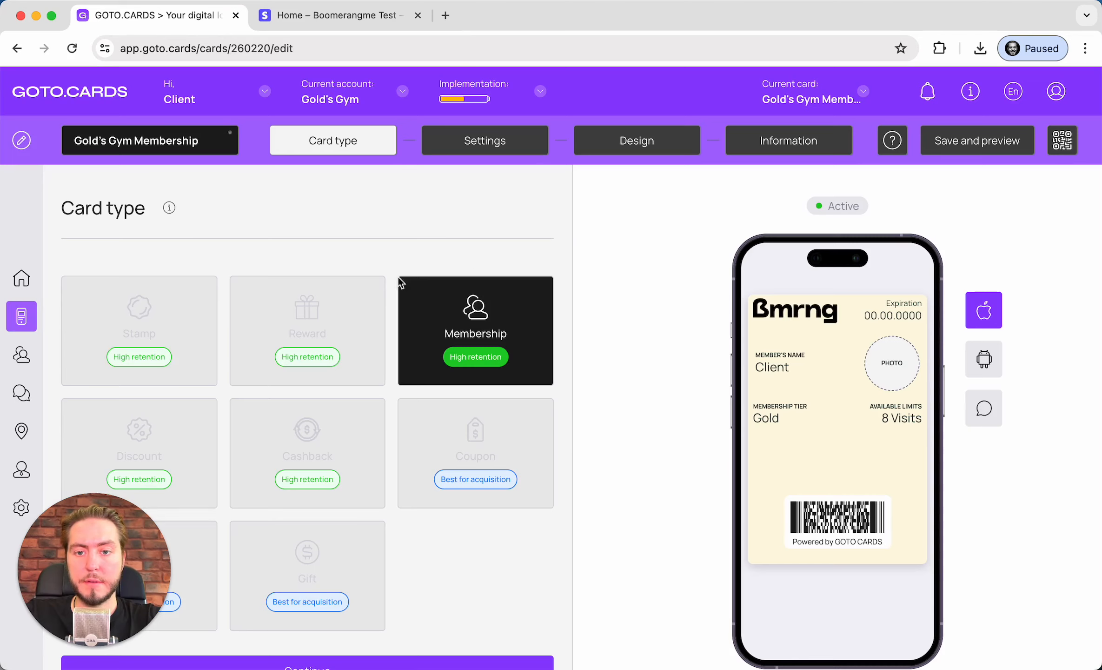
pyautogui.click(521, 140)
pyautogui.scroll(-3, 387, 349)
pyautogui.click(514, 377)
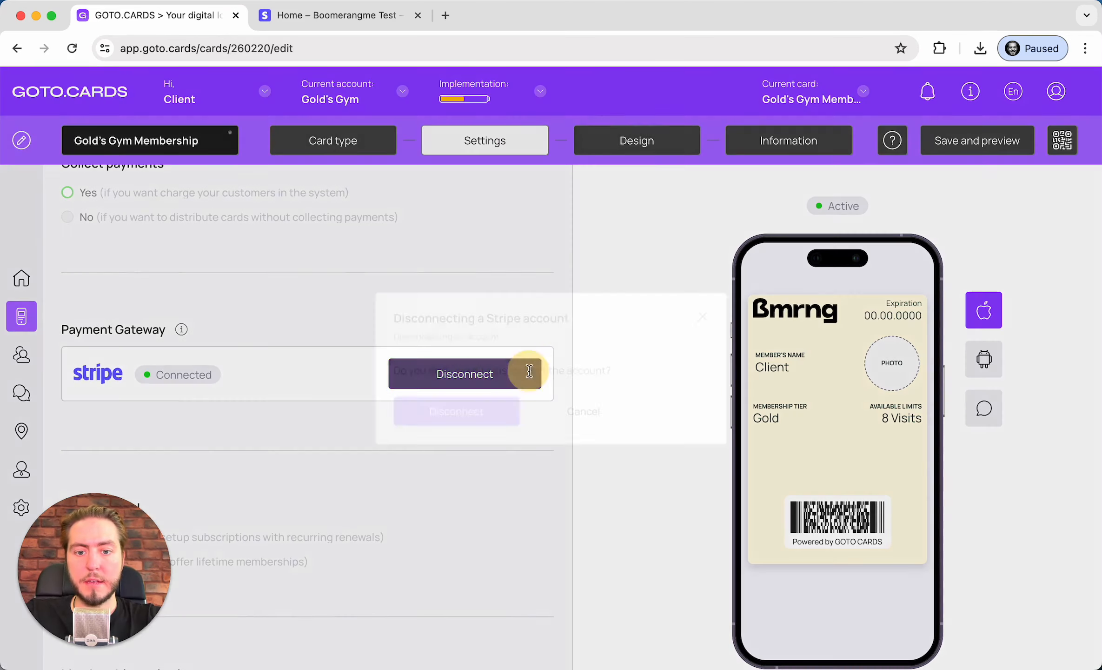
pyautogui.click(447, 413)
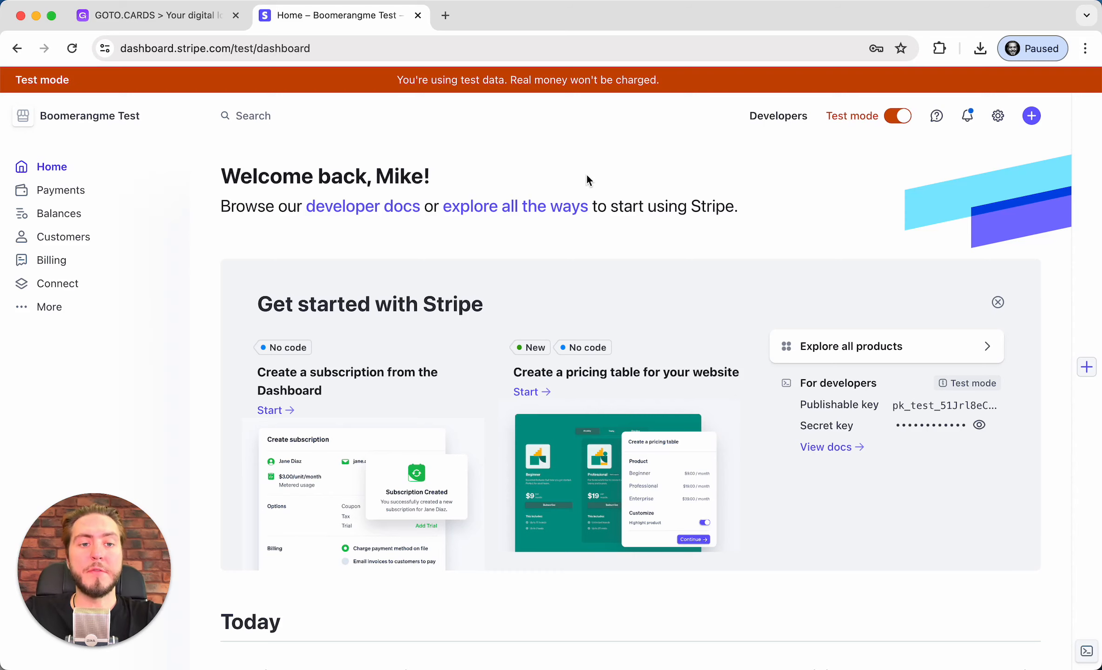
# Switch Stripe to live mode and paste the live publishable key into GOTO.CARDS' Public key field
pyautogui.click(896, 117)
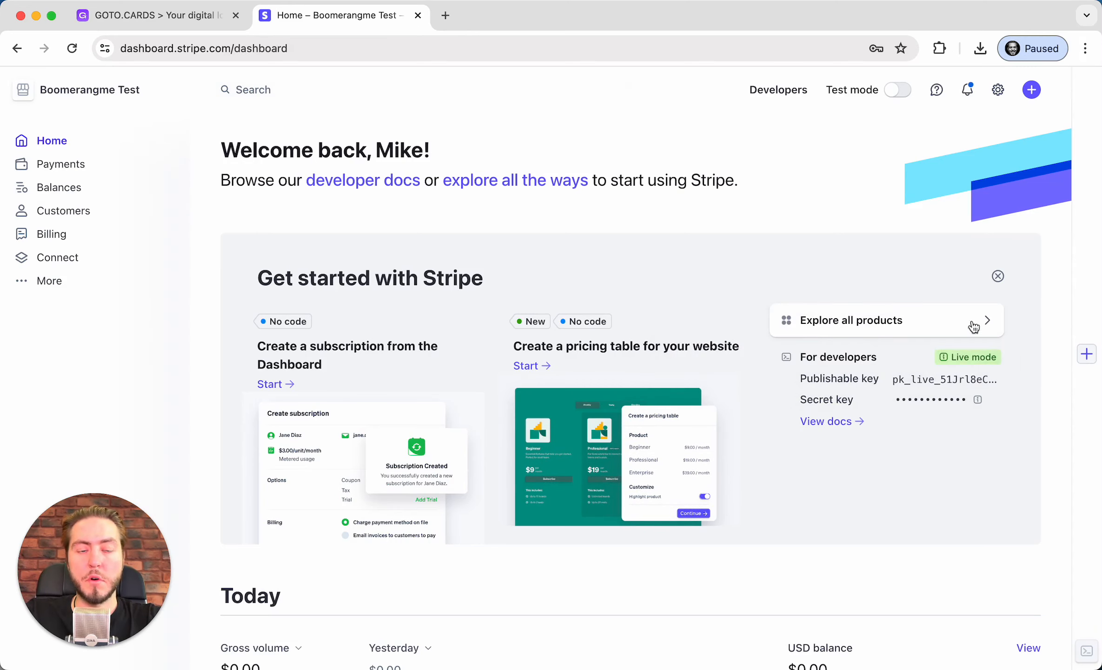
pyautogui.click(916, 380)
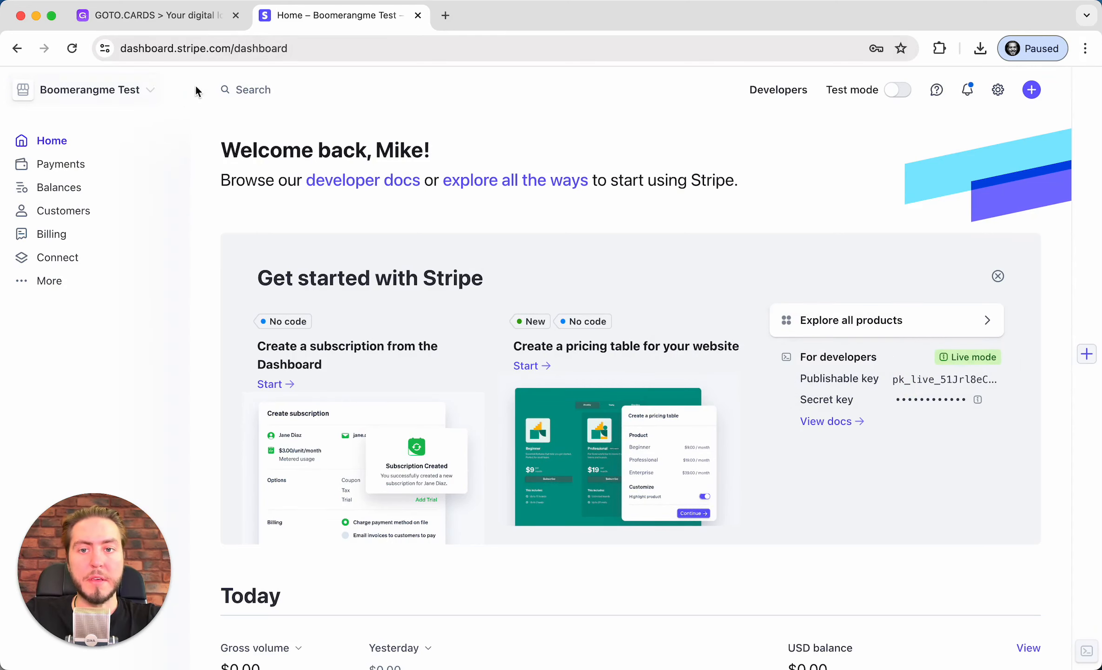
pyautogui.click(153, 15)
pyautogui.press('super+v')
pyautogui.click(598, 344)
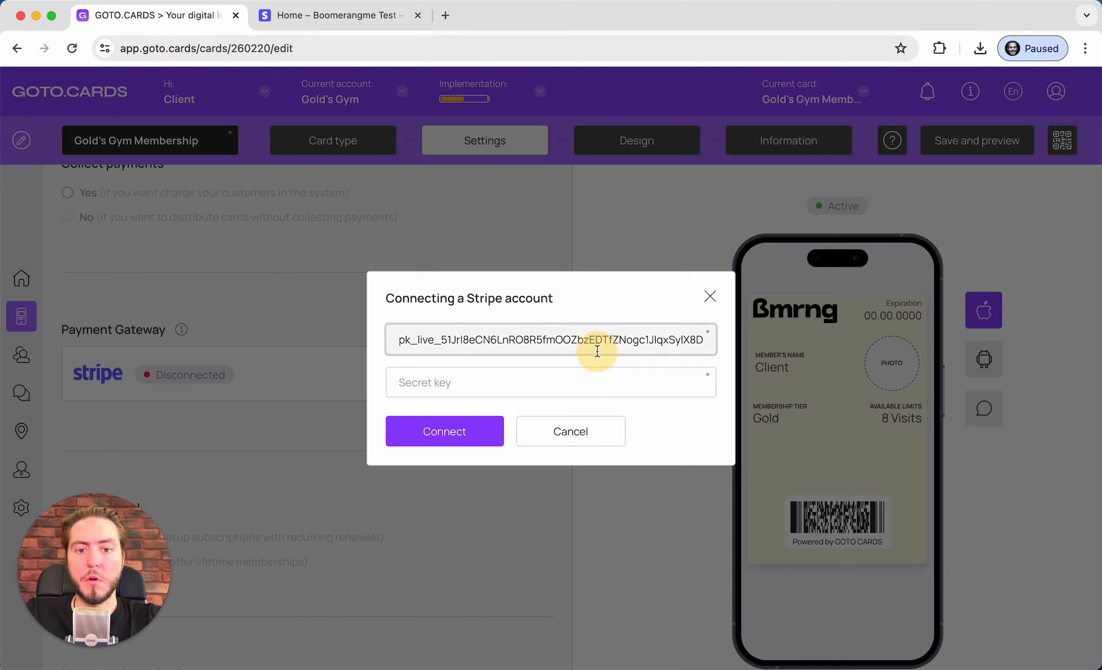
pyautogui.click(598, 428)
pyautogui.click(462, 395)
pyautogui.click(466, 382)
pyautogui.click(556, 335)
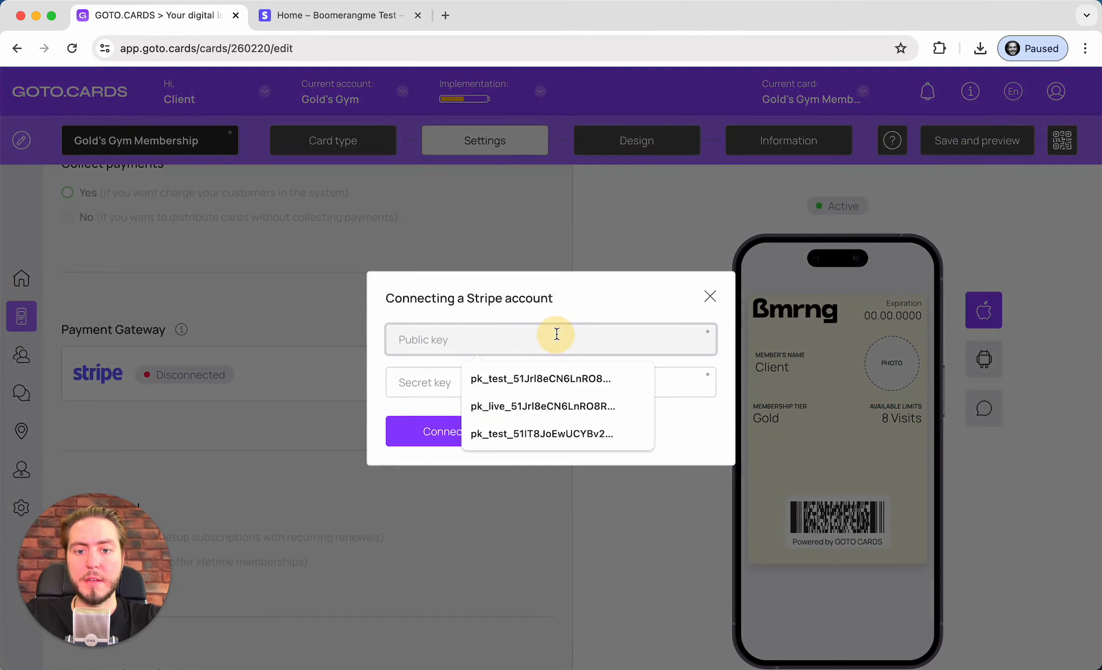
pyautogui.press('super+v')
pyautogui.click(458, 374)
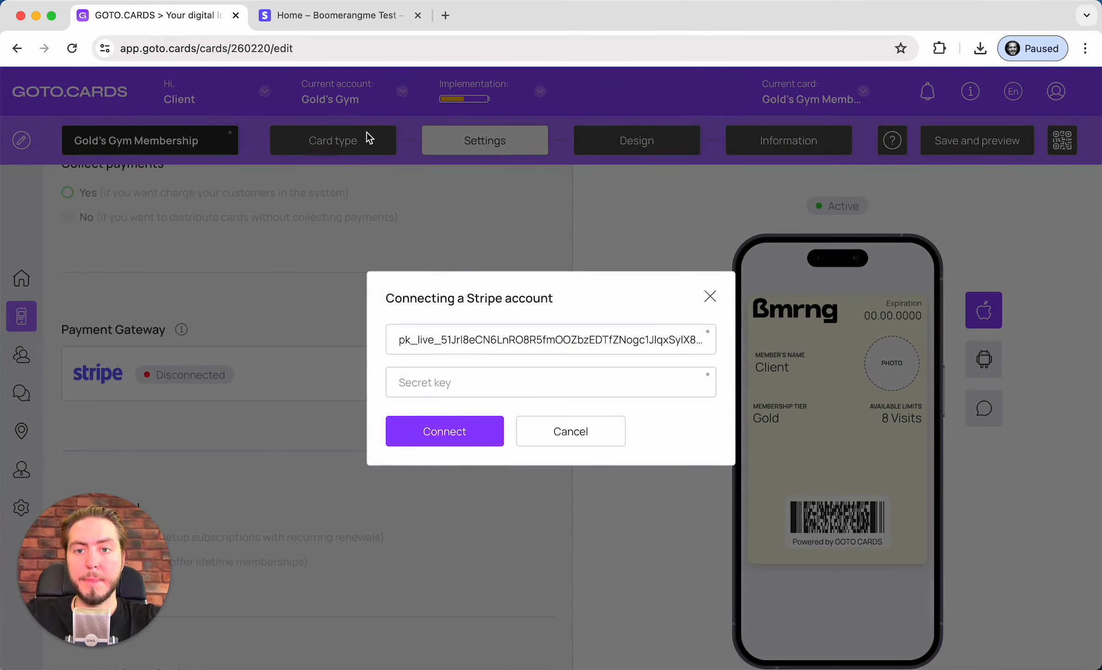
# Search 'api' in the Stripe dashboard to reach the live API keys page
pyautogui.click(338, 18)
pyautogui.click(893, 400)
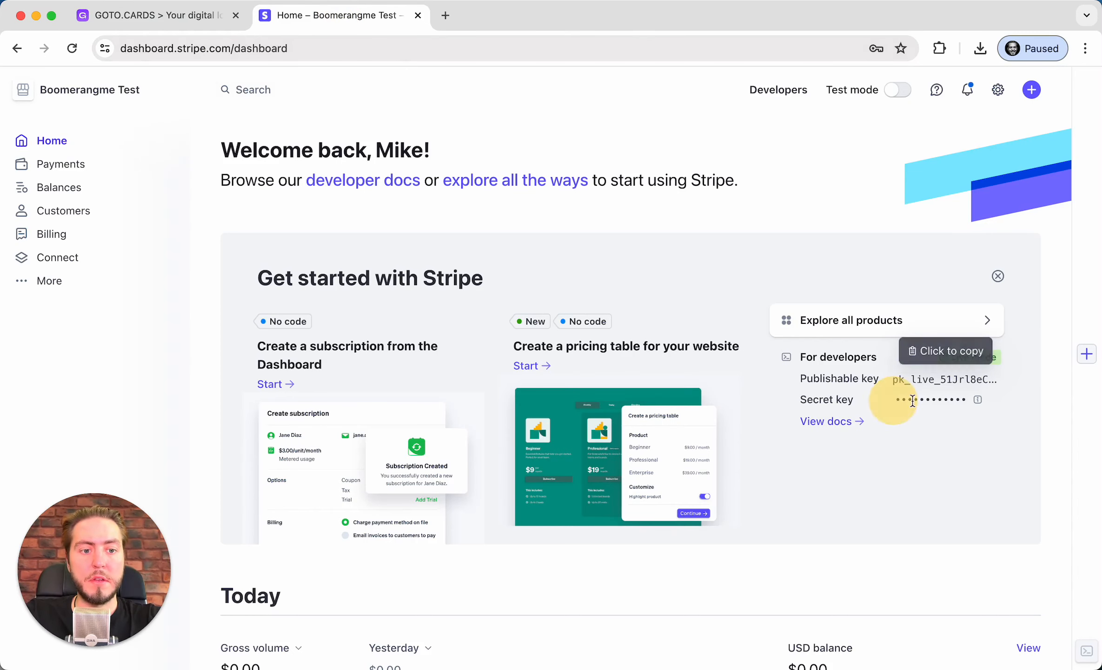
pyautogui.click(271, 84)
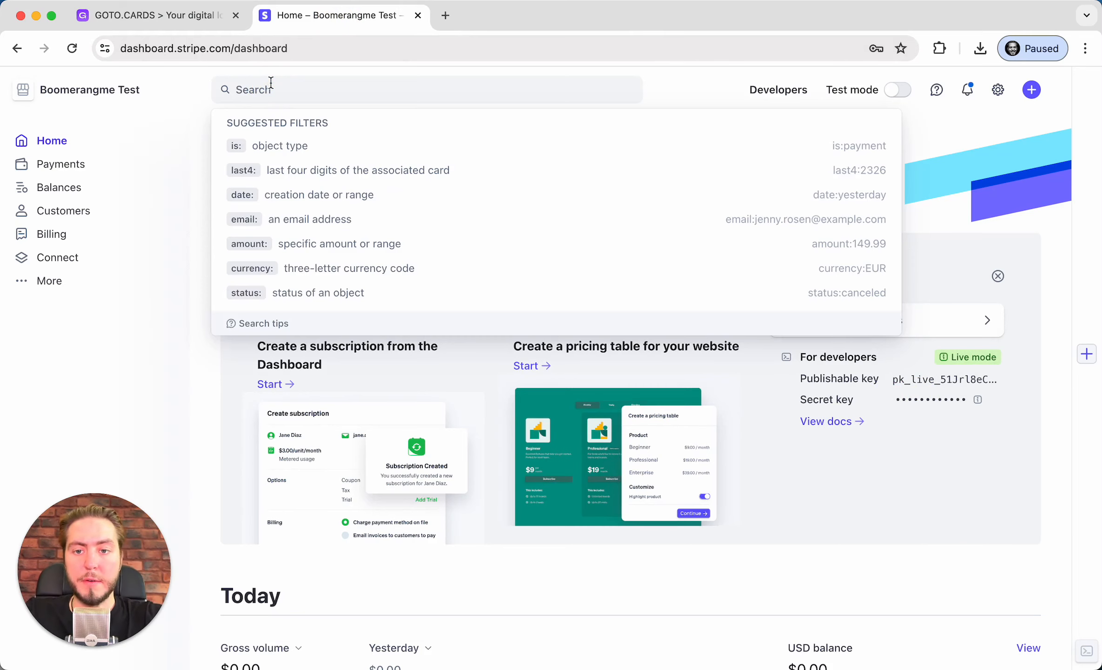
pyautogui.write('api')
pyautogui.press('BackSpace')
pyautogui.write('i')
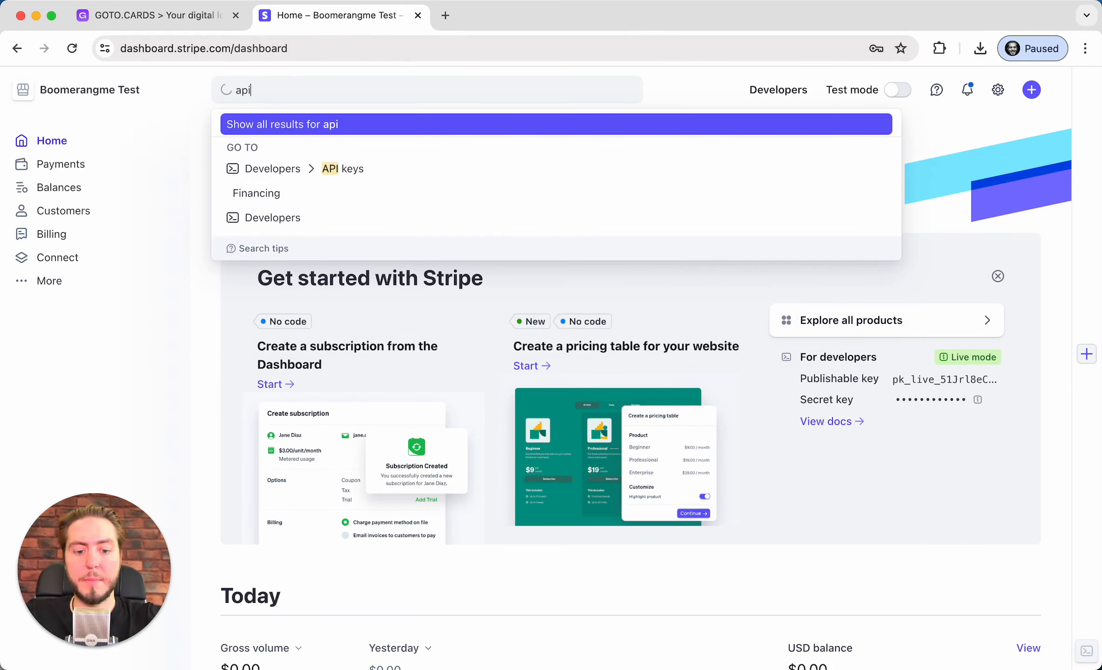
pyautogui.click(340, 171)
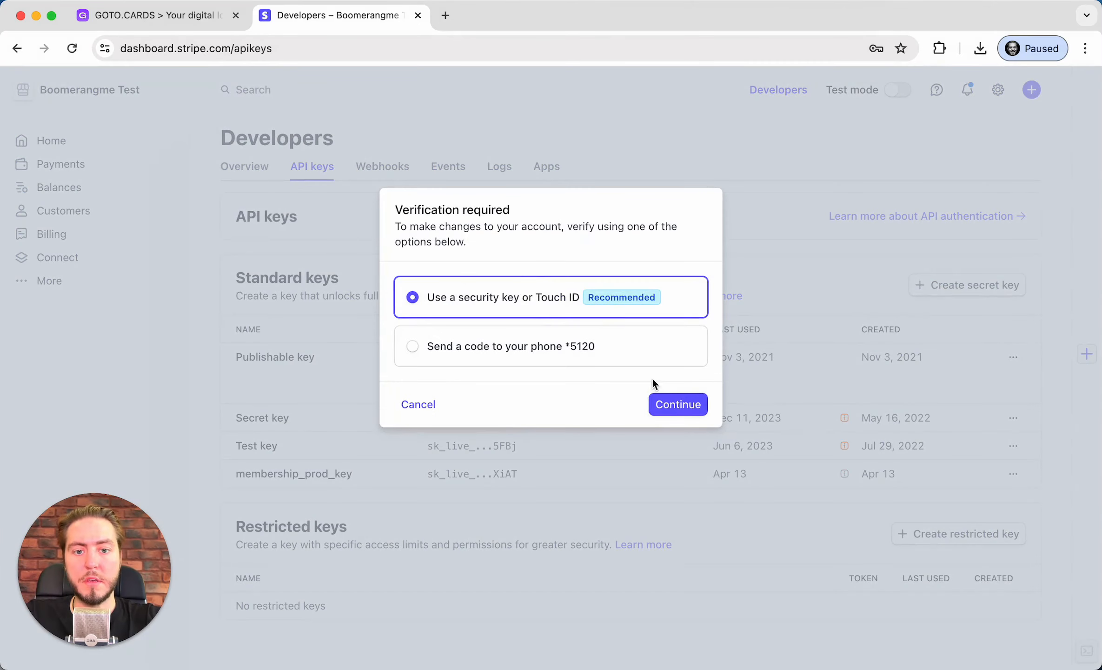
# Pass verification, create a live secret key named 'membership', and copy its value
pyautogui.click(665, 401)
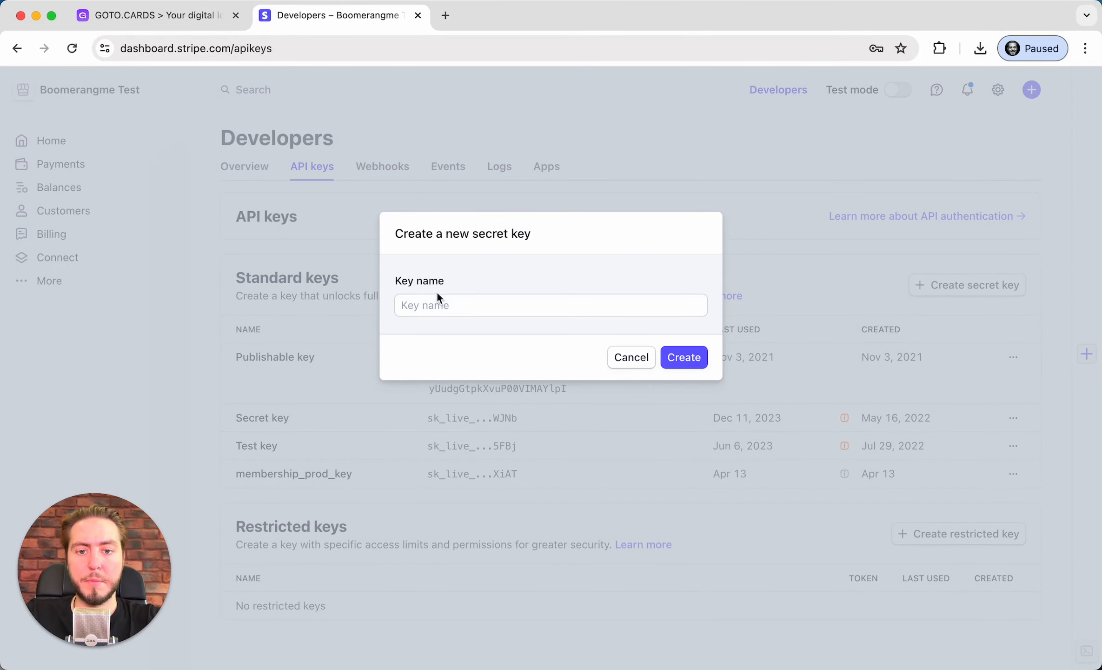
pyautogui.click(442, 307)
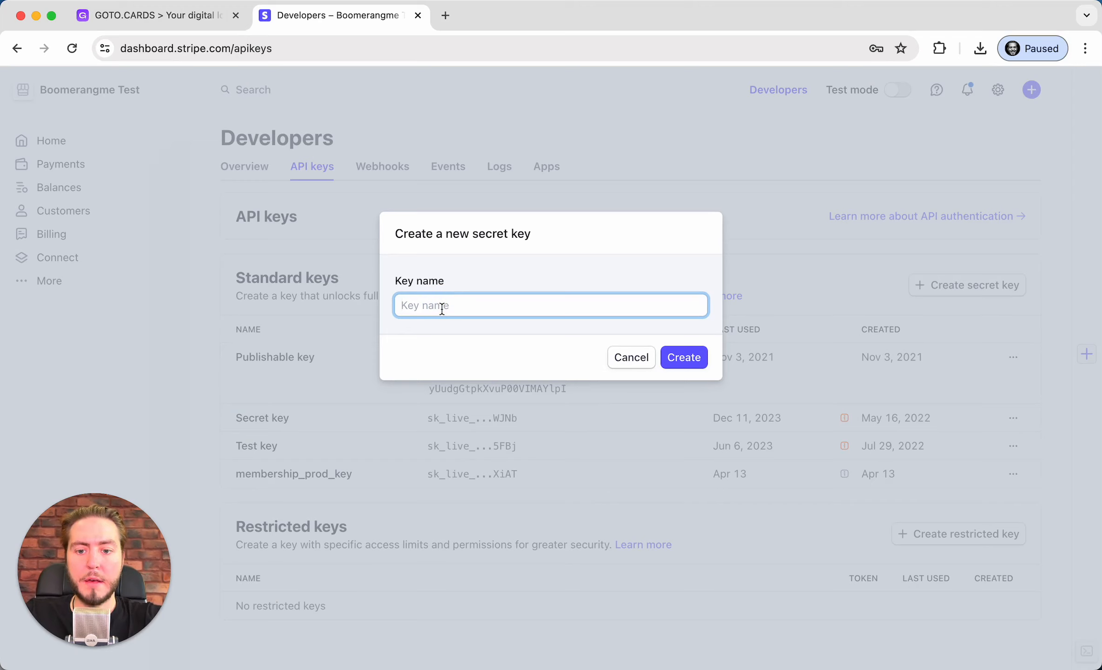
pyautogui.write('membership')
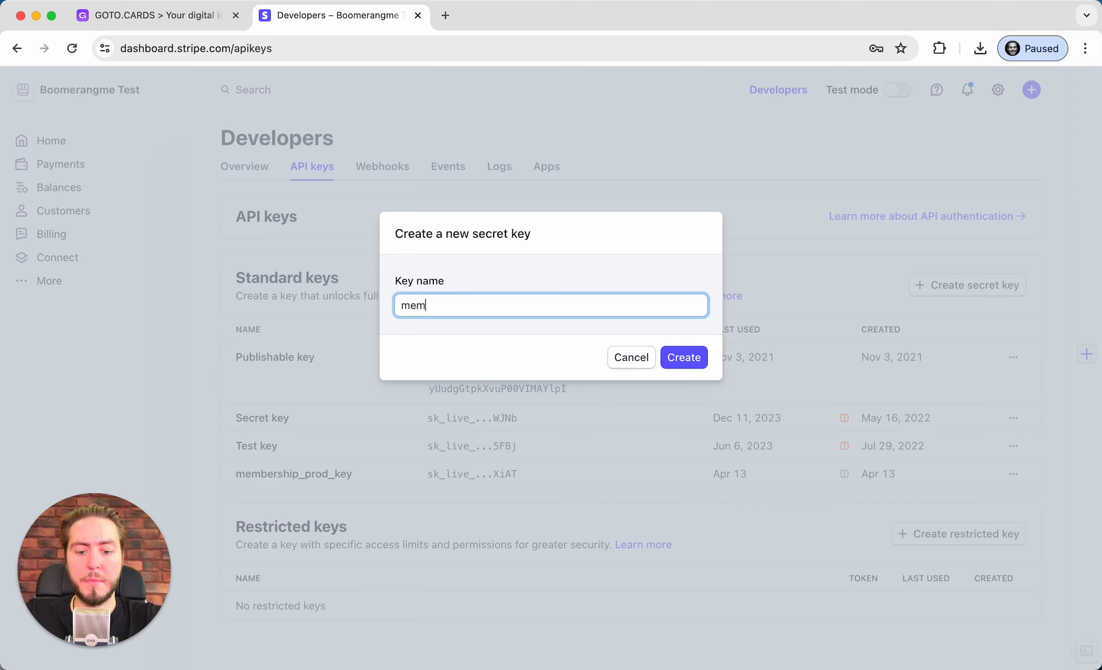
pyautogui.click(677, 356)
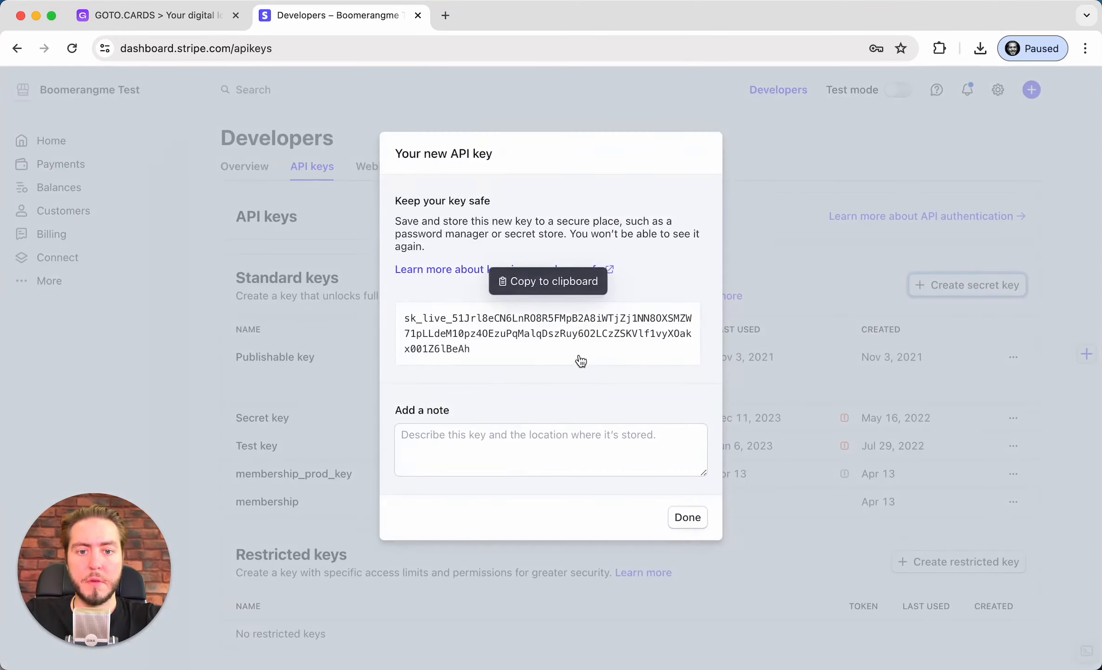
pyautogui.click(594, 340)
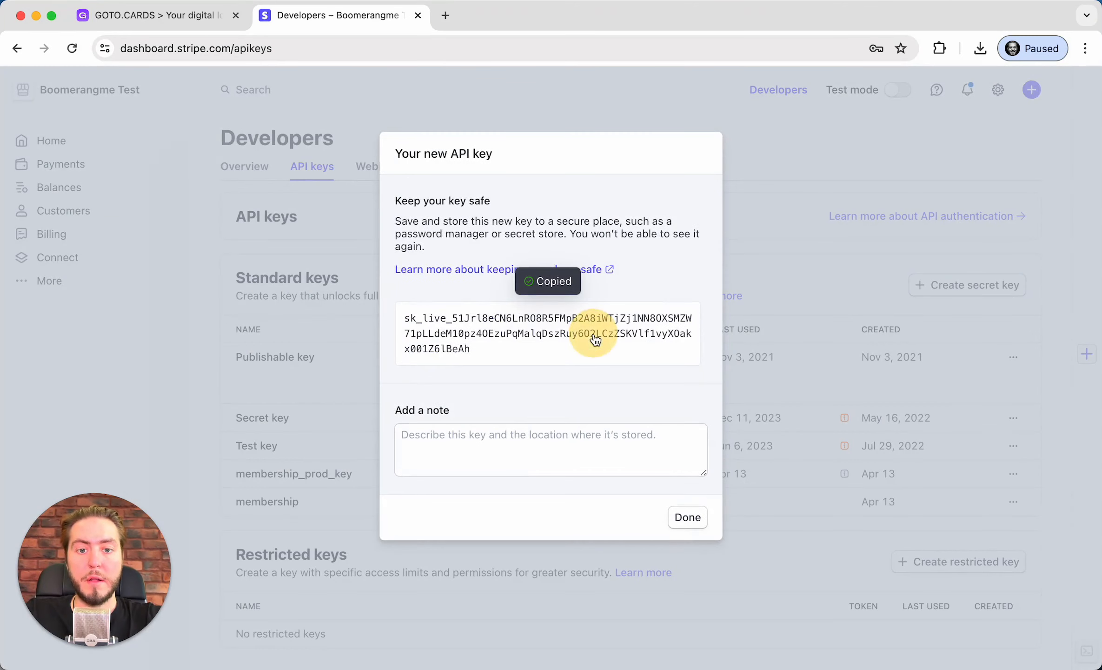
# Paste the new live secret key into the GOTO.CARDS Stripe form and connect
pyautogui.click(148, 19)
pyautogui.click(520, 387)
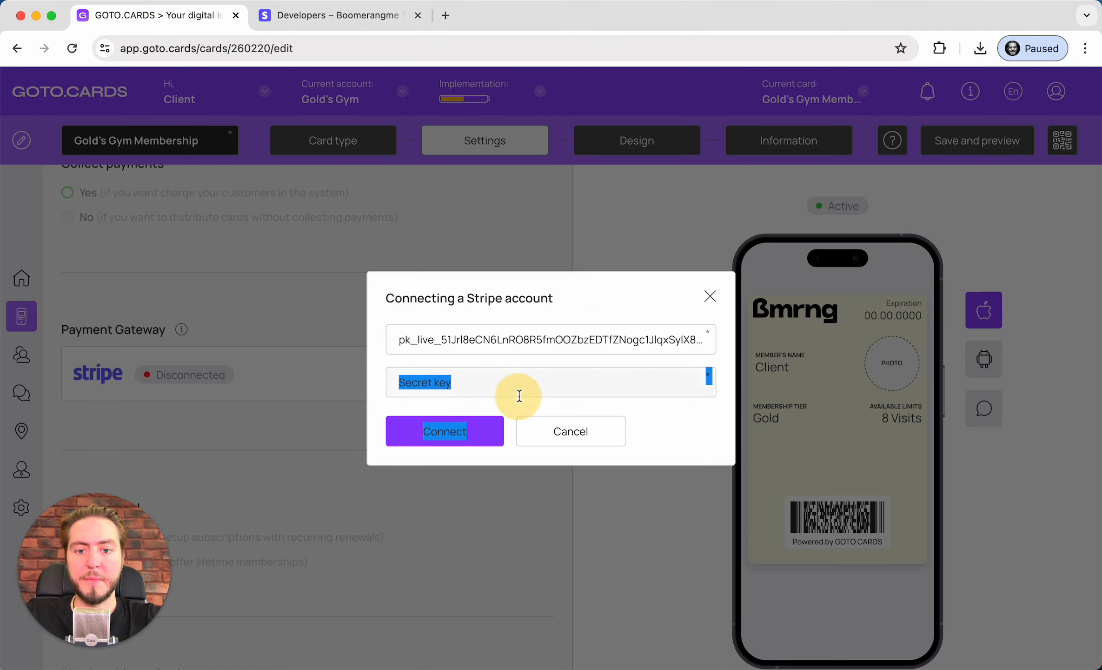
pyautogui.click(531, 386)
pyautogui.press('super+v')
pyautogui.click(435, 444)
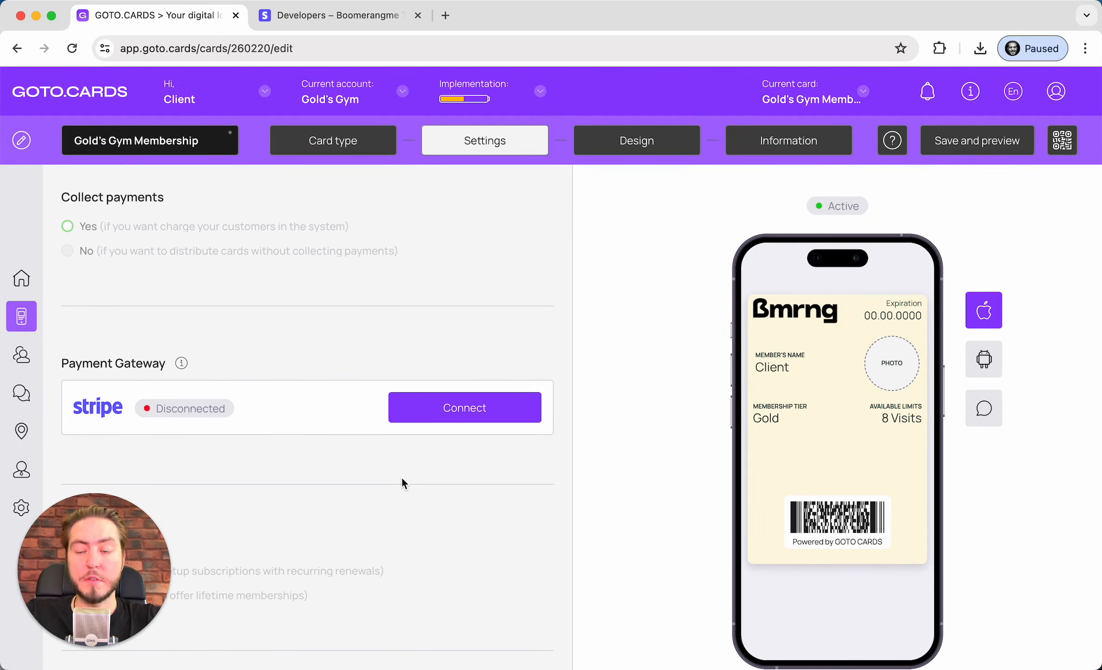
# Try saving the card and review the warning that a payment method must be connected
pyautogui.scroll(2, 483, 358)
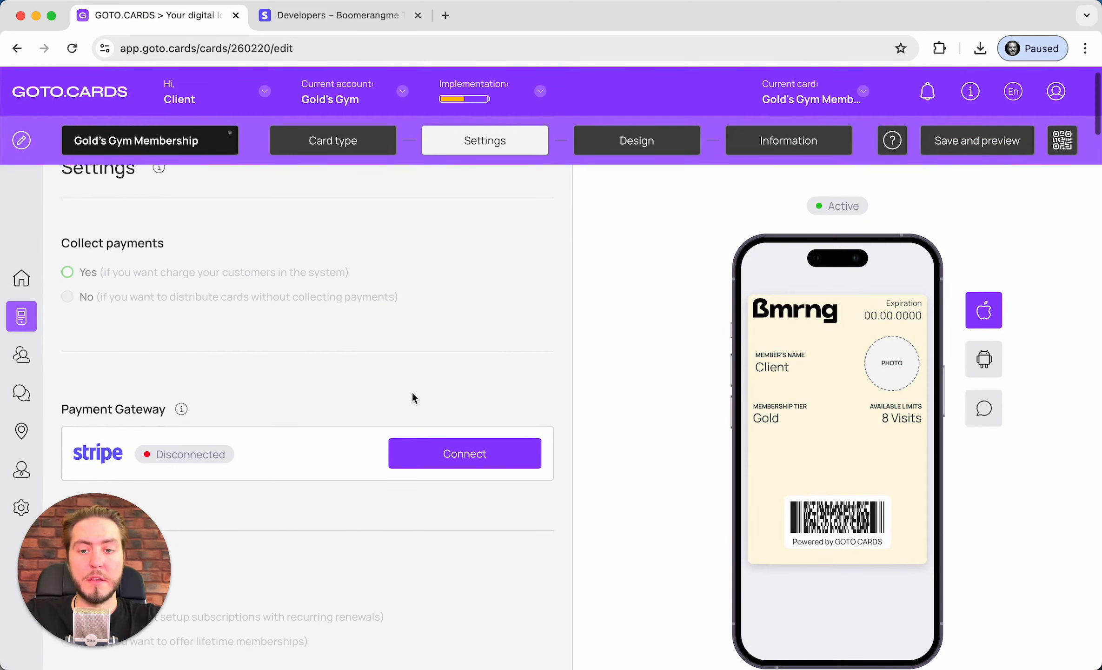
pyautogui.moveTo(162, 449); pyautogui.dragTo(246, 451)
pyautogui.click(249, 458)
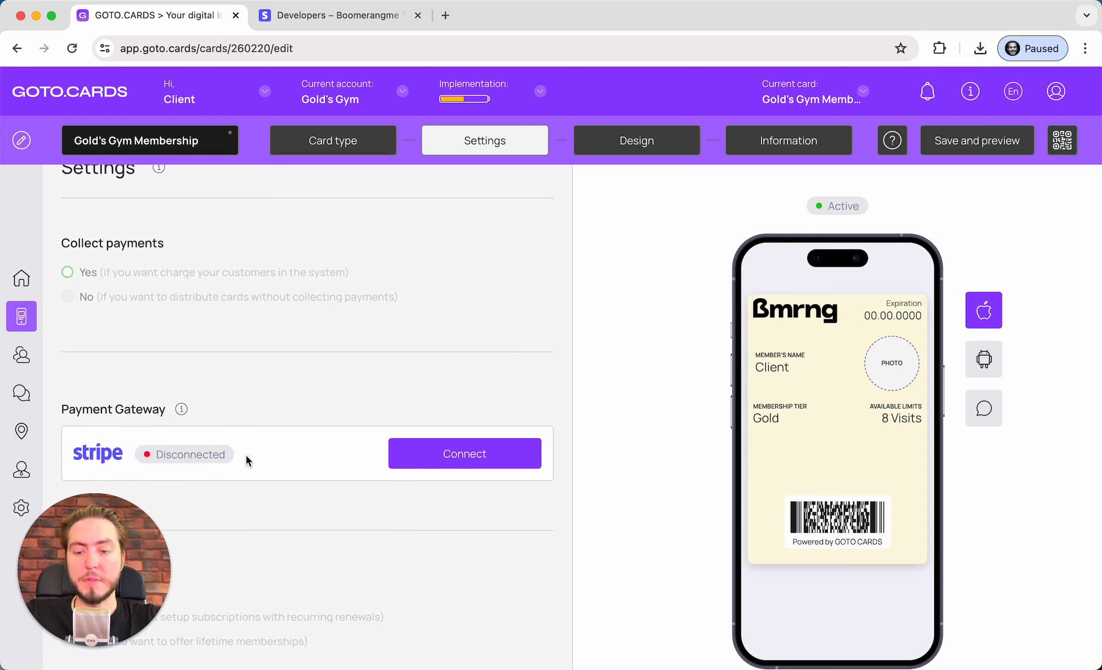
pyautogui.scroll(-3, 190, 450)
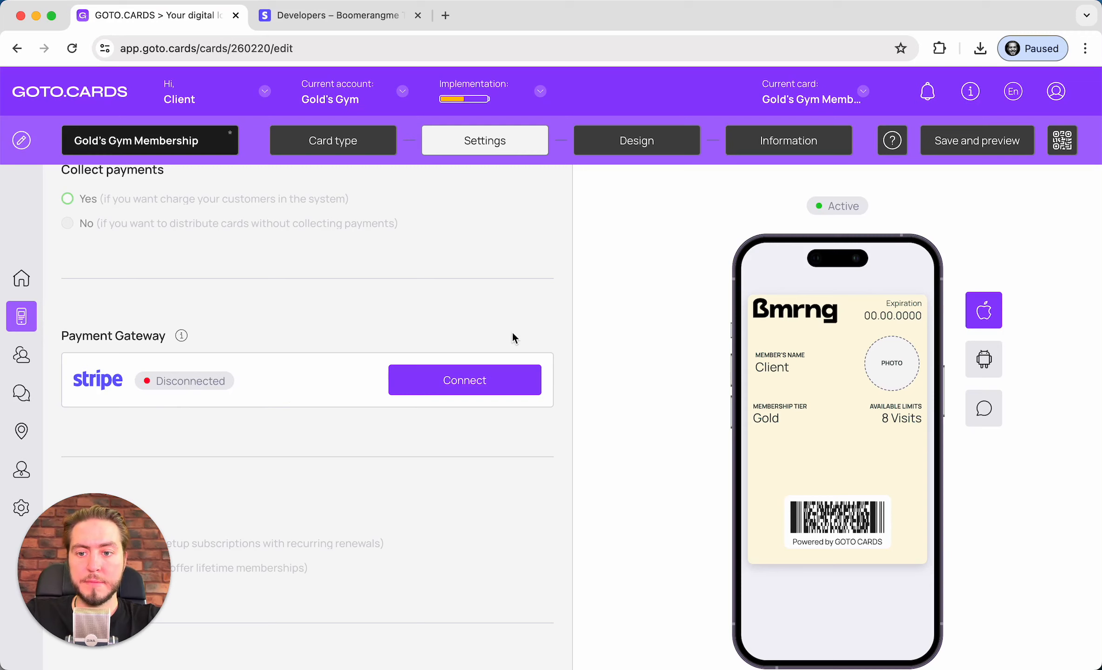
pyautogui.click(1005, 143)
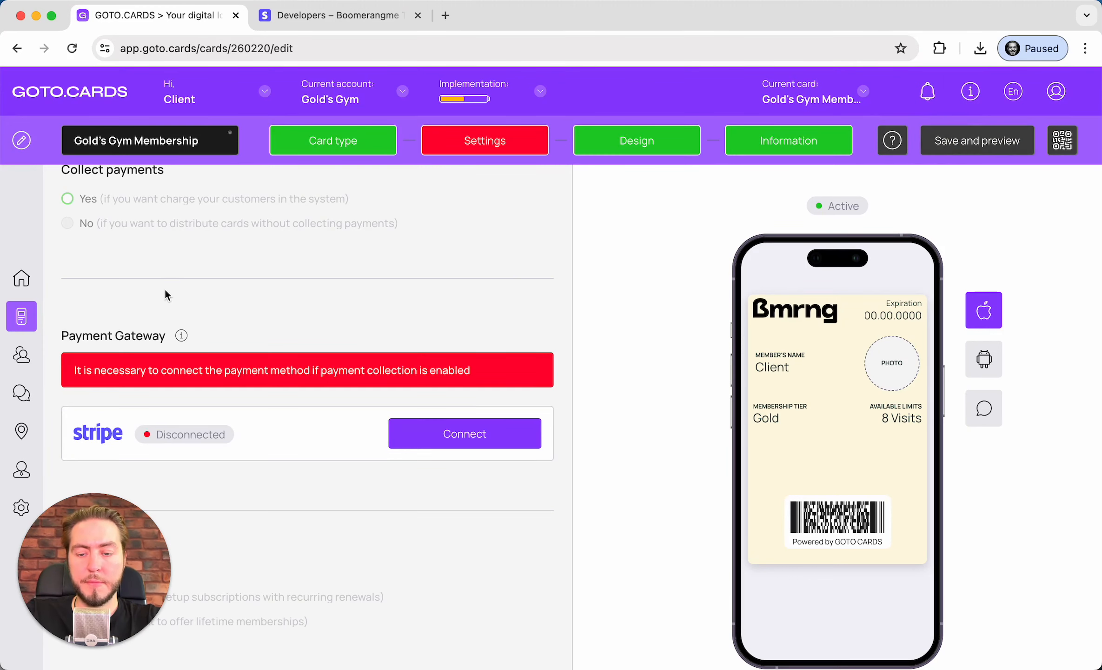
pyautogui.scroll(-2, 139, 312)
pyautogui.doubleClick(125, 324)
pyautogui.moveTo(125, 324); pyautogui.dragTo(264, 325)
pyautogui.click(258, 325)
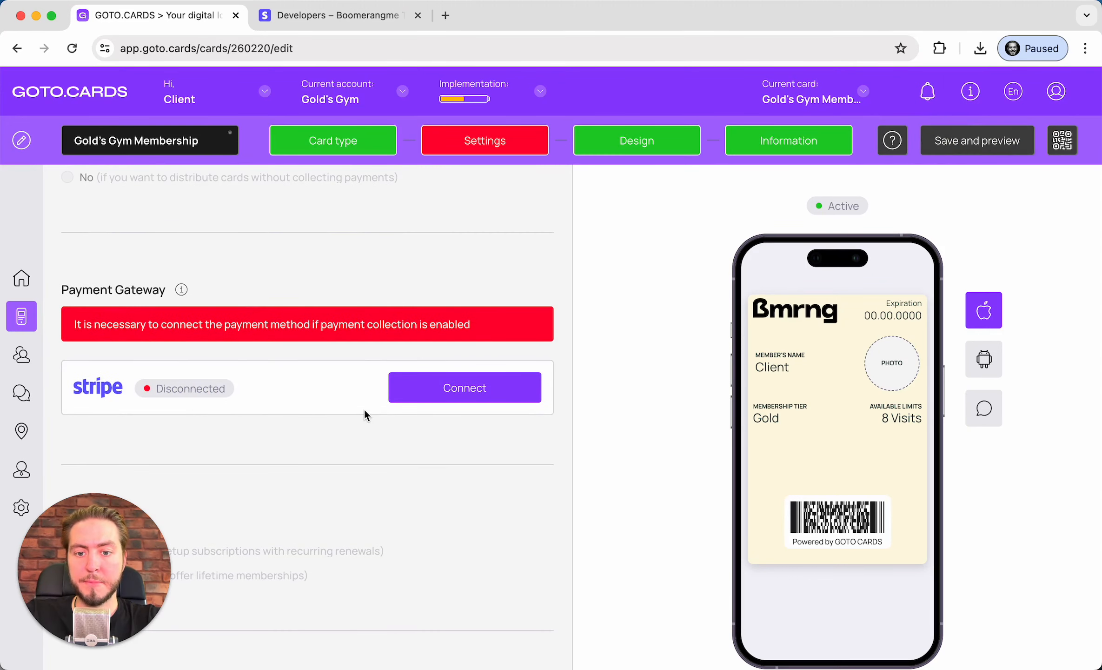
# Connect Stripe to the card using the live 'membership' secret key
pyautogui.click(433, 395)
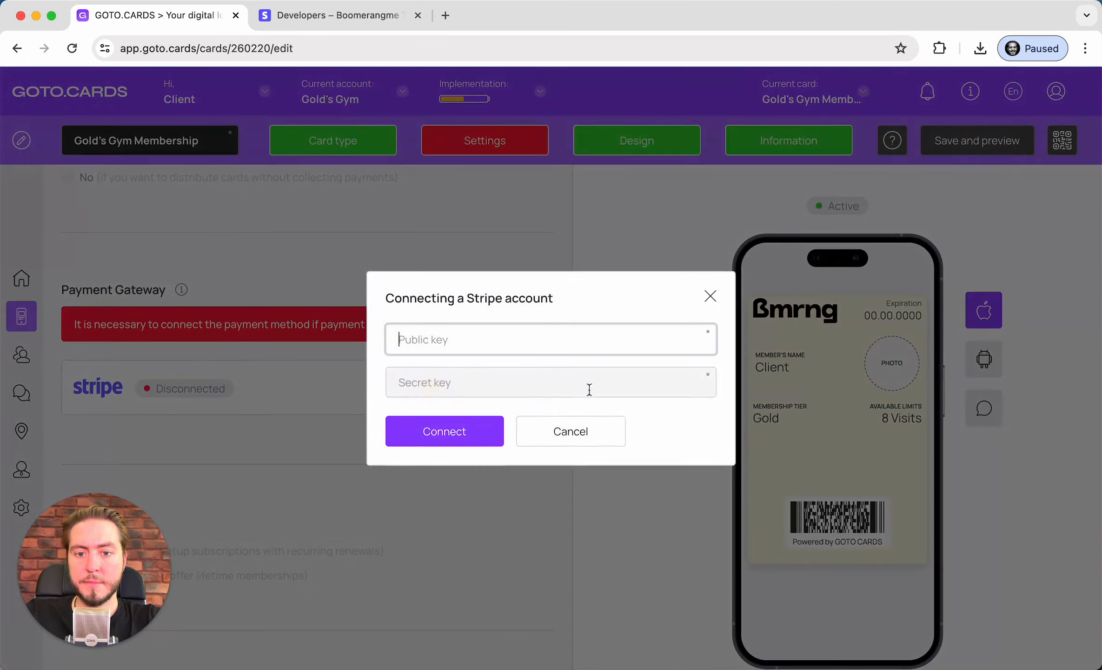
pyautogui.click(458, 383)
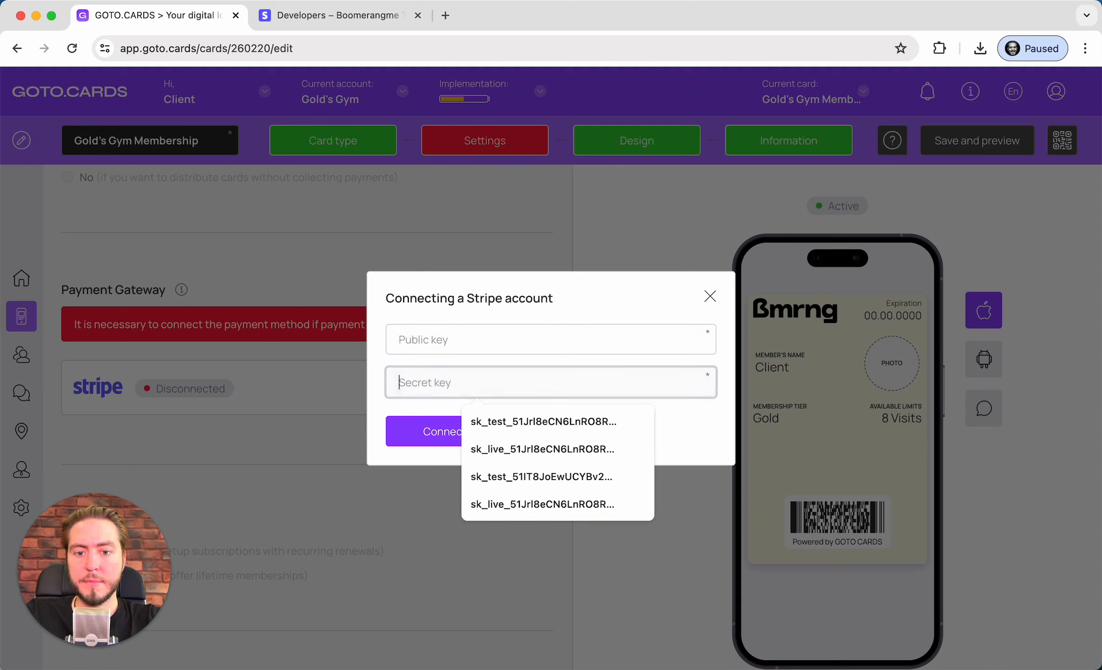
pyautogui.click(339, 18)
pyautogui.click(499, 352)
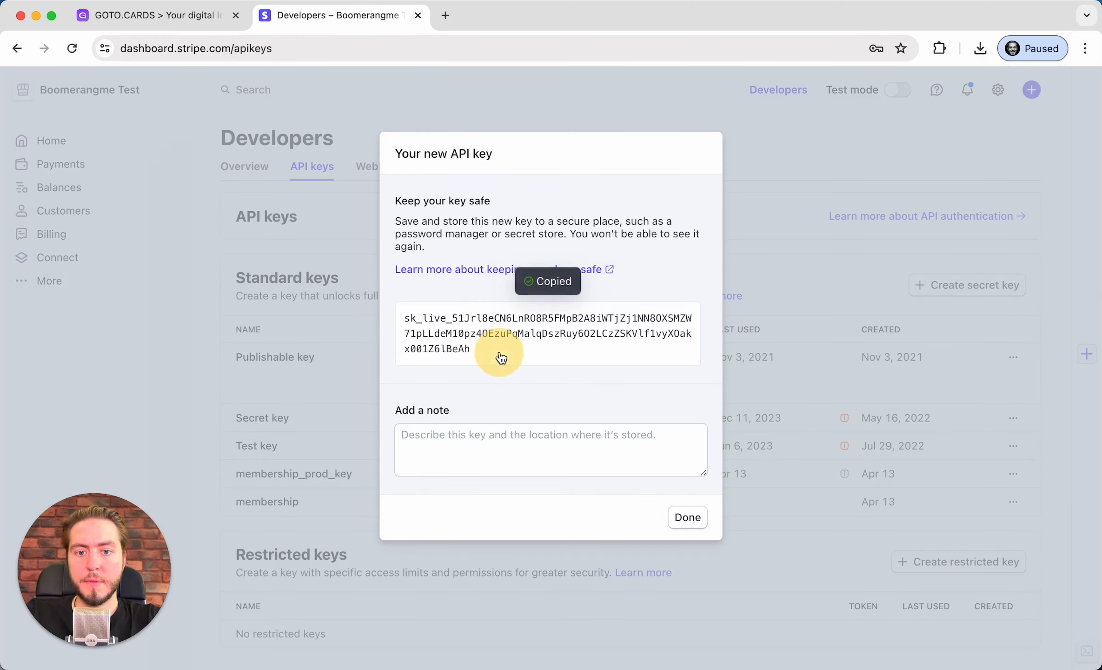
pyautogui.click(189, 16)
pyautogui.press('super+v')
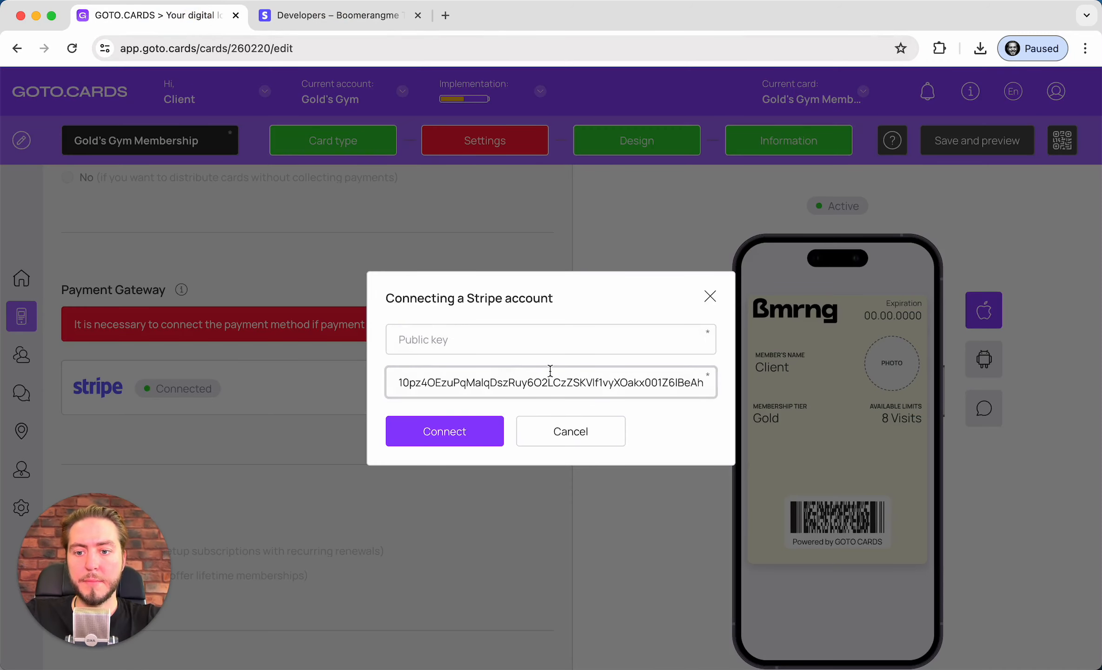
pyautogui.click(558, 430)
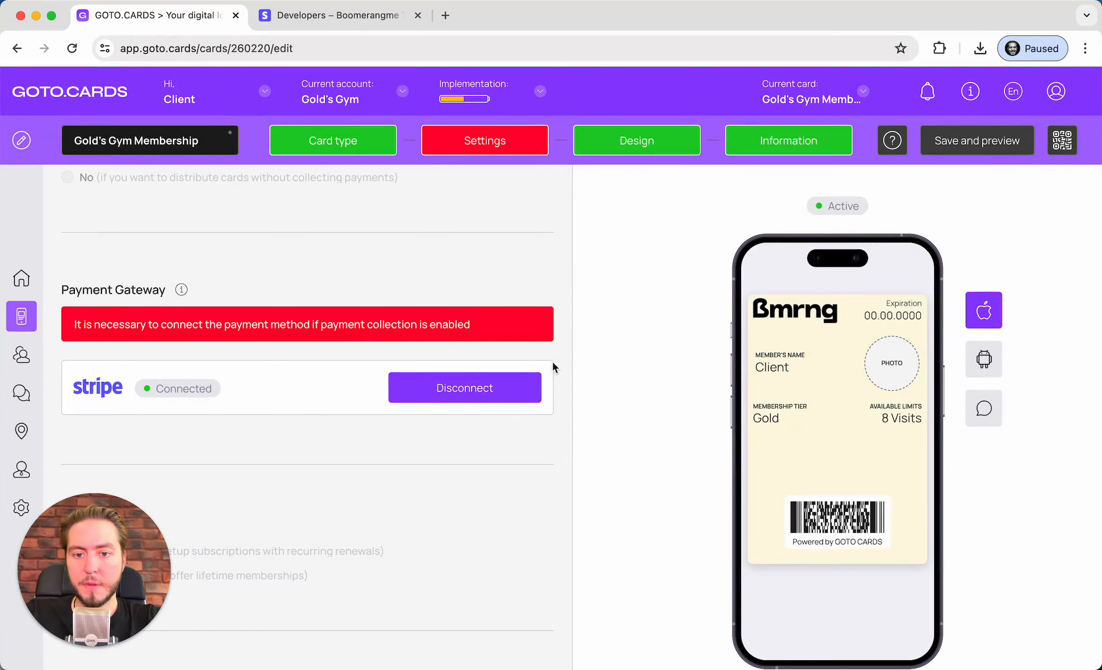
# Save the card, close the Stripe tab, and load the copied take.cards signup link in a new tab
pyautogui.click(988, 140)
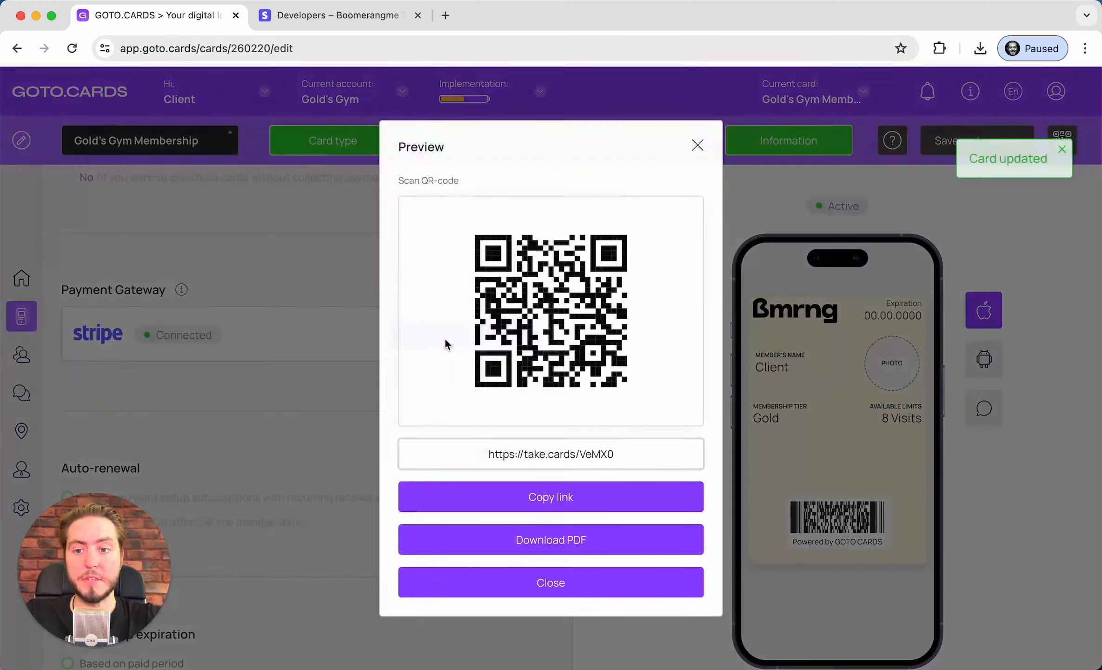
pyautogui.click(590, 499)
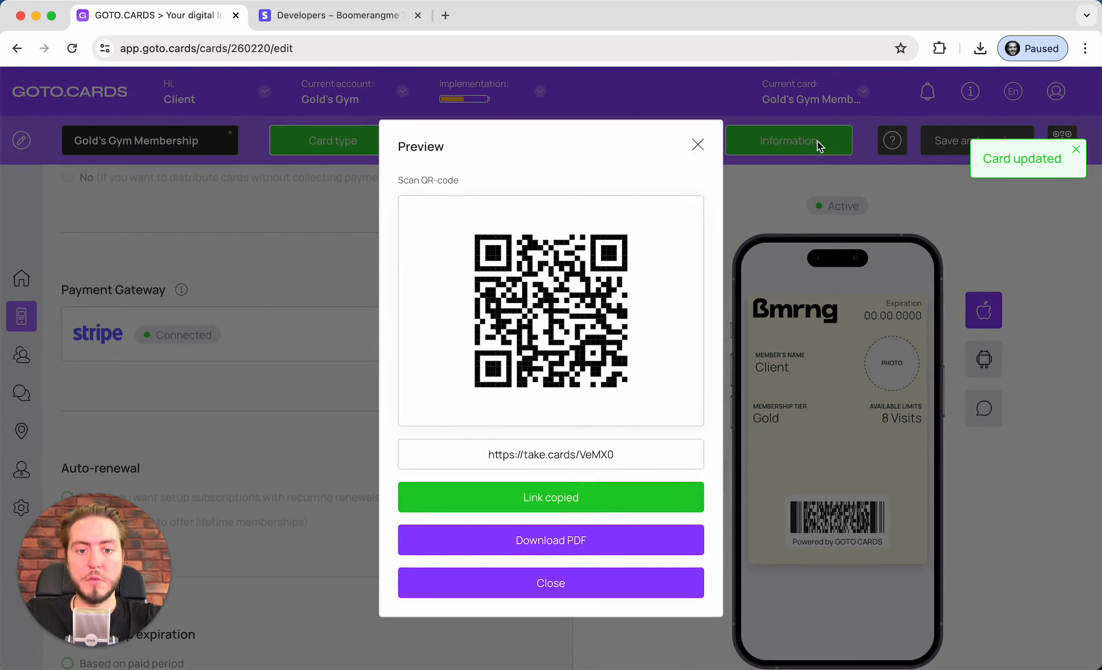
pyautogui.click(699, 148)
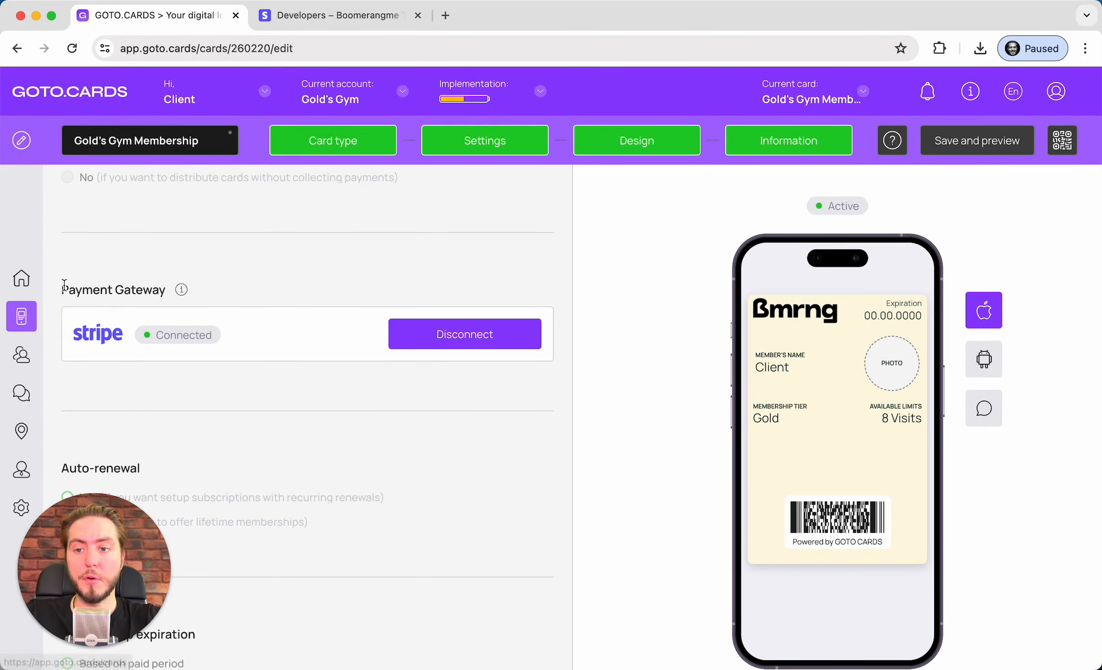
pyautogui.scroll(3, 355, 322)
pyautogui.click(930, 141)
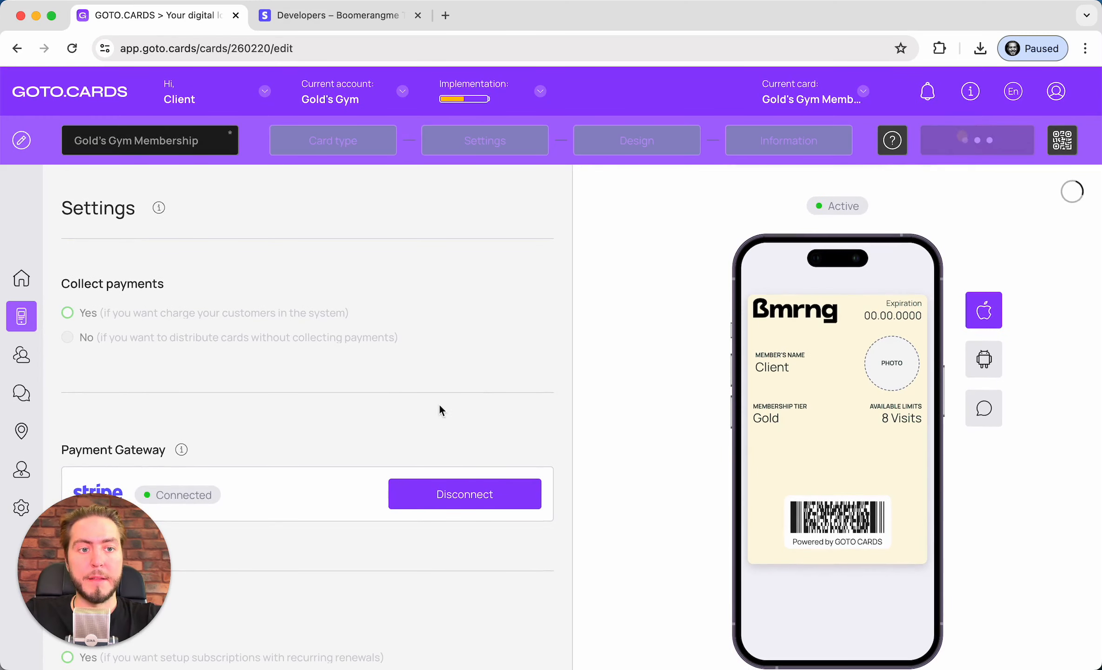
pyautogui.click(418, 15)
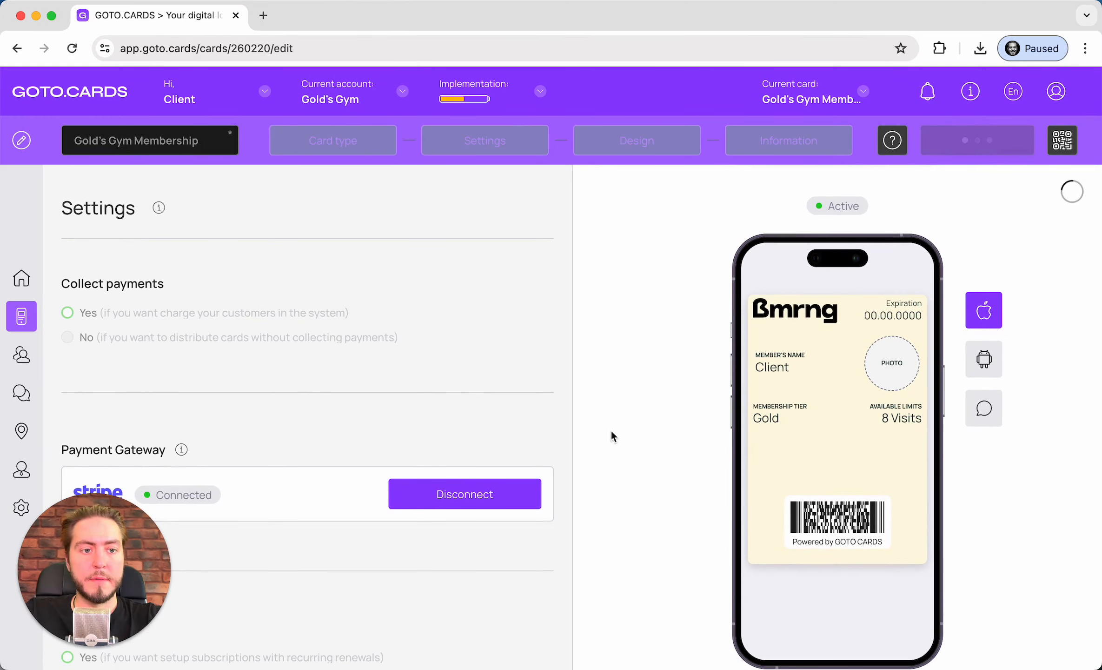
pyautogui.scroll(-8, 611, 432)
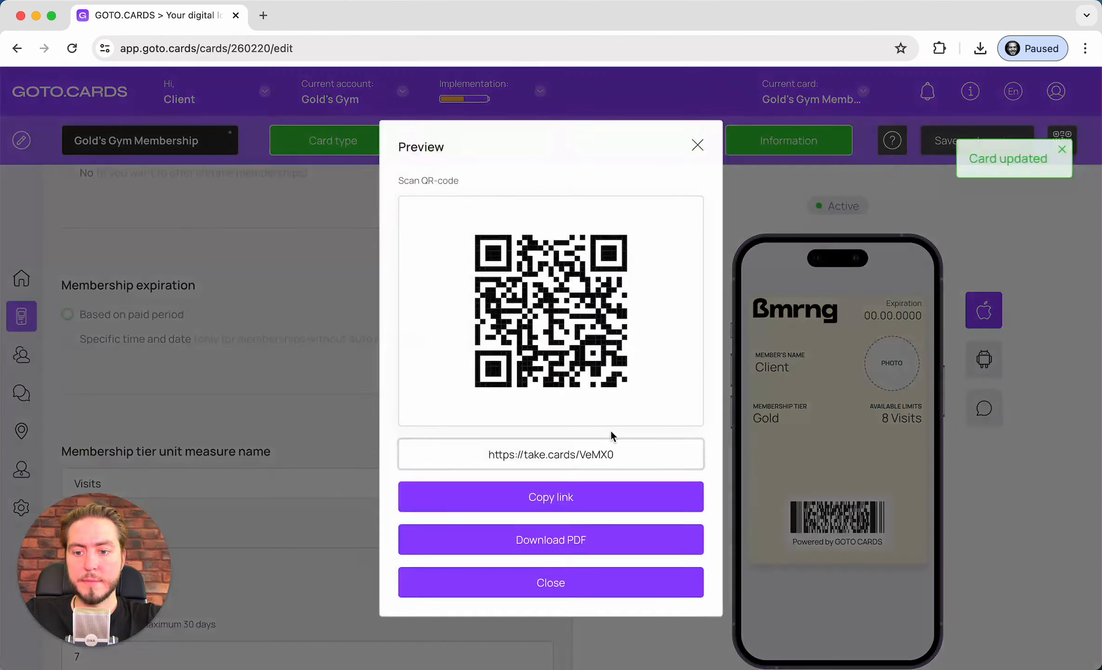
pyautogui.click(540, 497)
pyautogui.press('super+t')
pyautogui.press('super+v')
pyautogui.press('Return')
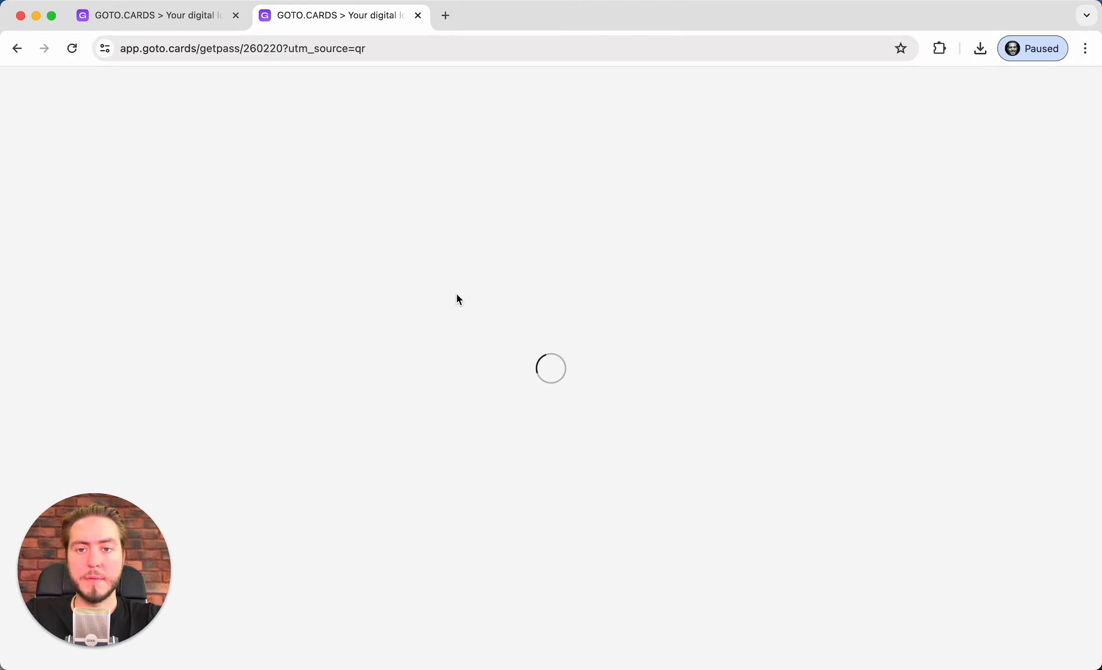
# Choose the Monthly $35 plan, autofill the customer's contact details and trim the phone number
pyautogui.click(570, 440)
pyautogui.click(517, 621)
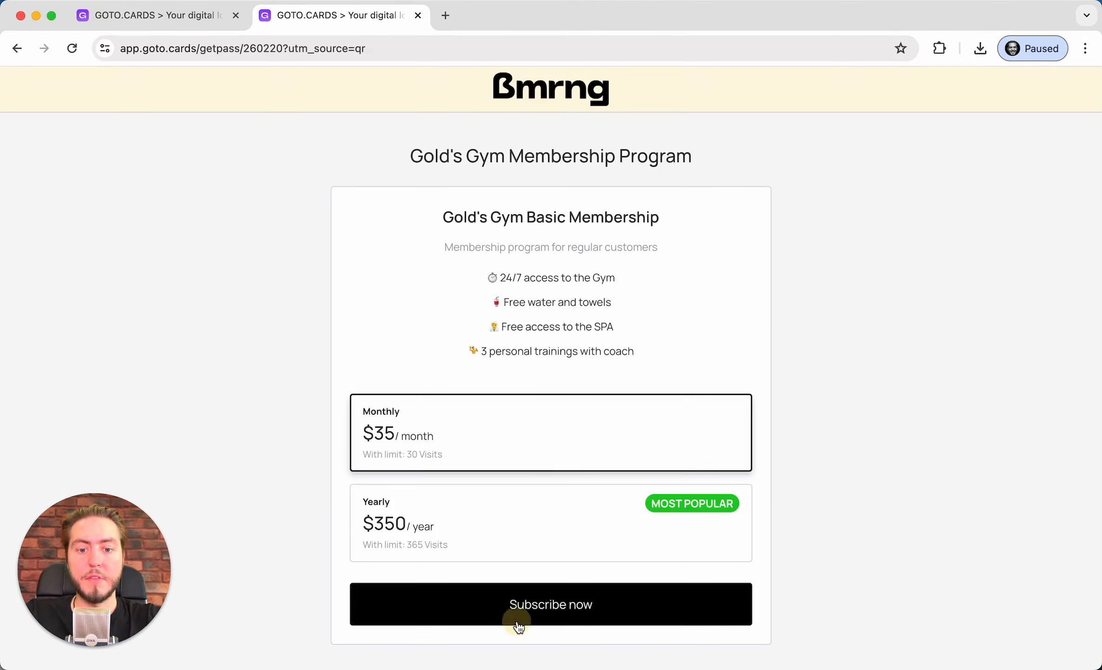
pyautogui.click(514, 323)
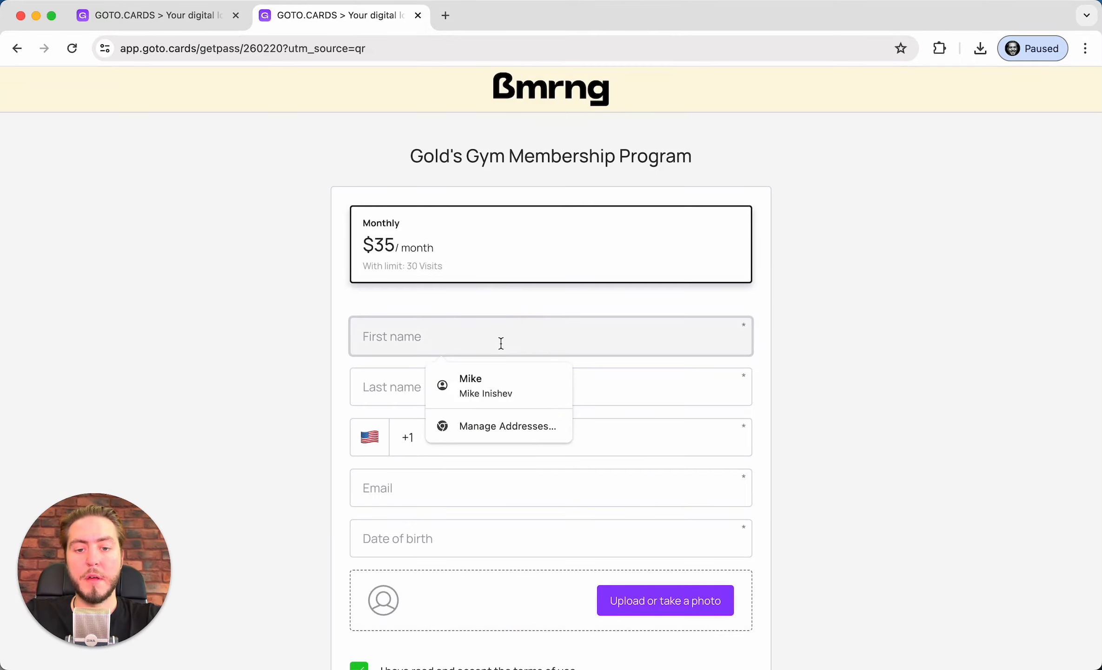
pyautogui.click(501, 377)
pyautogui.click(498, 447)
pyautogui.press('BackSpace')
pyautogui.press('BackSpace')
pyautogui.press('BackSpace')
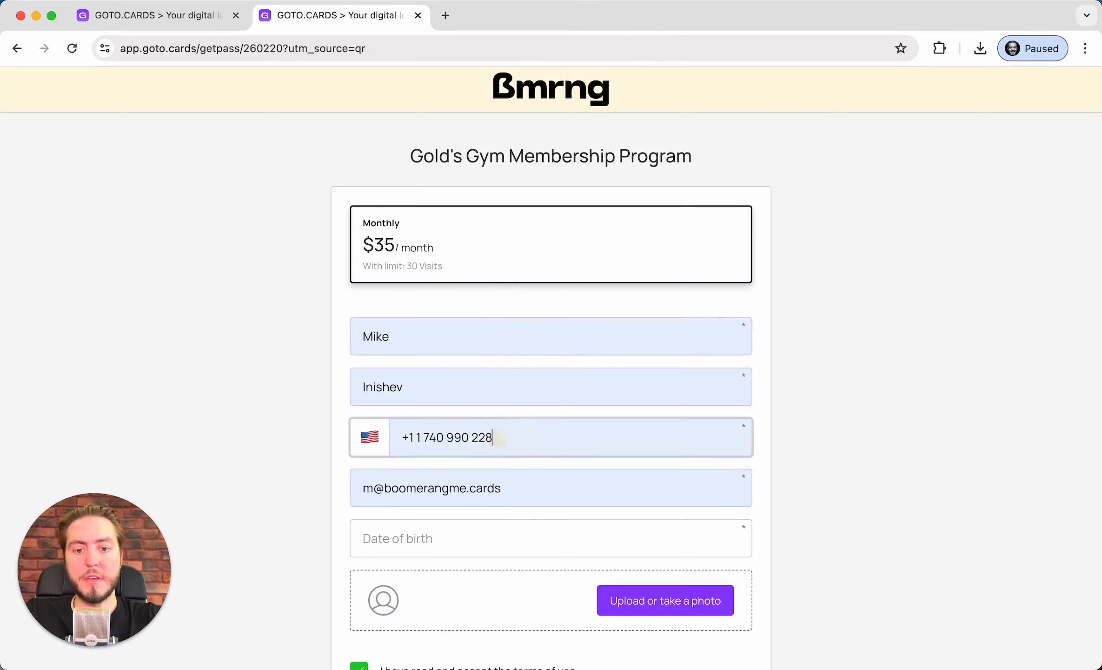
pyautogui.click(556, 542)
pyautogui.write('0')
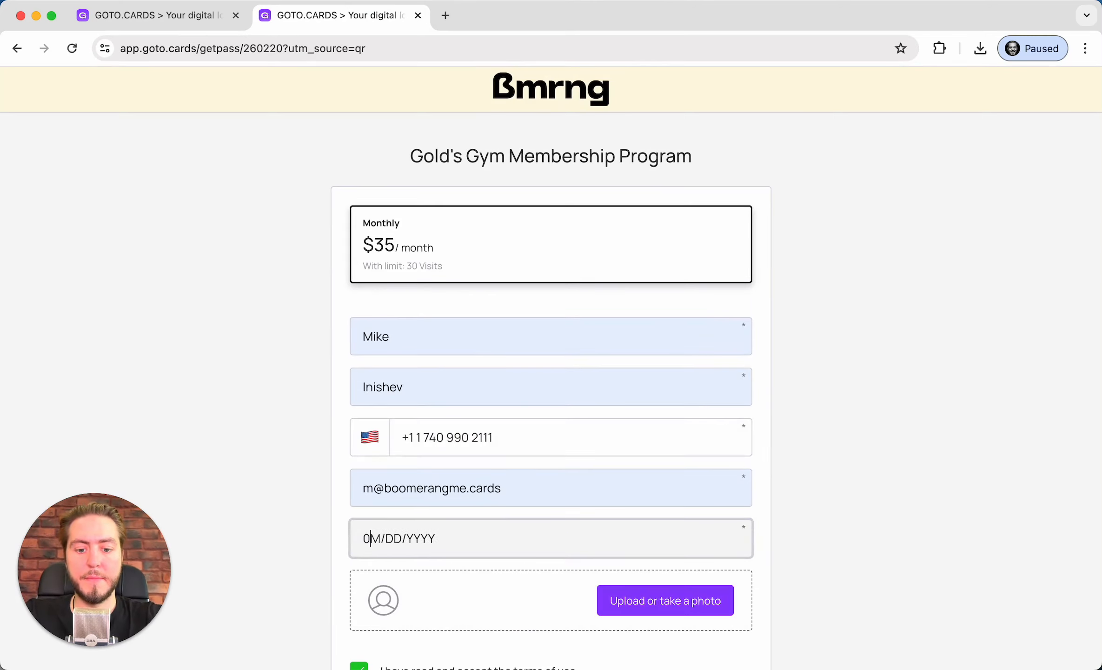
pyautogui.write('5/07/1991')
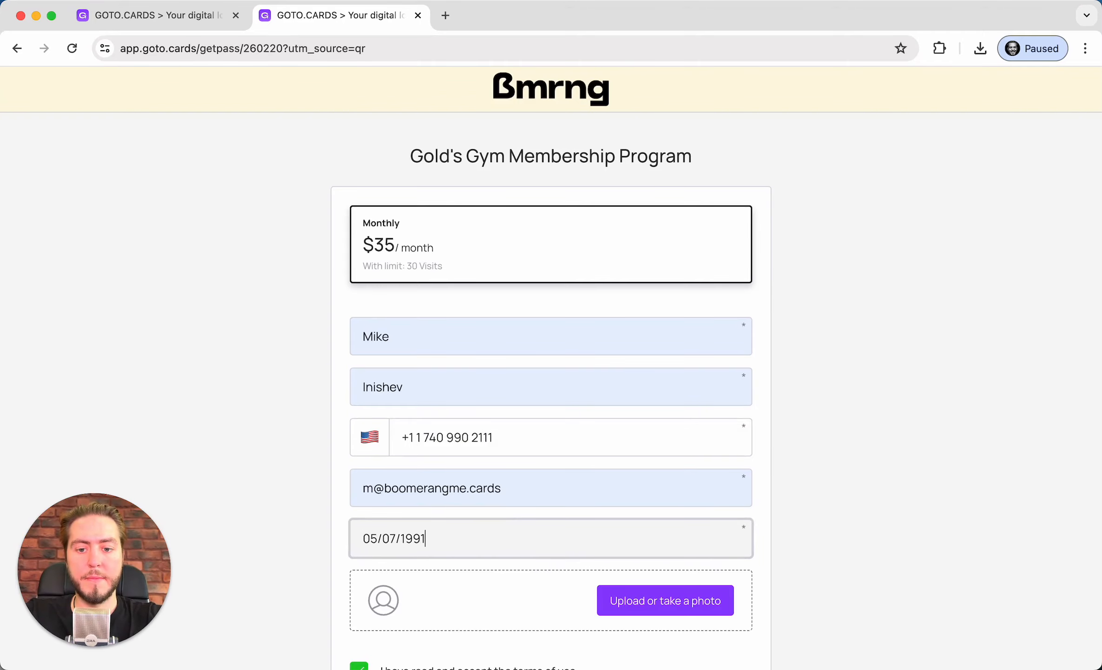
pyautogui.click(524, 598)
pyautogui.doubleClick(485, 257)
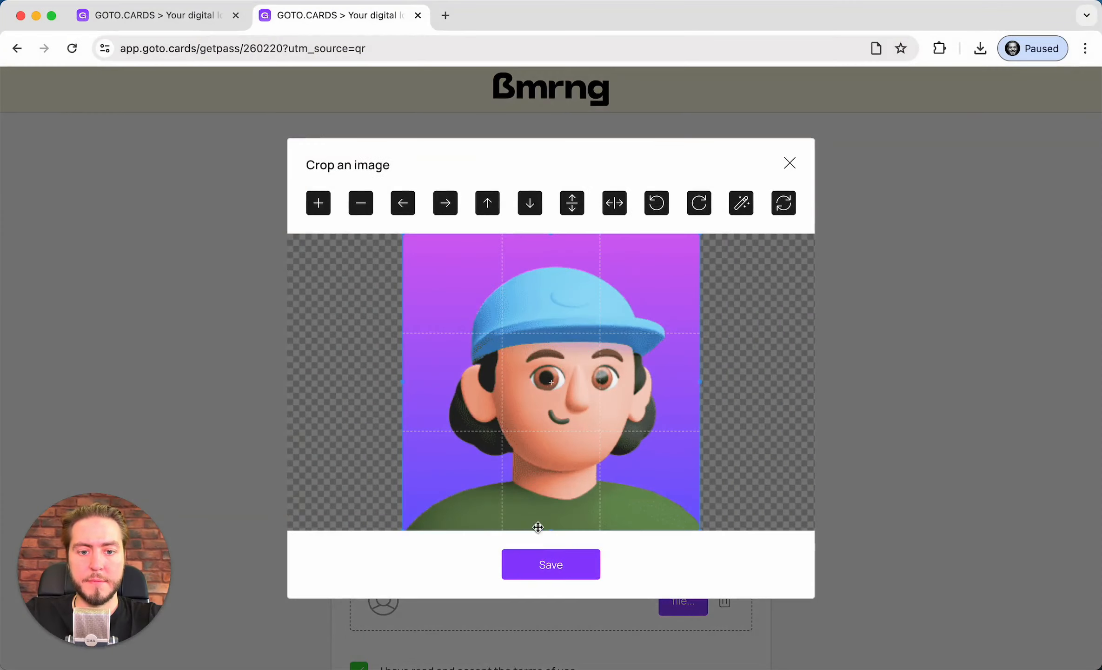
pyautogui.click(550, 561)
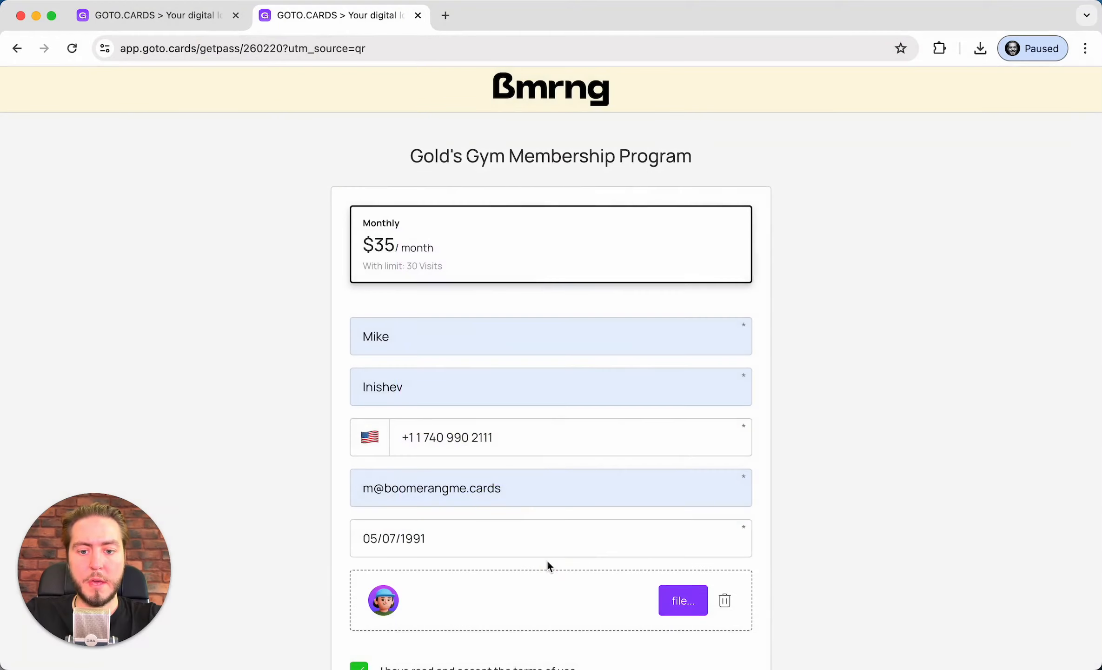
# Submit the completed signup form, then review it and submit it again
pyautogui.scroll(-8, 547, 560)
pyautogui.click(578, 430)
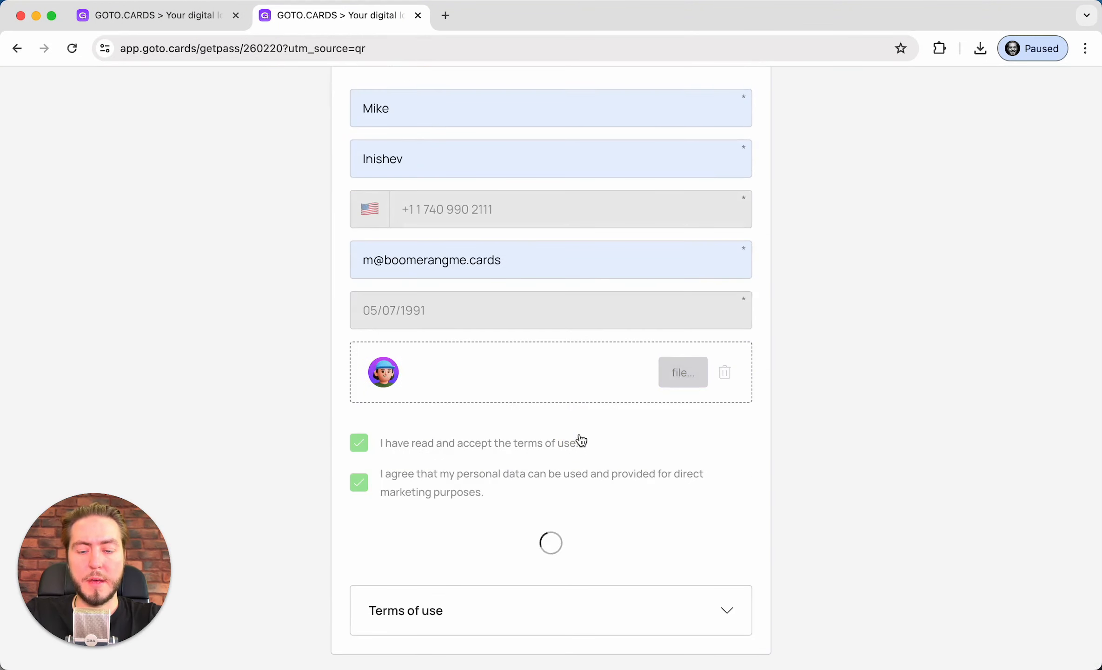
pyautogui.scroll(6, 565, 414)
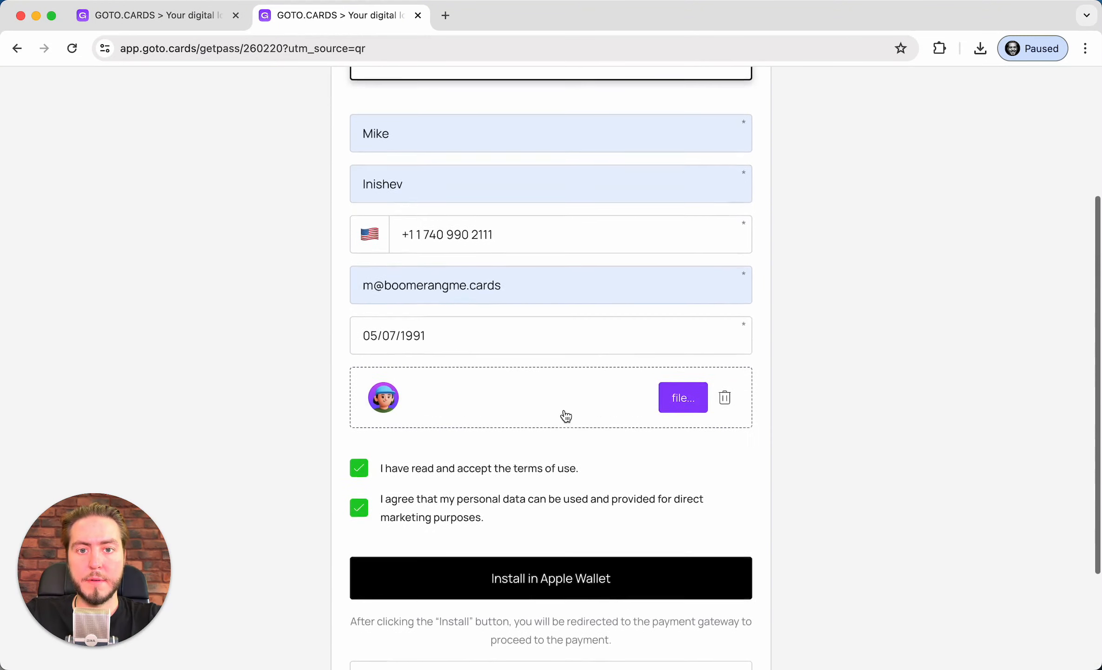
pyautogui.scroll(1, 564, 410)
pyautogui.scroll(-5, 564, 411)
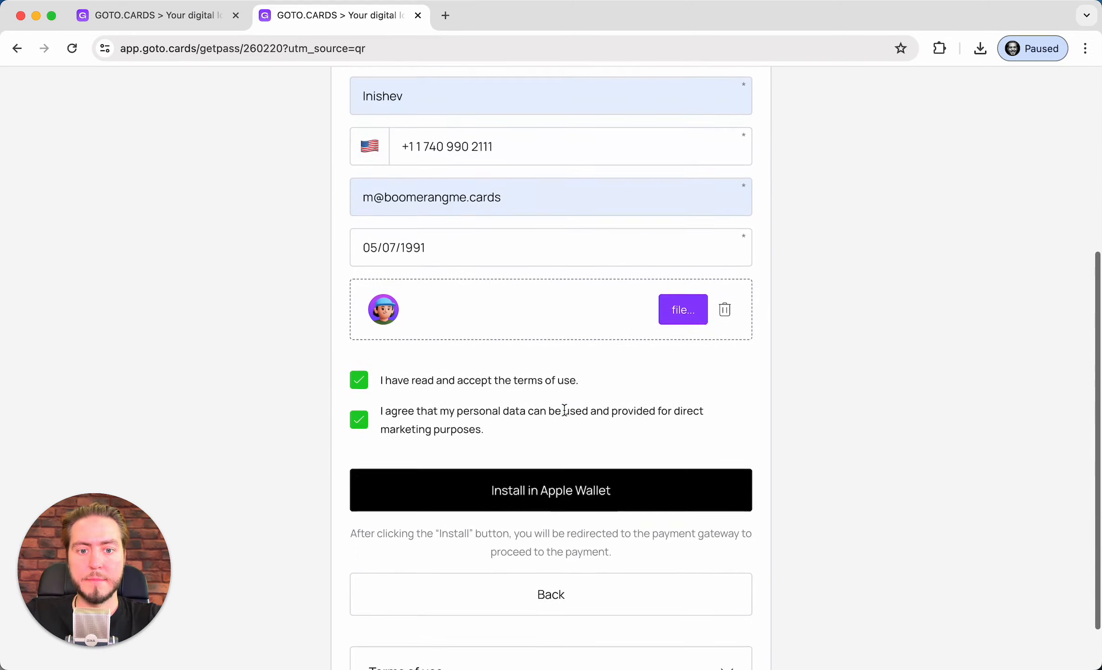
pyautogui.click(496, 481)
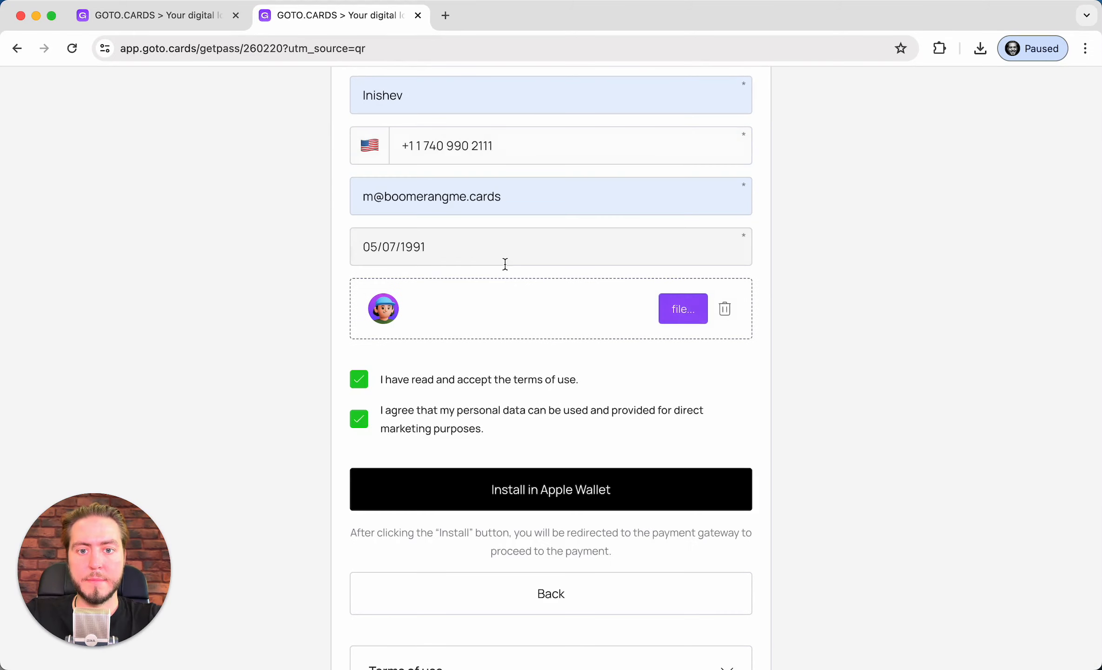
# Edit the customer's e-mail address and submit the signup to reach the Stripe payment
pyautogui.click(509, 185)
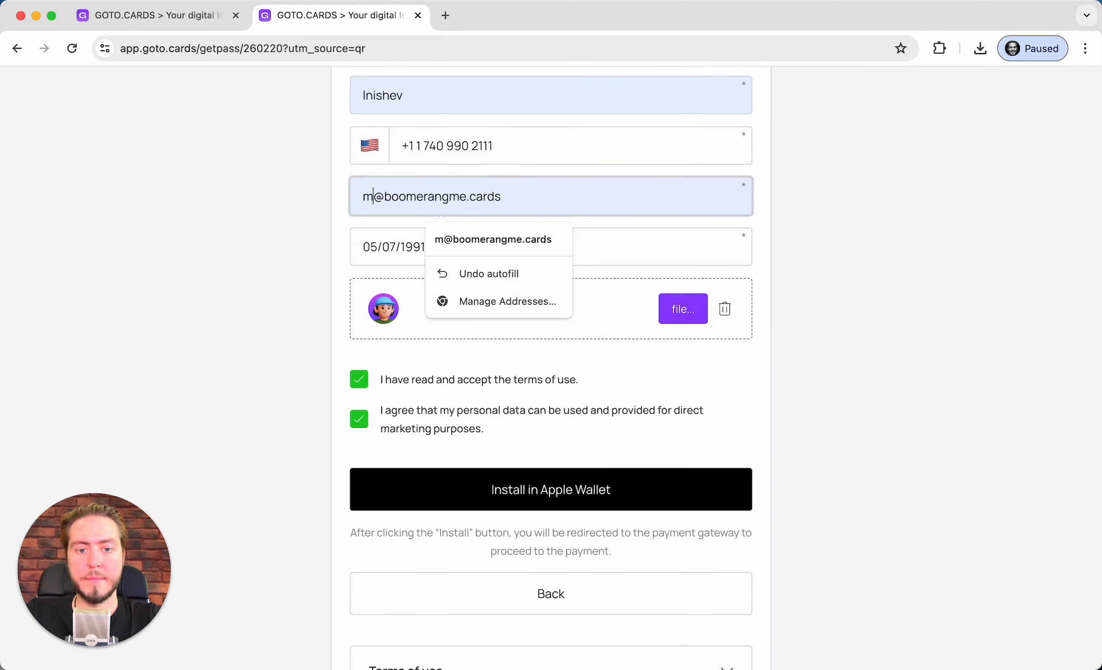
pyautogui.write('+tyest')
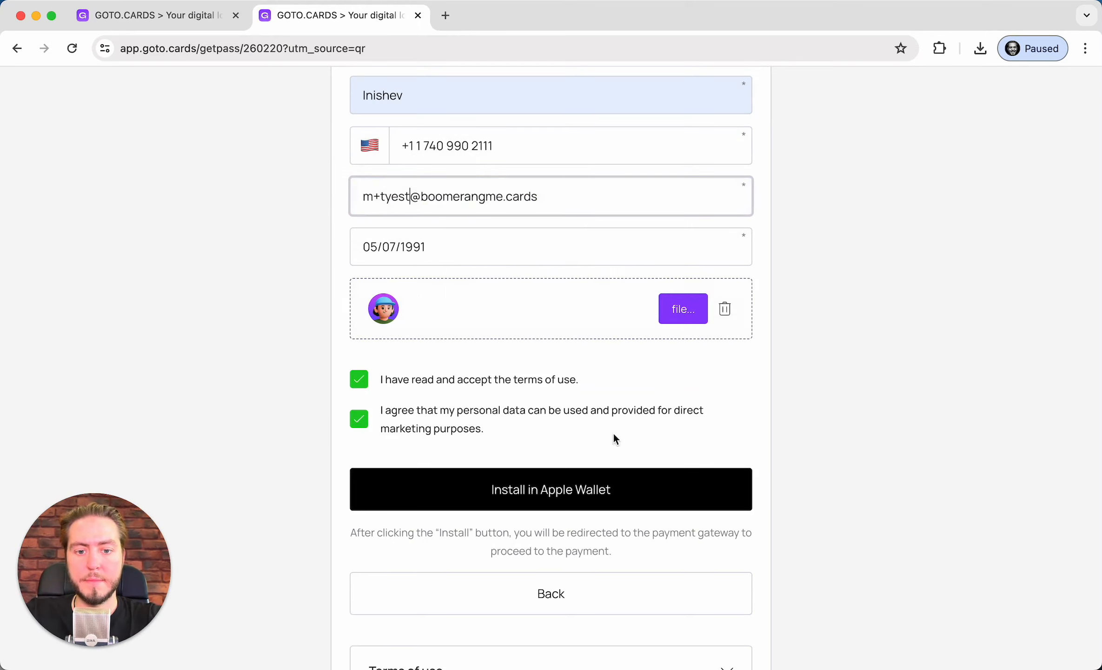
pyautogui.click(626, 486)
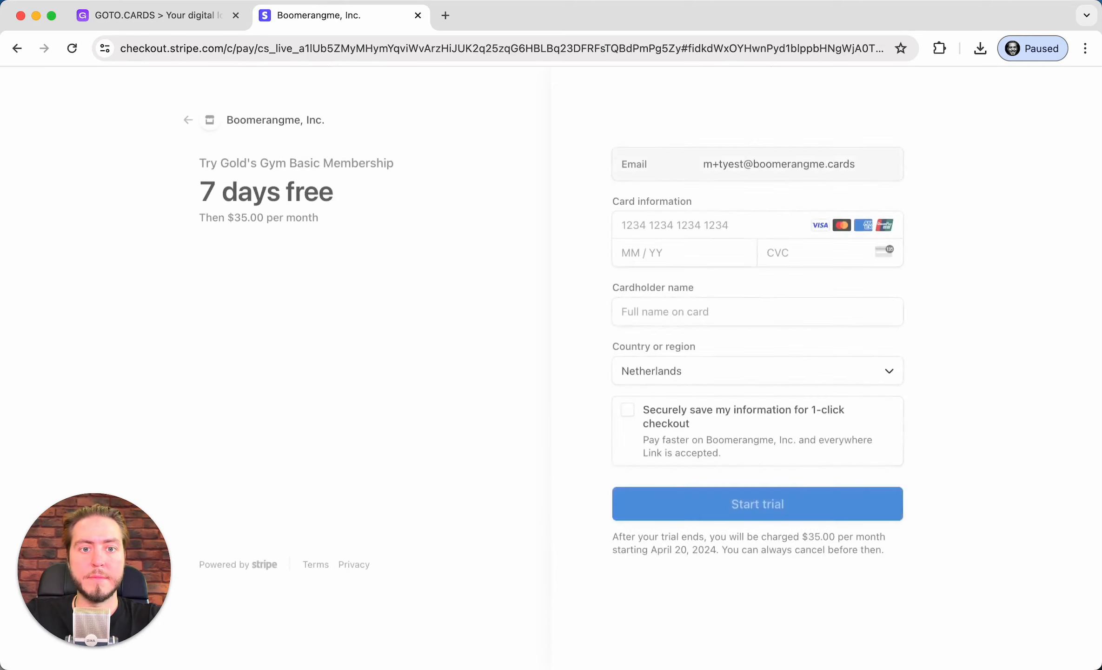
pyautogui.click(781, 259)
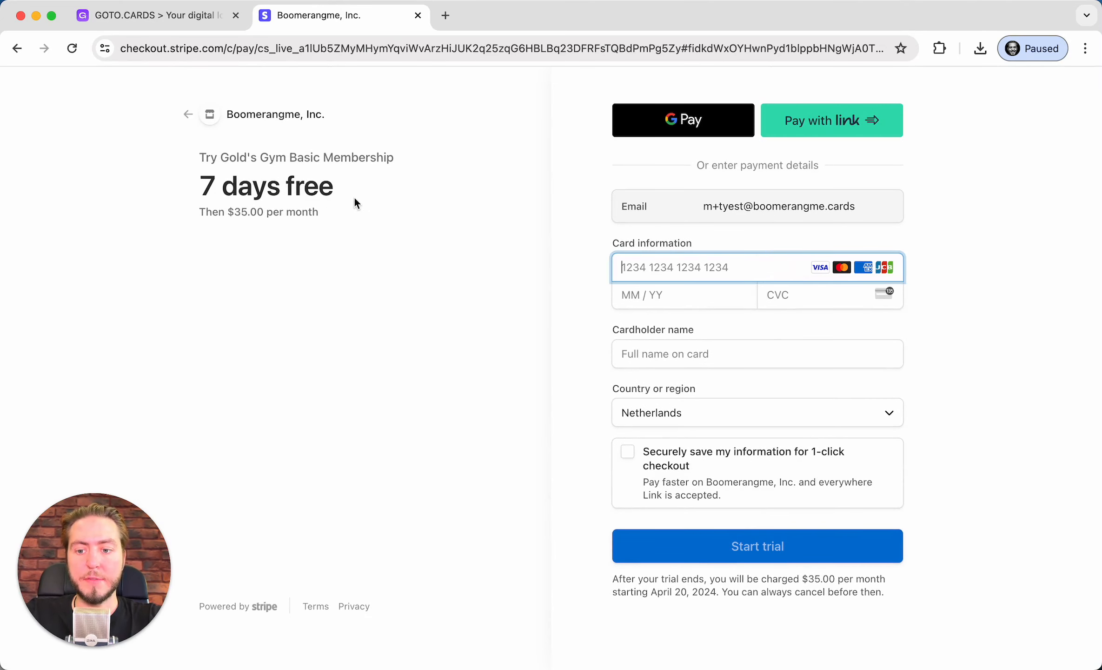
pyautogui.moveTo(839, 591); pyautogui.dragTo(580, 303)
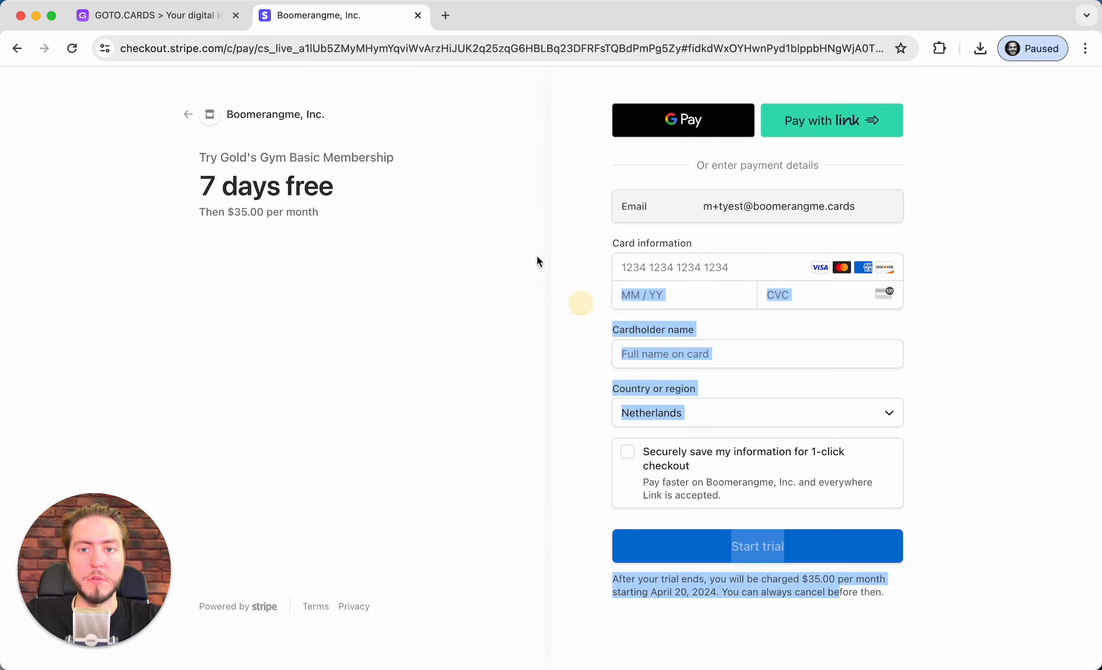
pyautogui.click(537, 254)
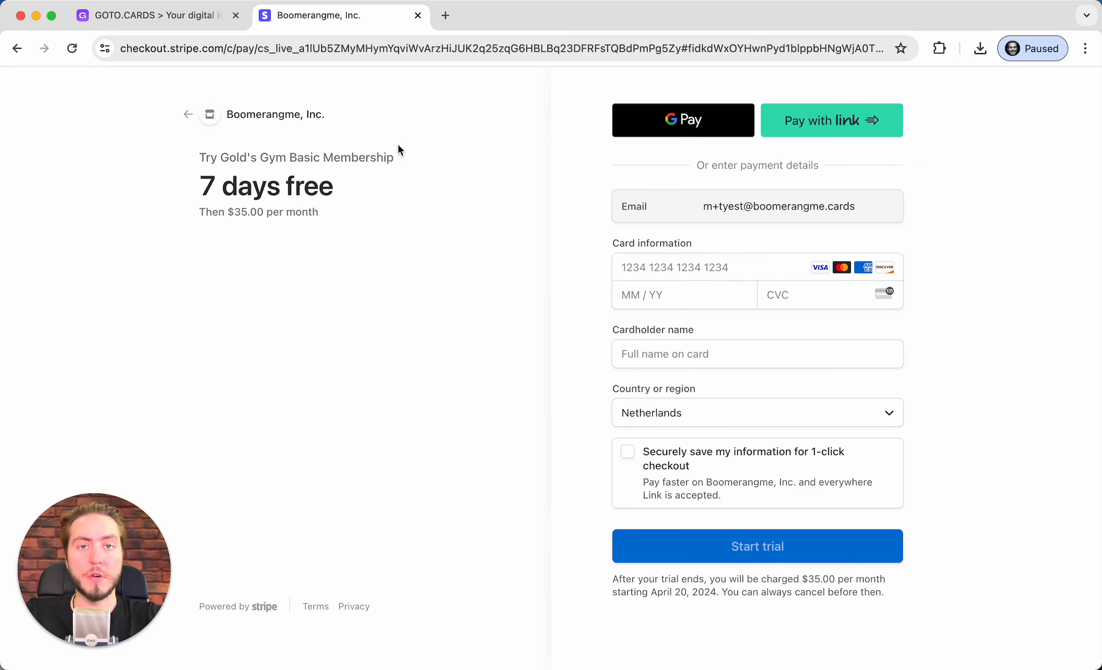